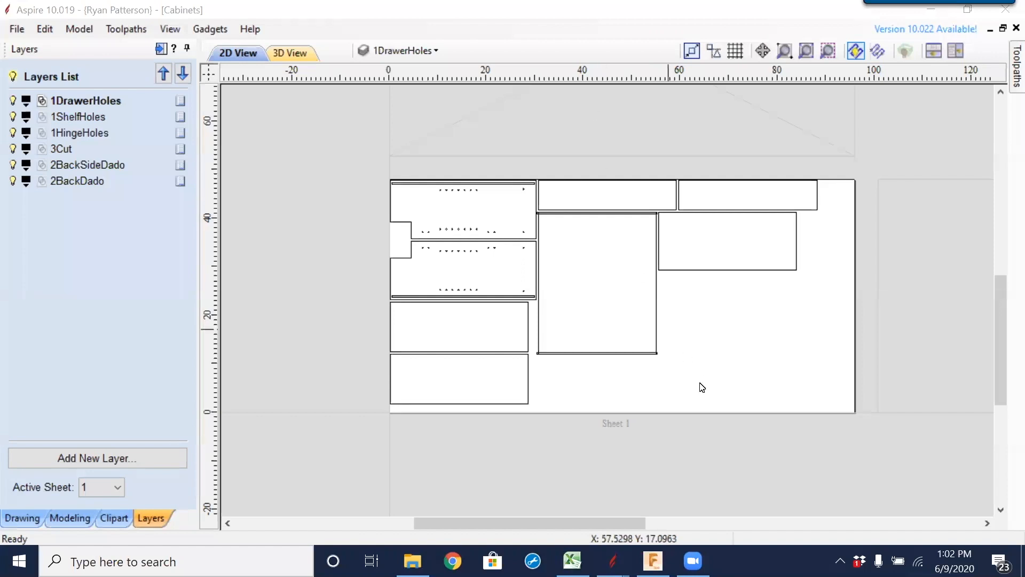
View the Arduino project's layout and switch to the Tree project.
mouse_move(612, 561)
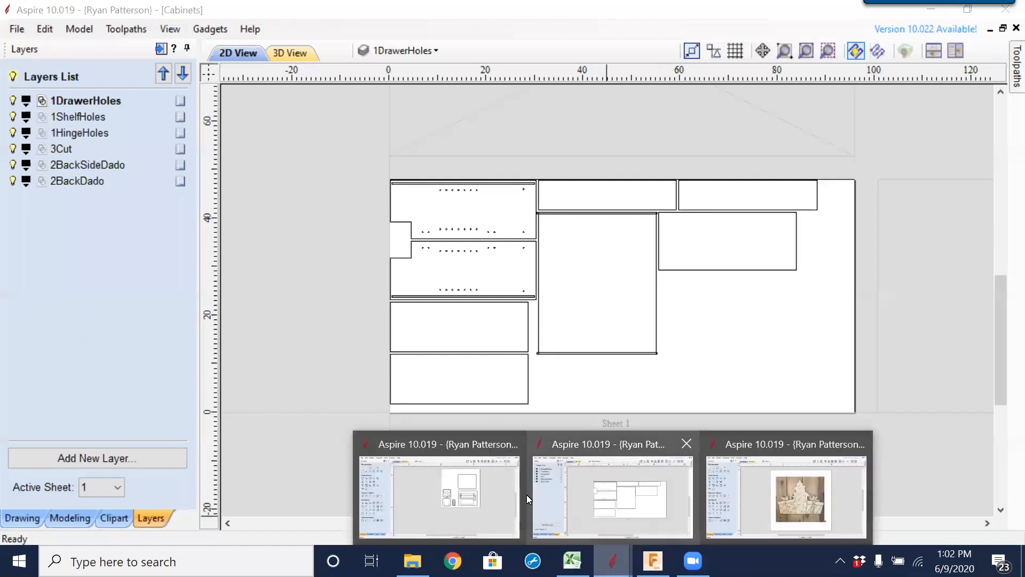
left_click(470, 500)
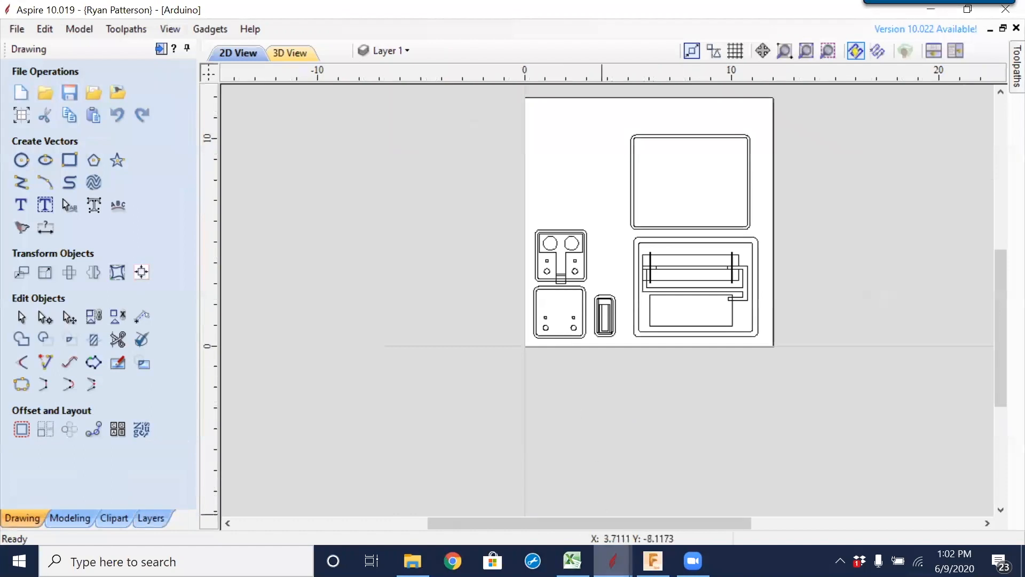
mouse_move(613, 561)
left_click(768, 506)
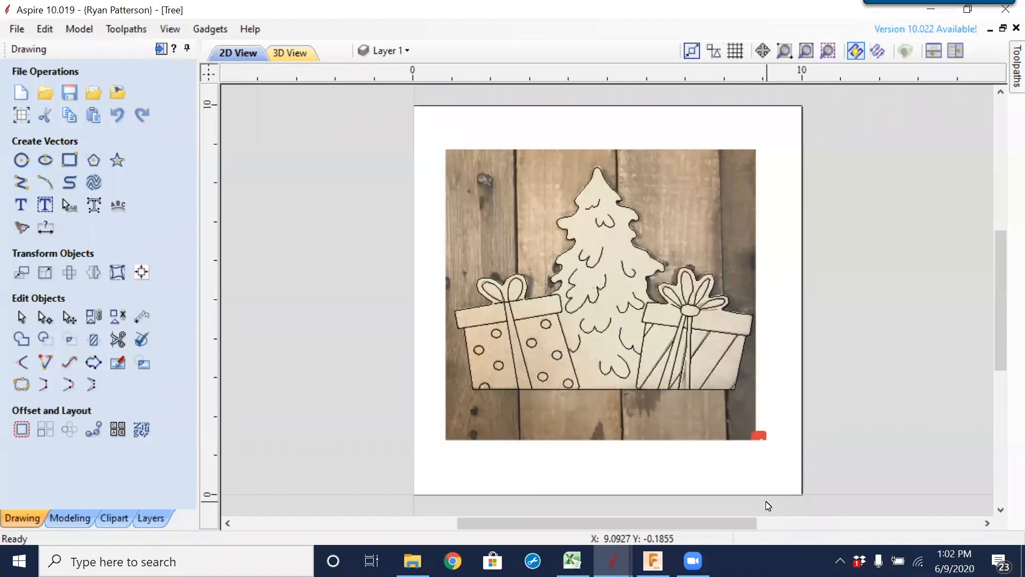
Select the tree photo and display the project's layer list with Layer 1 as the active layer.
left_click(644, 426)
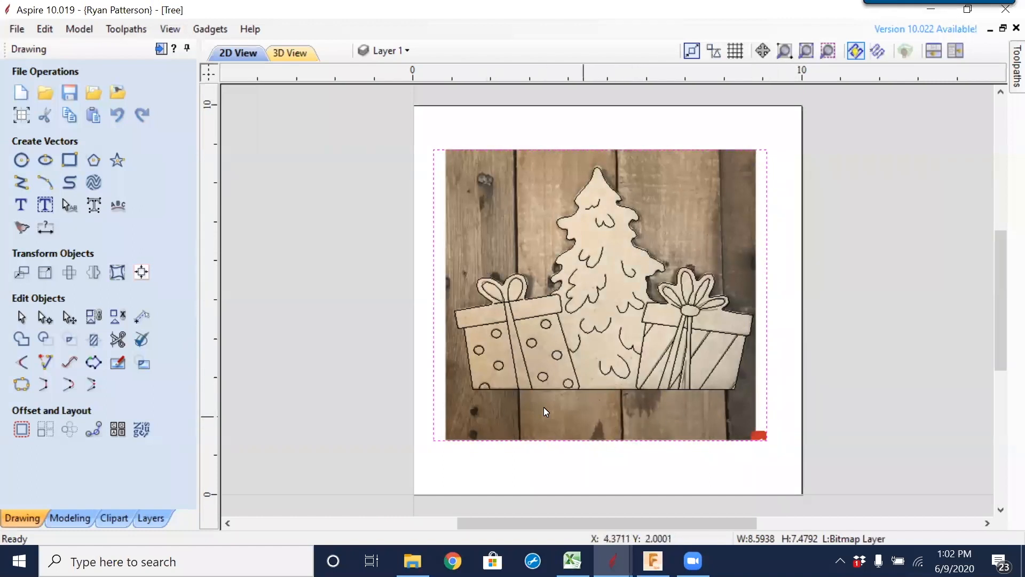
left_click(150, 518)
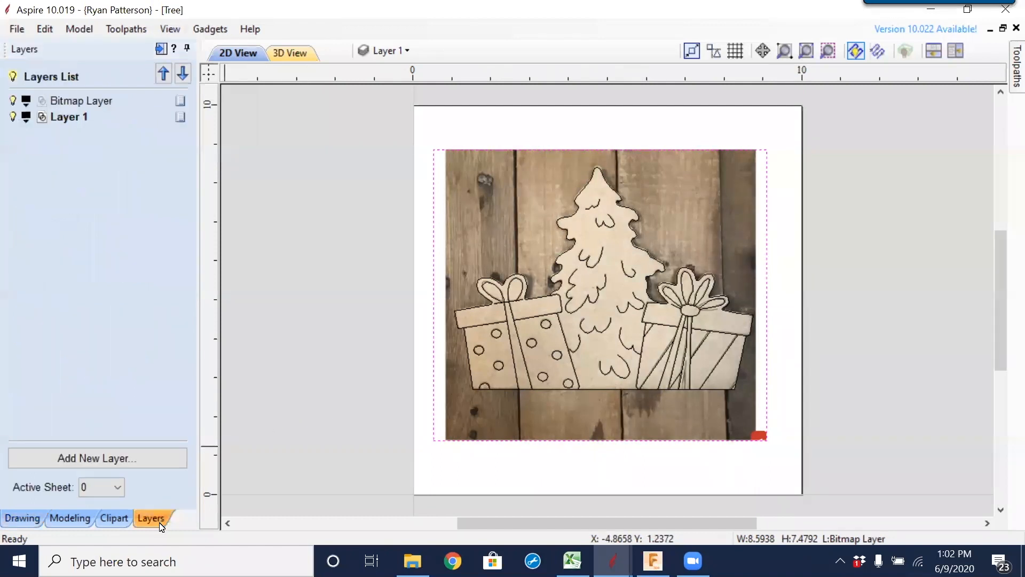
left_click(75, 103)
left_click(73, 119)
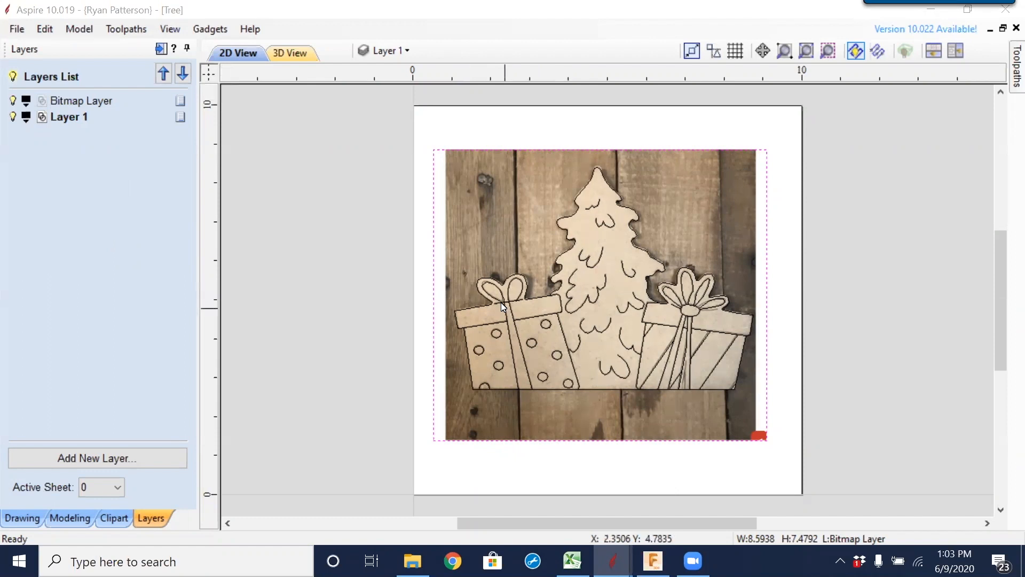
Examine how the traced vectors of the tree and the striped gift's bow follow the underlying photo.
middle_click_drag(645, 317, 598, 308)
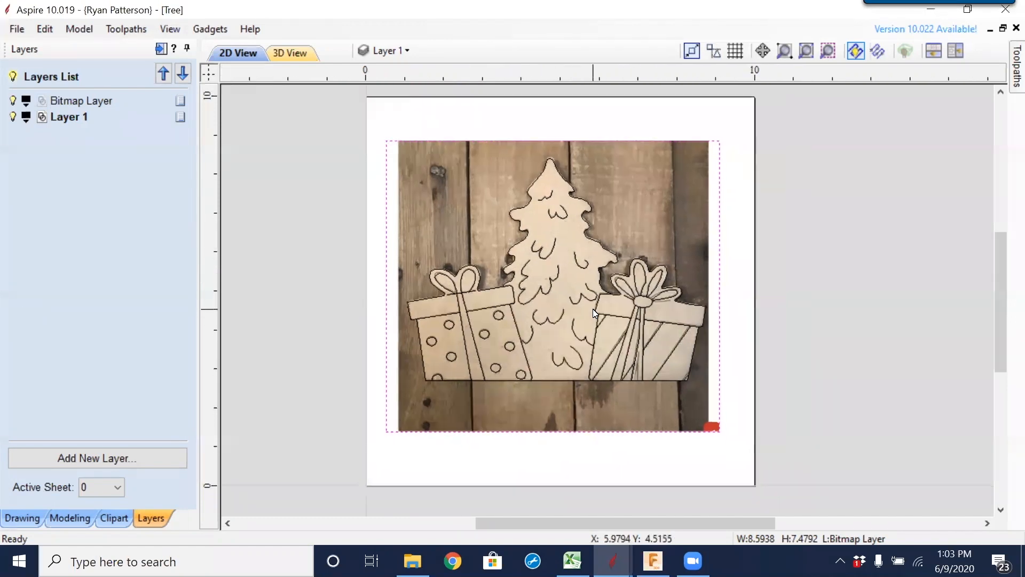
scroll(588, 303, "up", 2)
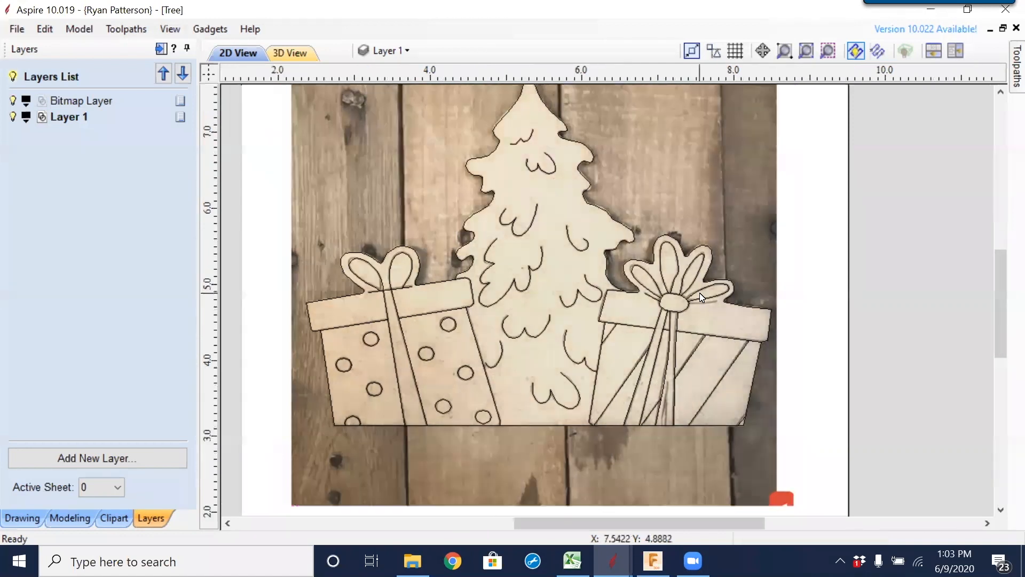
scroll(700, 293, "up", 3)
left_click(689, 294)
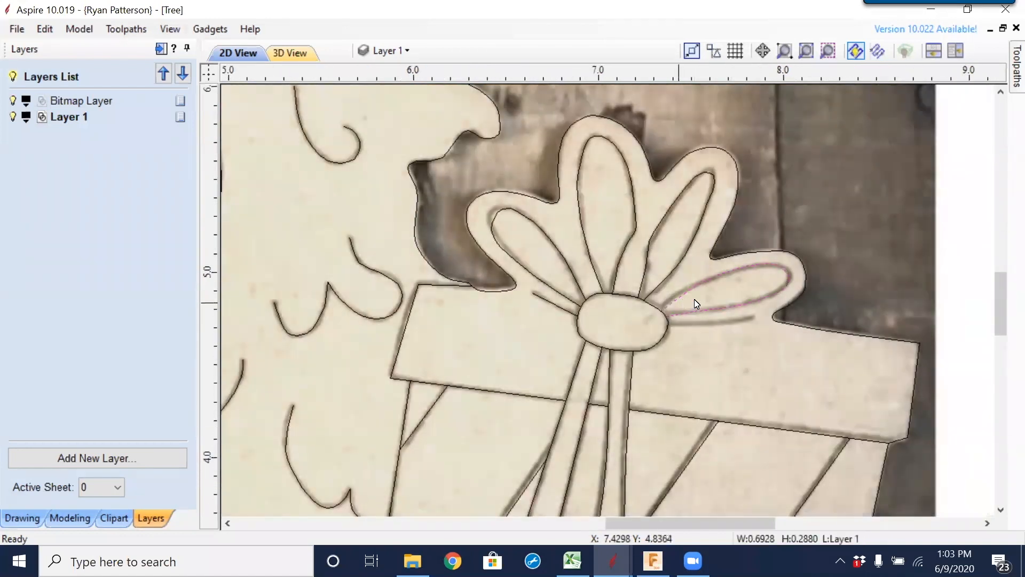
scroll(679, 293, "up", 3)
scroll(571, 266, "down", 6)
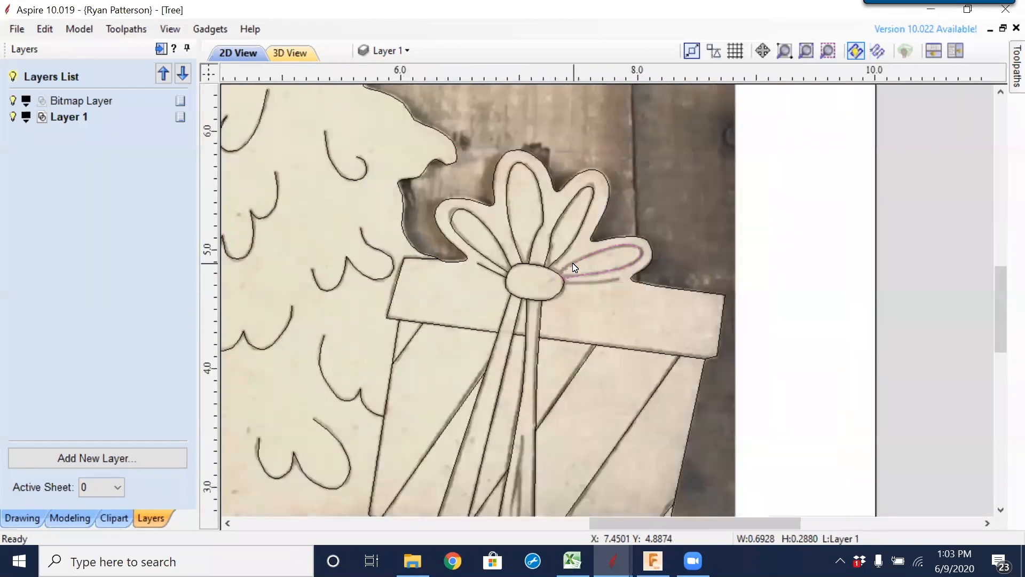
middle_click_drag(669, 324, 682, 328)
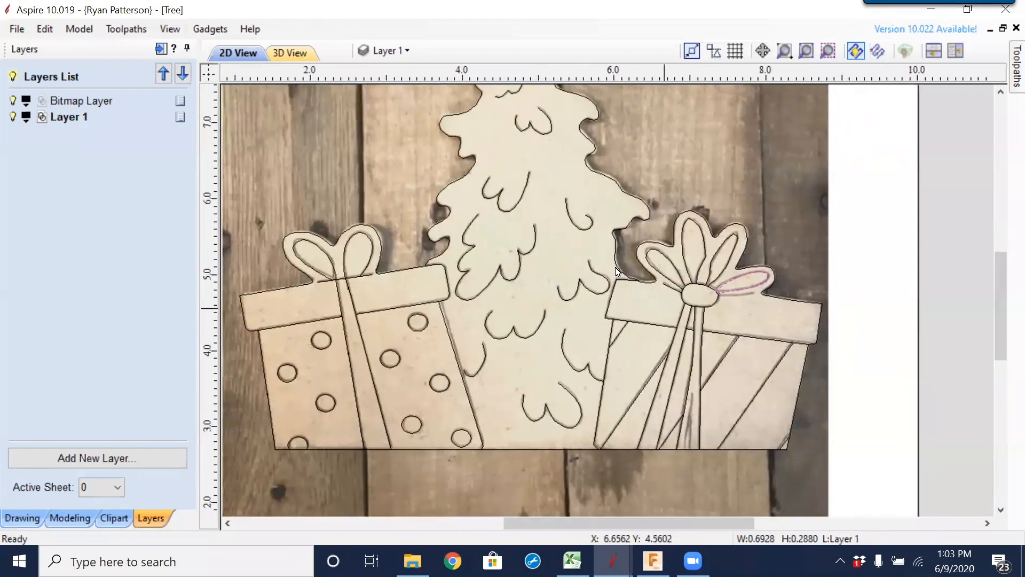
scroll(617, 270, "down", 2)
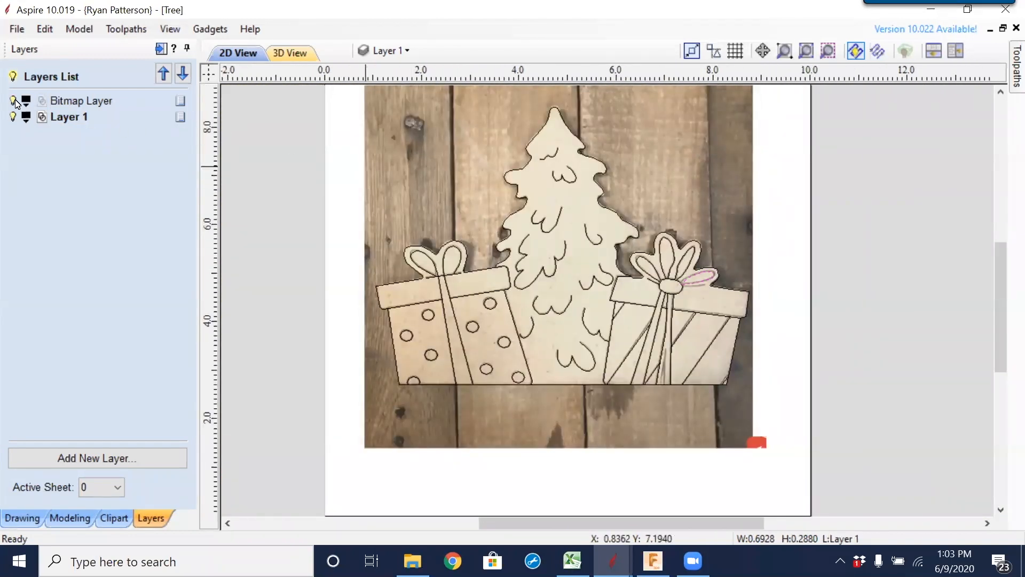
Hide the Bitmap Layer and Layer 1, and show both layers again.
left_click(13, 101)
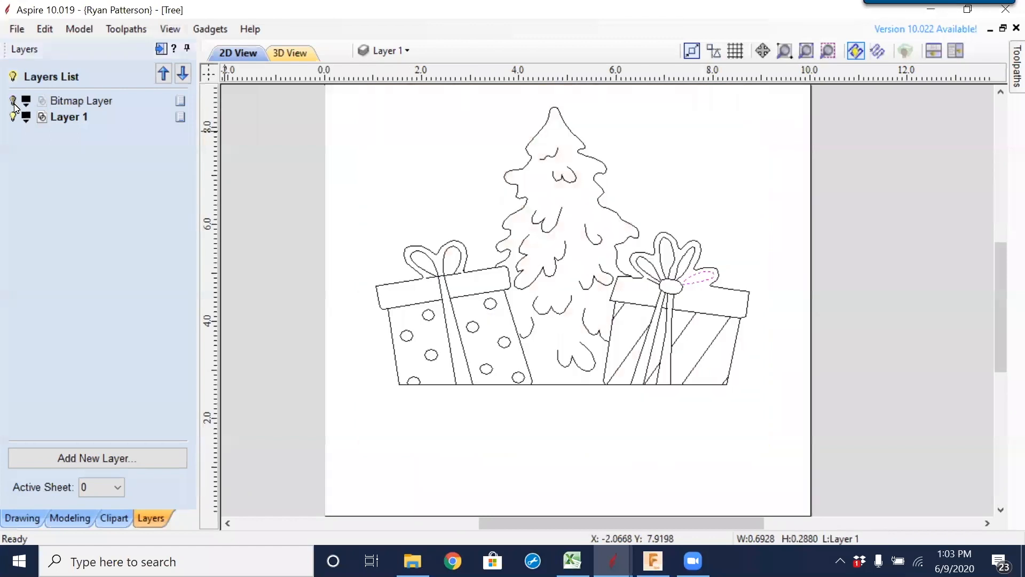
left_click(480, 180)
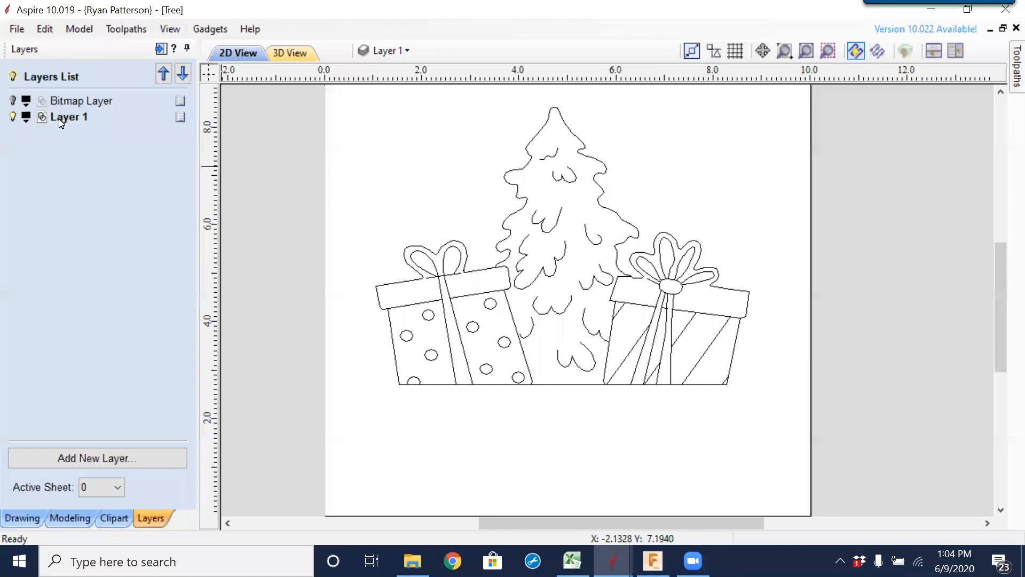
left_click(13, 116)
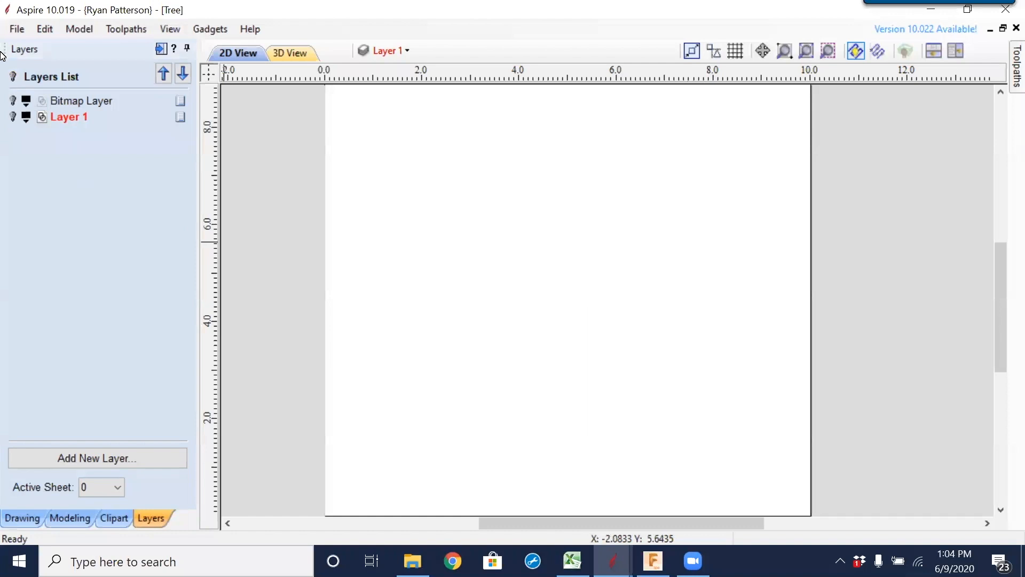
left_click(14, 101)
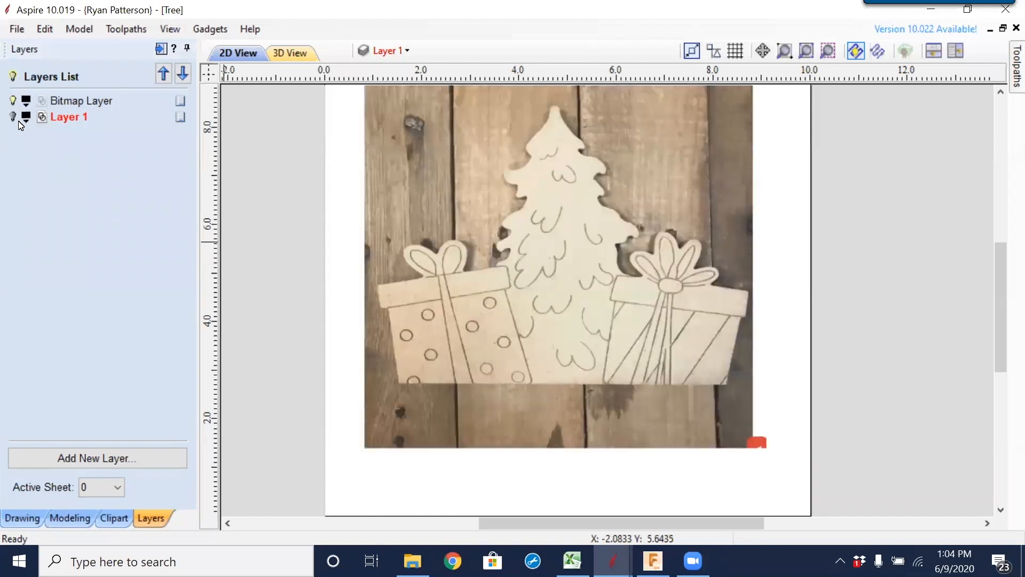
left_click(12, 118)
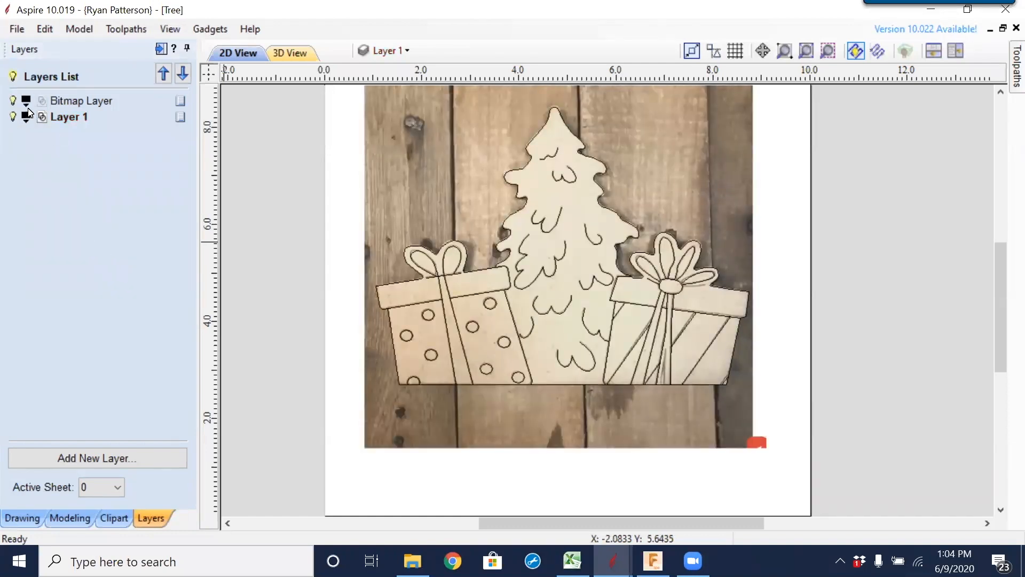
Compare the traced vectors with the photo by isolating Layer 1 and the Bitmap Layer in turn, ending with both shown.
left_click(11, 101)
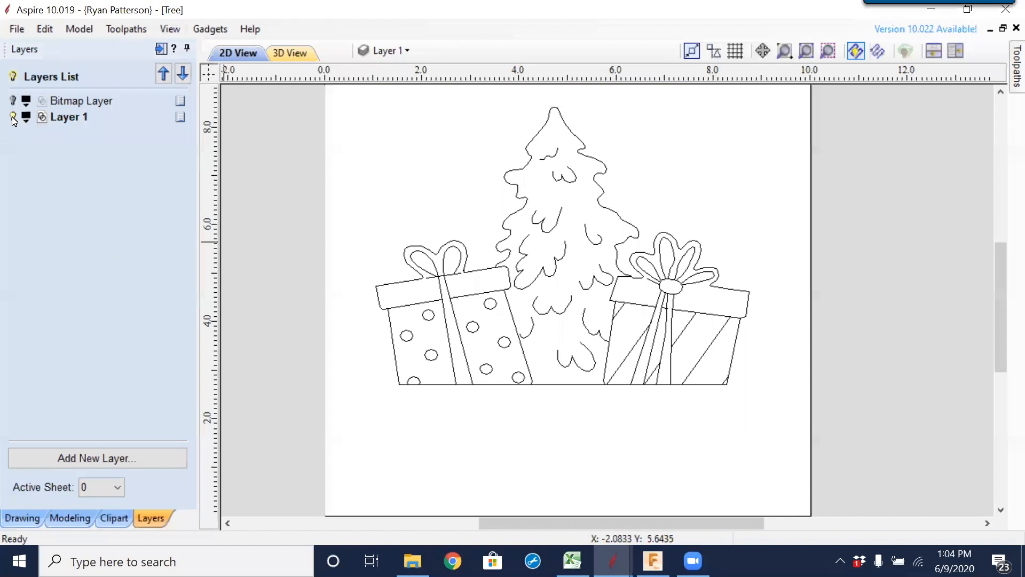
left_click(13, 118)
left_click(13, 101)
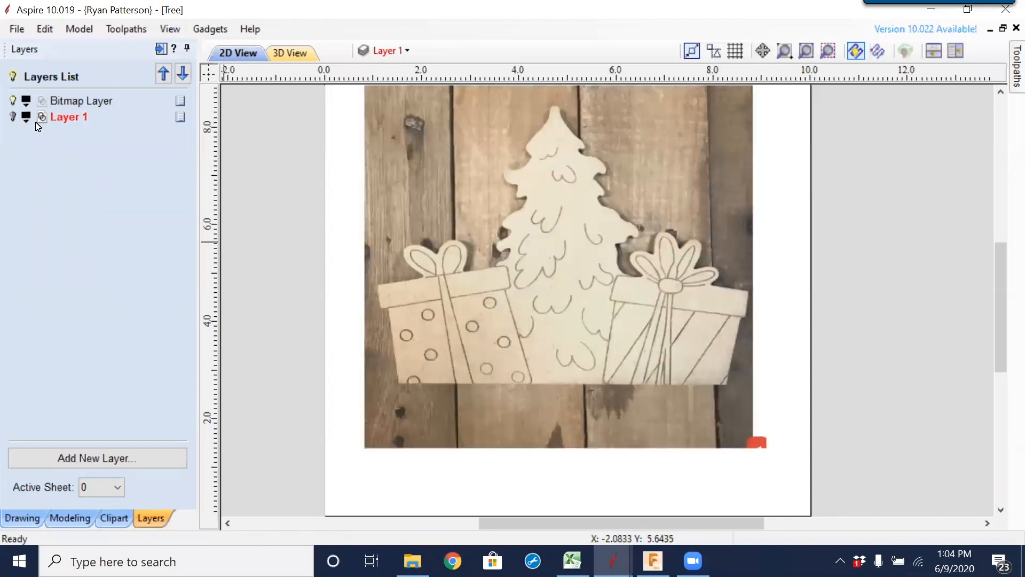
left_click(14, 117)
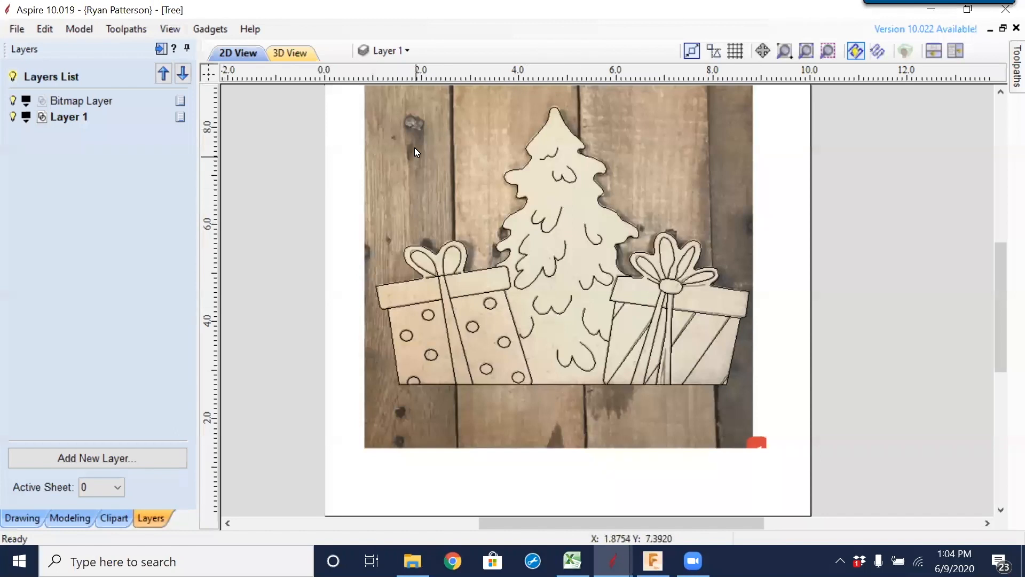
left_click(505, 203)
scroll(511, 193, "down", 2)
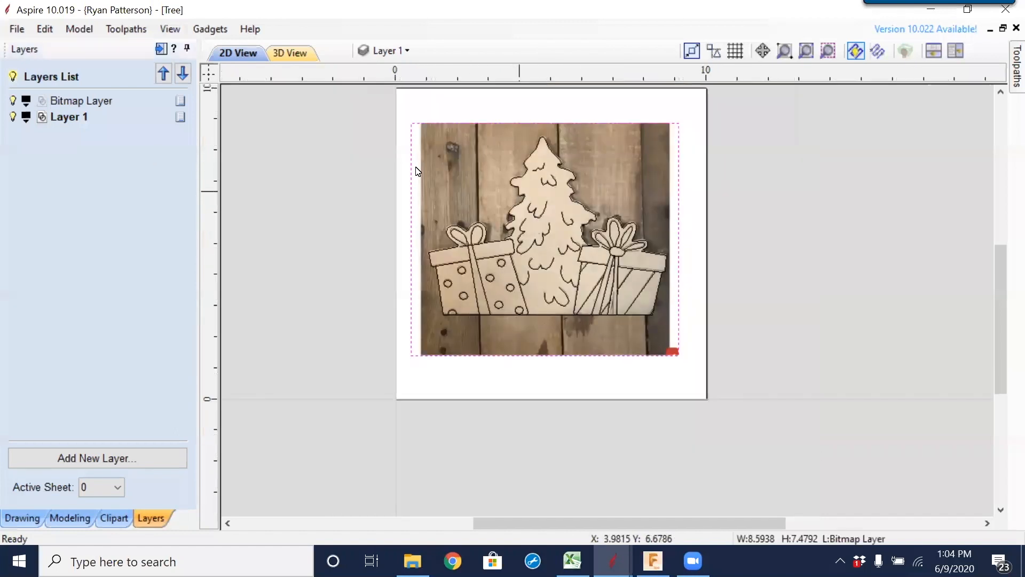
left_click(393, 164)
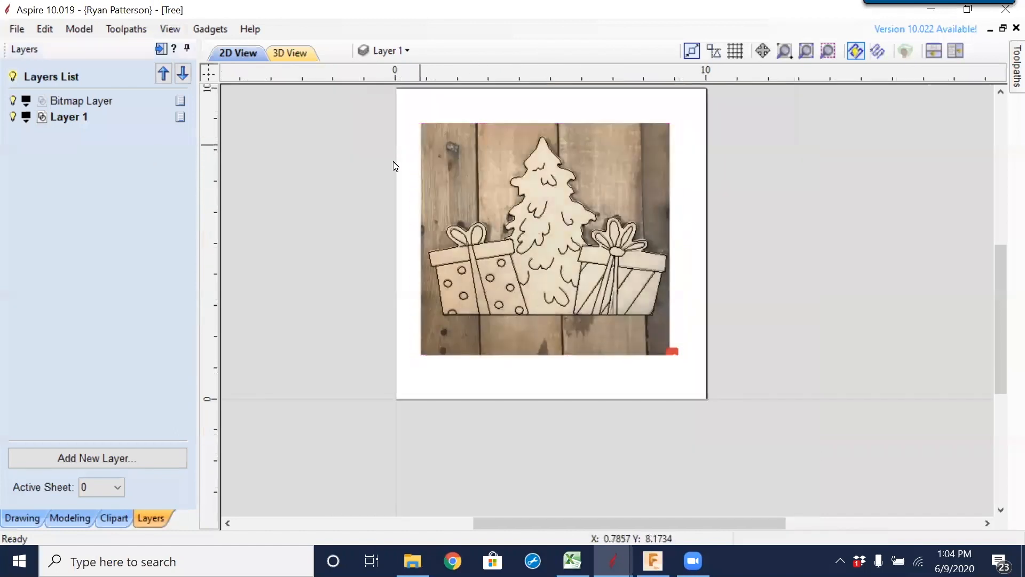
double_click(64, 118)
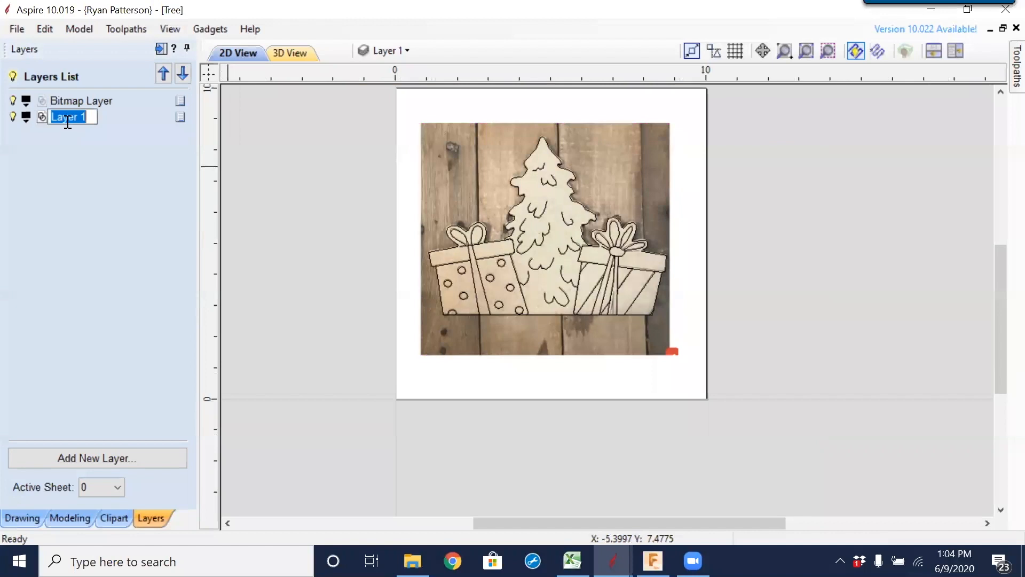
left_click(392, 51)
left_click(390, 50)
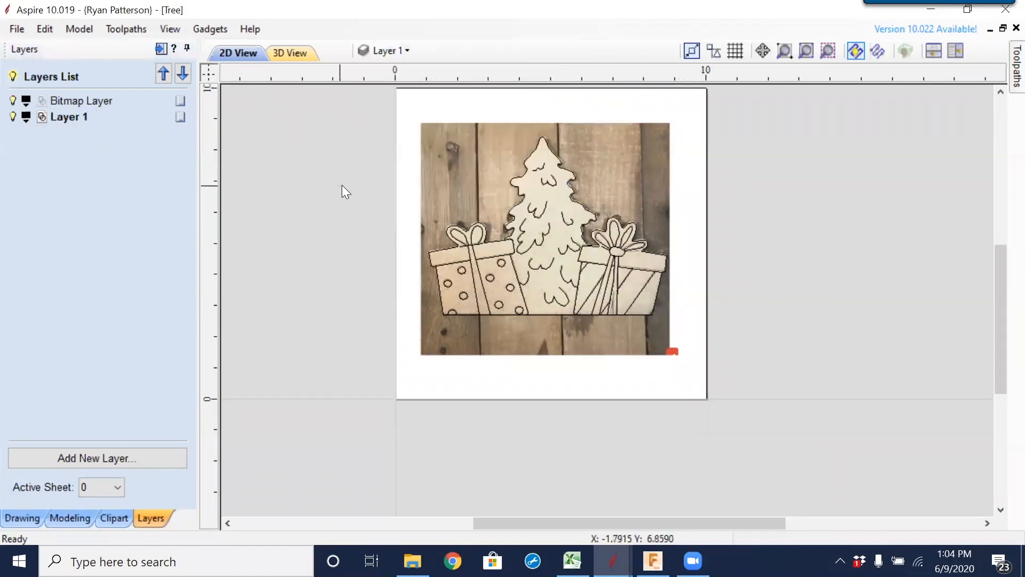
Select all vectors on the current layer, inspect the selected tree and gift outlines, and clear the selection.
right_click(409, 230)
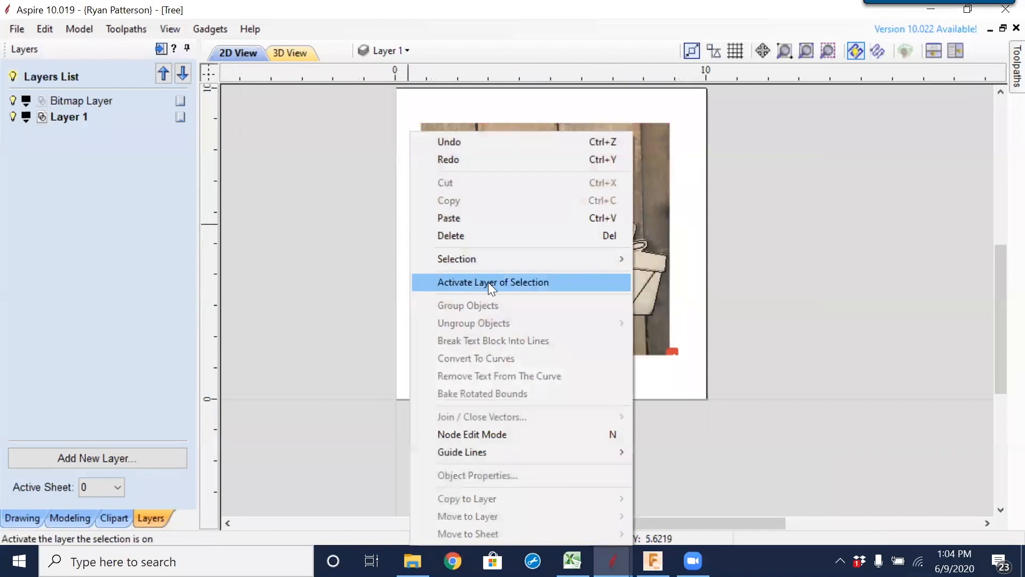
mouse_move(560, 266)
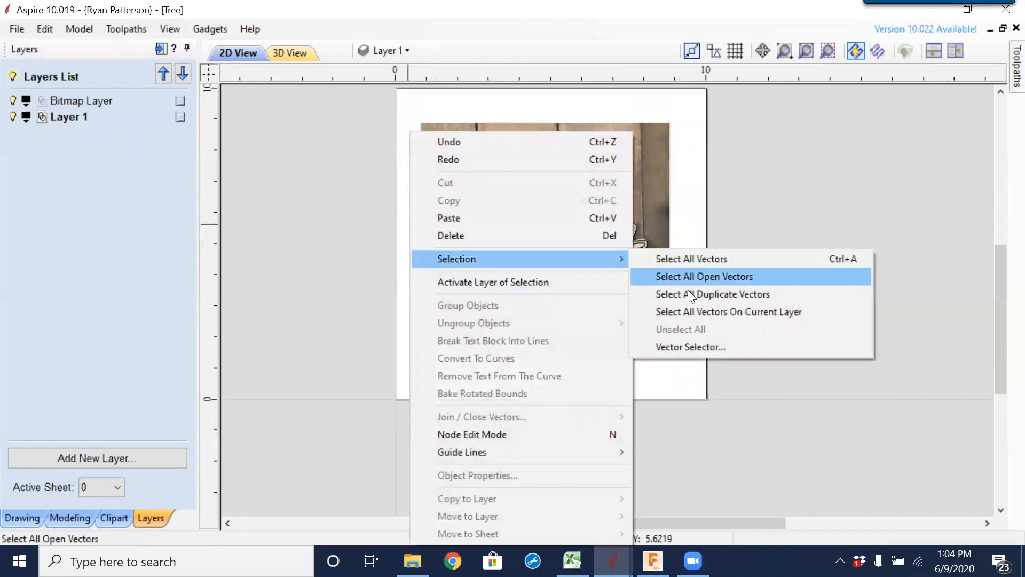
left_click(721, 313)
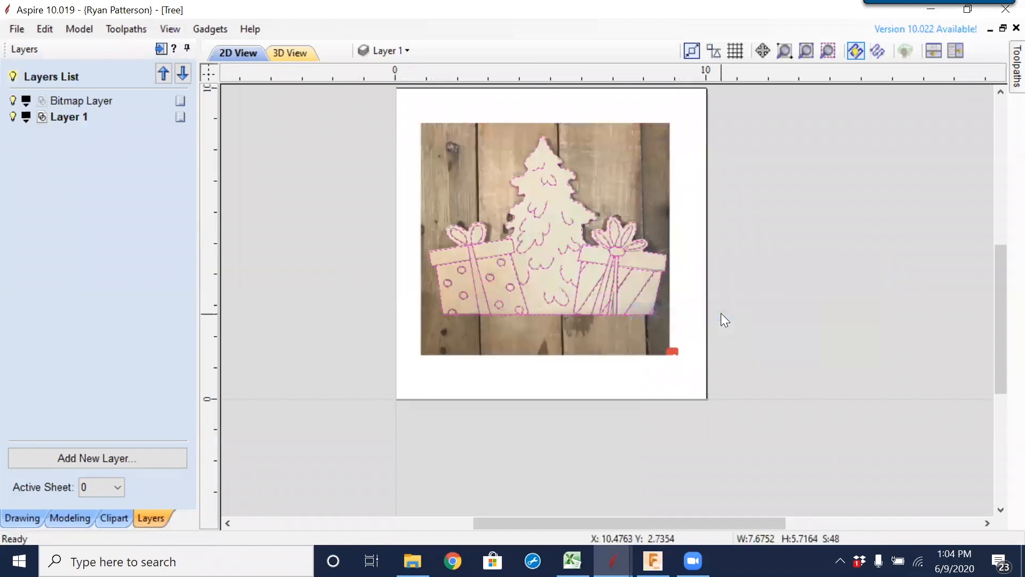
scroll(629, 242, "up", 3)
scroll(629, 242, "up", 2)
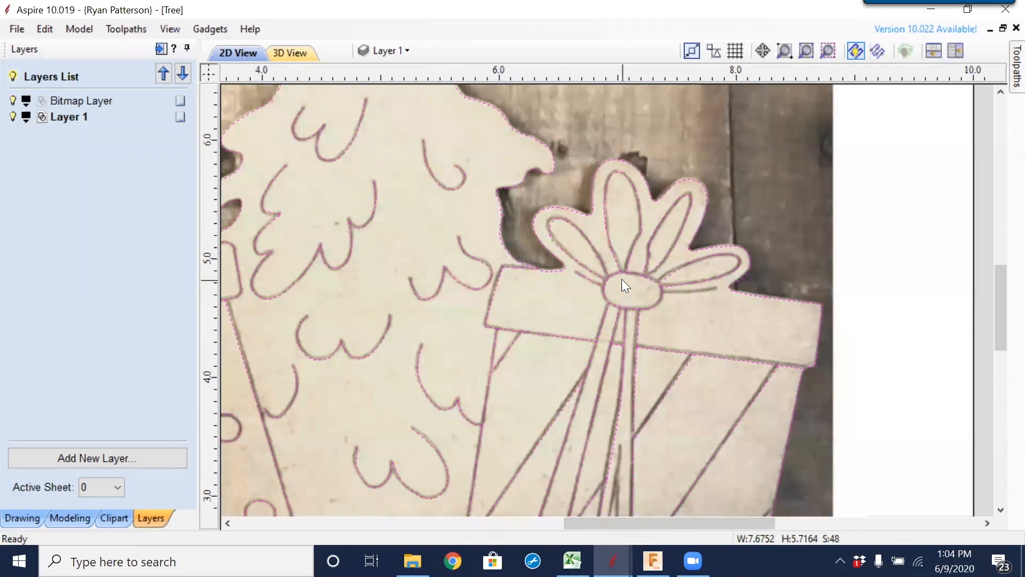
scroll(578, 254, "down", 5)
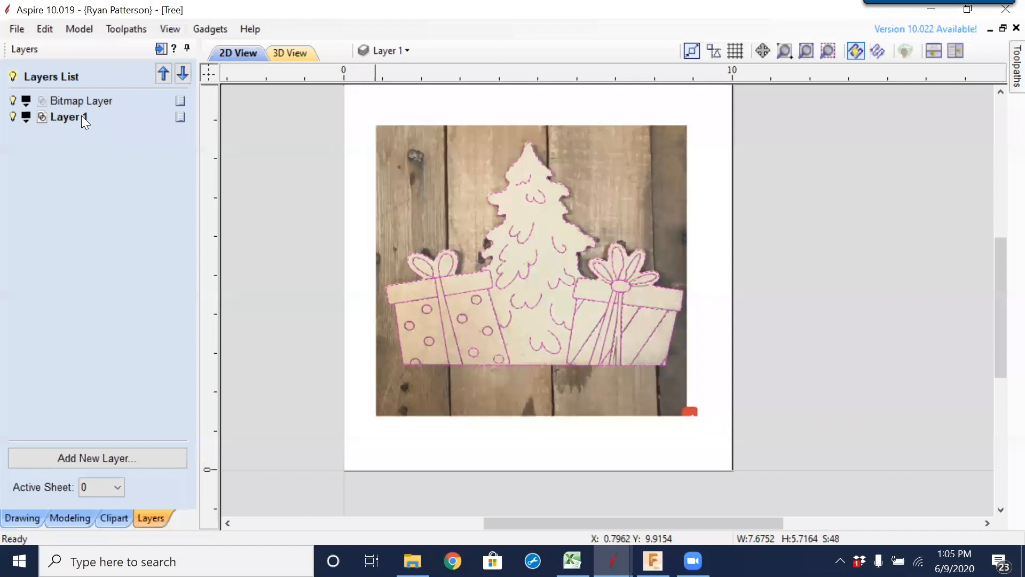
left_click(781, 254)
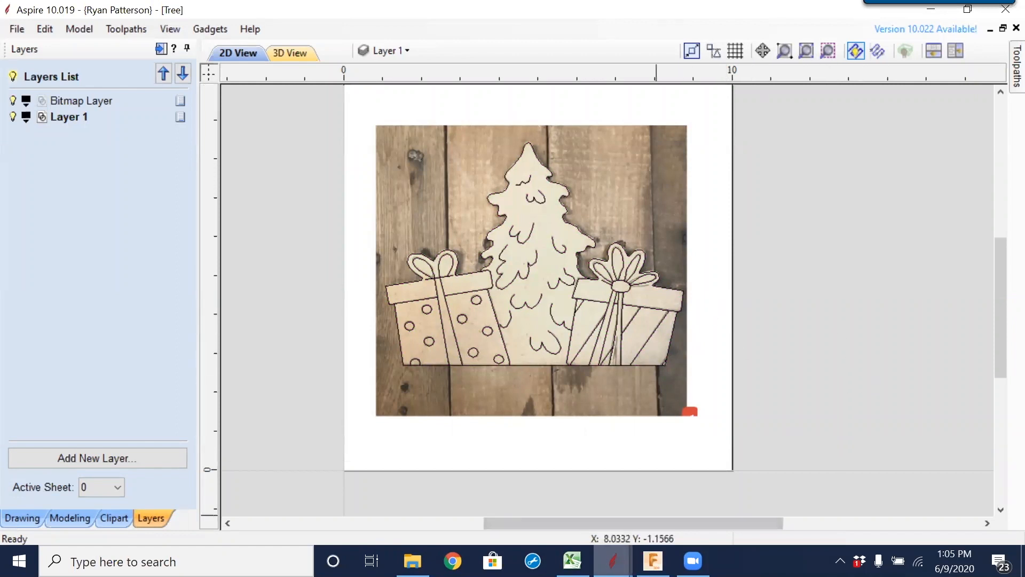
Switch to the Cabinets project and look over the nested cabinet parts on Sheet 1.
mouse_move(613, 561)
left_click(663, 526)
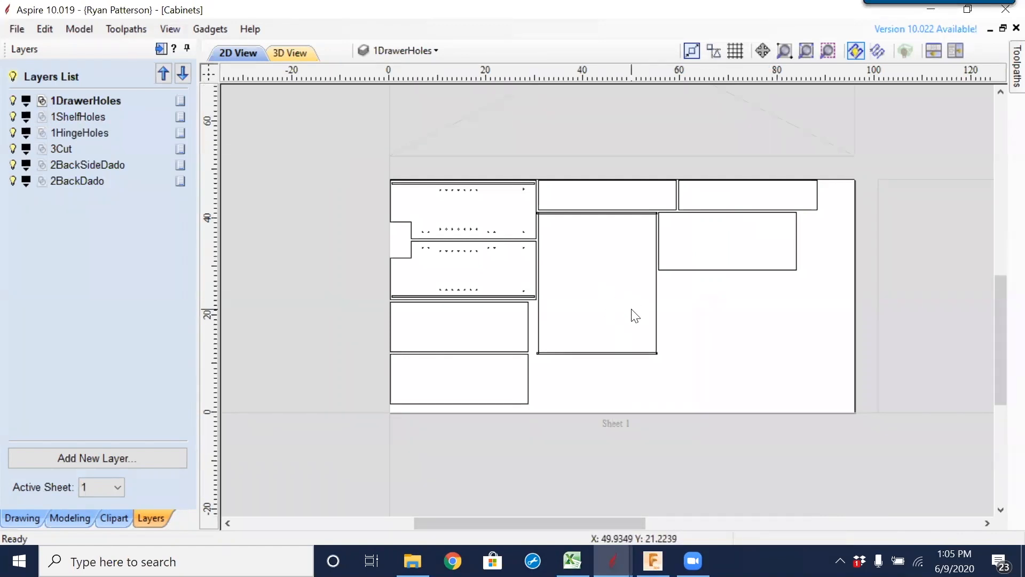
scroll(613, 280, "up", 3)
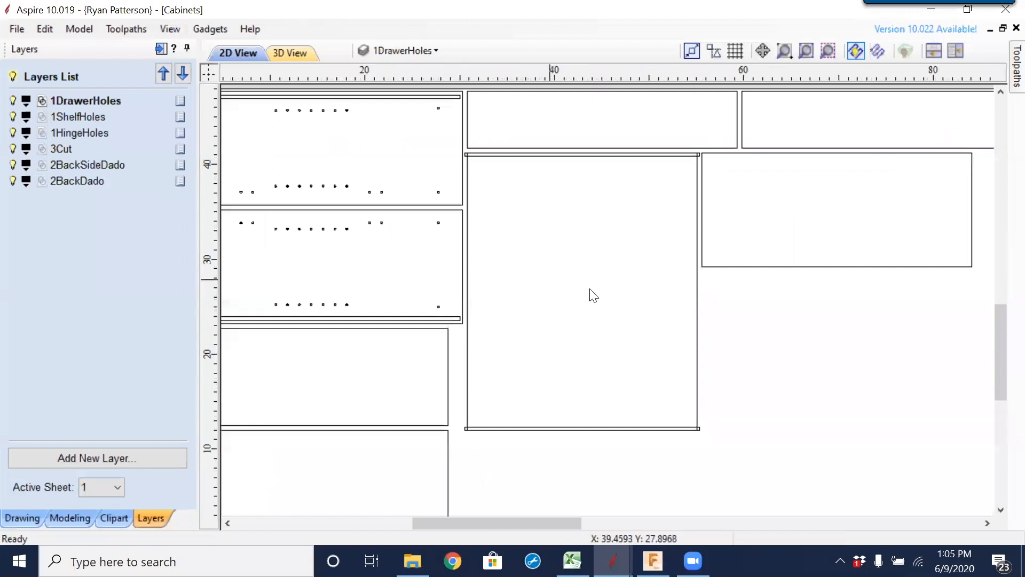
scroll(590, 294, "down", 3)
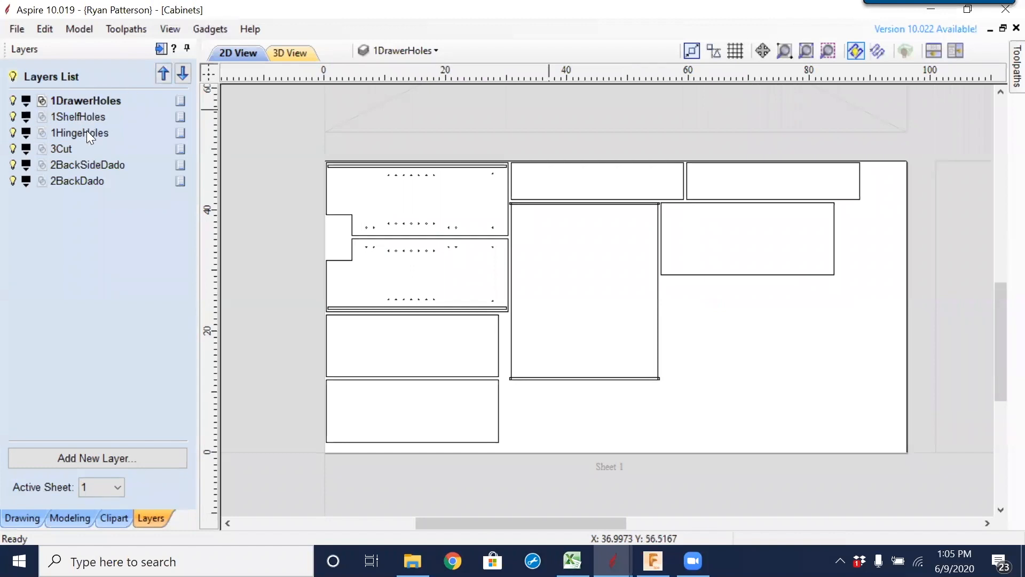
Hide all layers of the Cabinets project and make 3Cut the active layer.
left_click(13, 77)
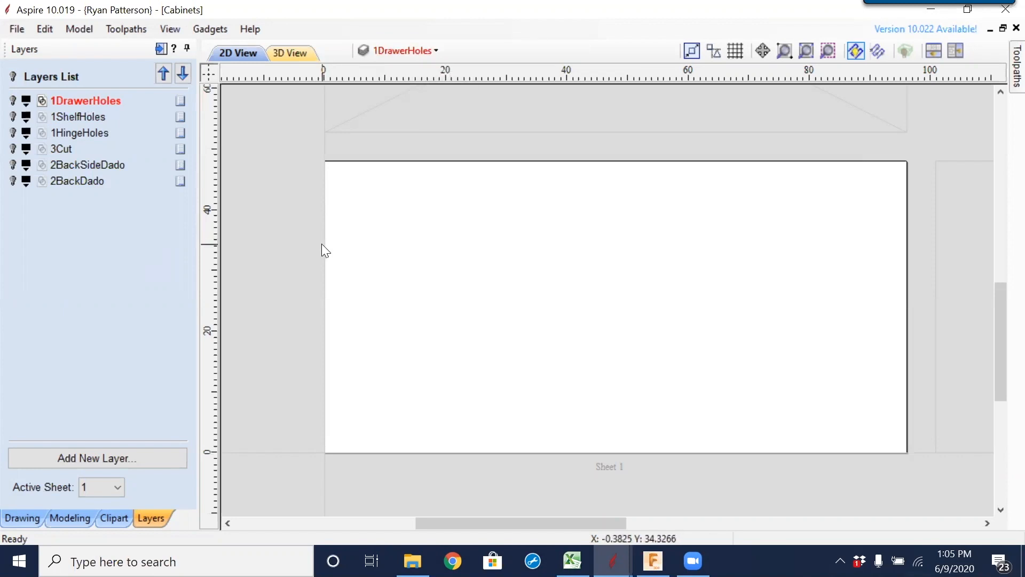
left_click(61, 149)
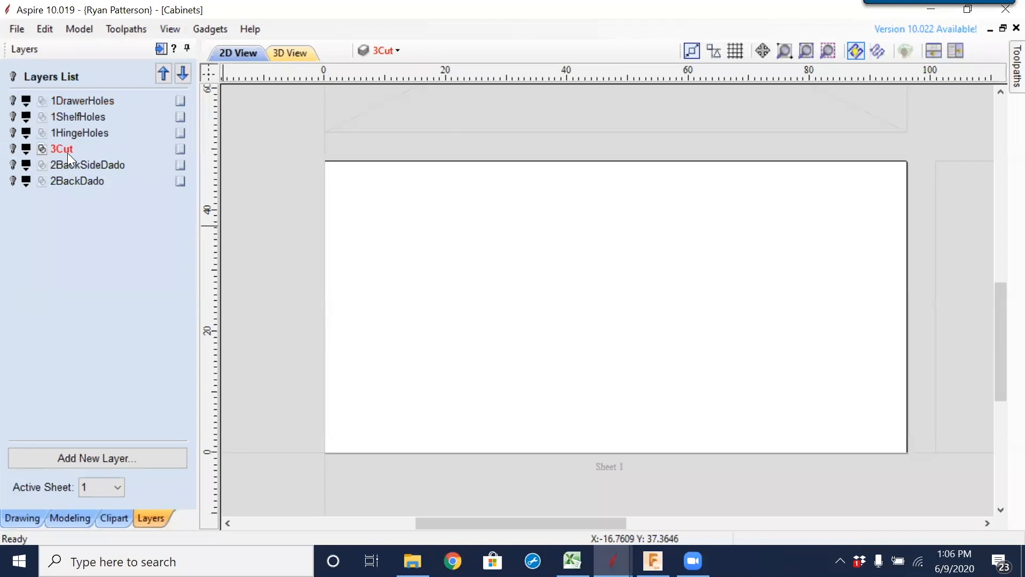
Show the Cabinets layers one after another: 3Cut, 2BackSideDado, 2BackDado, 1HingeHoles, 1ShelfHoles and 1DrawerHoles.
left_click(12, 148)
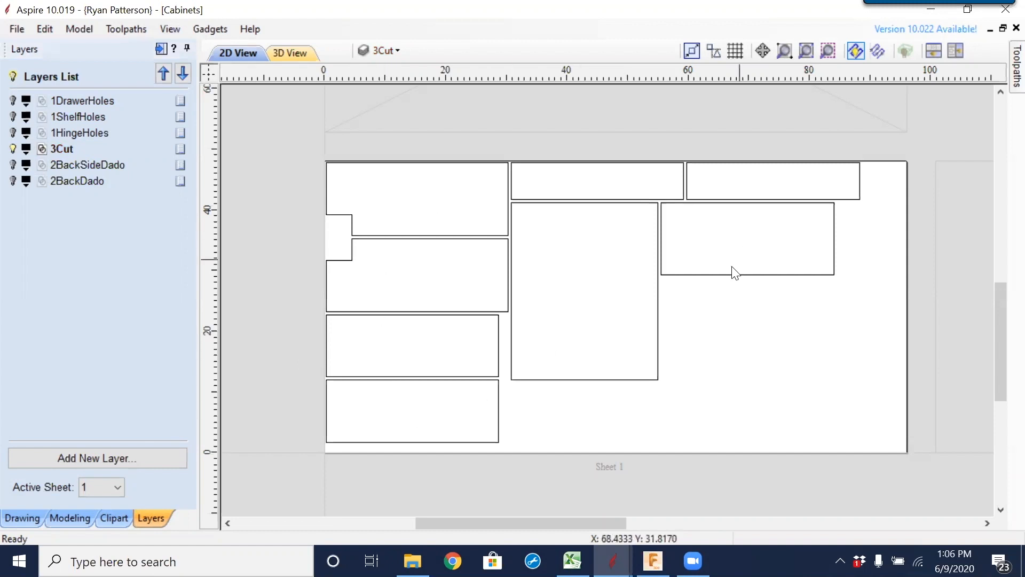
scroll(636, 250, "up", 5)
scroll(774, 259, "down", 5)
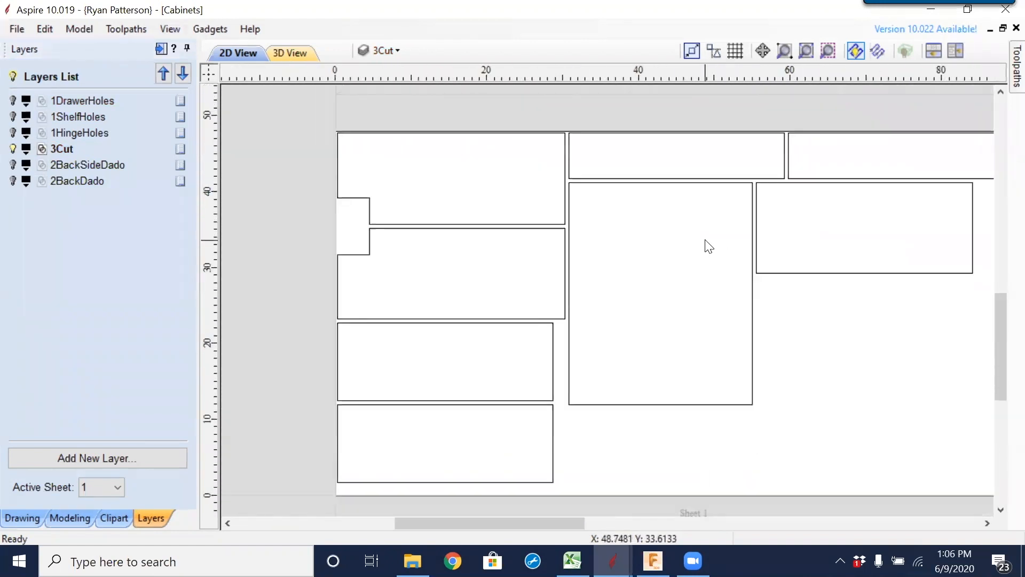
left_click(13, 167)
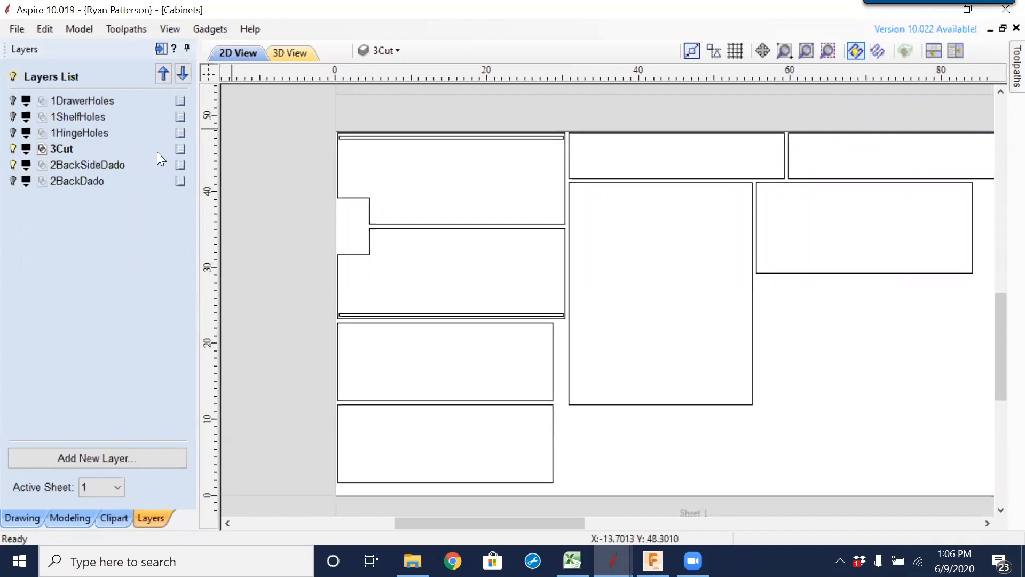
left_click(13, 180)
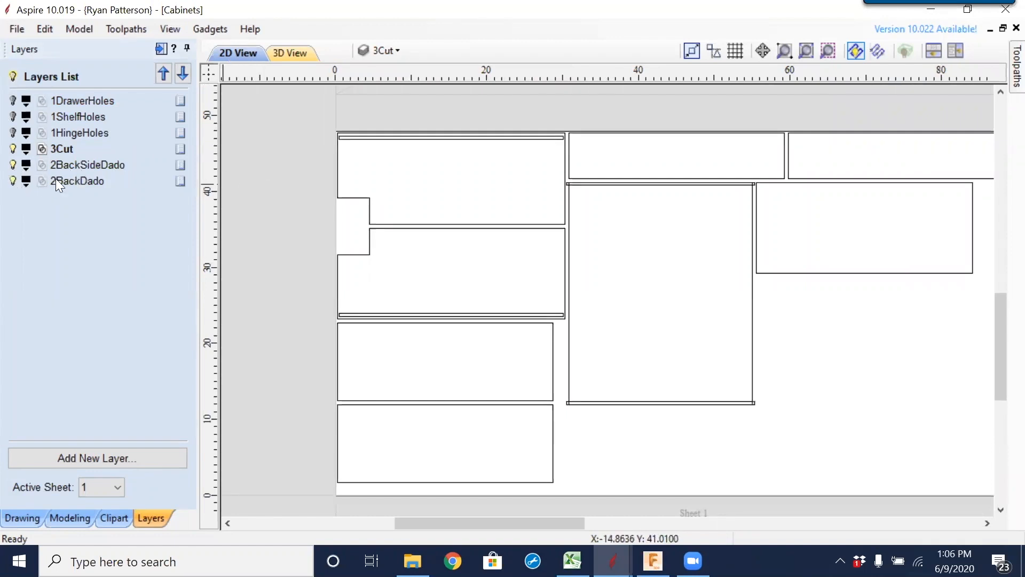
left_click(13, 132)
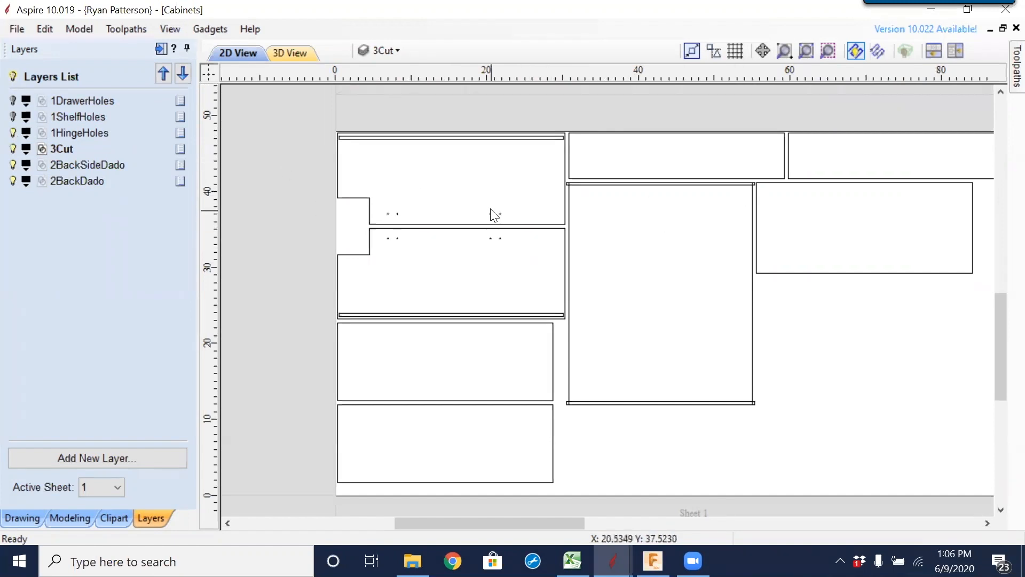
left_click(13, 117)
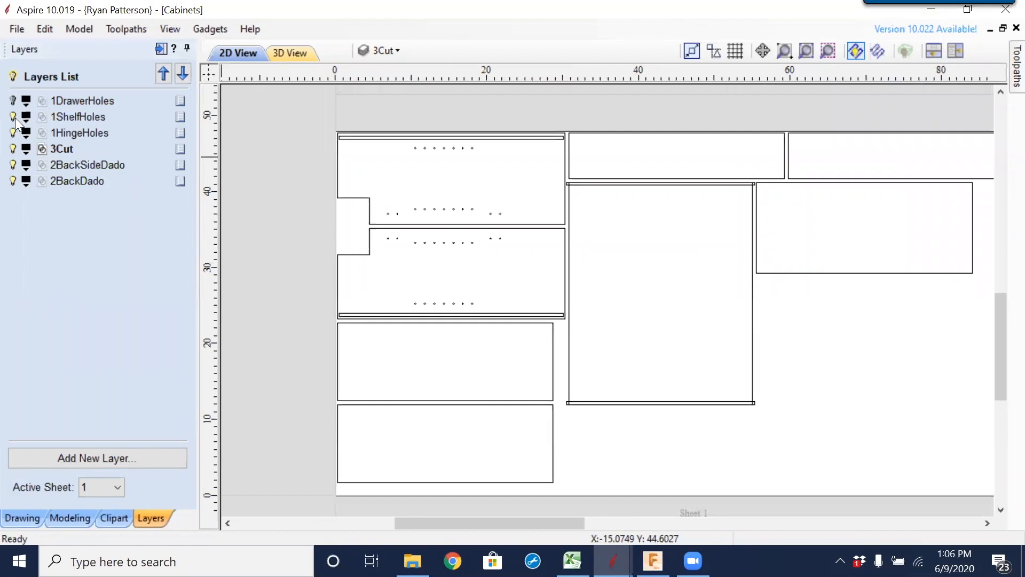
left_click(12, 101)
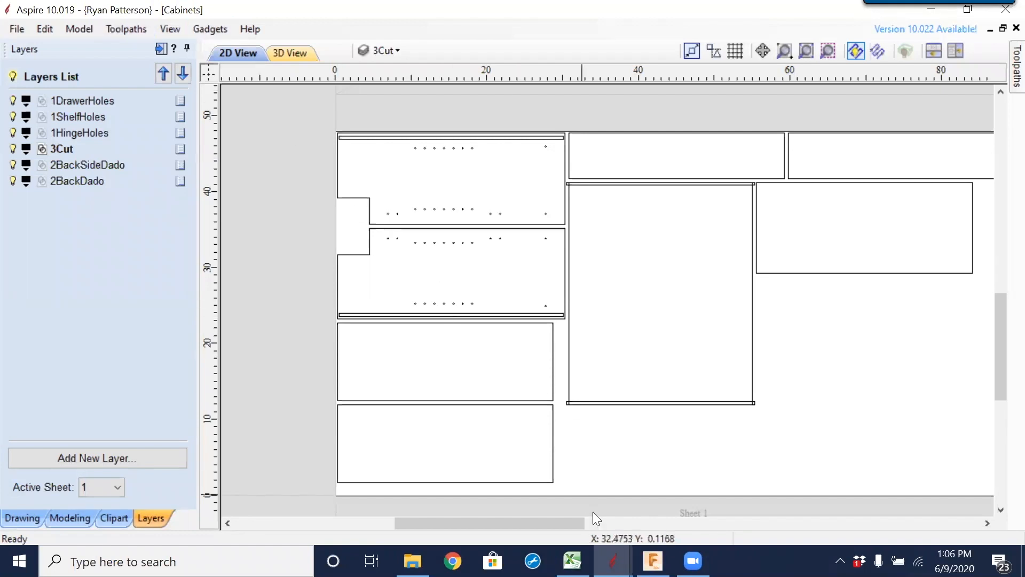
Switch to the Arduino project, display its layers list and look over the parts drawn on Layer 1.
left_click(612, 560)
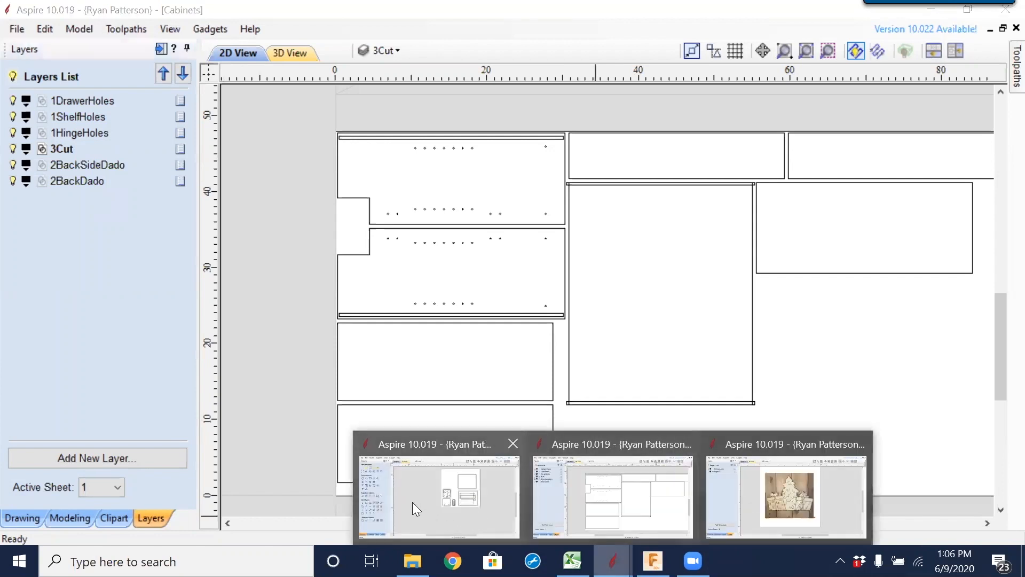
left_click(414, 501)
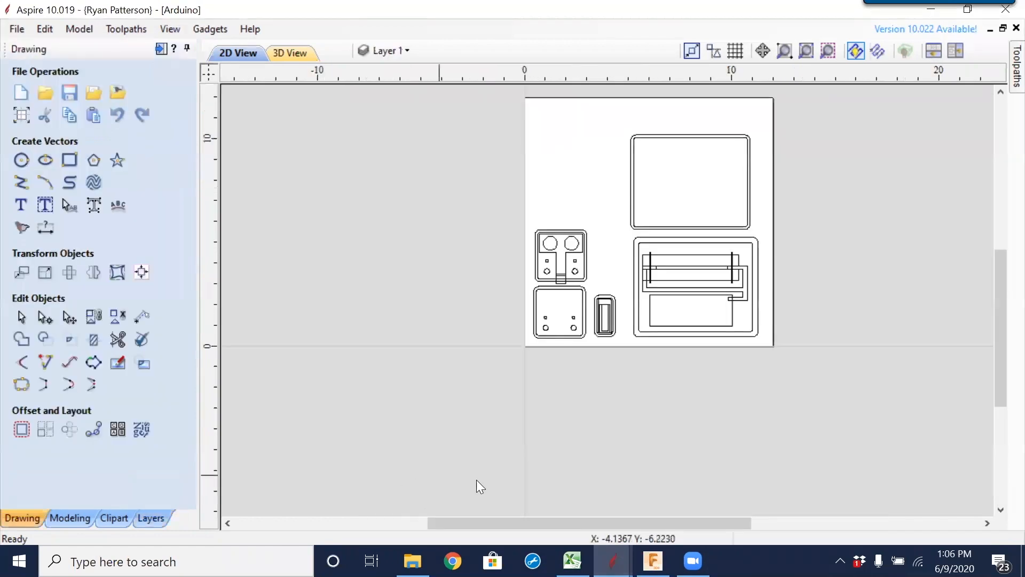
left_click(161, 519)
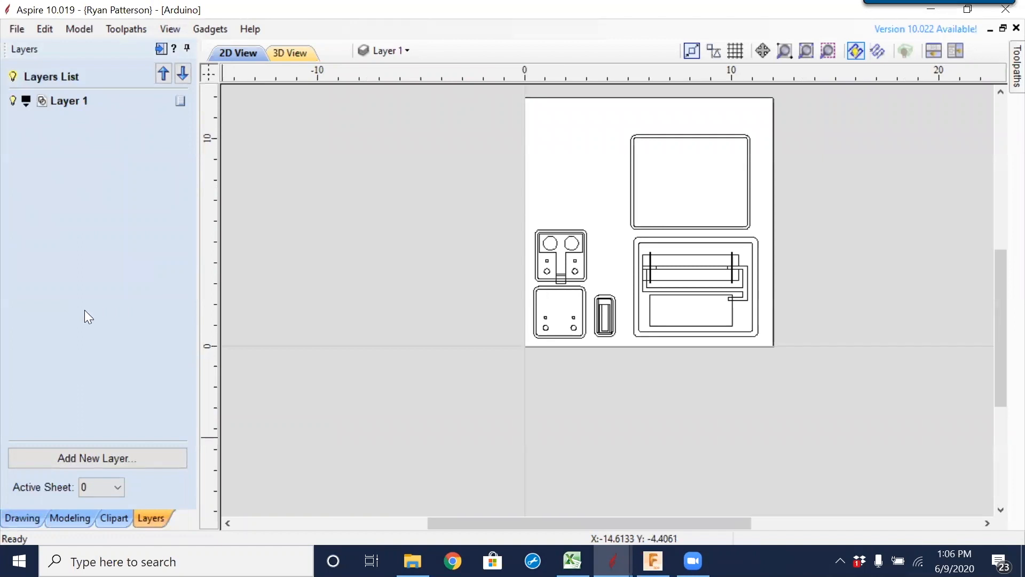
middle_click_drag(689, 250, 644, 281)
scroll(645, 282, "up", 2)
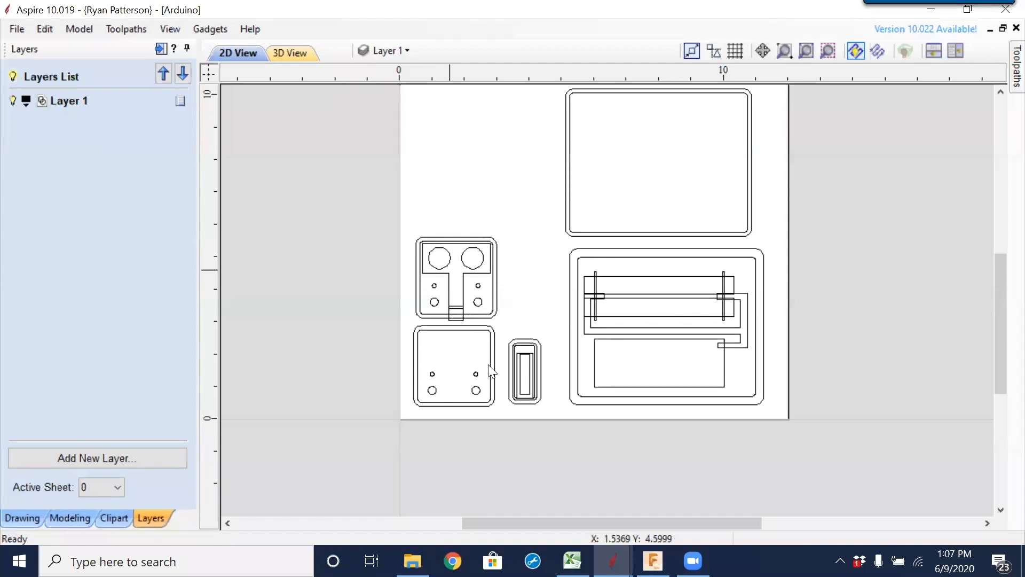
Return to the Cabinets project and make 1DrawerHoles, 1ShelfHoles, 1HingeHoles and 3Cut the active layer in turn.
left_click(613, 561)
left_click(632, 517)
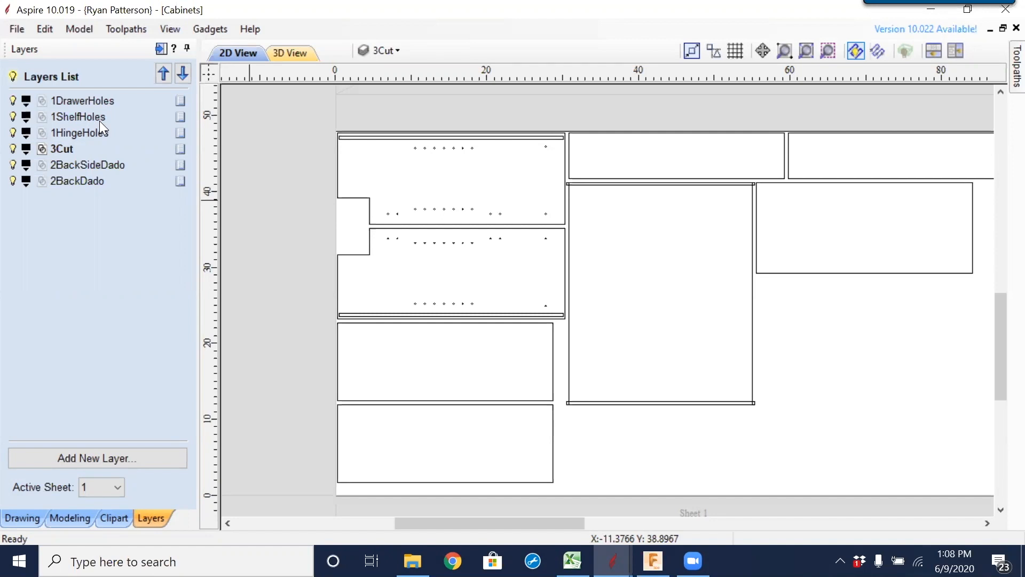
left_click(109, 100)
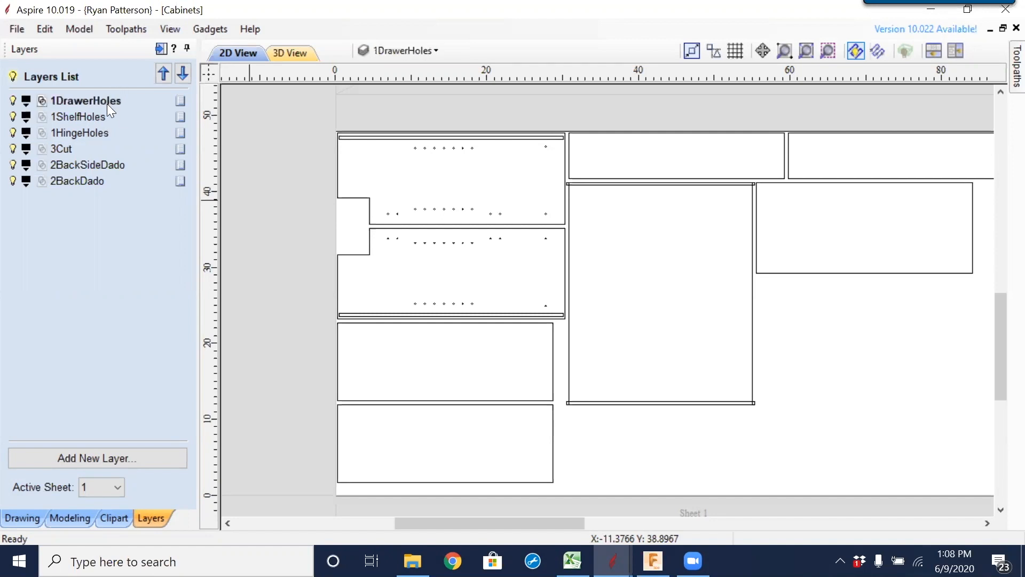
left_click(100, 115)
left_click(93, 133)
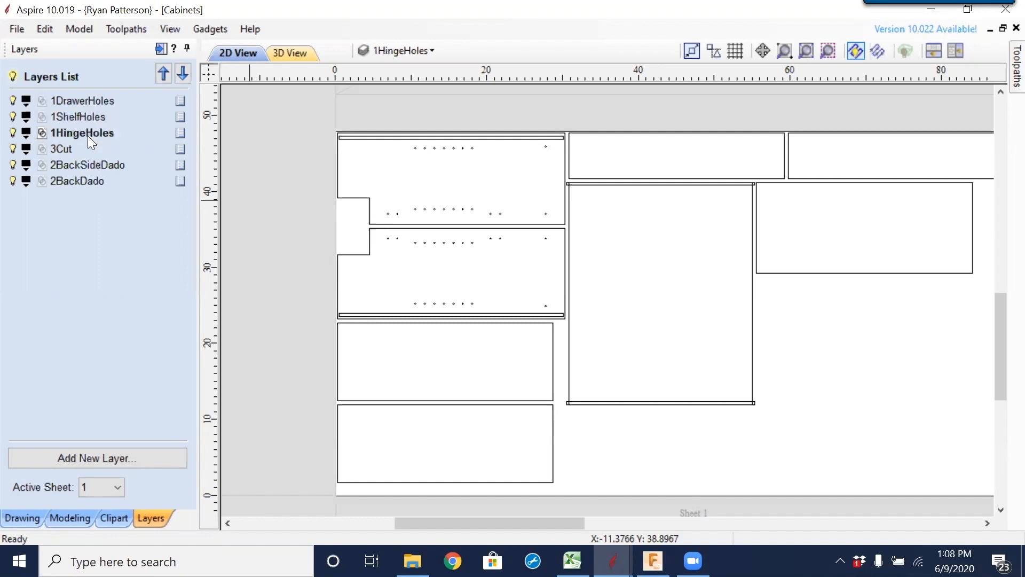
left_click(65, 151)
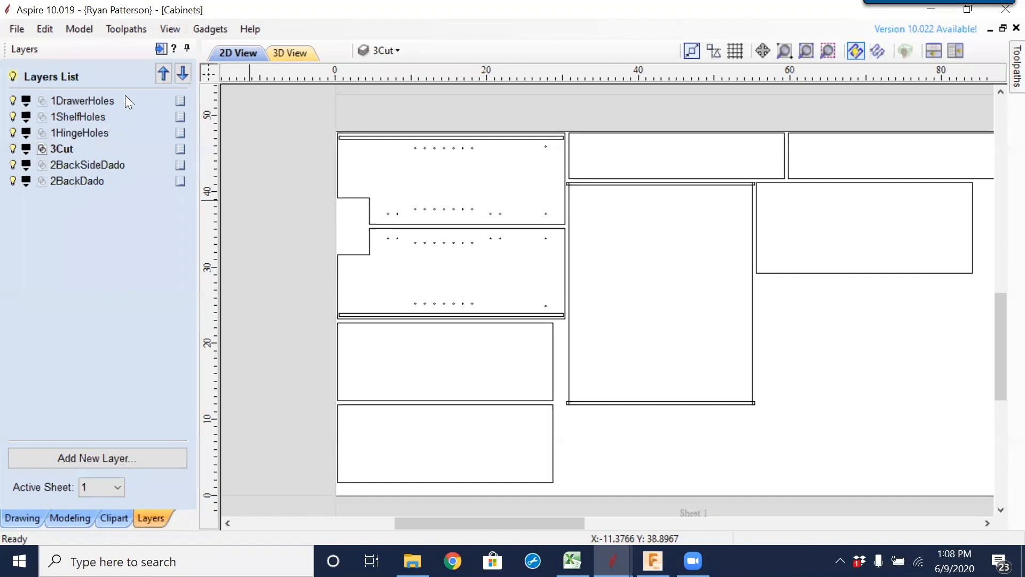
Move the 3Cut layer down to the end of the layers list, below 2BackDado.
double_click(61, 147)
left_click(182, 74)
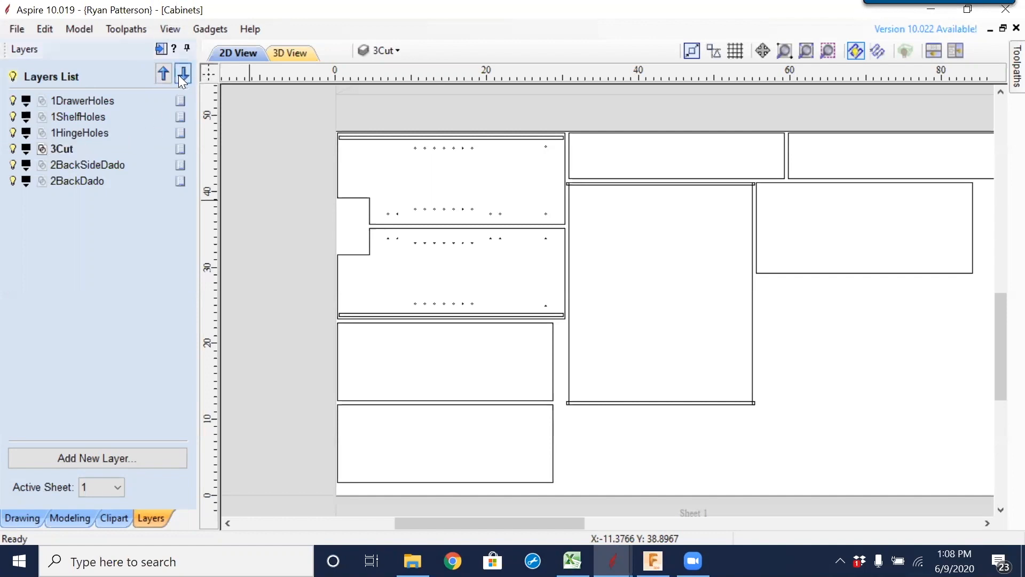
left_click(182, 74)
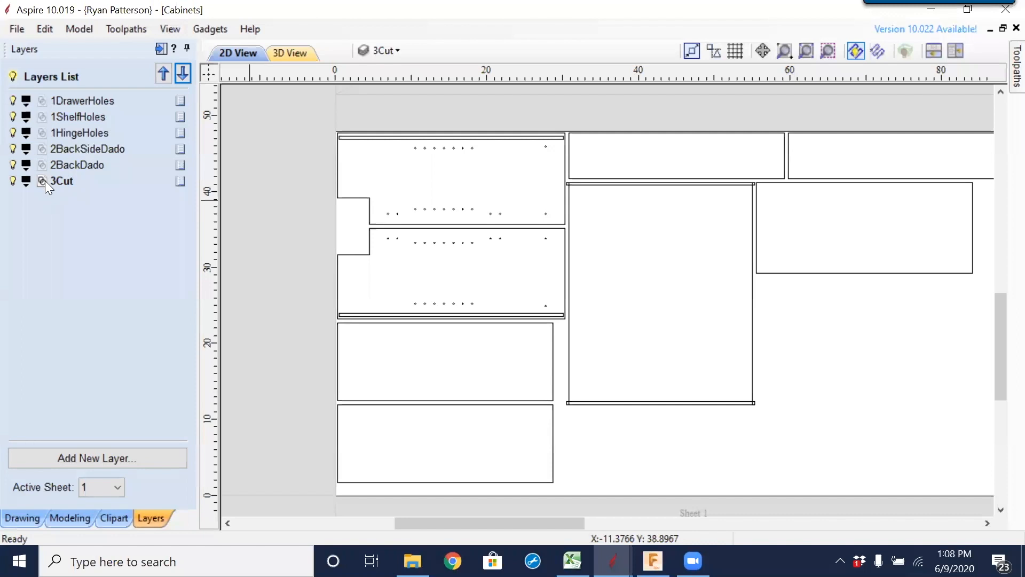
Make 1DrawerHoles the active layer and keep the toolpath operations permanently displayed beside the Sheet 1 drawing.
left_click(67, 165)
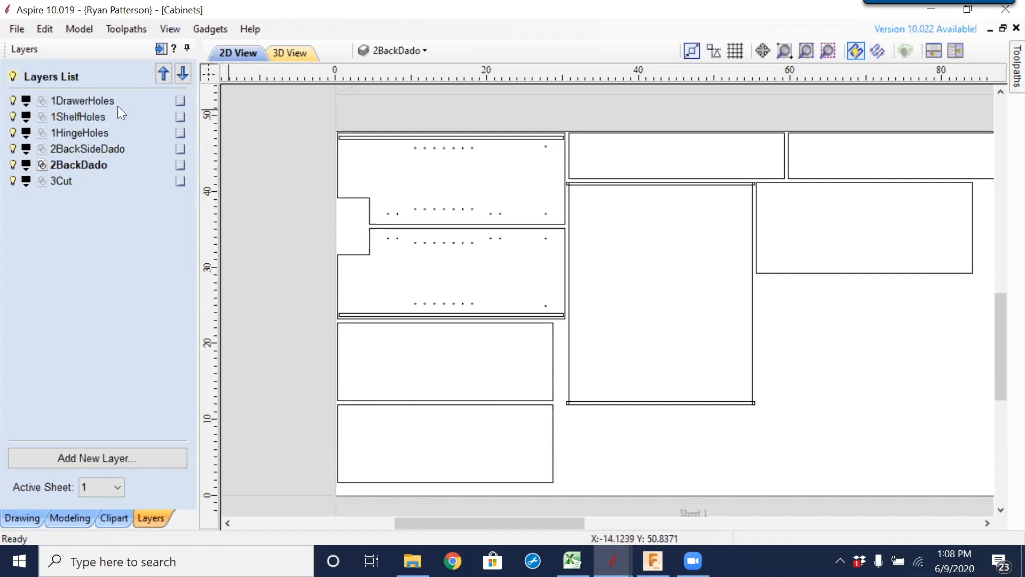
left_click(85, 101)
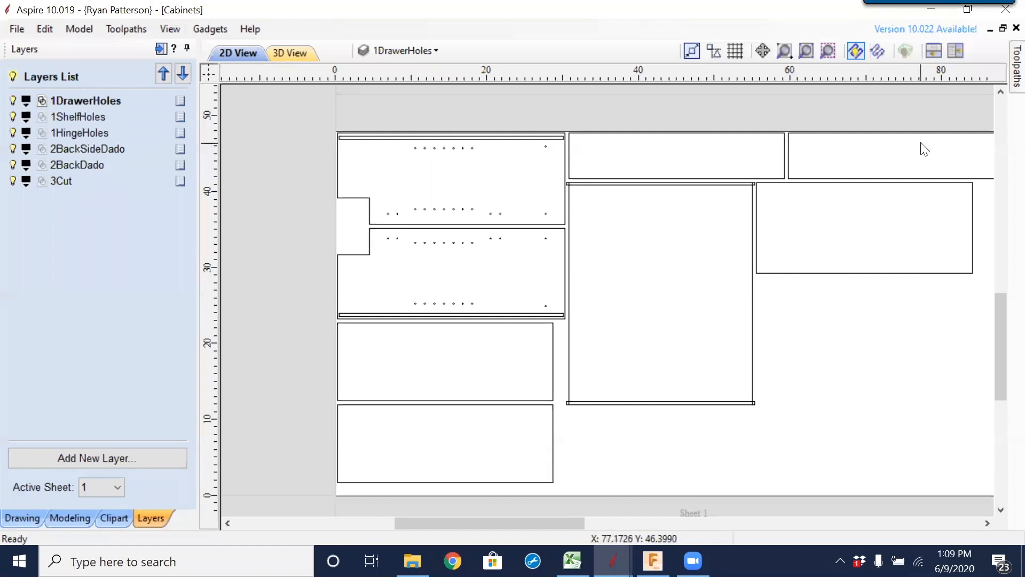
mouse_move(1003, 80)
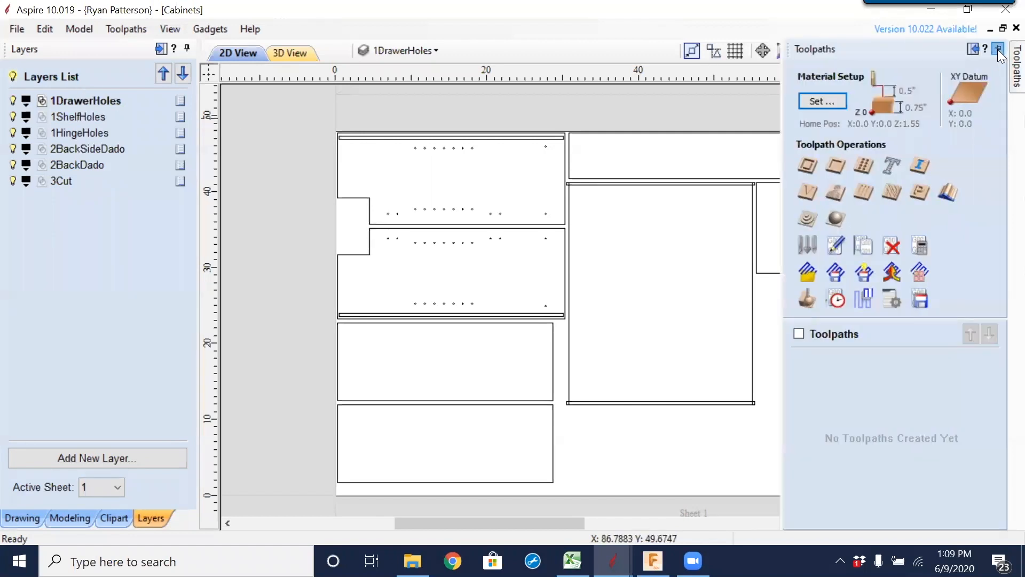
left_click(998, 50)
scroll(366, 367, "up", 2)
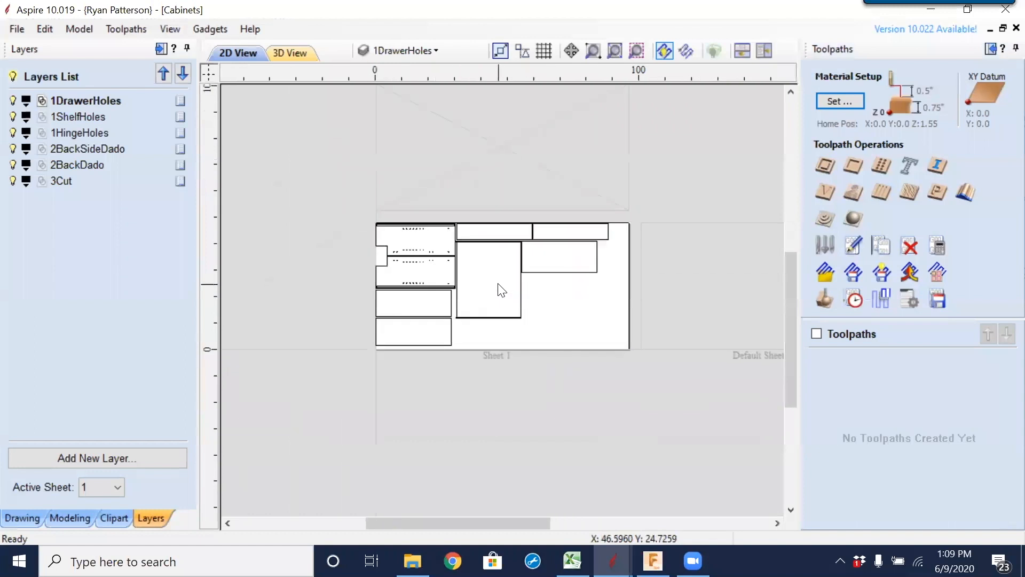
scroll(486, 291, "up", 2)
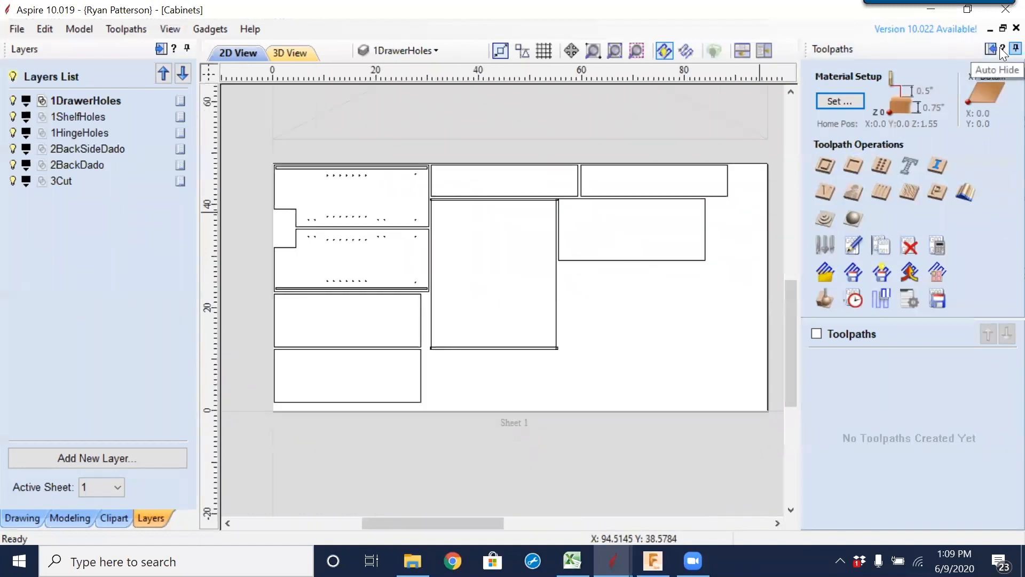
double_click(98, 101)
left_click(120, 252)
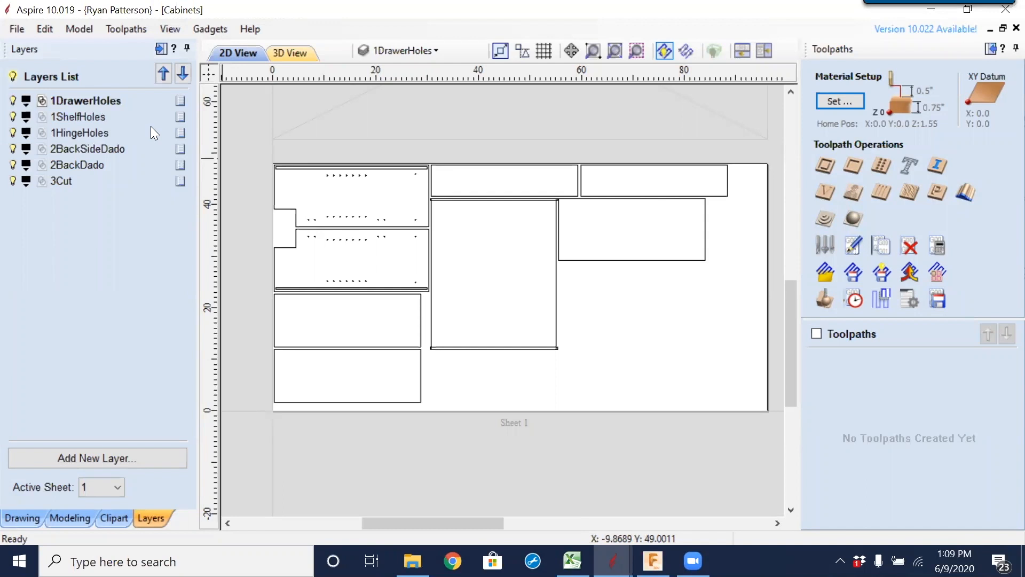
Start a drilling toolpath and set its cut depth to .5 inches.
left_click(881, 167)
double_click(956, 132)
type(".5")
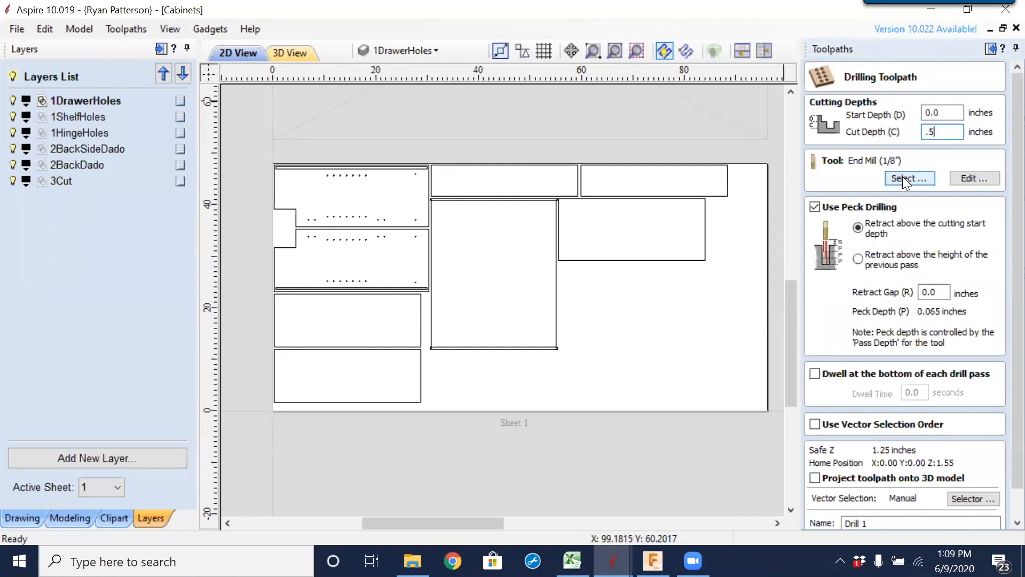
left_click(900, 180)
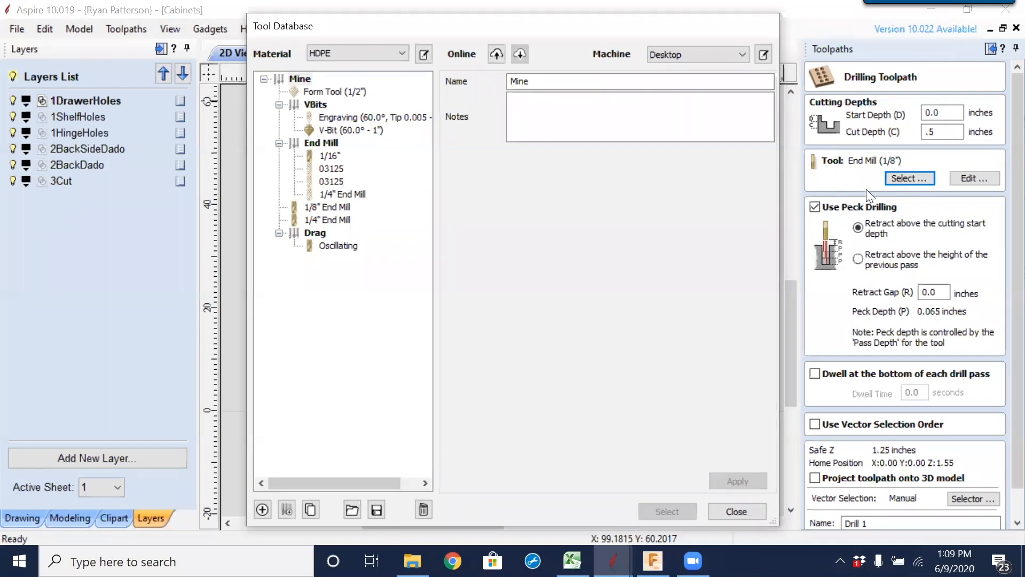
left_click(737, 508)
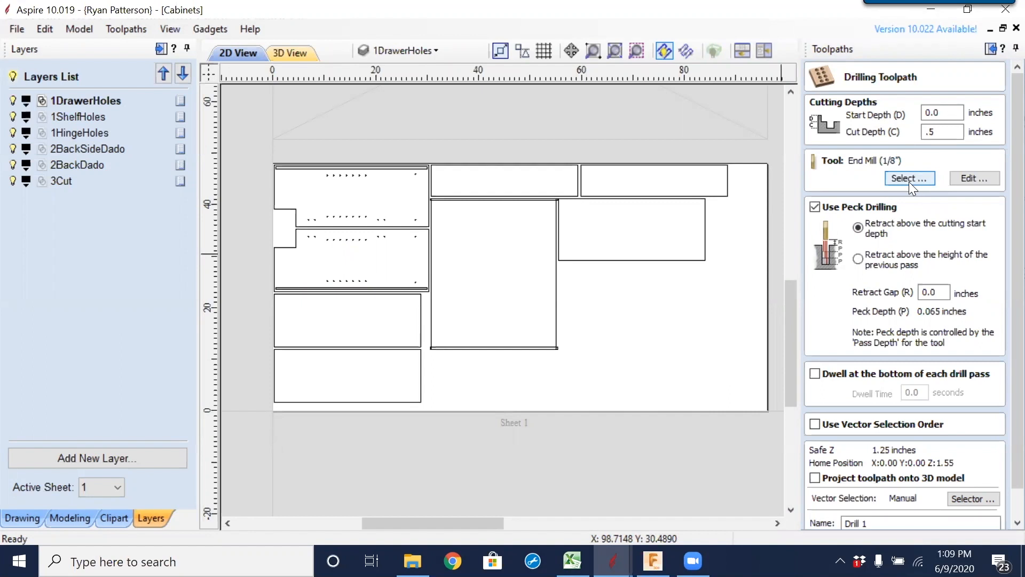
left_click(937, 131)
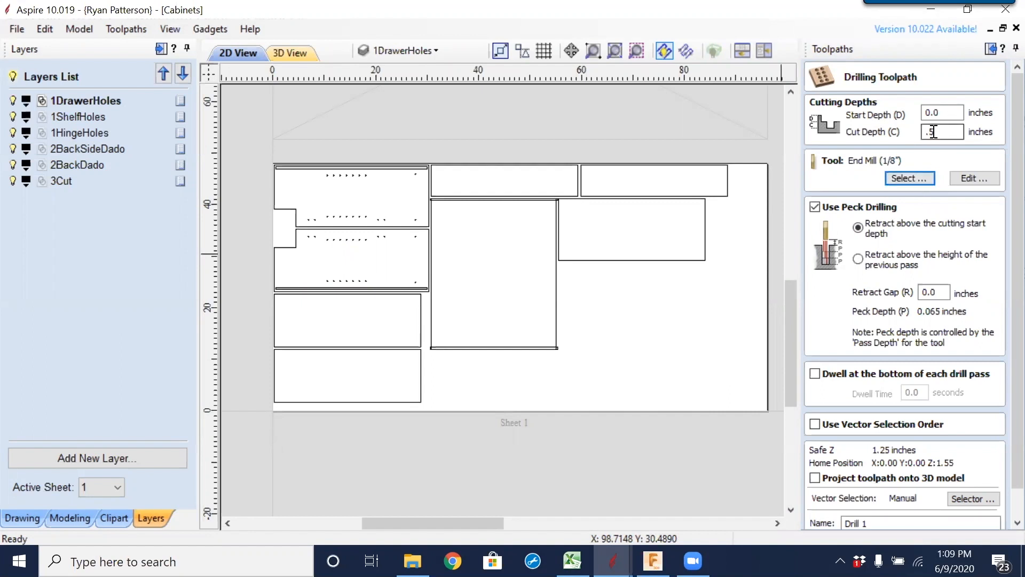
Open the tool database for the drilling toolpath and set the material to Softwood.
left_click(909, 179)
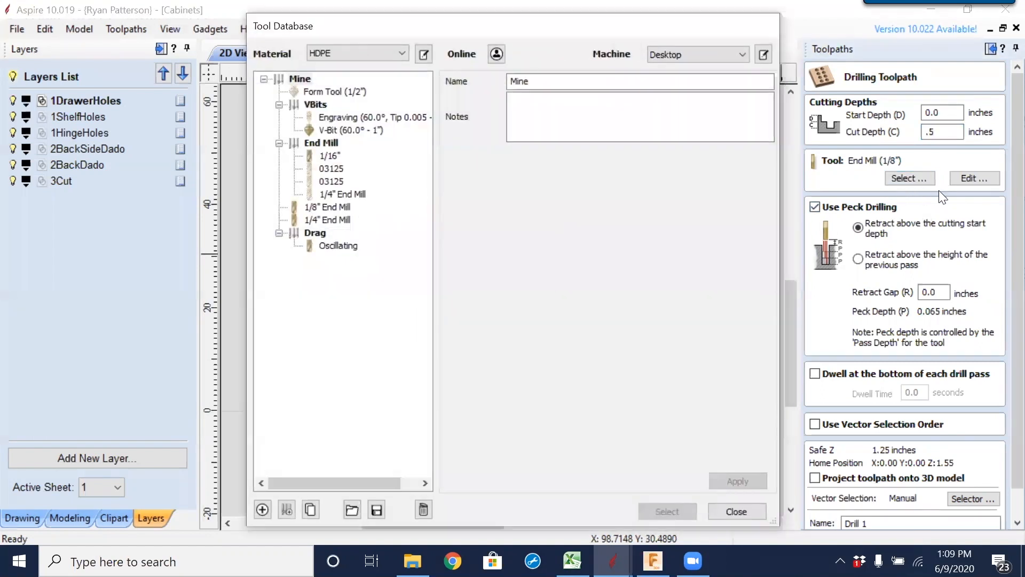
left_click(404, 51)
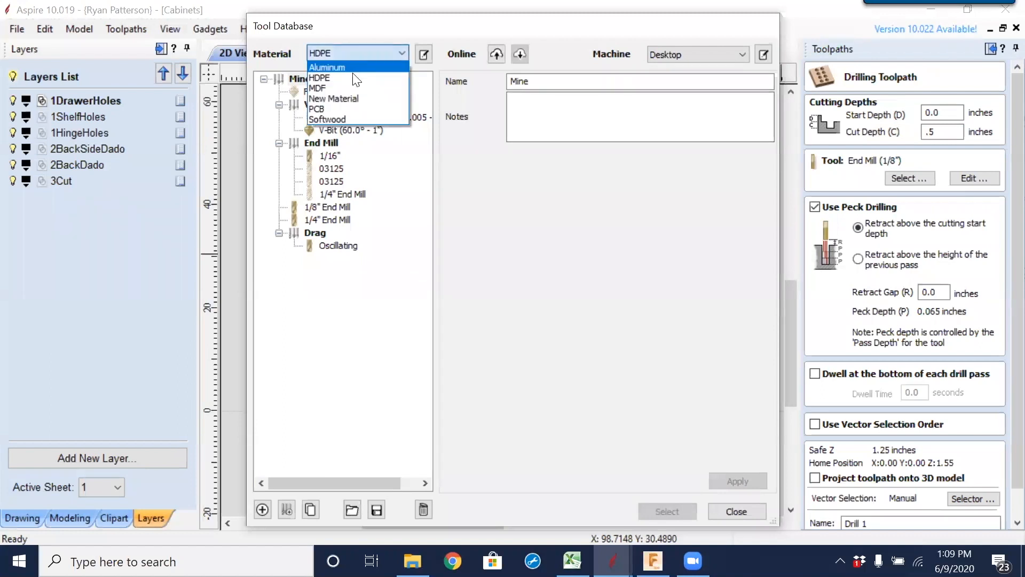
left_click(353, 120)
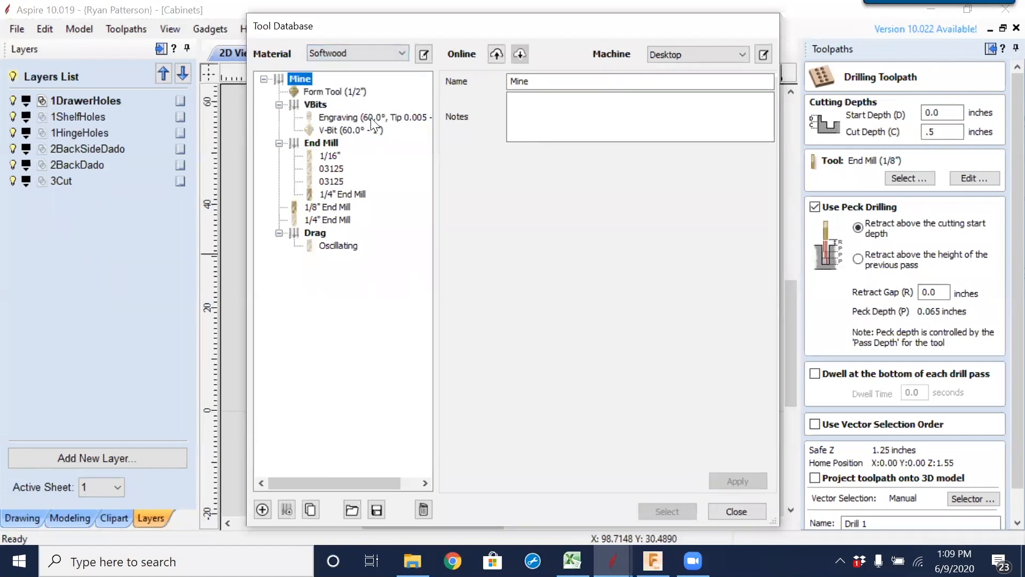
Add a new tool to the End Mill group with a diameter of .1875 inches.
left_click(322, 143)
left_click(262, 509)
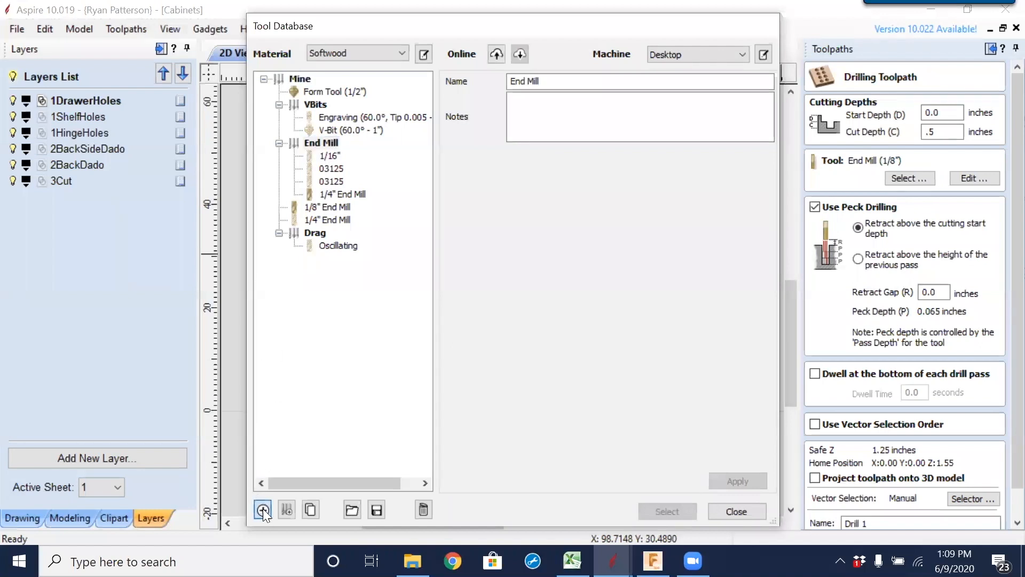
key("Tab")
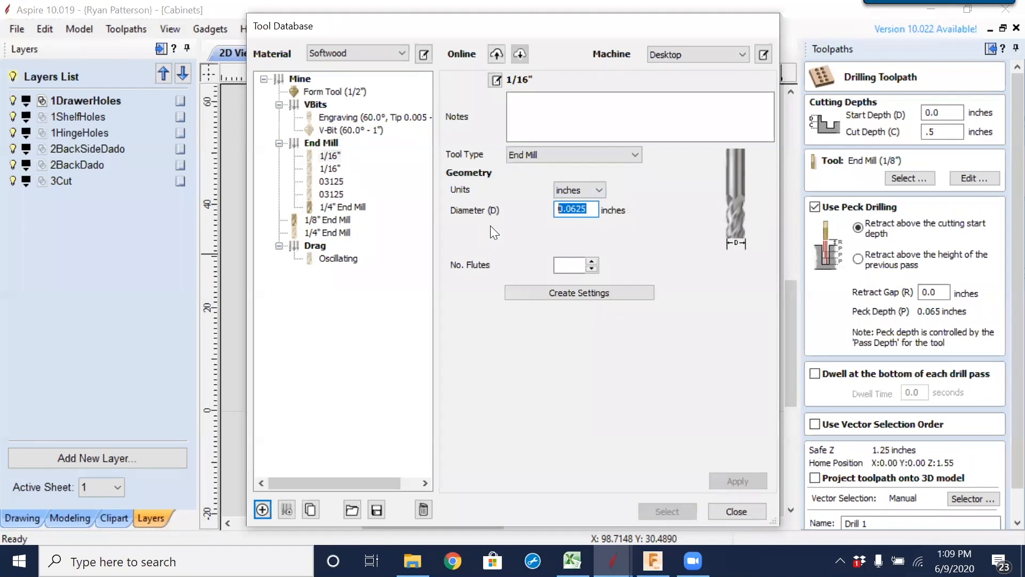
type(".187")
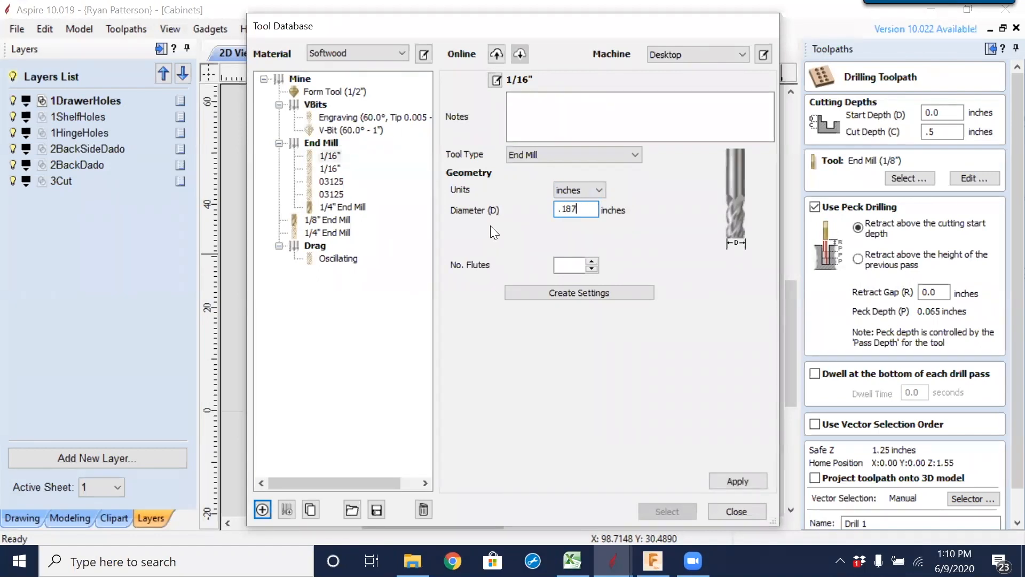
type("5")
Change the new end mill's name format to 3/16".
left_click(494, 80)
type("3/16")
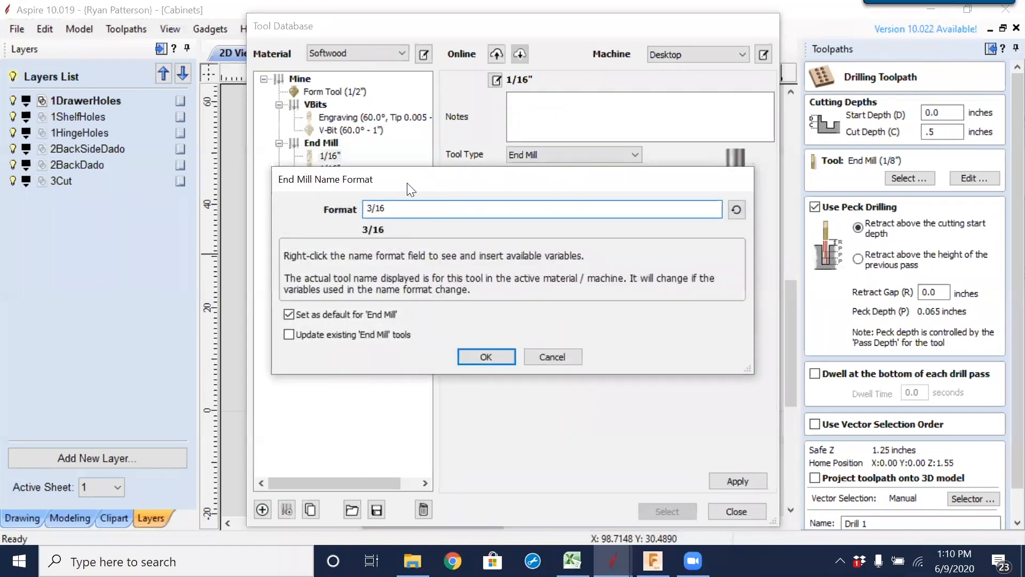
type("\"")
left_click(499, 359)
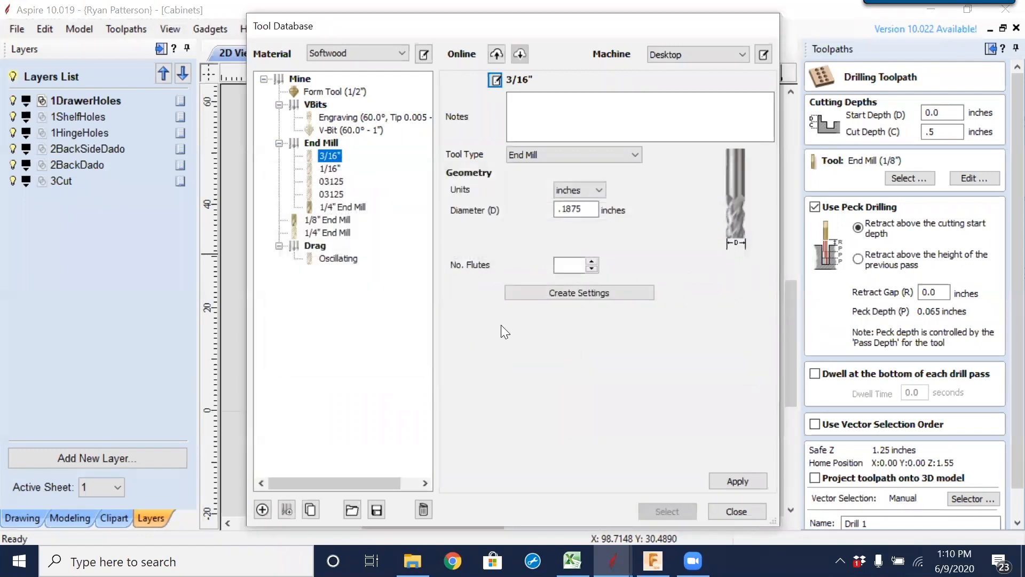
Set the 3/16" end mill to 2 flutes, create its cutting settings and select it for the drilling toolpath.
left_click(579, 265)
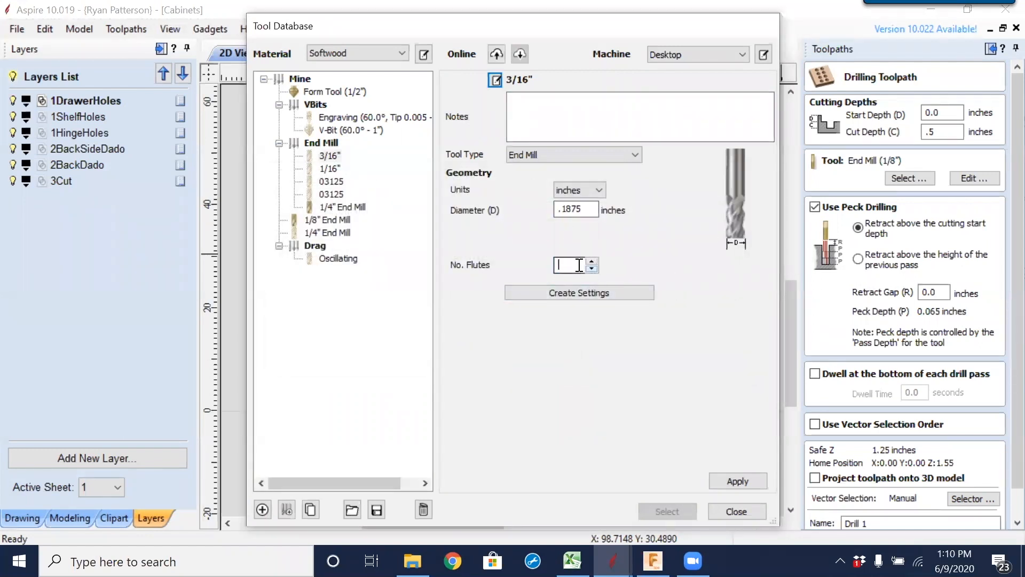
type("2")
left_click(595, 295)
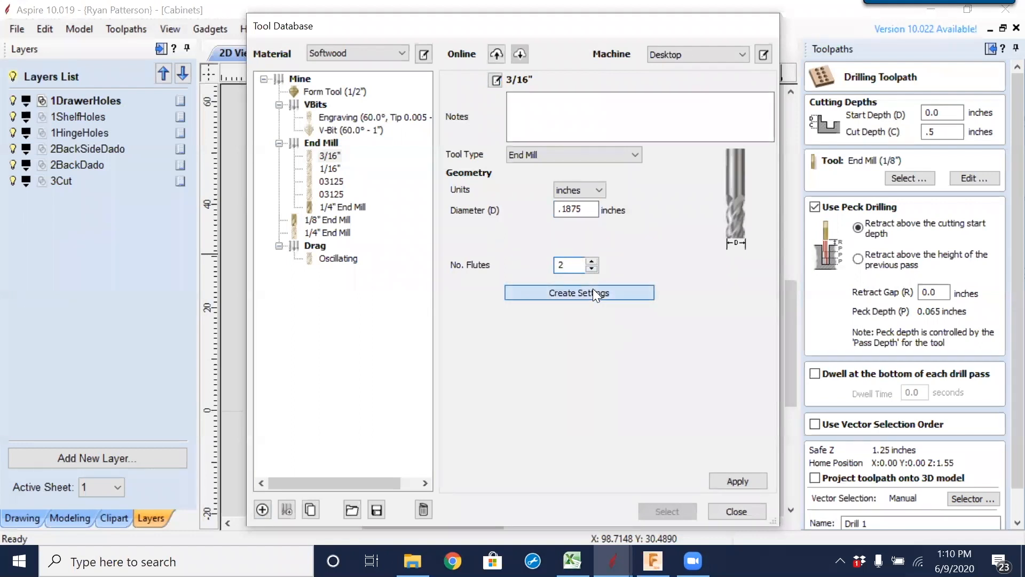
left_click(738, 484)
left_click(678, 511)
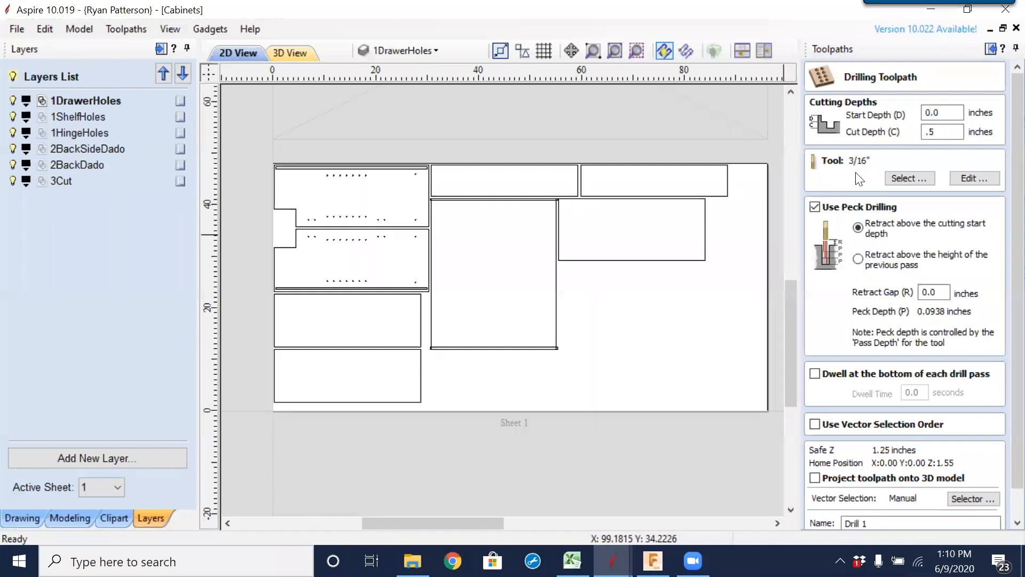
Turn off peck drilling for the drilling toolpath.
left_click(842, 208)
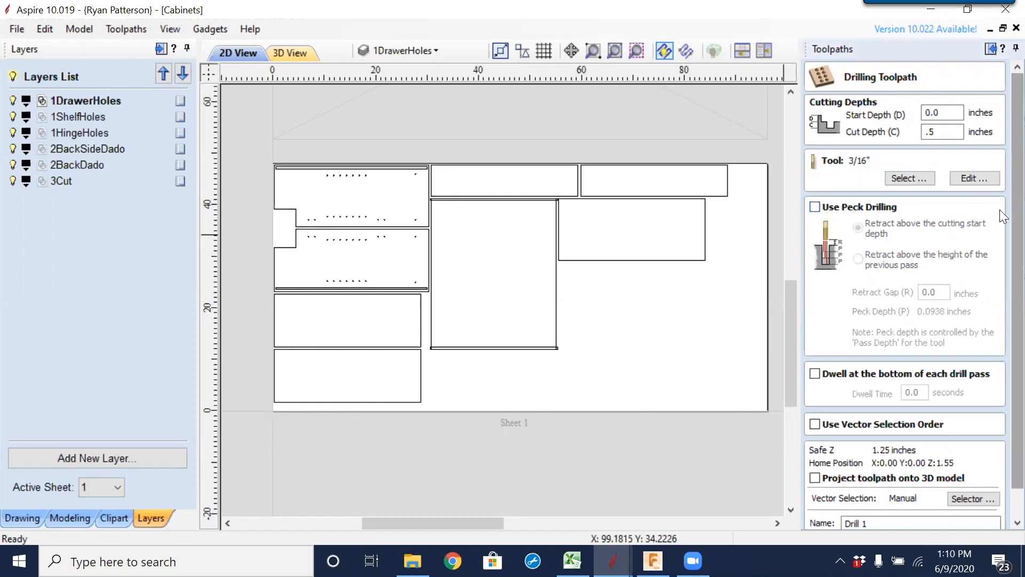
scroll(1005, 219, "down", 2)
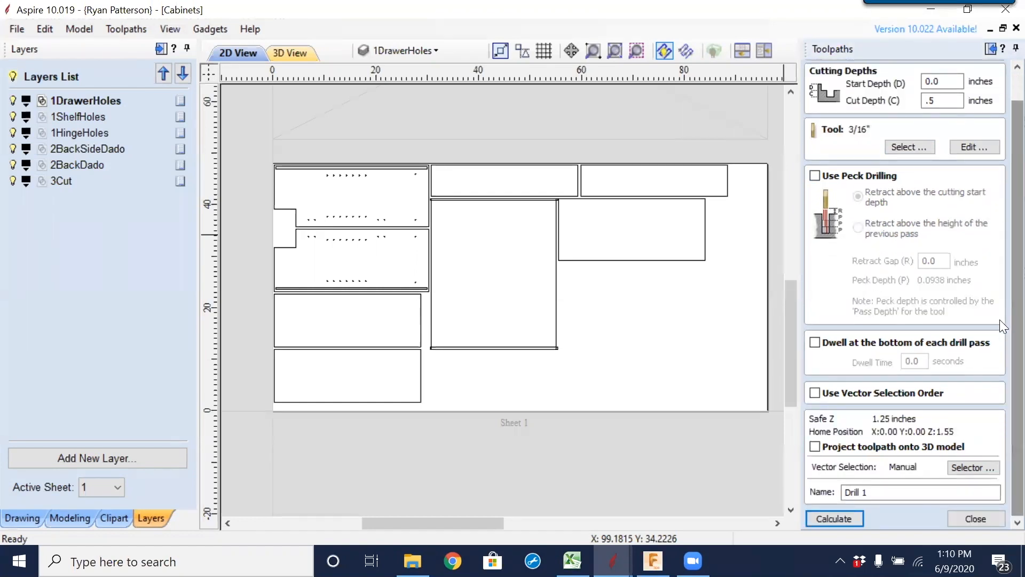
left_click(882, 492)
left_click_drag(882, 491, 817, 500)
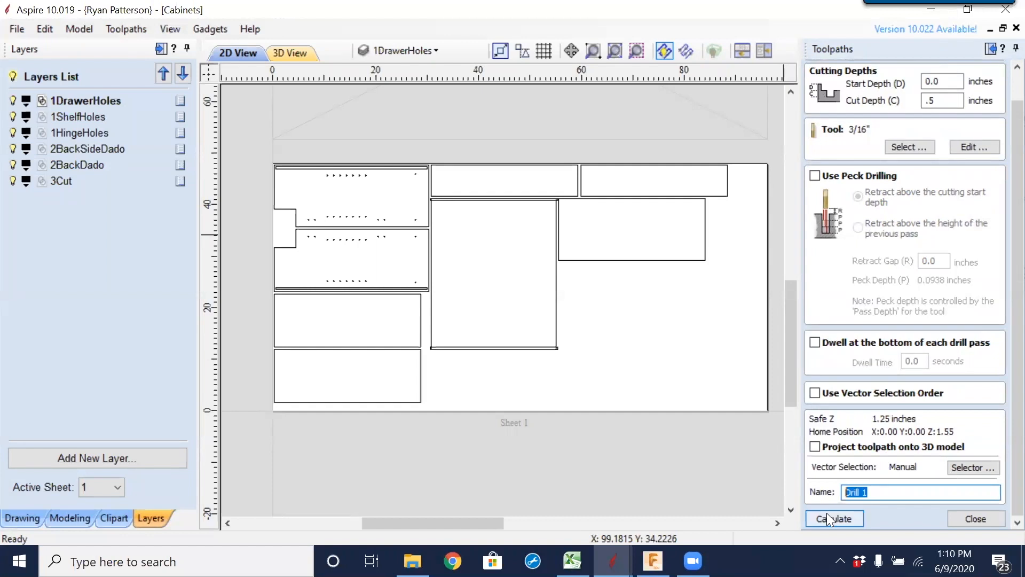
Use the vector selector to select all closed vectors on the 1DrawerHoles layer for the drilling toolpath.
left_click(974, 467)
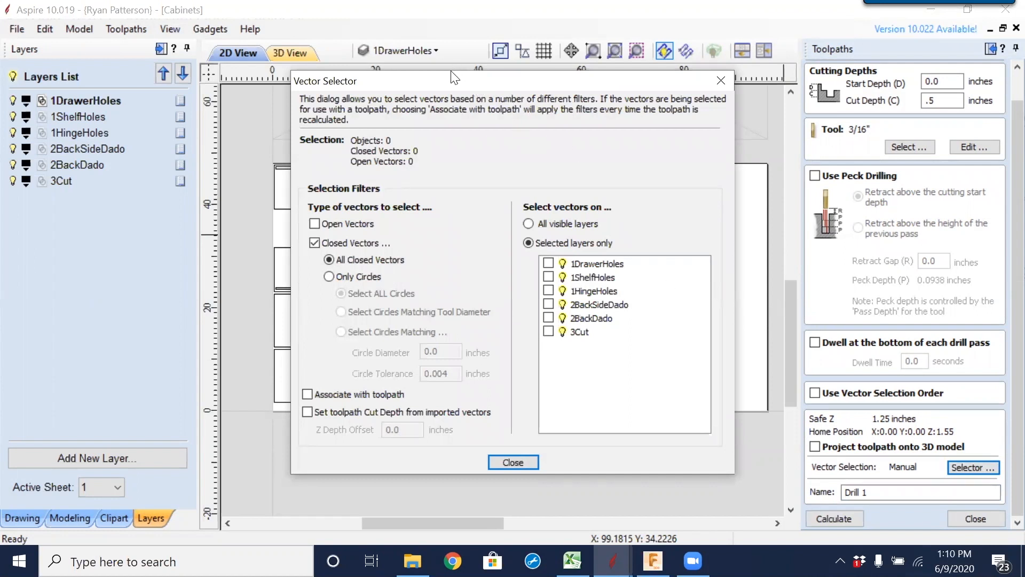
left_click_drag(460, 84, 596, 97)
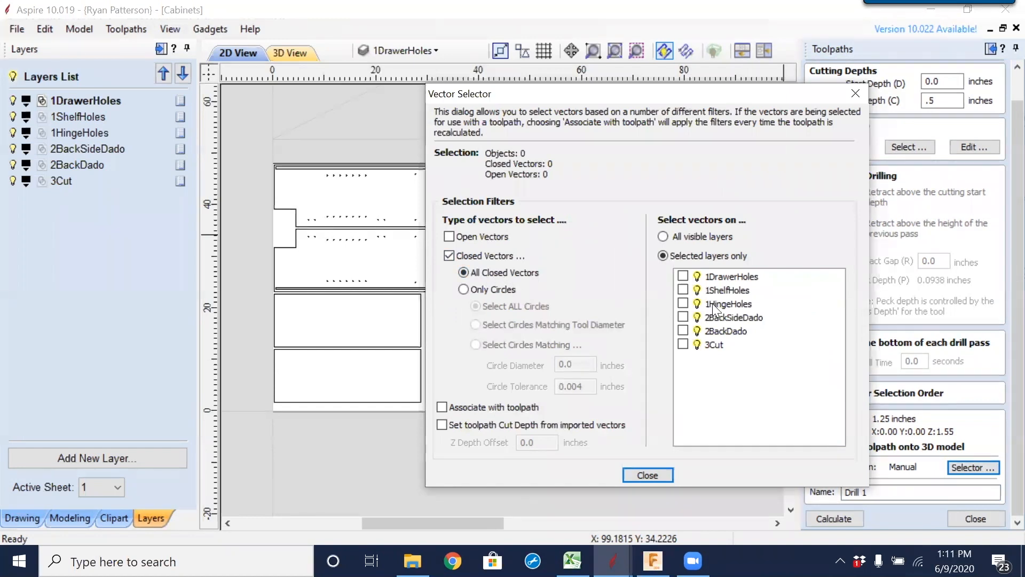
left_click(684, 277)
left_click(685, 277)
left_click(683, 276)
left_click(648, 475)
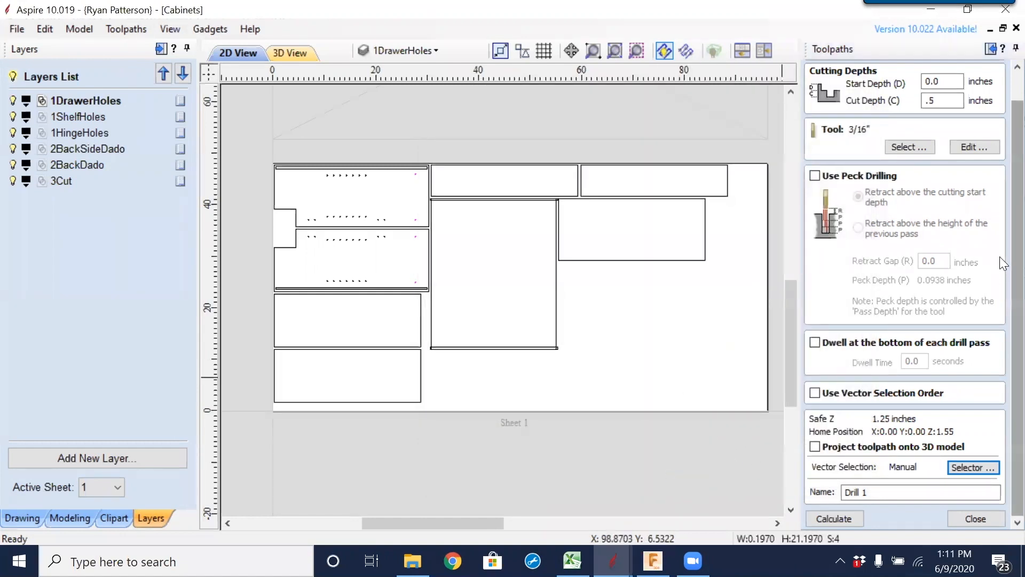
Copy the layer name 1DrawerHoles into the drilling toolpath's name and calculate the toolpath.
left_click_drag(897, 490, 801, 490)
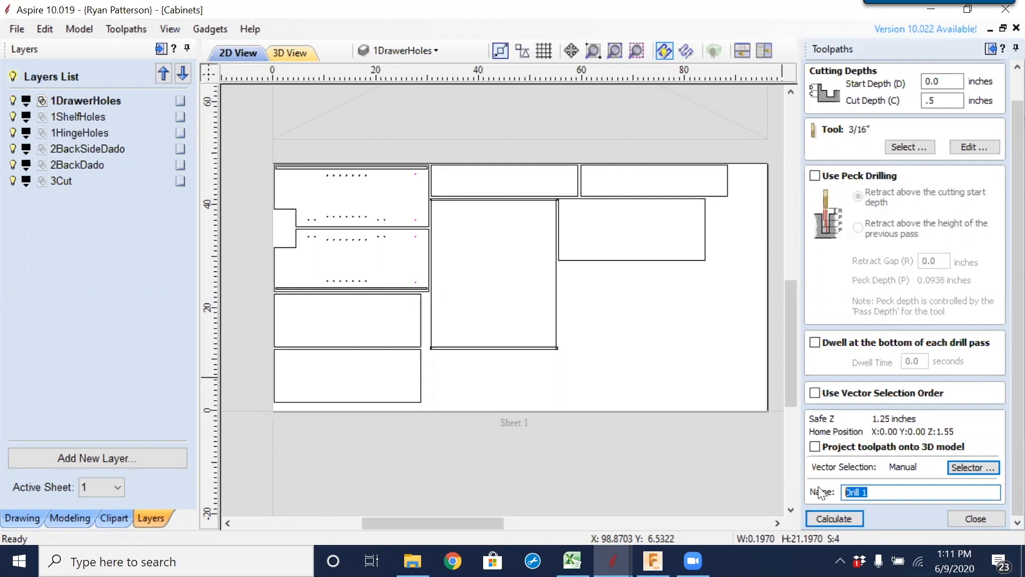
right_click(92, 101)
left_click(139, 240)
key("ctrl+c")
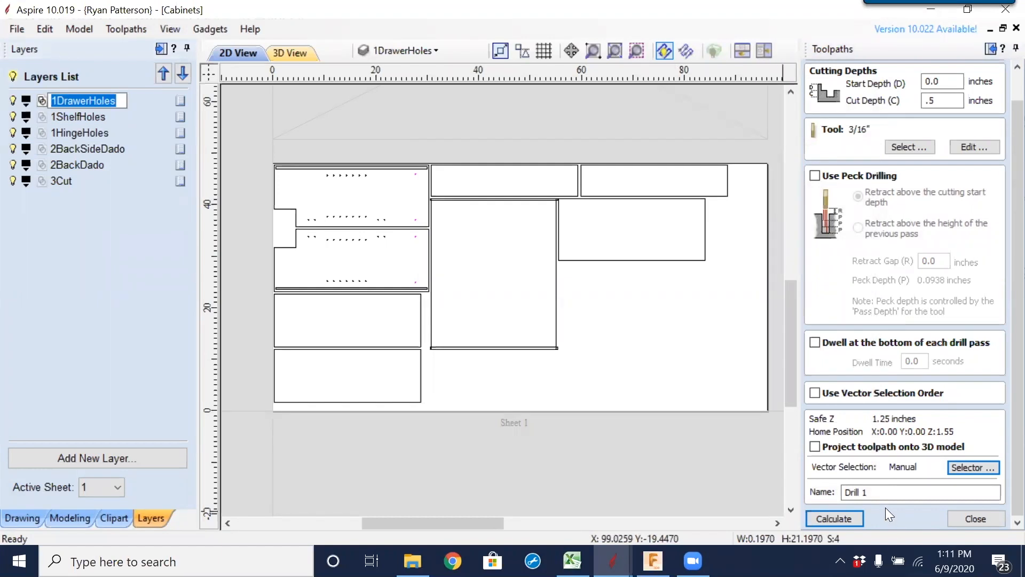
left_click_drag(882, 493, 801, 491)
key("ctrl+v")
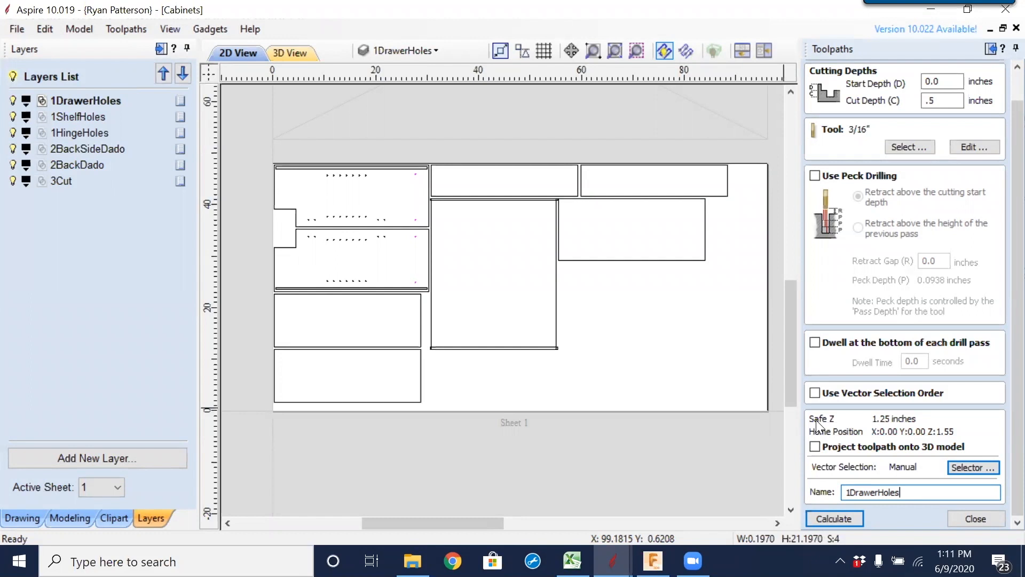
left_click(836, 517)
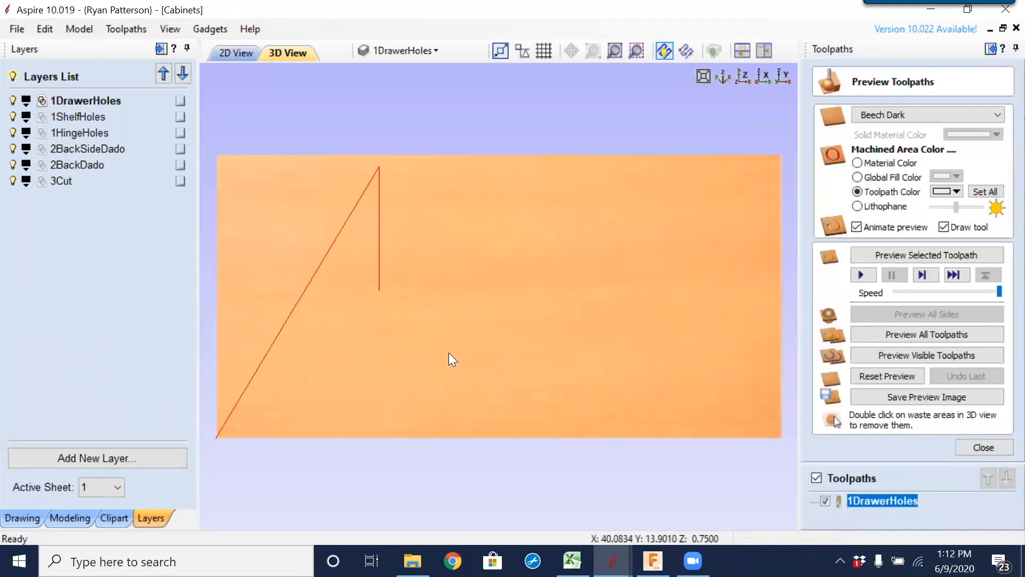
Inspect the calculated drawer hole positions in the 2D view and close the toolpath preview.
left_click(235, 53)
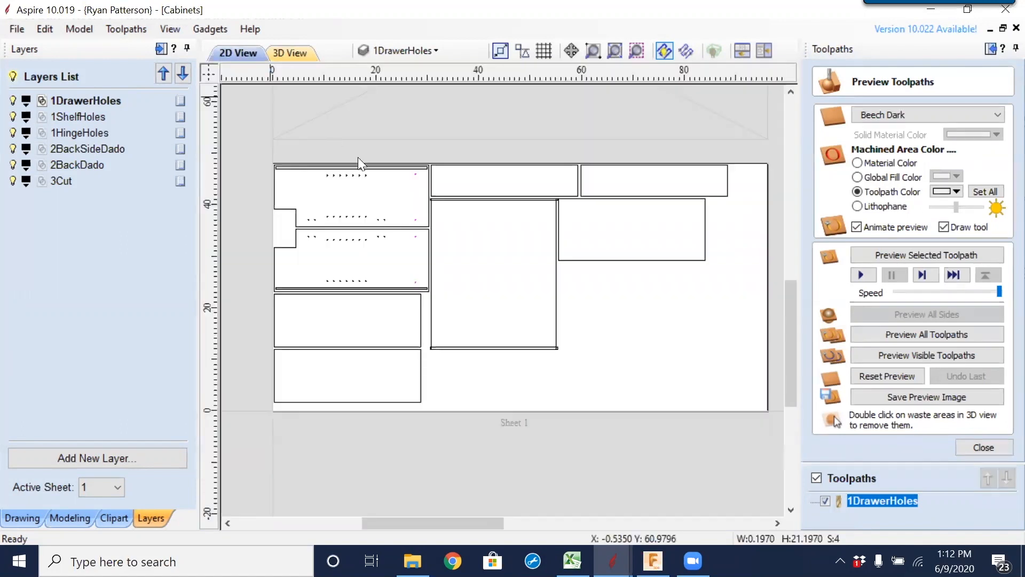
scroll(374, 194, "up", 3)
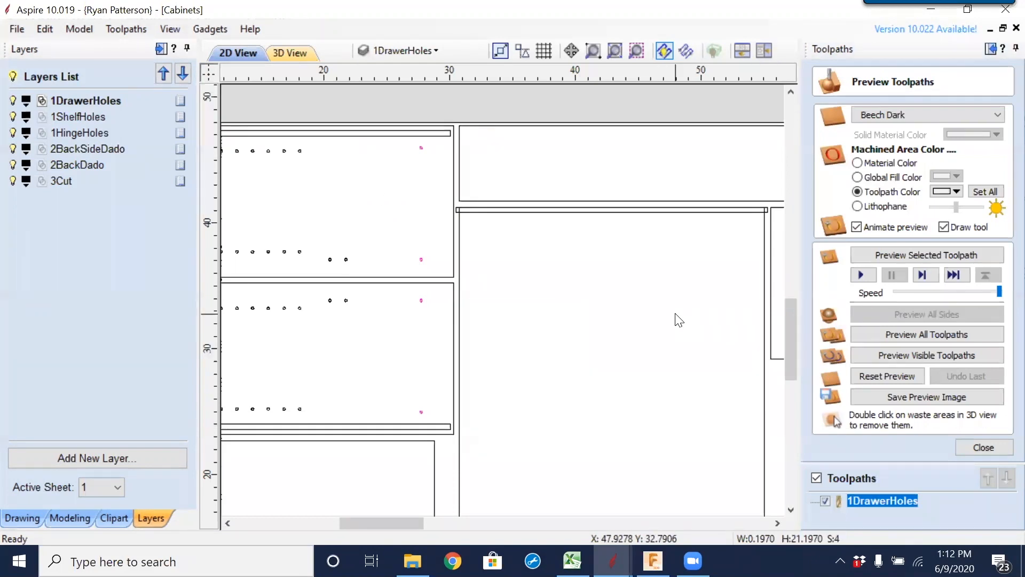
left_click(984, 448)
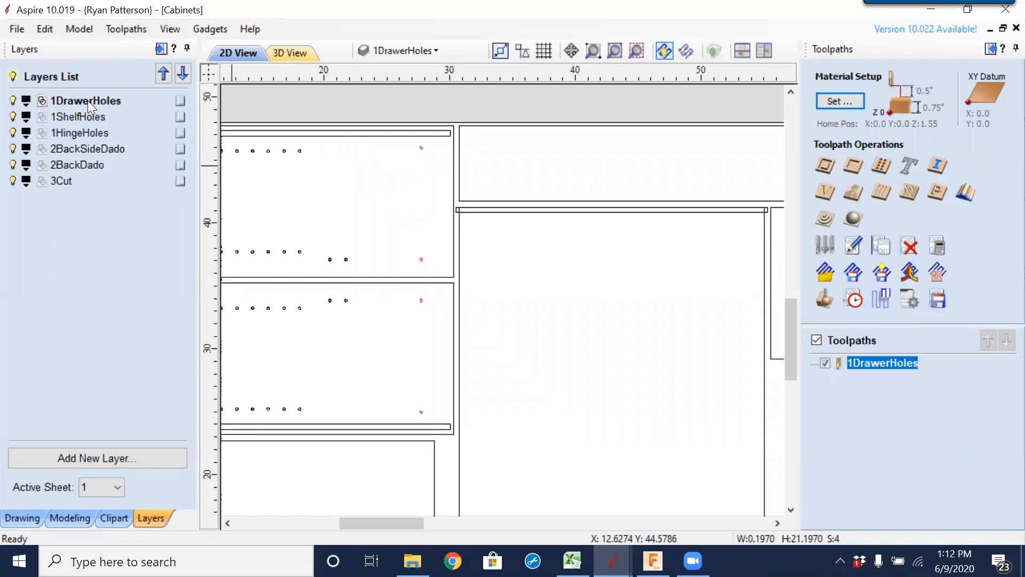
Draw a circle between the two drawer holes of the upper side panel and set its diameter to 5/25.4 inches.
left_click(20, 521)
left_click(21, 161)
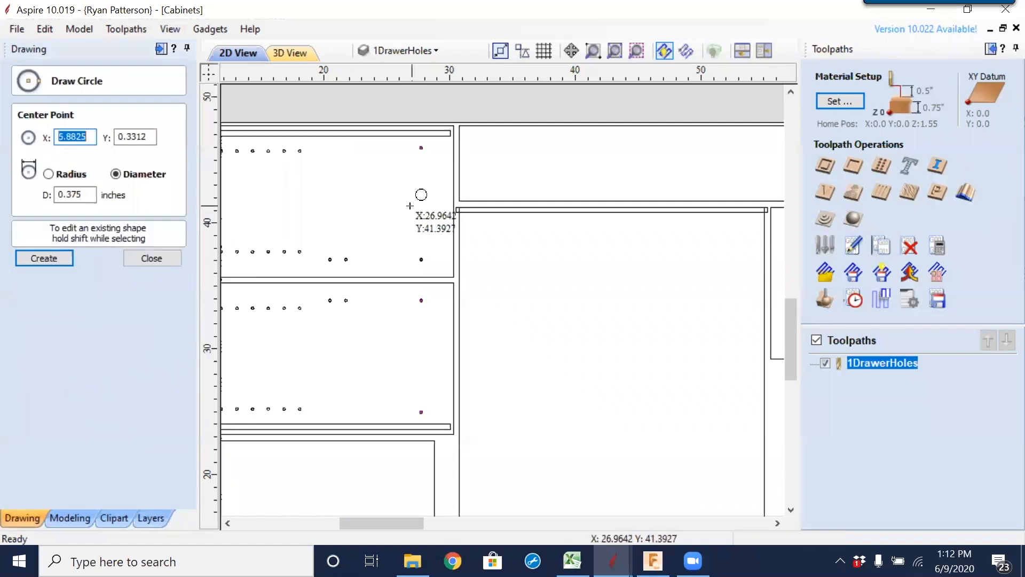
left_click_drag(412, 200, 422, 195)
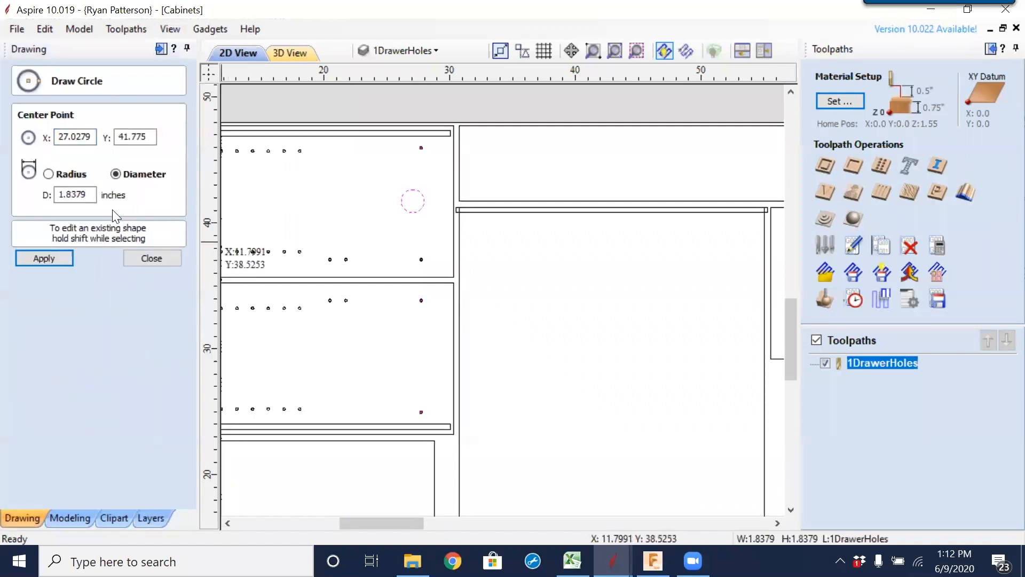
left_click_drag(95, 194, 18, 195)
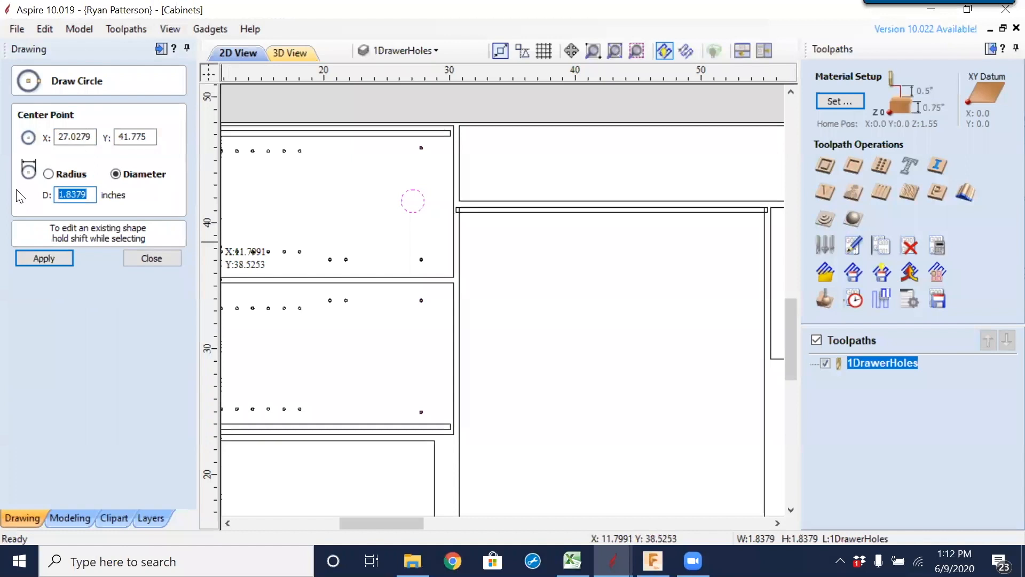
type("5/25.4")
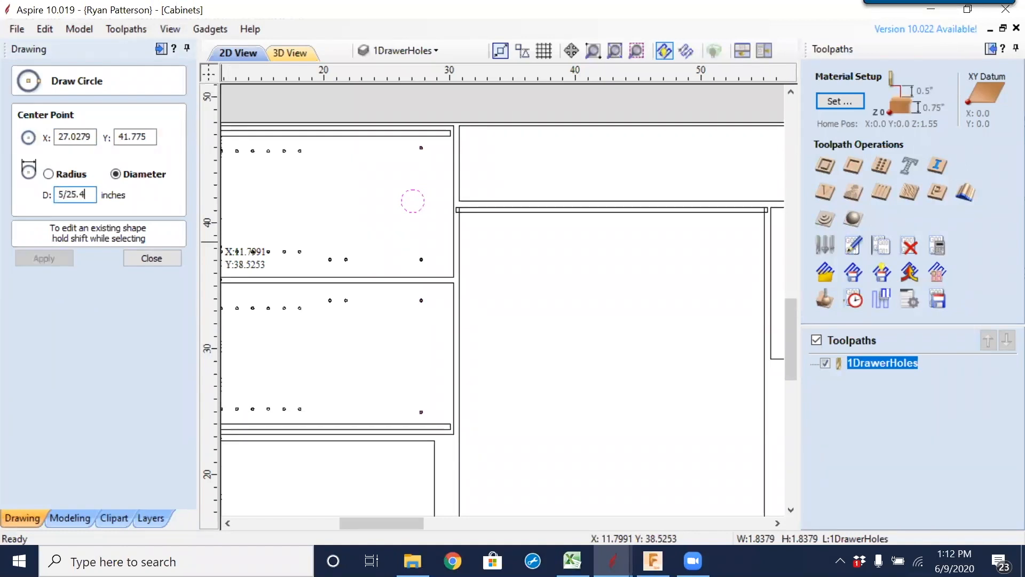
key("Tab")
left_click(52, 262)
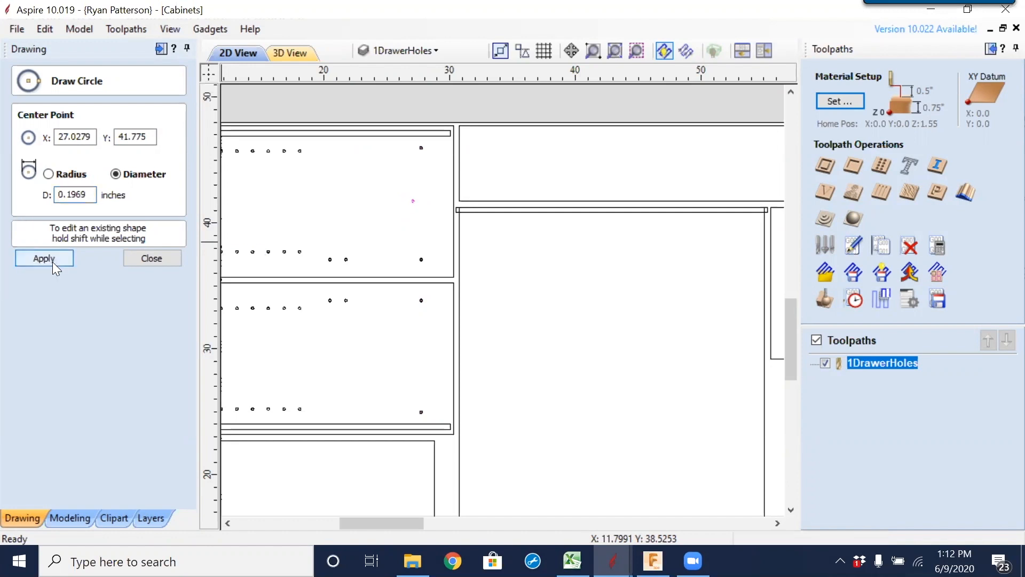
left_click(140, 260)
Recalculate all toolpaths and check the new circle against the existing drawer holes.
scroll(426, 207, "up", 3)
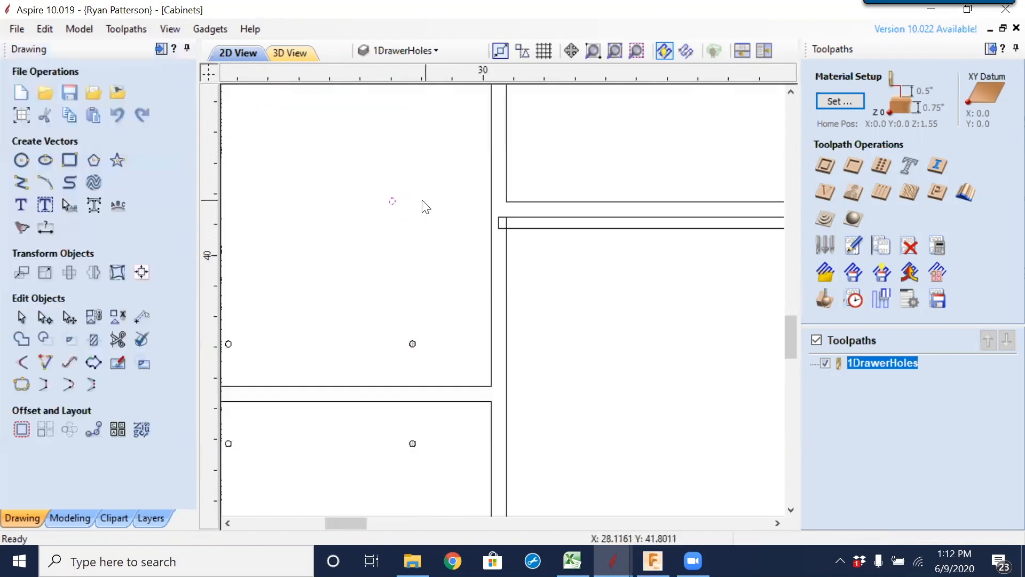
scroll(425, 207, "up", 1)
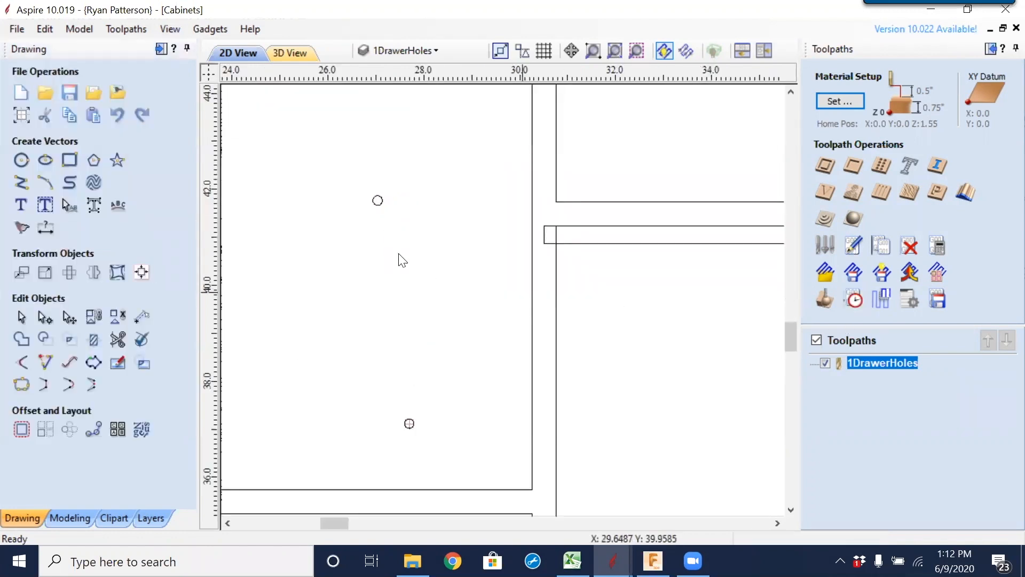
left_click(937, 246)
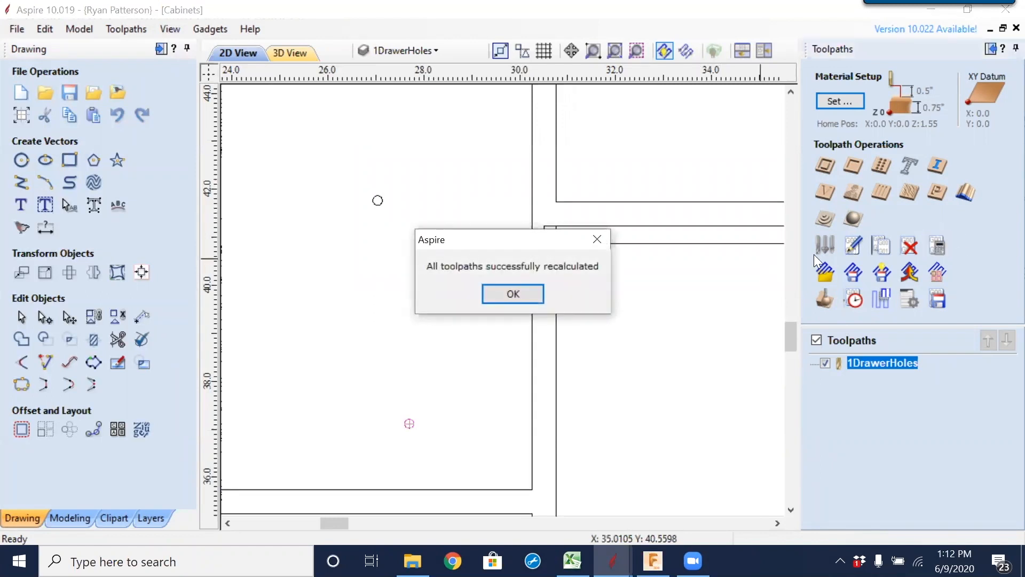
left_click(517, 291)
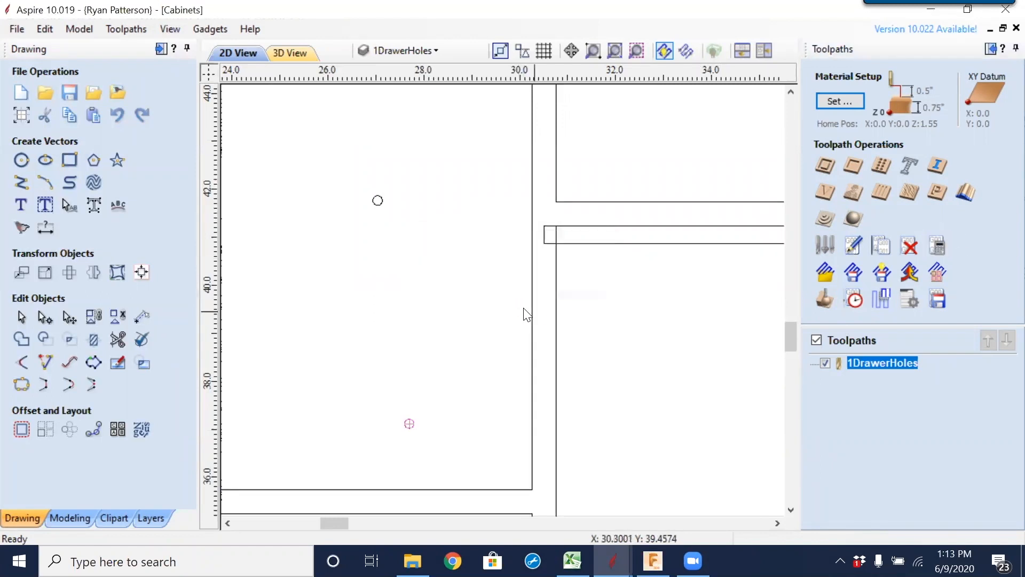
scroll(526, 315, "down", 1)
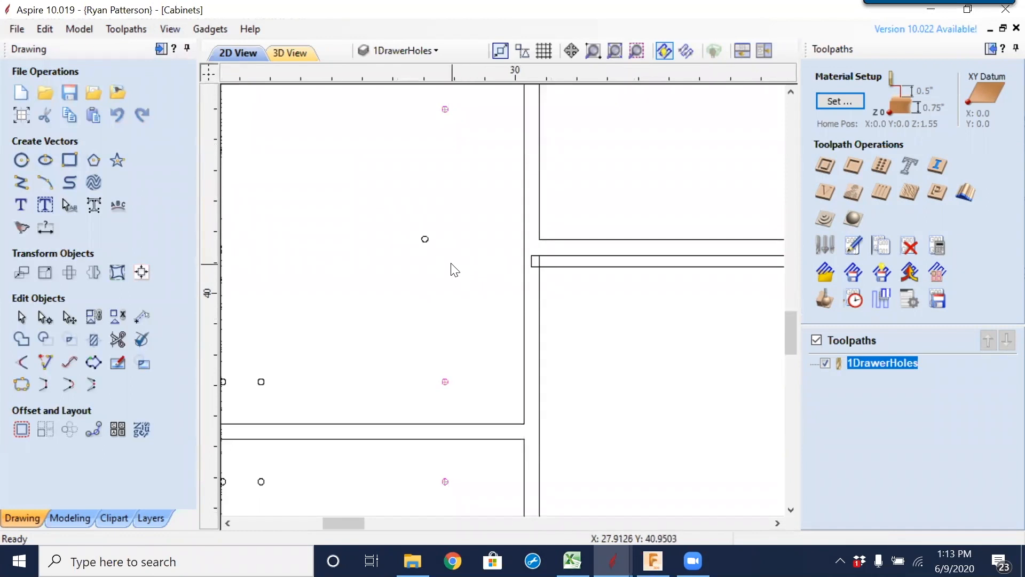
left_click(426, 239)
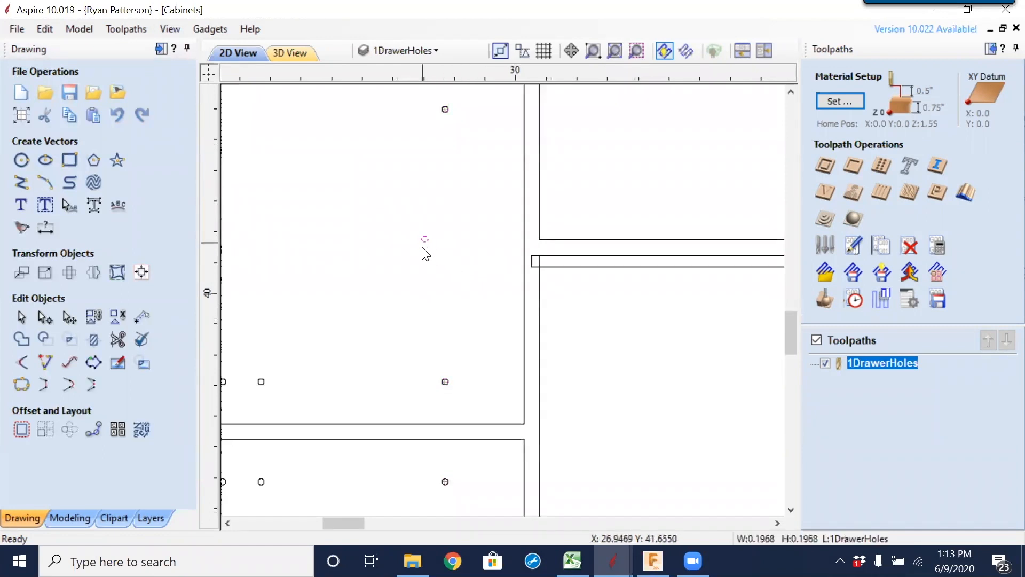
left_click(444, 229)
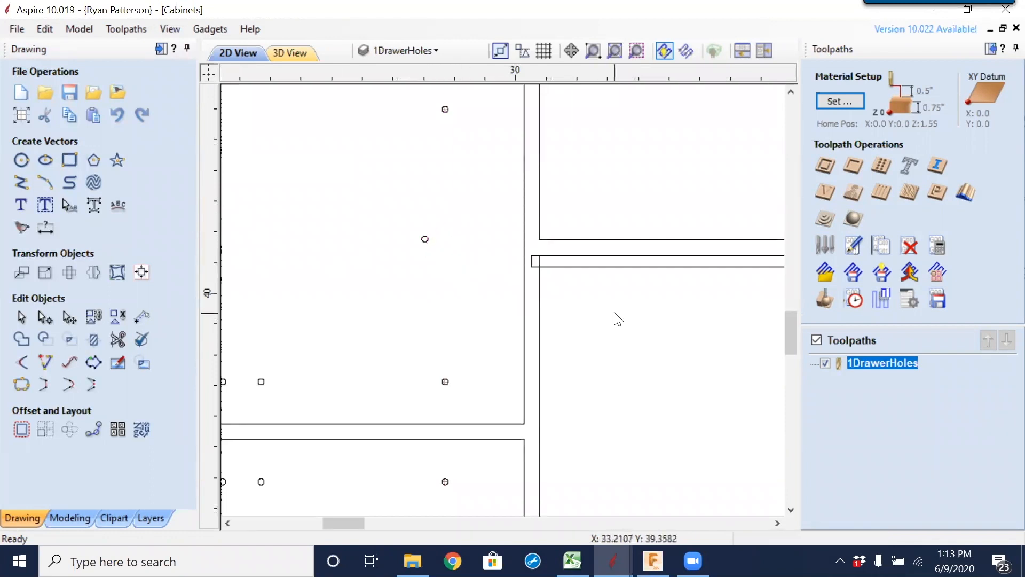
Edit the 1DrawerHoles toolpath to associate its vector selection with the toolpath, recalculate it and inspect the added circle in 2D.
mouse_move(883, 364)
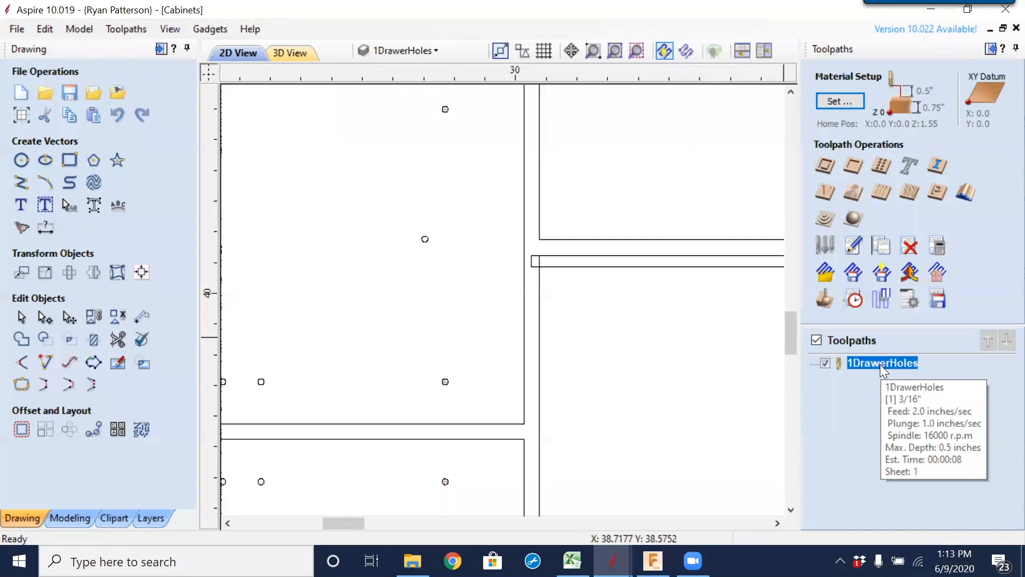
double_click(881, 364)
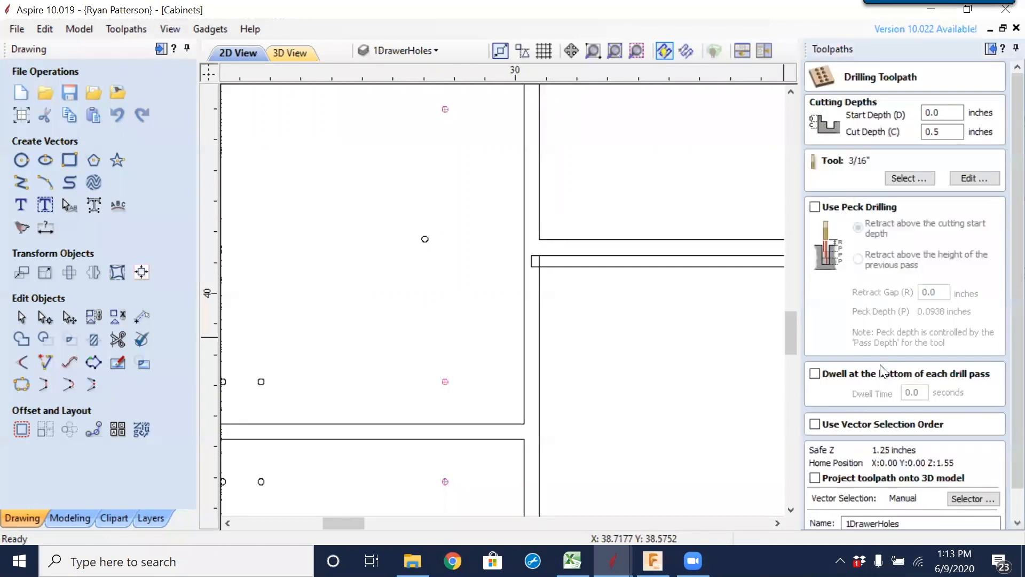
scroll(1000, 343, "down", 2)
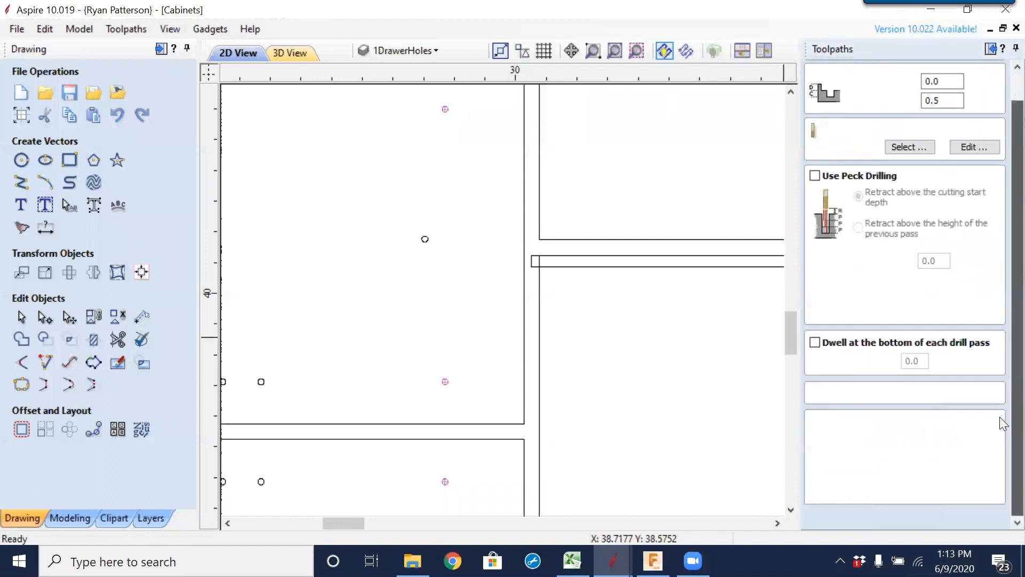
left_click(977, 470)
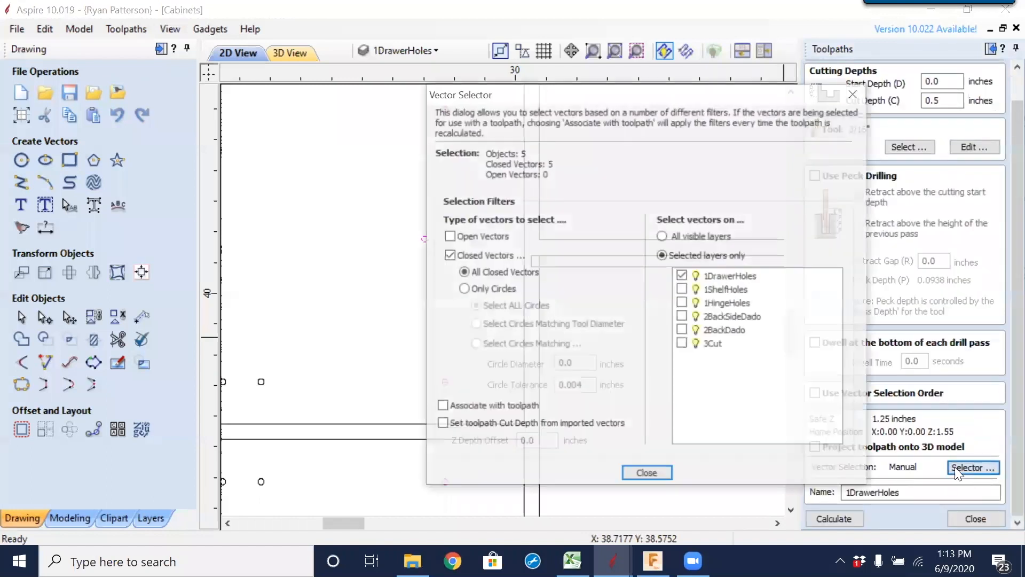
left_click(441, 408)
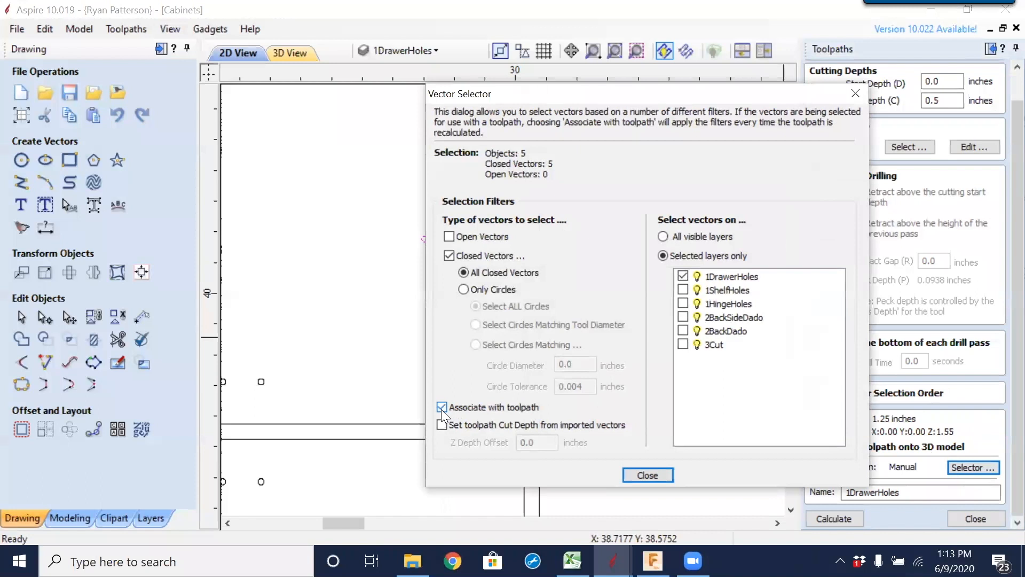
left_click(654, 473)
left_click(834, 519)
left_click(235, 52)
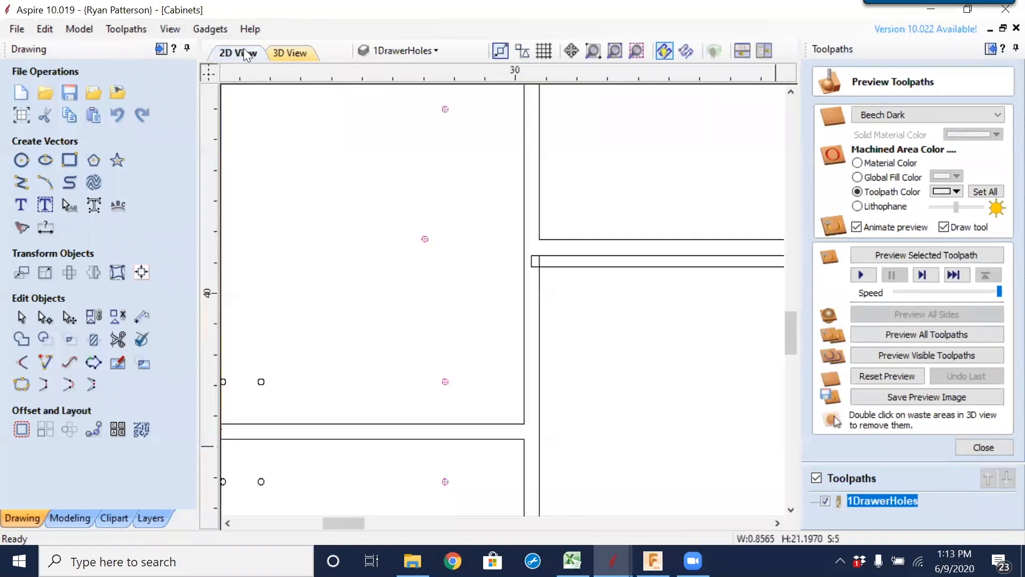
scroll(426, 252, "up", 3)
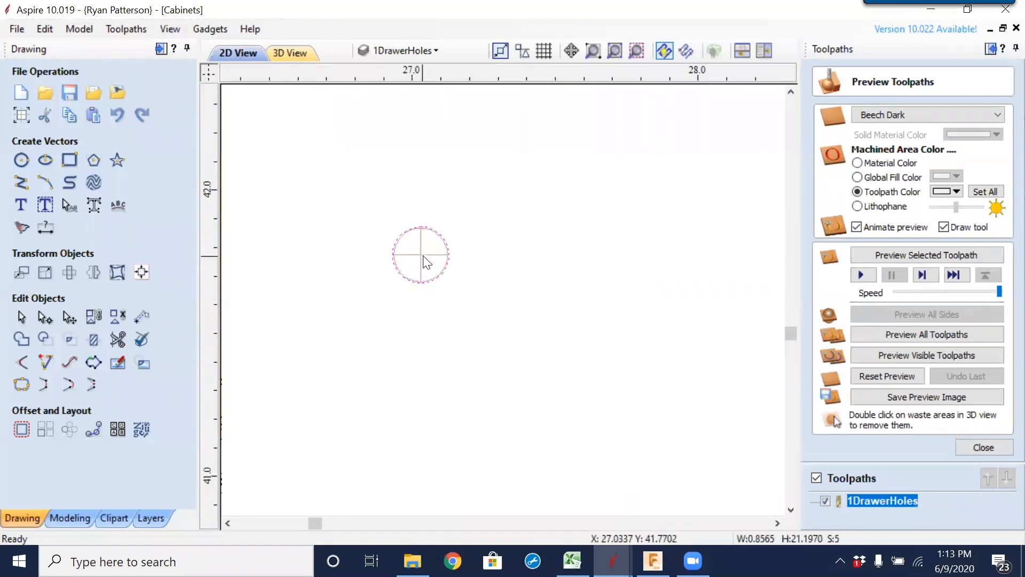
Draw eight circles of various sizes around the added hole in the upper side panel, the last about 1.79 inches in diameter.
scroll(430, 254, "down", 3)
scroll(447, 269, "down", 3)
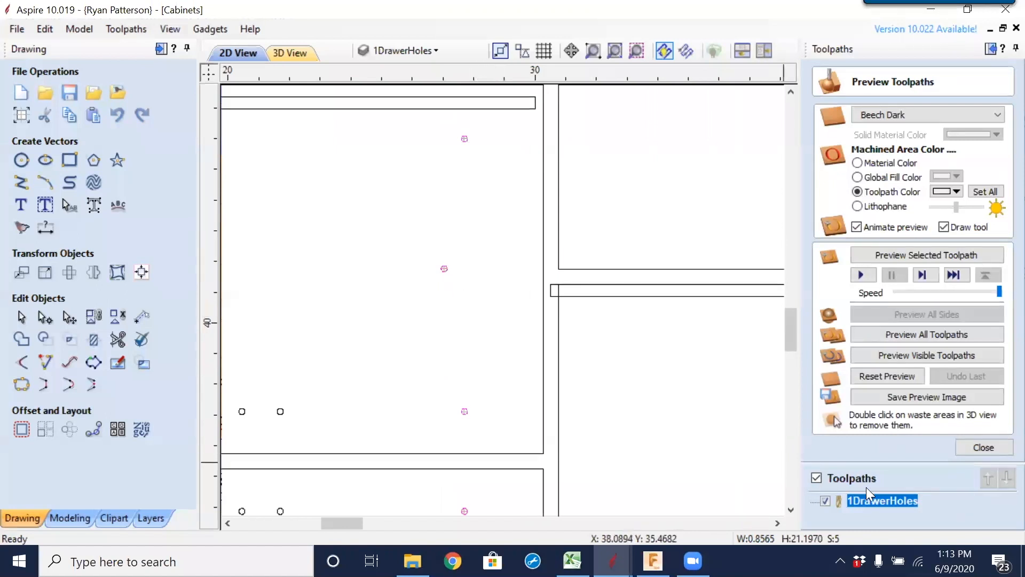
left_click(21, 160)
left_click_drag(373, 216, 360, 237)
left_click_drag(377, 302, 419, 316)
left_click_drag(459, 226, 452, 235)
left_click_drag(361, 150, 355, 172)
left_click_drag(463, 335, 451, 346)
left_click_drag(422, 375, 397, 387)
left_click_drag(298, 253, 280, 270)
left_click_drag(311, 337, 292, 358)
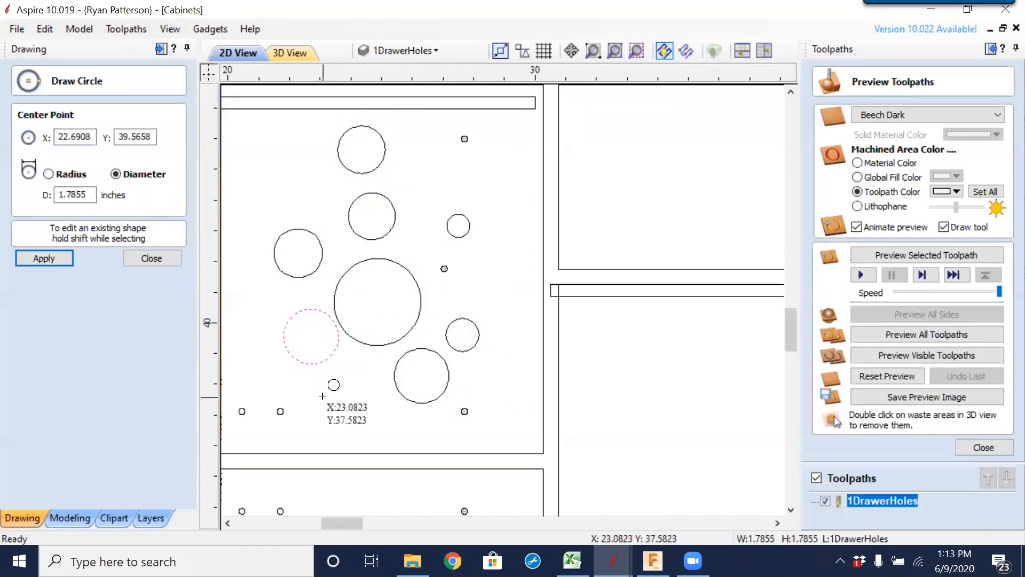
left_click(151, 257)
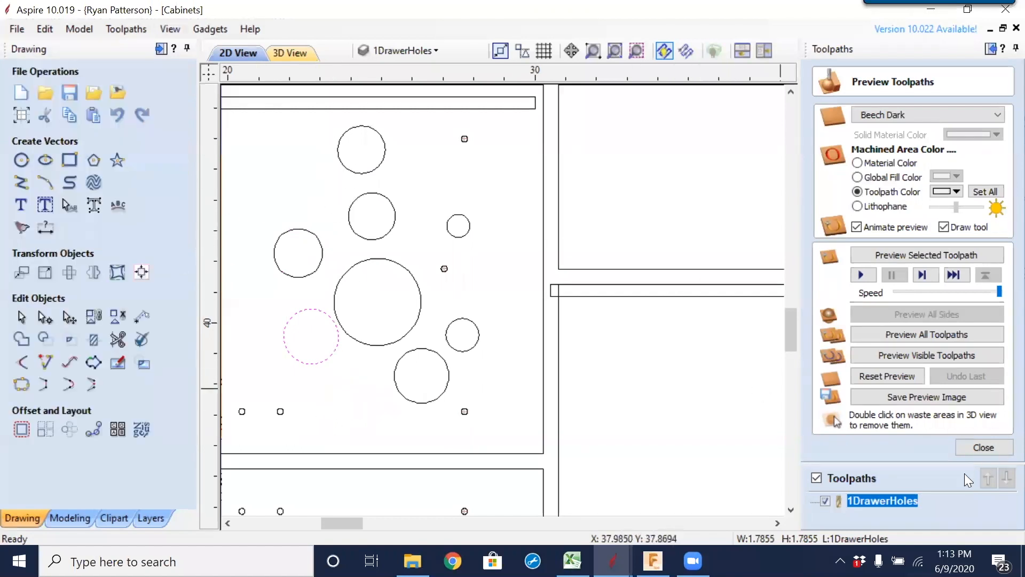
Close the toolpath preview, recalculate all toolpaths and inspect the drill positions on the new circles across the sheet.
left_click(984, 447)
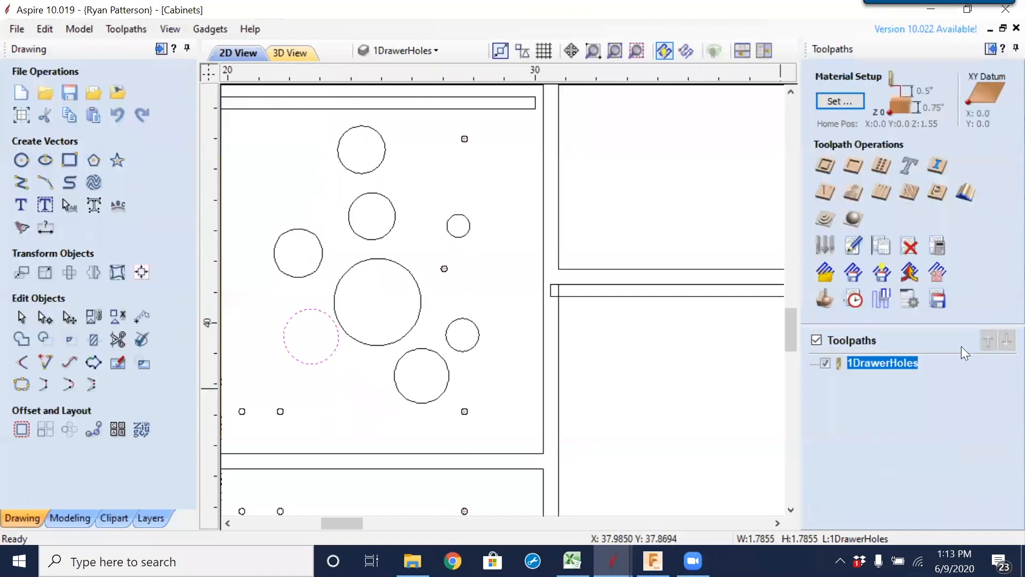
left_click(939, 245)
left_click(508, 297)
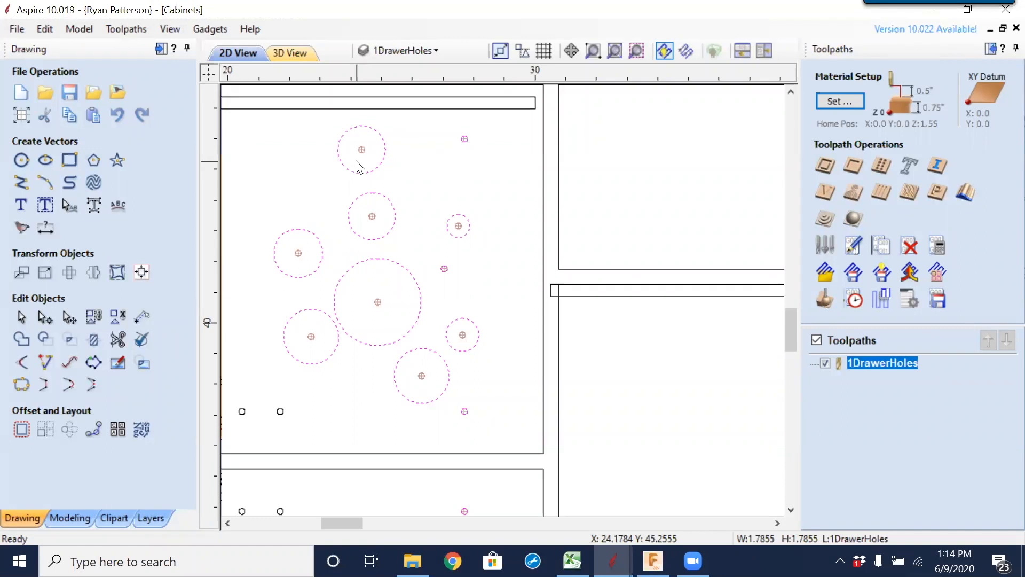
scroll(359, 167, "down", 6)
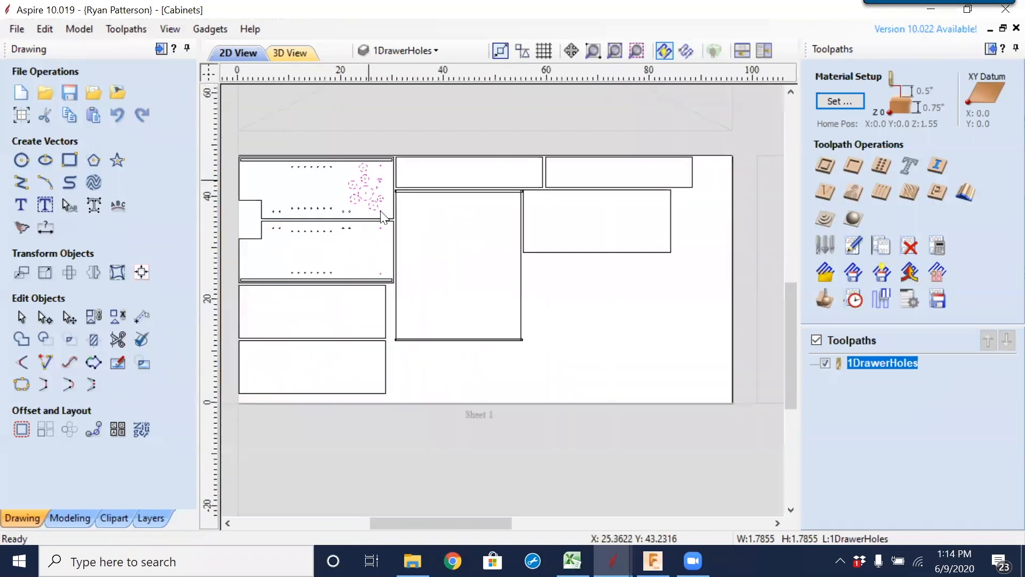
middle_click_drag(394, 270, 525, 249)
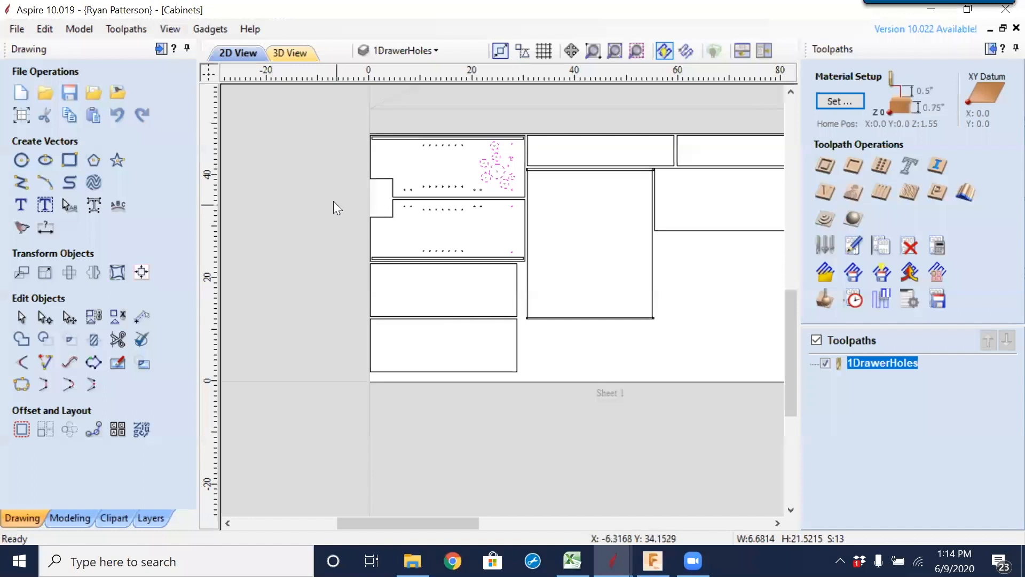
scroll(328, 191, "down", 1)
scroll(471, 196, "up", 3)
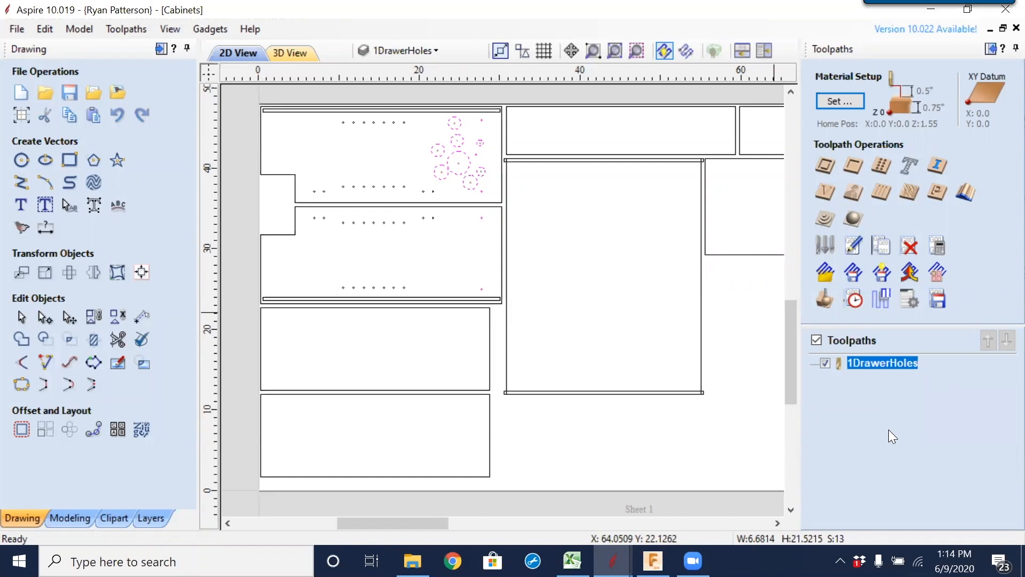
Delete all the added circles from the upper side panel, keeping only the original drawer holes.
scroll(499, 133, "up", 2)
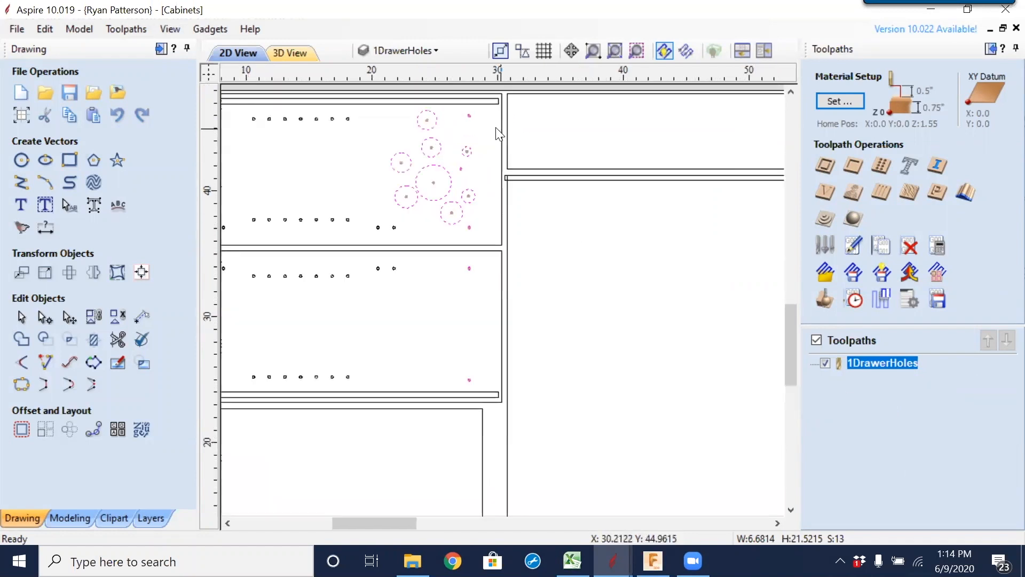
scroll(499, 133, "up", 1)
left_click_drag(477, 144, 310, 258)
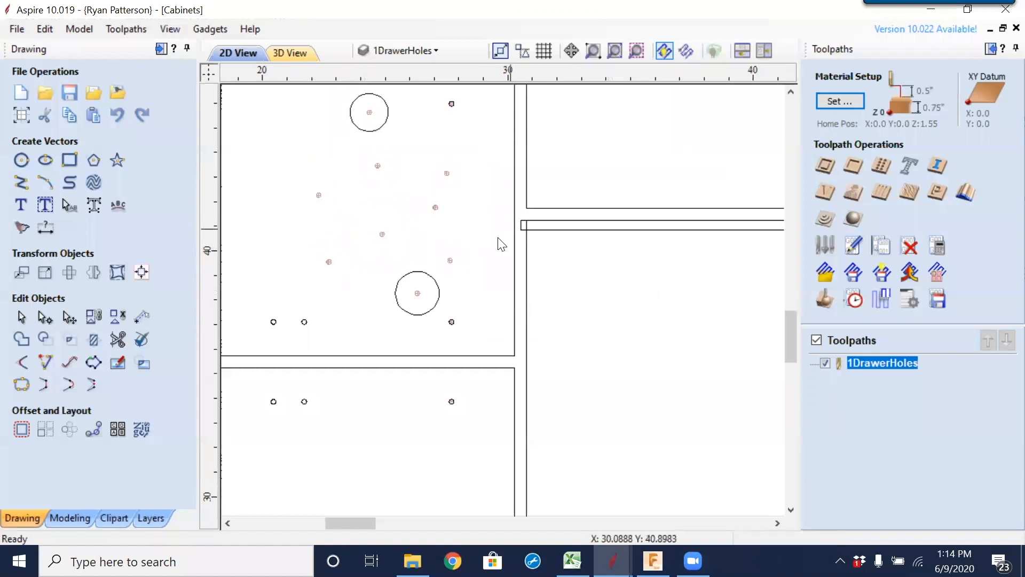
left_click(410, 273)
key("Delete")
left_click_drag(398, 113, 362, 150)
key("Delete")
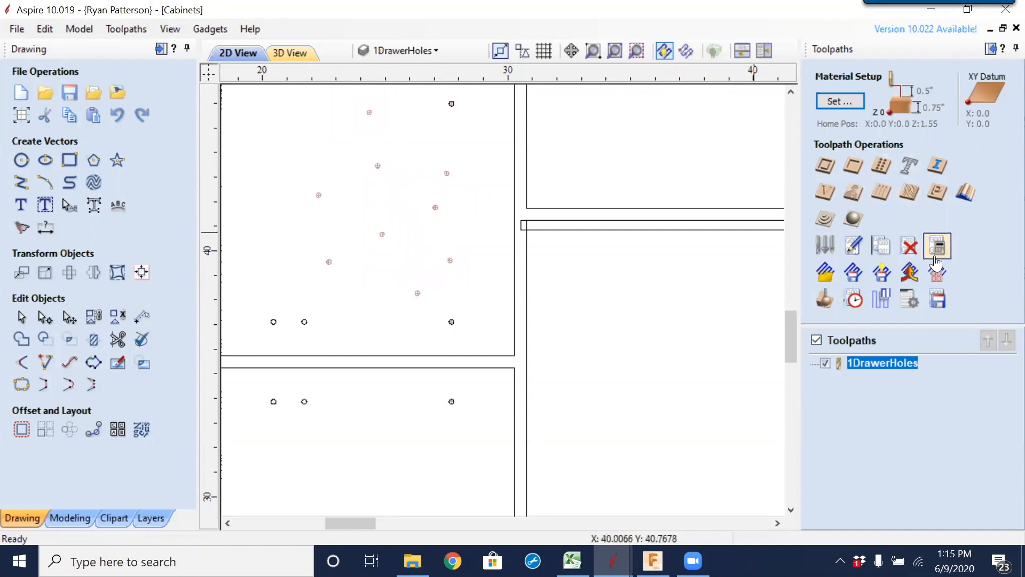
Recalculate all toolpaths and check the drawer hole positions on both side panels.
left_click(935, 261)
left_click(513, 293)
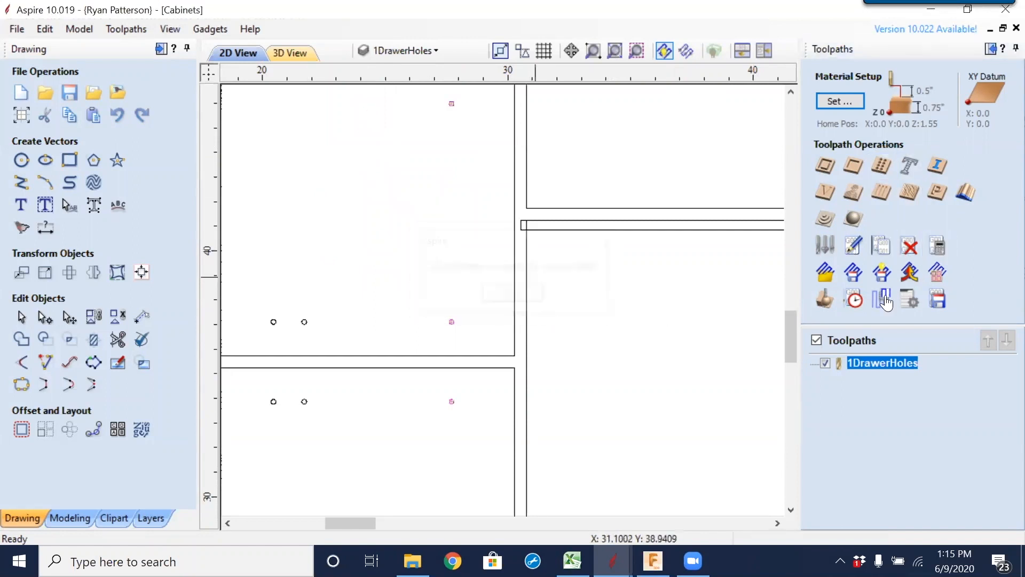
scroll(399, 238, "down", 3)
scroll(570, 219, "up", 2)
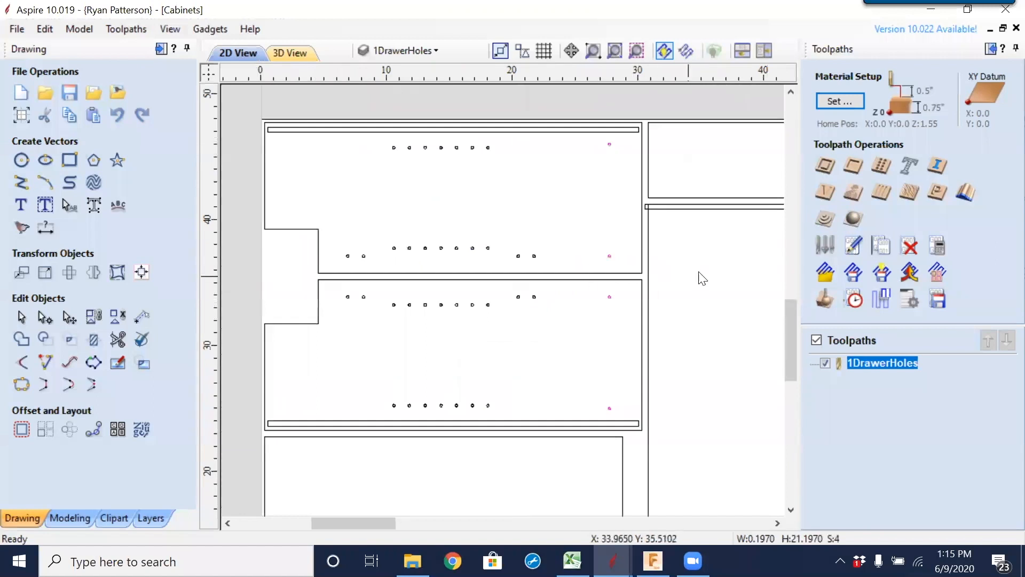
Show the layers list and try adding the 1ShelfHoles and 1HingeHoles layers to the 1DrawerHoles toolpath's vector selection.
left_click(160, 517)
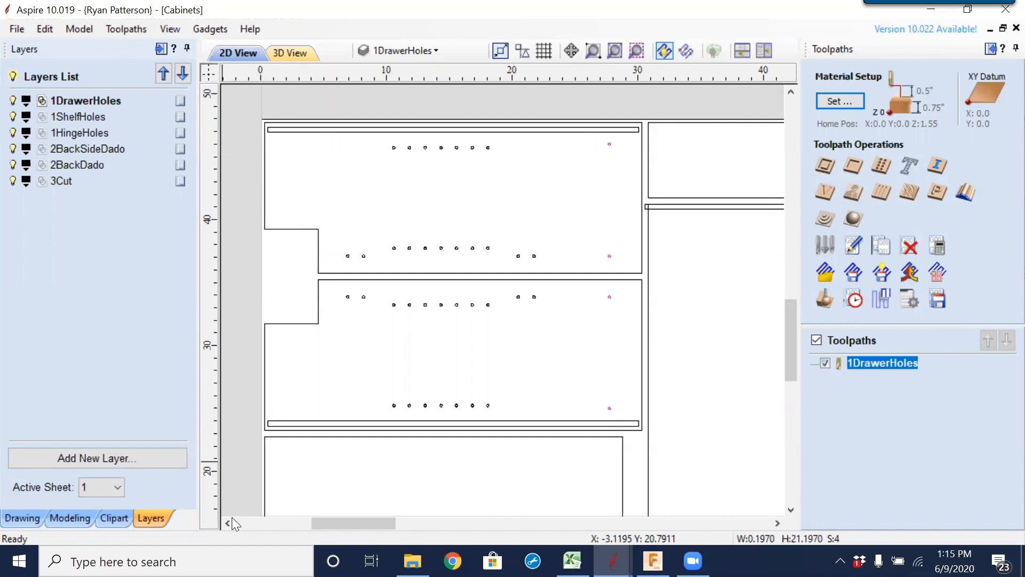
double_click(874, 362)
scroll(1000, 213, "down", 1)
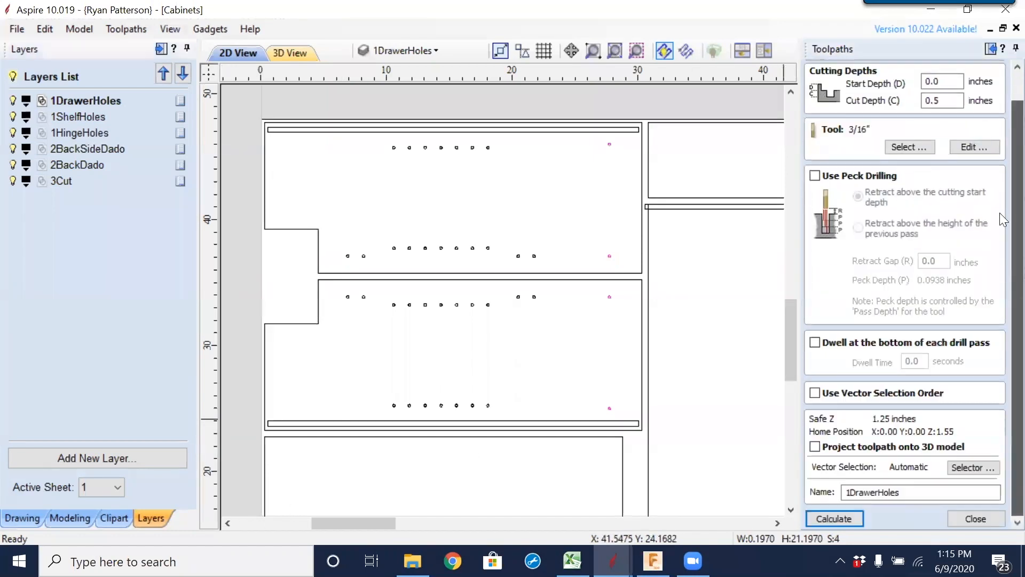
left_click(976, 467)
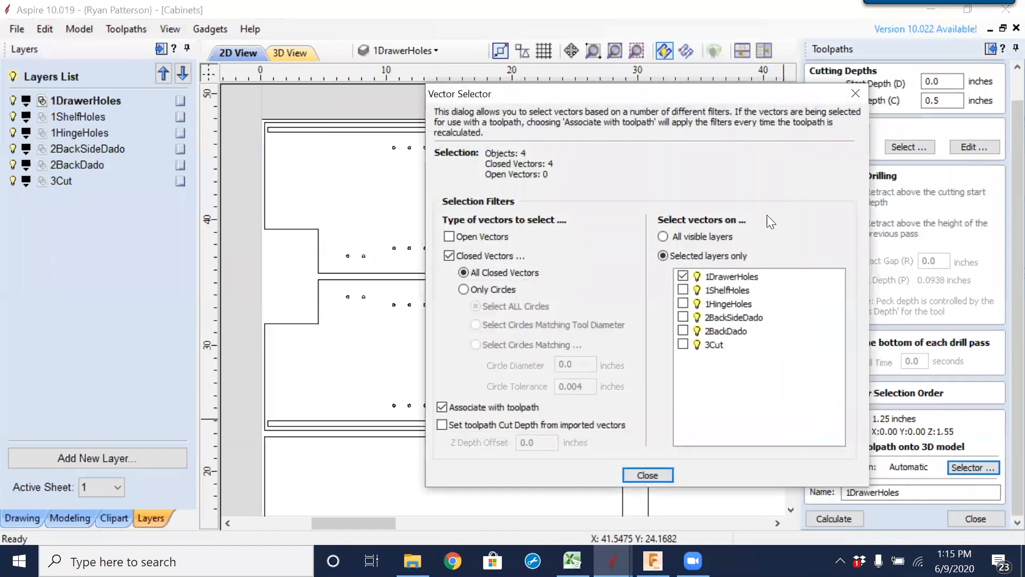
left_click_drag(676, 98, 908, 46)
left_click(903, 237)
left_click(903, 251)
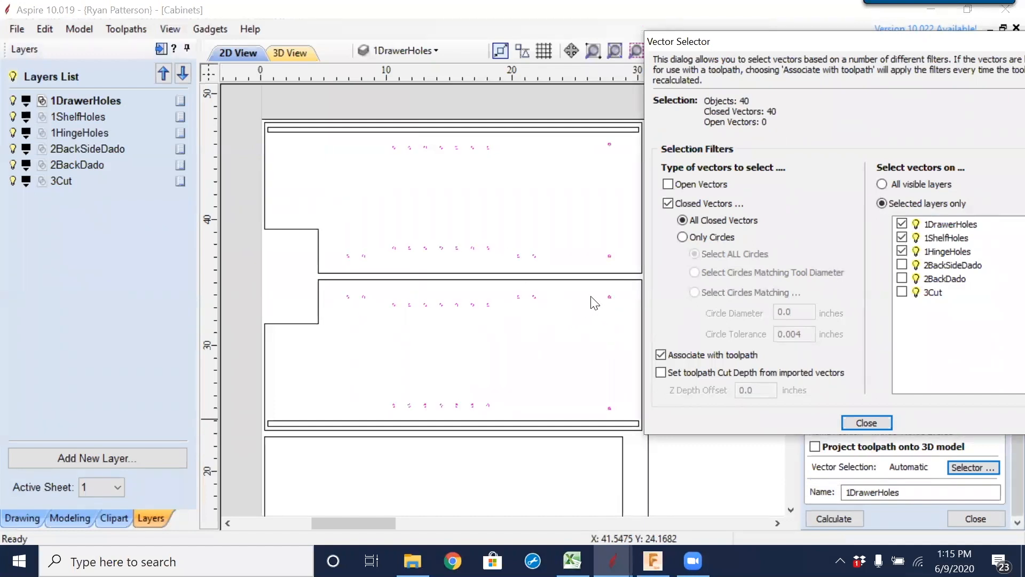
Remove the 1HingeHoles and 1ShelfHoles layers from the vector selection and close the drilling toolpath without recalculating it.
left_click(903, 251)
left_click(902, 238)
left_click_drag(854, 40, 741, 29)
left_click(755, 444)
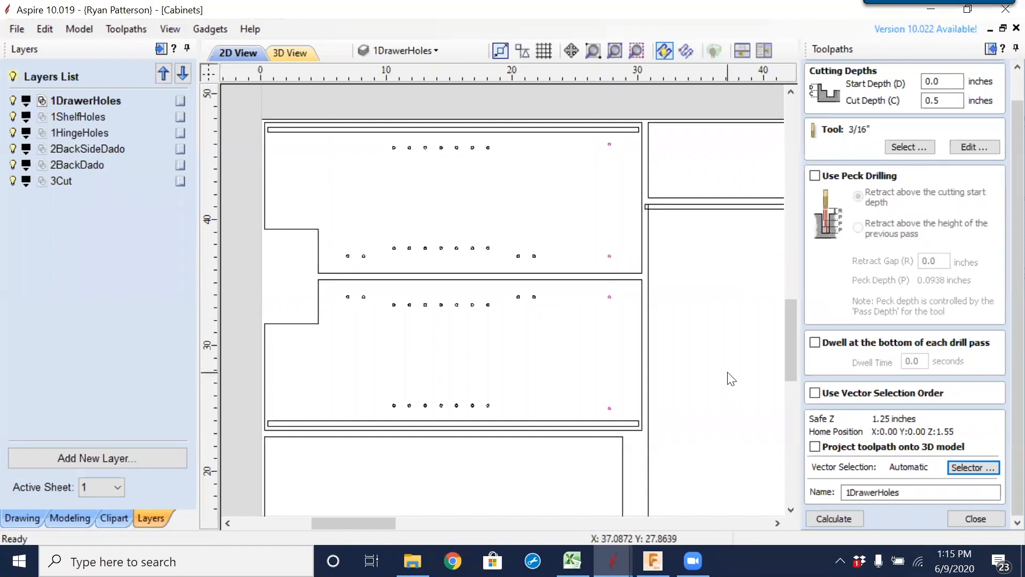
left_click(977, 518)
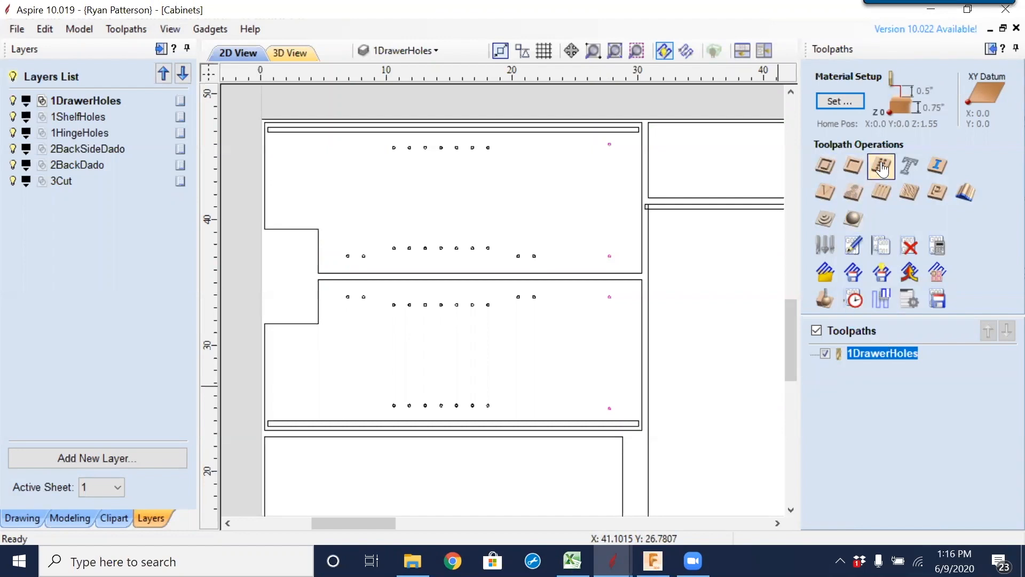
Duplicate the 1DrawerHoles toolpath twice.
right_click(881, 352)
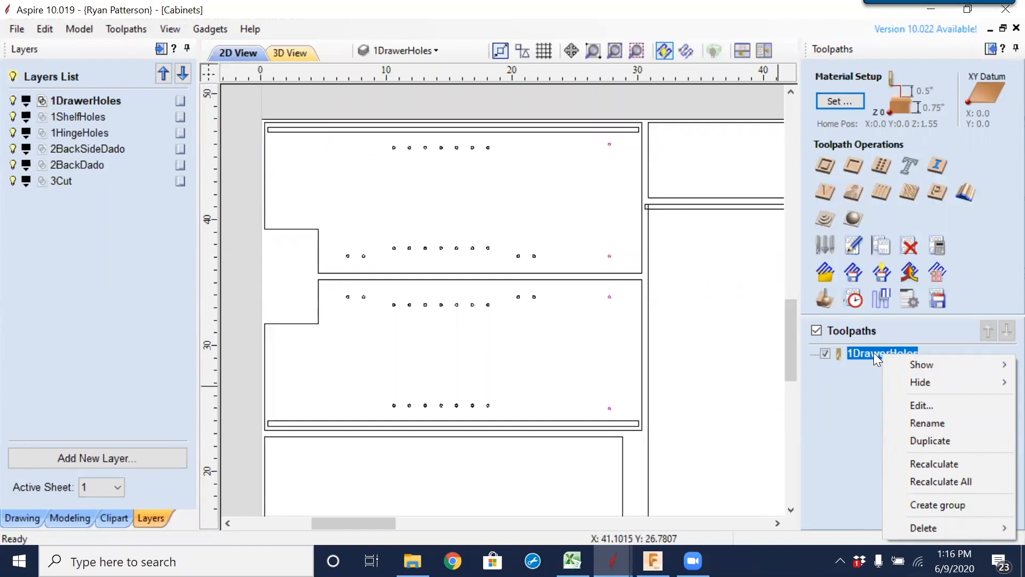
left_click(915, 440)
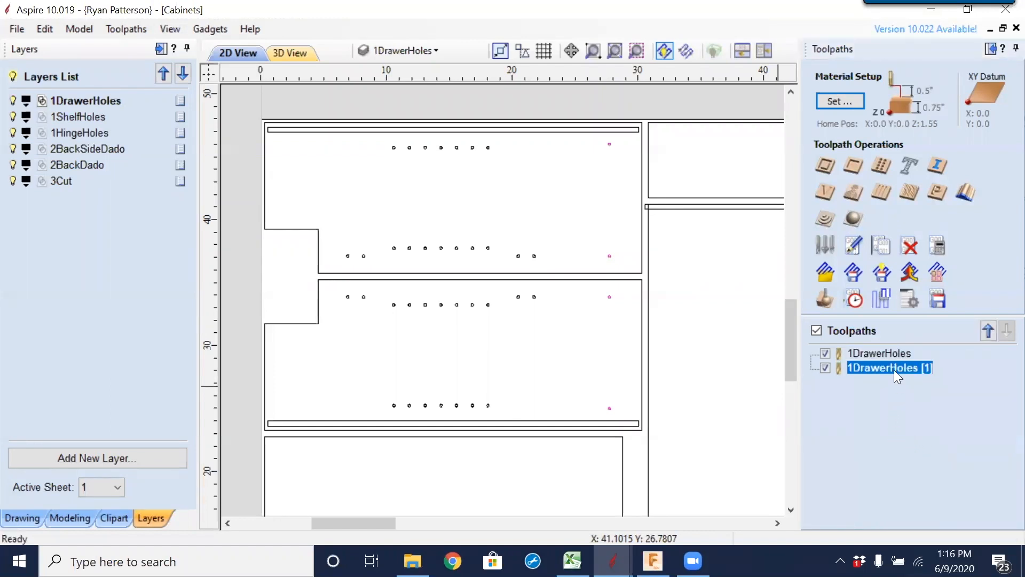
right_click(877, 352)
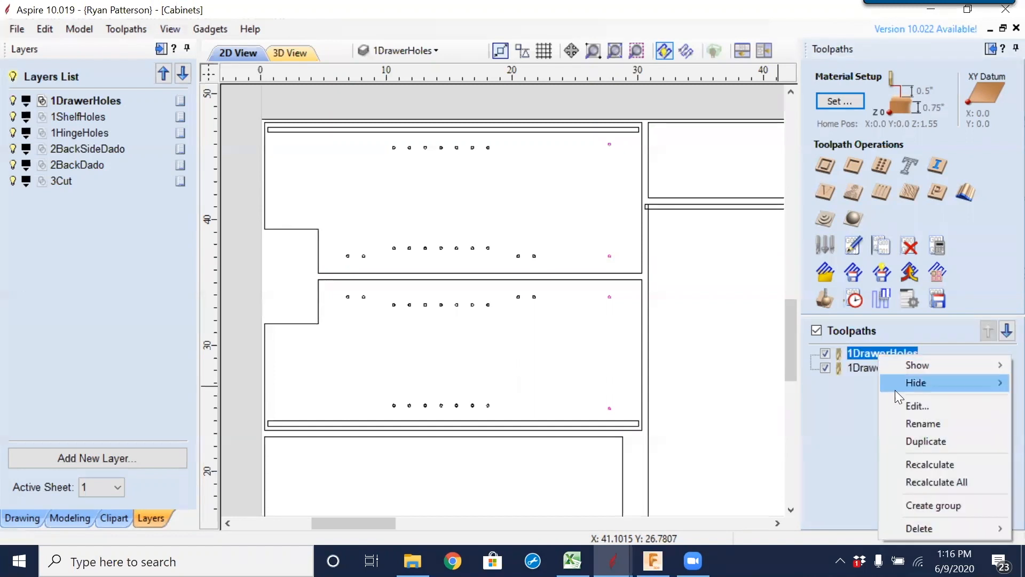
left_click(922, 444)
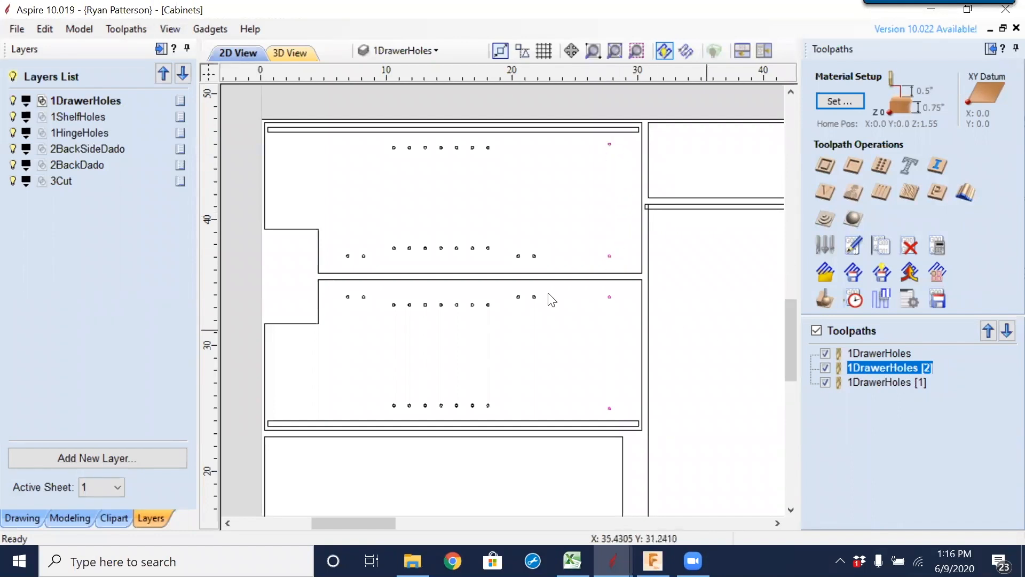
Copy the 1ShelfHoles layer's name and rename the 1DrawerHoles [2] toolpath as 1ShelfHoles.
left_click(75, 117)
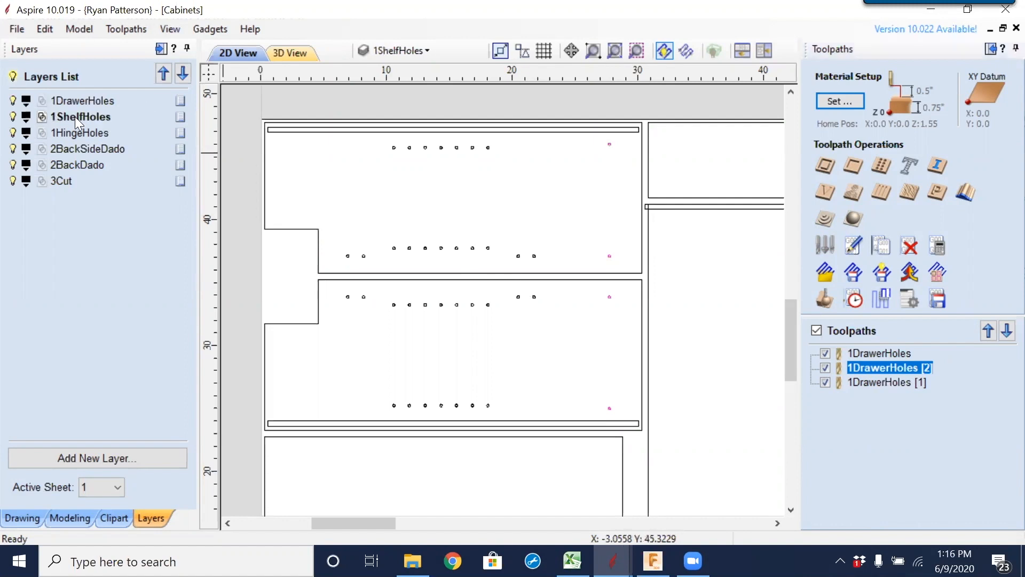
right_click(76, 114)
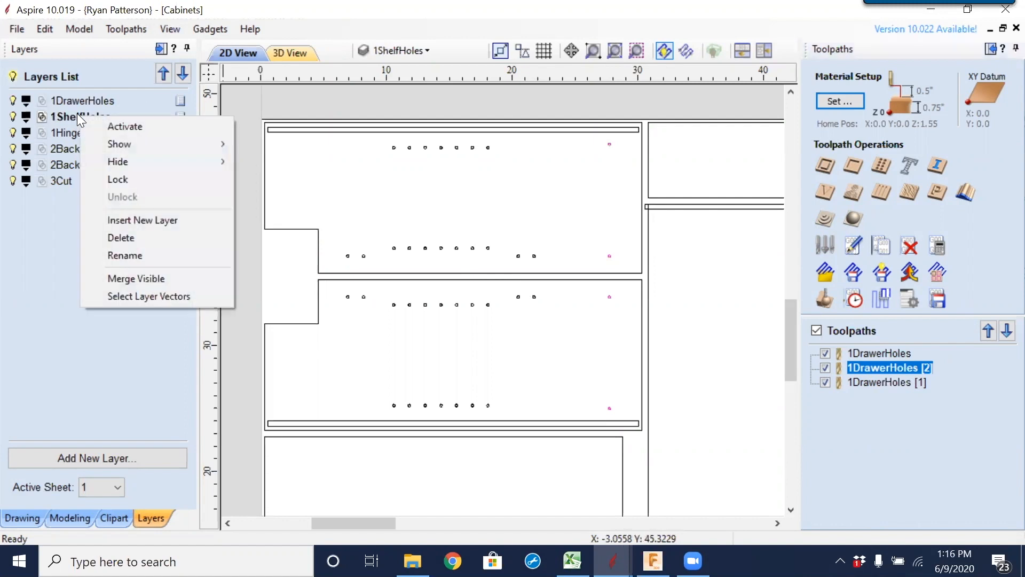
left_click(124, 255)
key("ctrl+c")
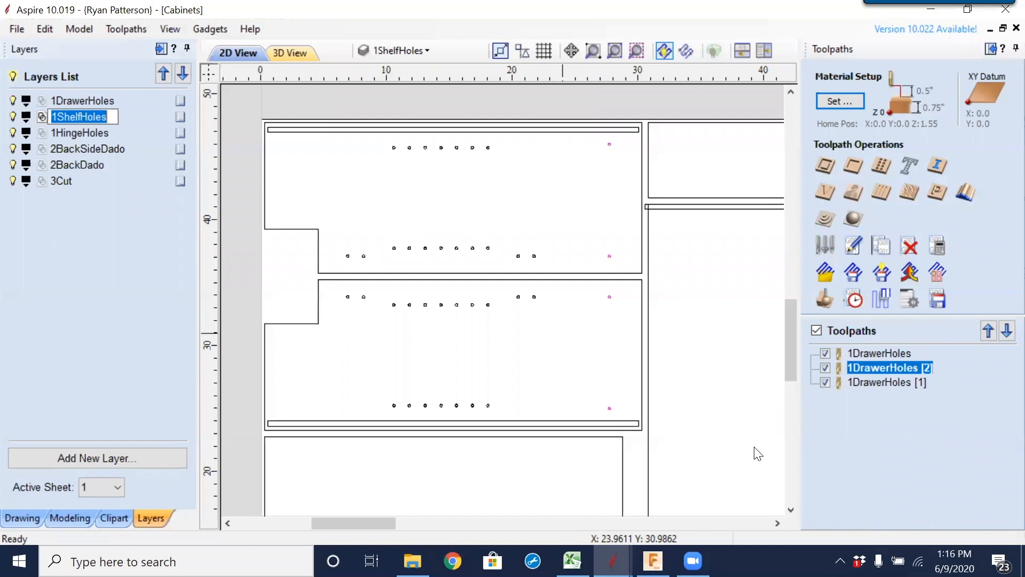
right_click(866, 368)
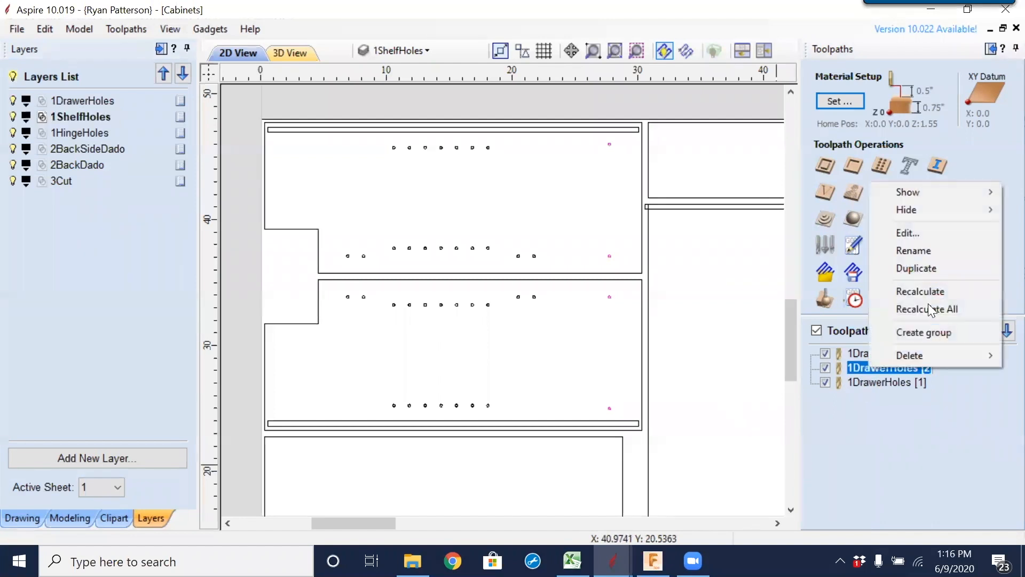
left_click(914, 250)
key("ctrl+v")
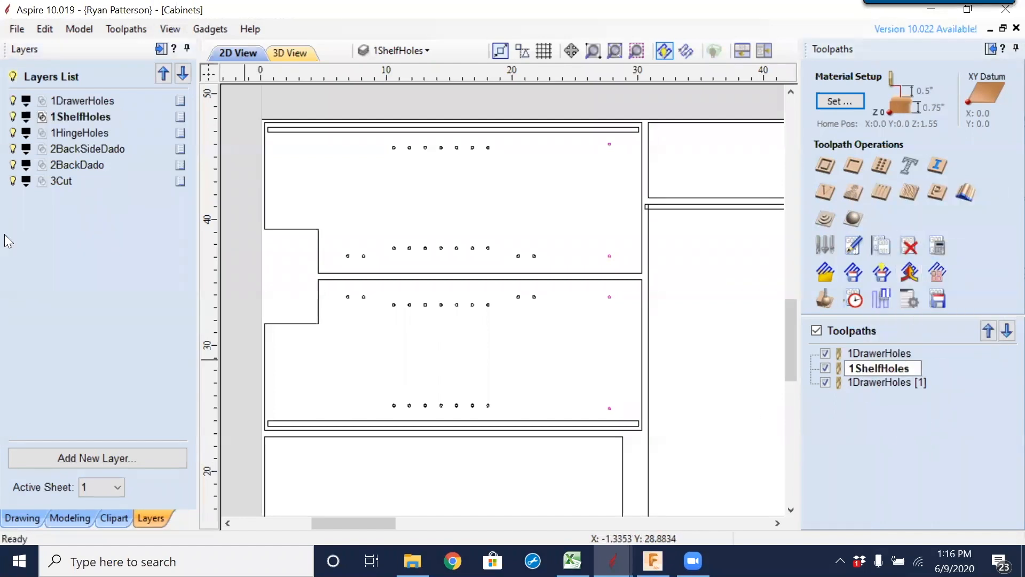
Copy the 1HingeHoles layer's name and rename the 1DrawerHoles [1] toolpath as 1HingeHoles.
left_click(72, 128)
right_click(73, 132)
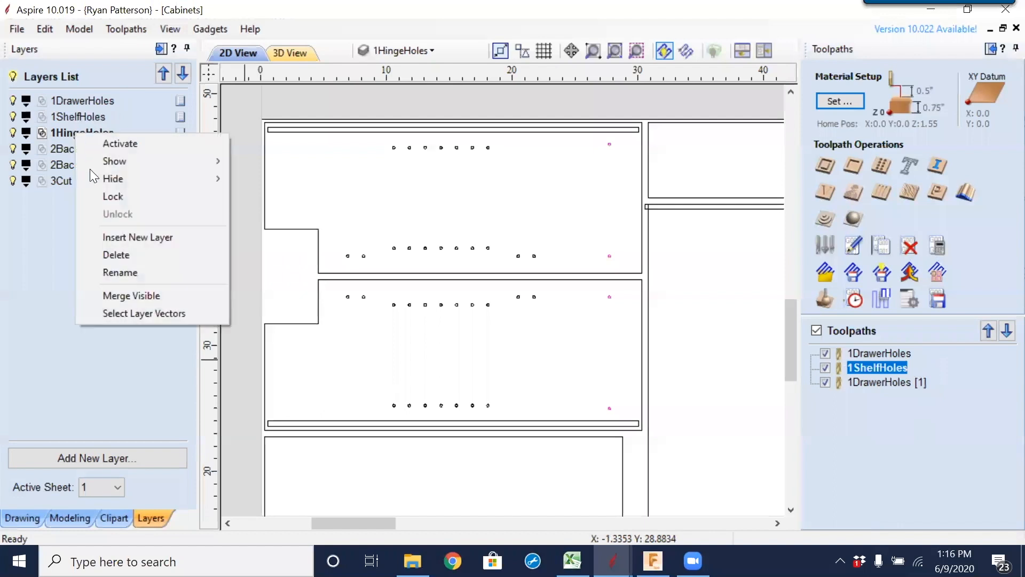
left_click(131, 271)
key("ctrl+c")
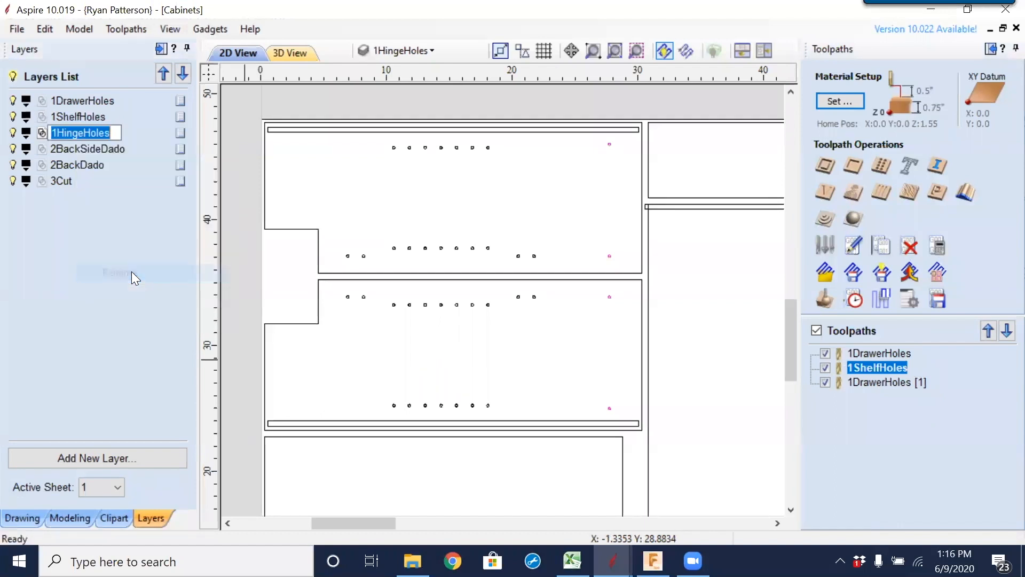
right_click(869, 380)
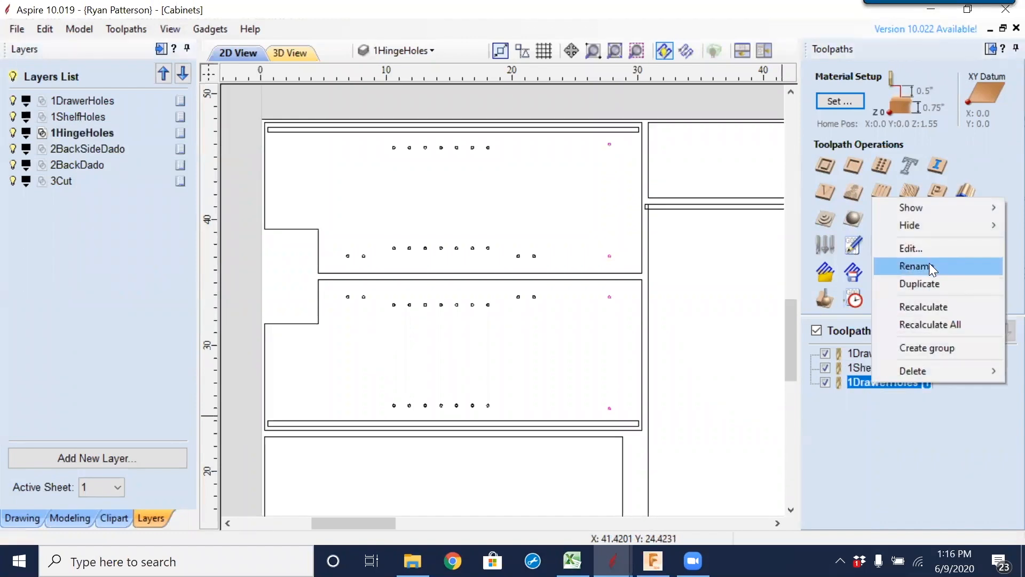
left_click(929, 265)
key("ctrl+v")
key("Return")
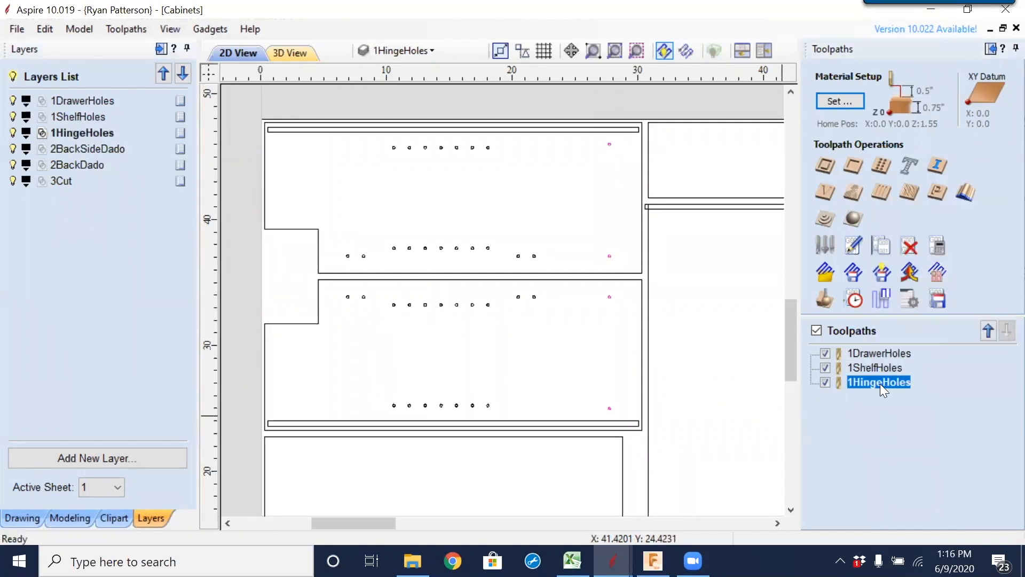
Edit the 1ShelfHoles drilling toolpath so its vector selection takes closed vectors from the 1ShelfHoles layer only.
left_click(874, 368)
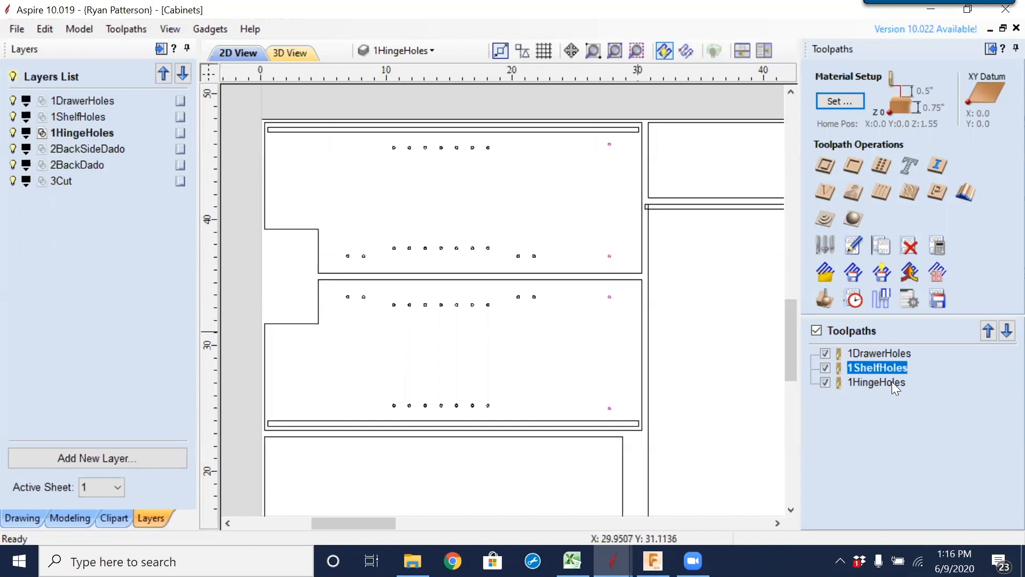
double_click(882, 368)
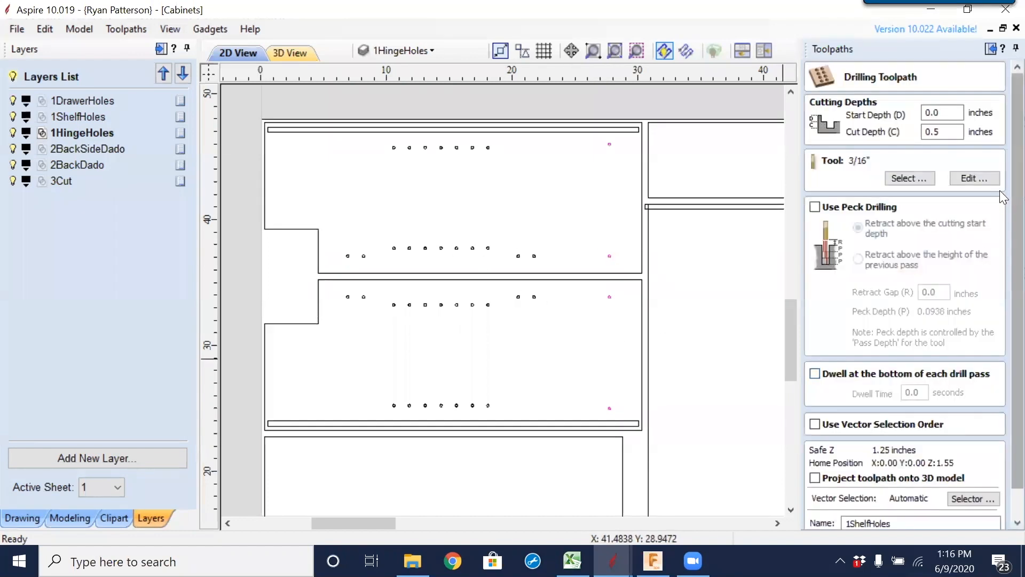
scroll(1000, 468, "down", 2)
left_click(965, 466)
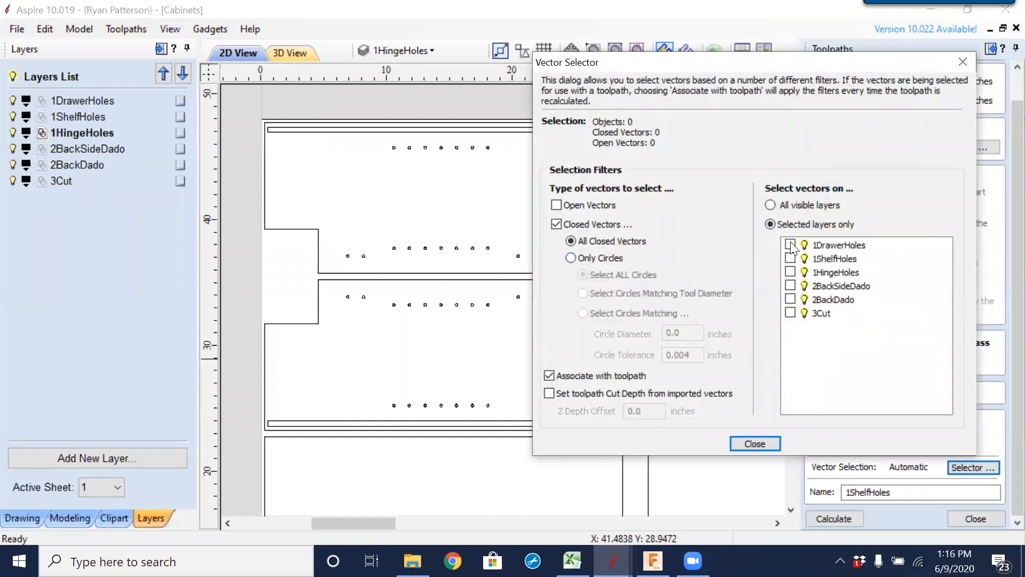
left_click(790, 259)
left_click(753, 444)
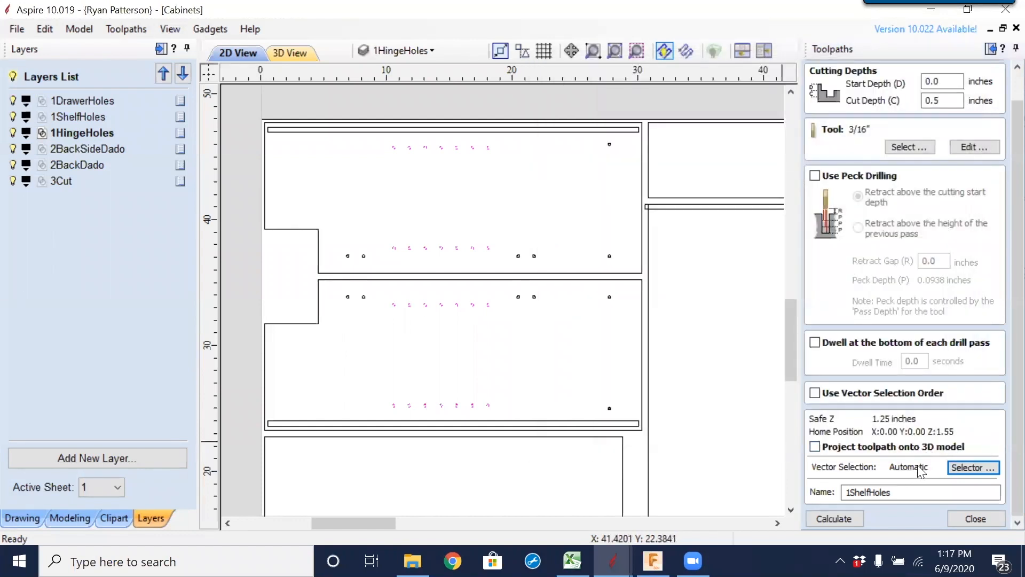
Turn off the association between the vector selection and the 1ShelfHoles toolpath.
left_click(959, 465)
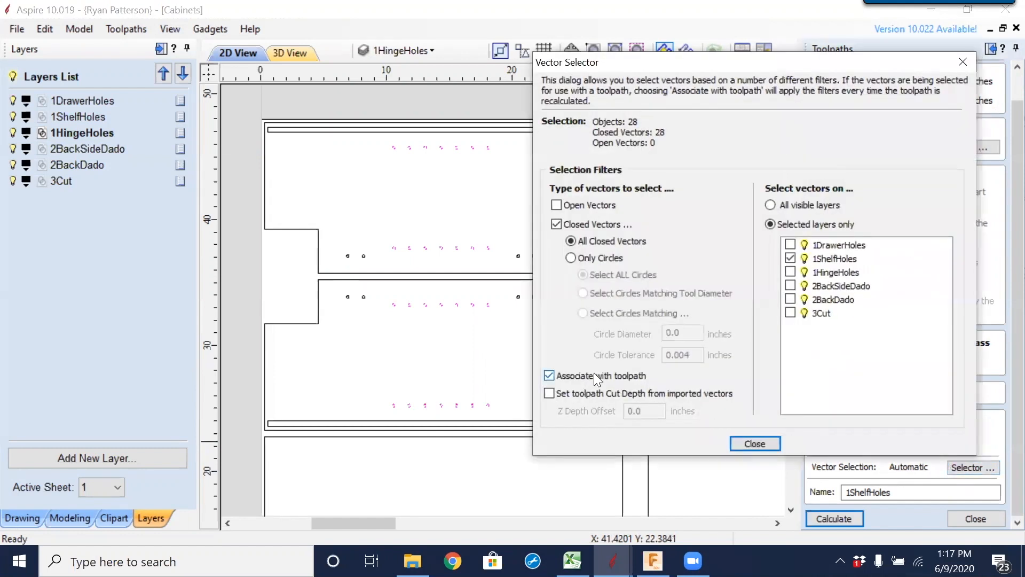
left_click(549, 375)
left_click(758, 443)
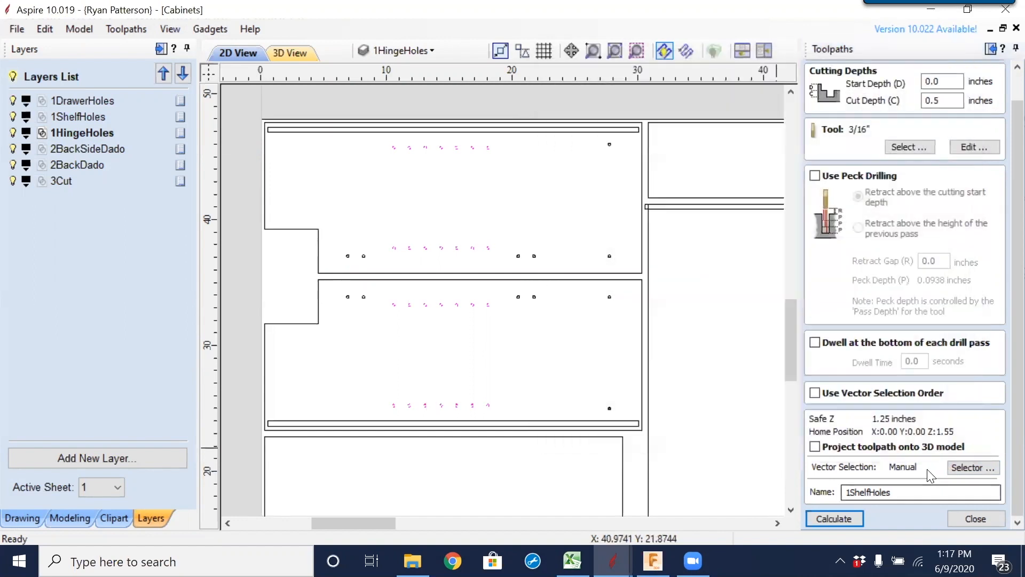
Associate the vector selection with the 1ShelfHoles toolpath again, calculate it, and return to the toolpath list with the 2D view showing.
left_click(960, 463)
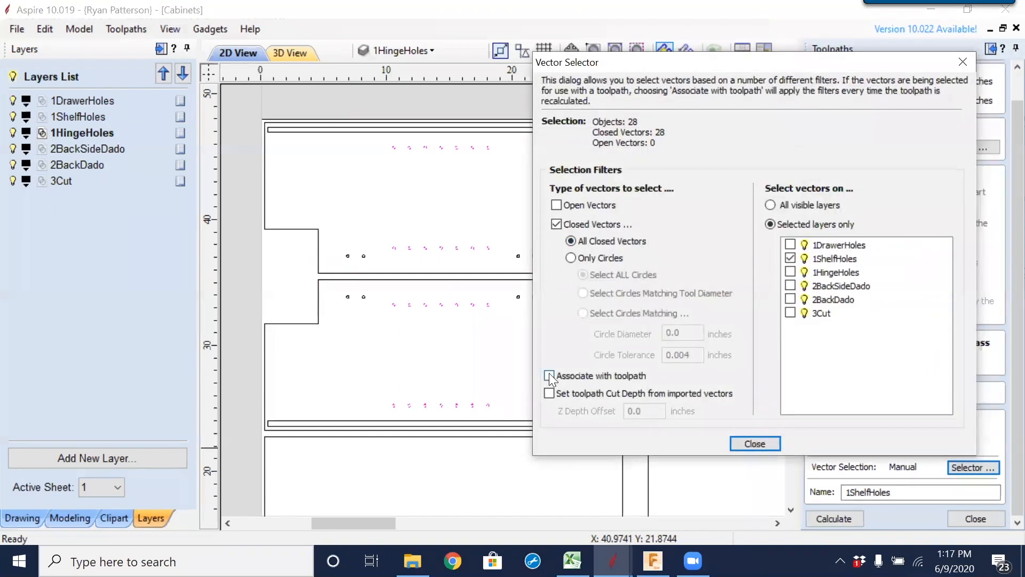
left_click(750, 443)
left_click(841, 519)
left_click(221, 51)
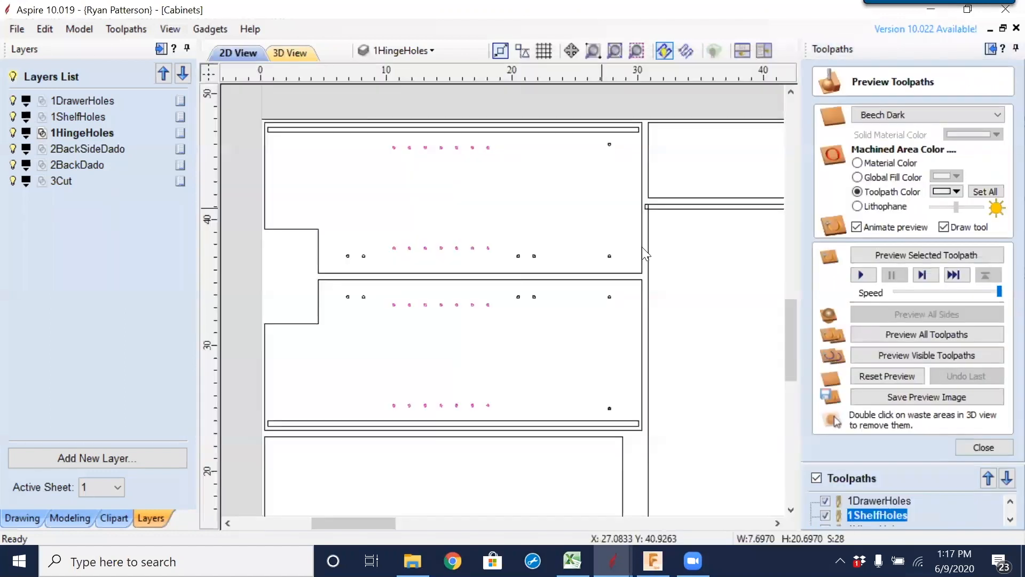
left_click(993, 445)
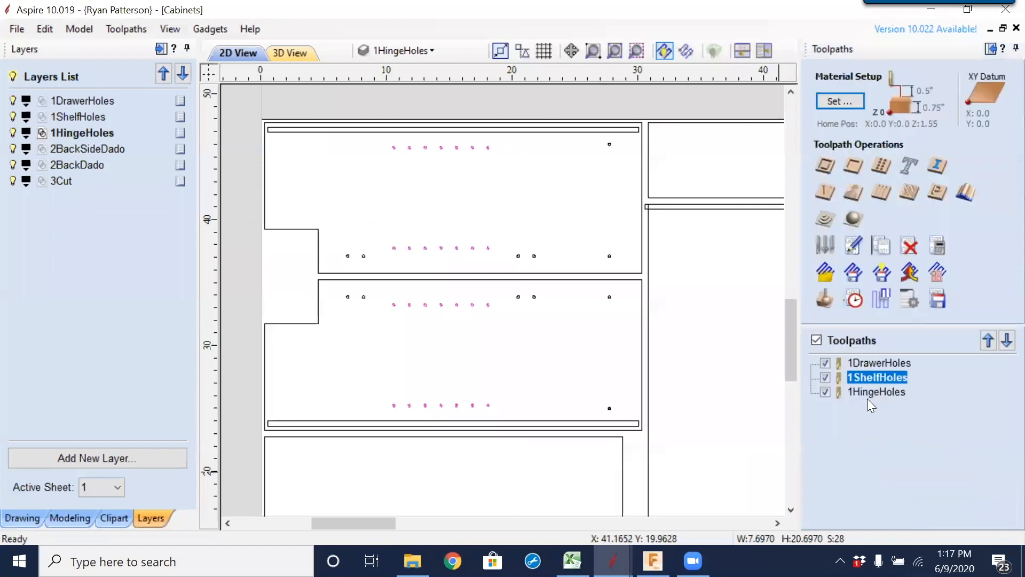
Try to set the 1HingeHoles toolpath's vector selection to the 1HingeHoles layer, and recalculate the toolpath.
left_click(868, 393)
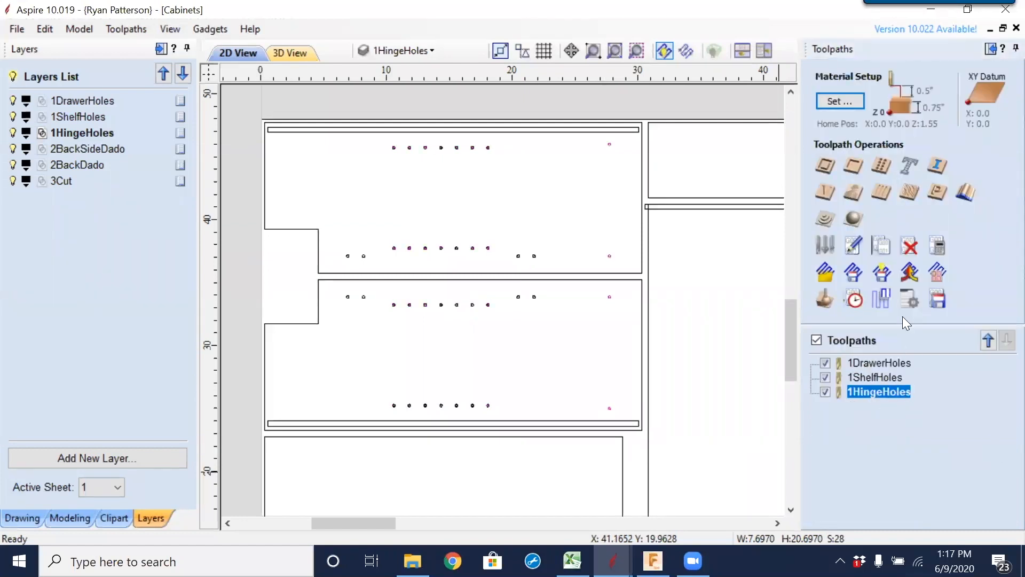
double_click(879, 393)
scroll(1000, 422, "down", 2)
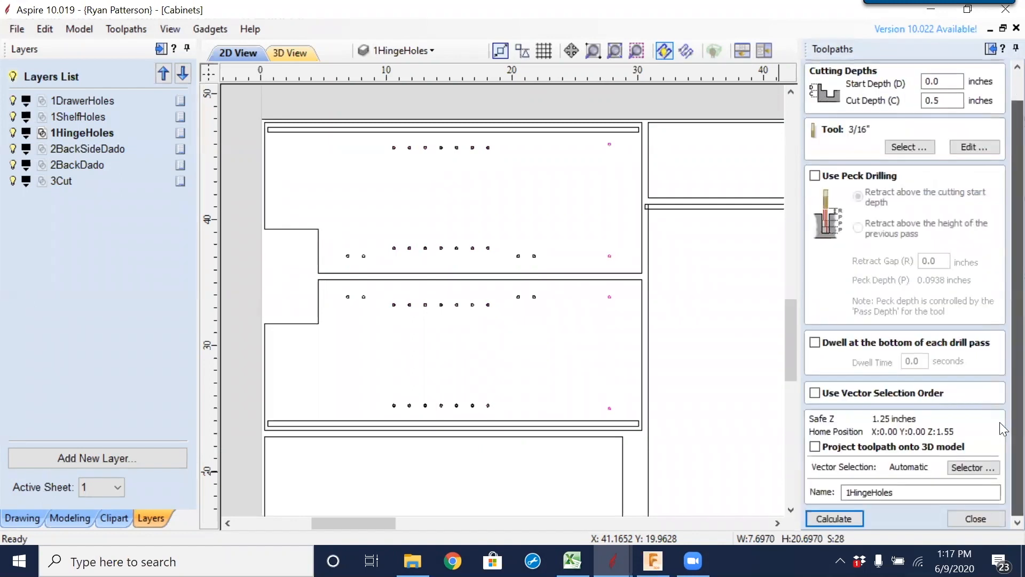
left_click(984, 464)
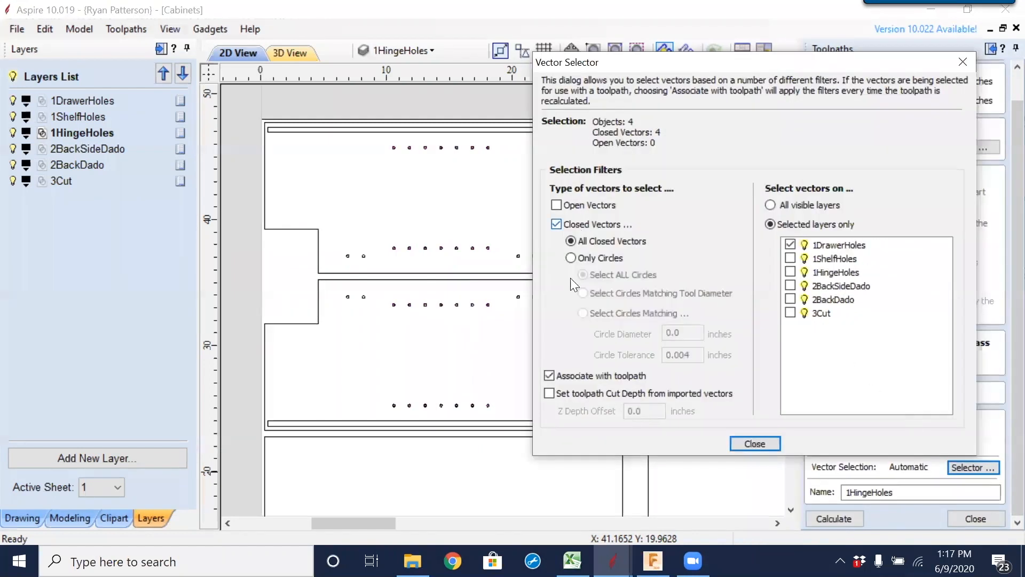
left_click(791, 273)
left_click(755, 443)
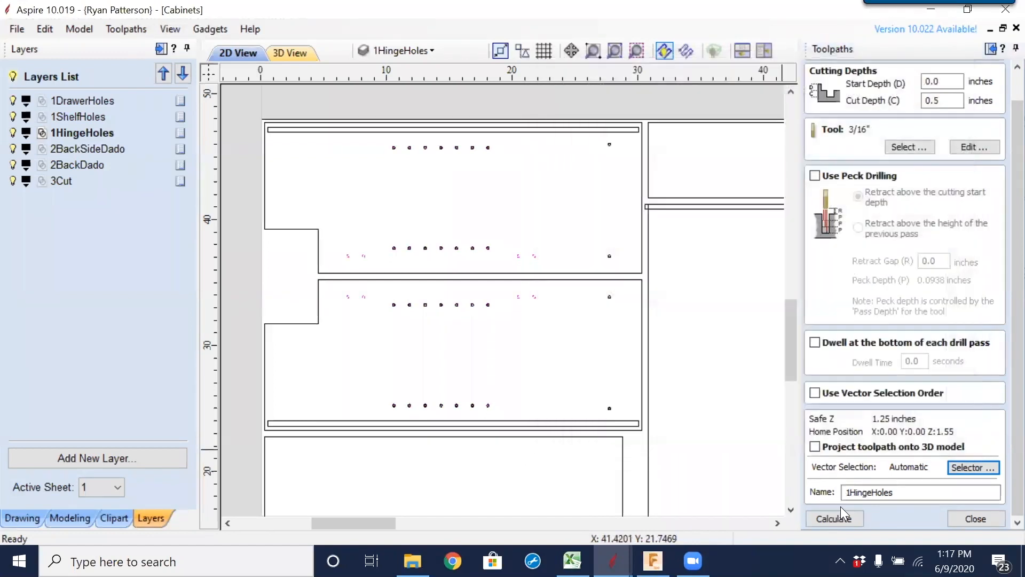
left_click(841, 517)
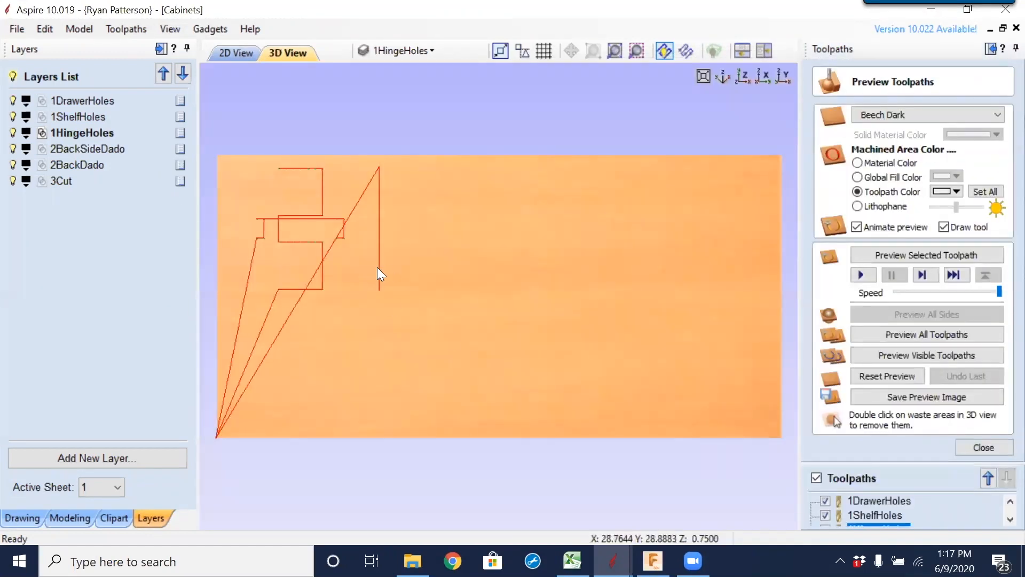
left_click(238, 53)
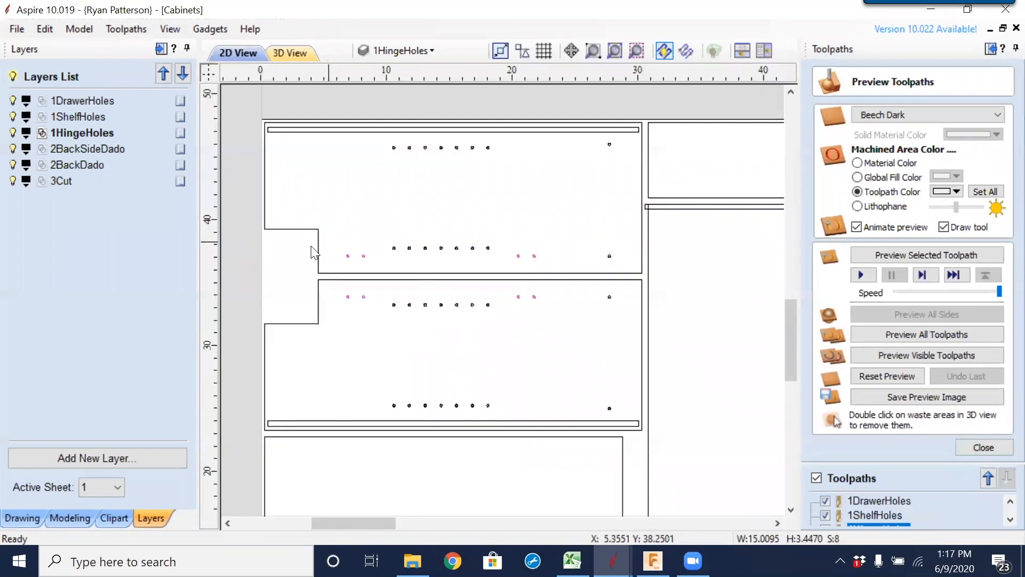
left_click(82, 146)
left_click(84, 164)
left_click(90, 149)
left_click(87, 165)
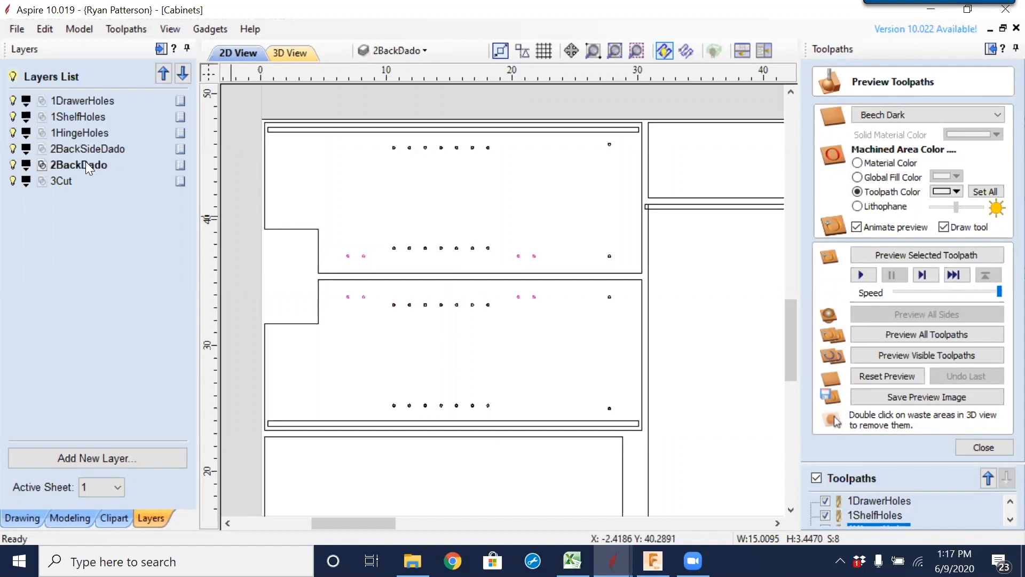
scroll(721, 272, "down", 3)
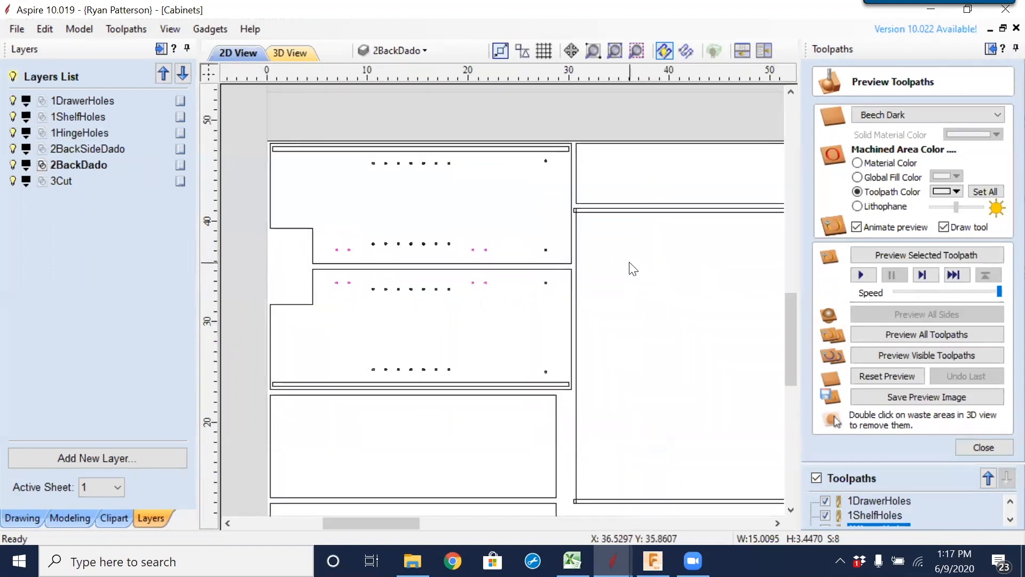
Leave the toolpath preview, make 2BackSideDado the active layer and copy its name.
left_click(982, 449)
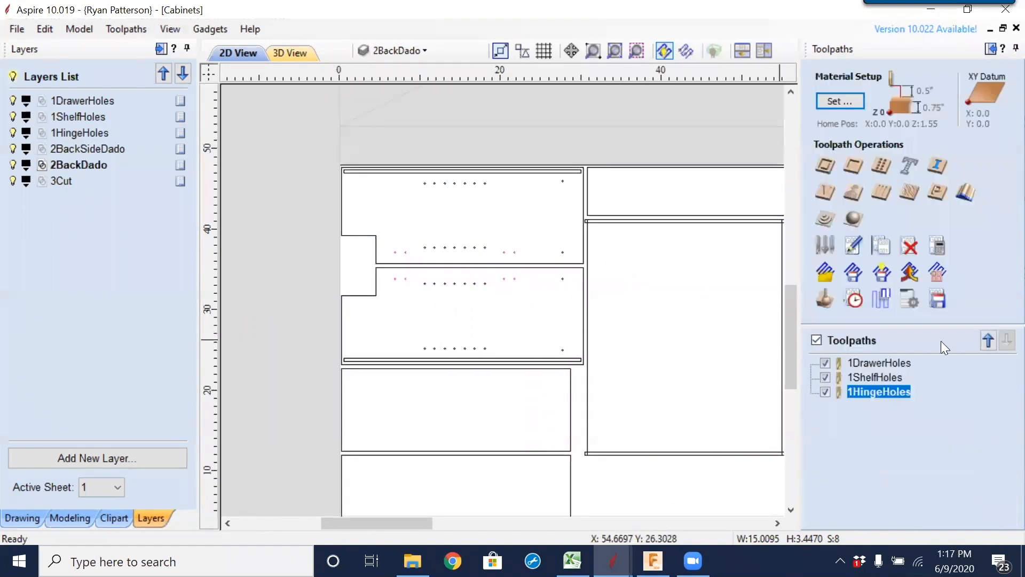
left_click(87, 147)
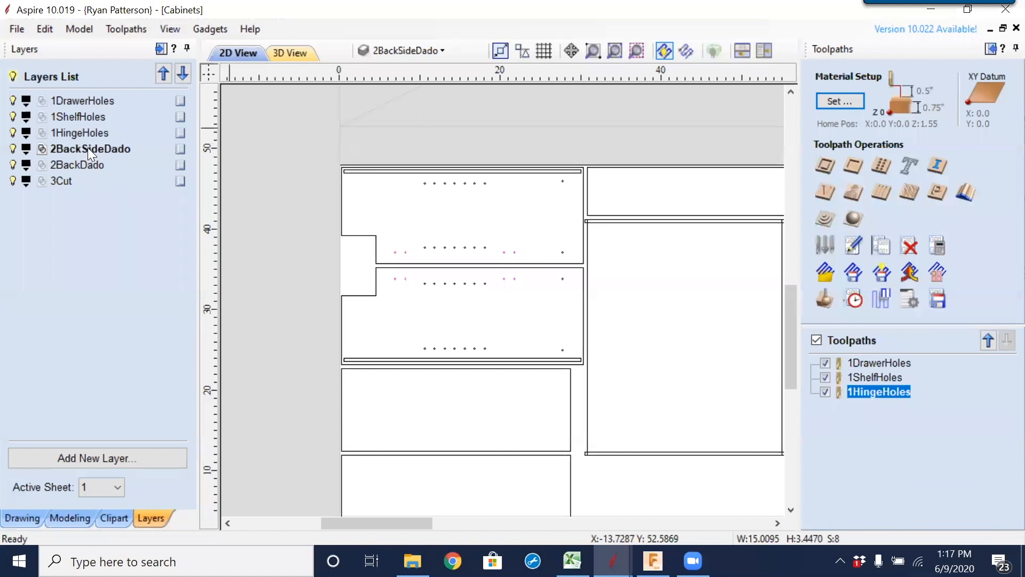
right_click(88, 148)
left_click(135, 288)
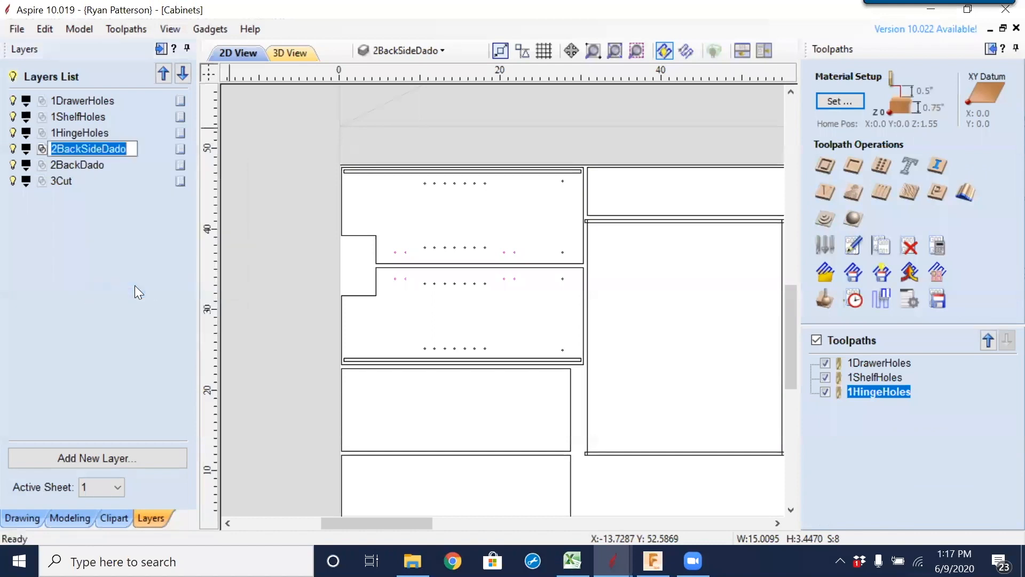
left_click(636, 330)
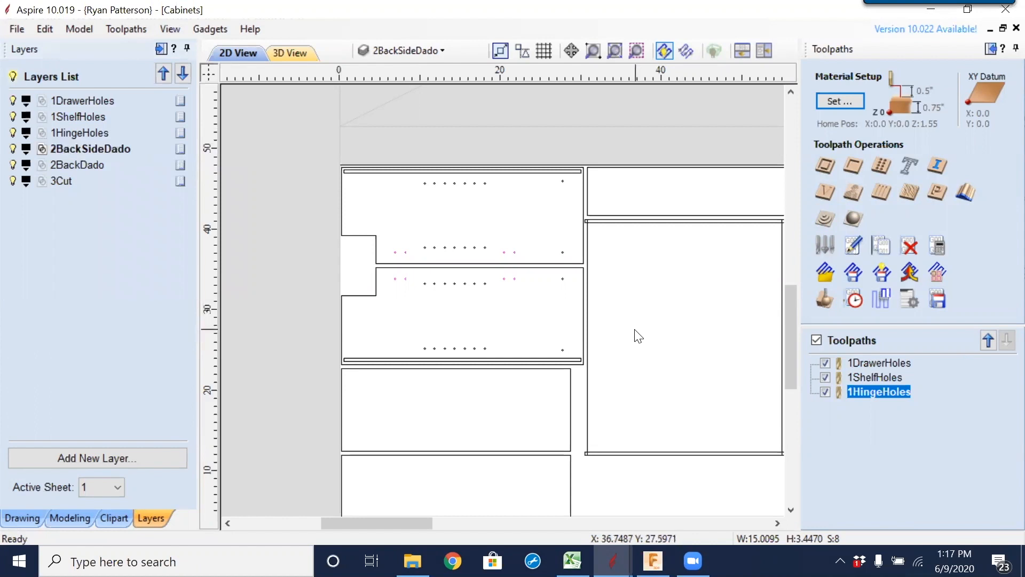
Set up a 2D Profile toolpath with a .375 inch cut depth, keeping the 1/4" End Mill and machining inside the vectors.
left_click(832, 170)
left_click(940, 131)
type(".375")
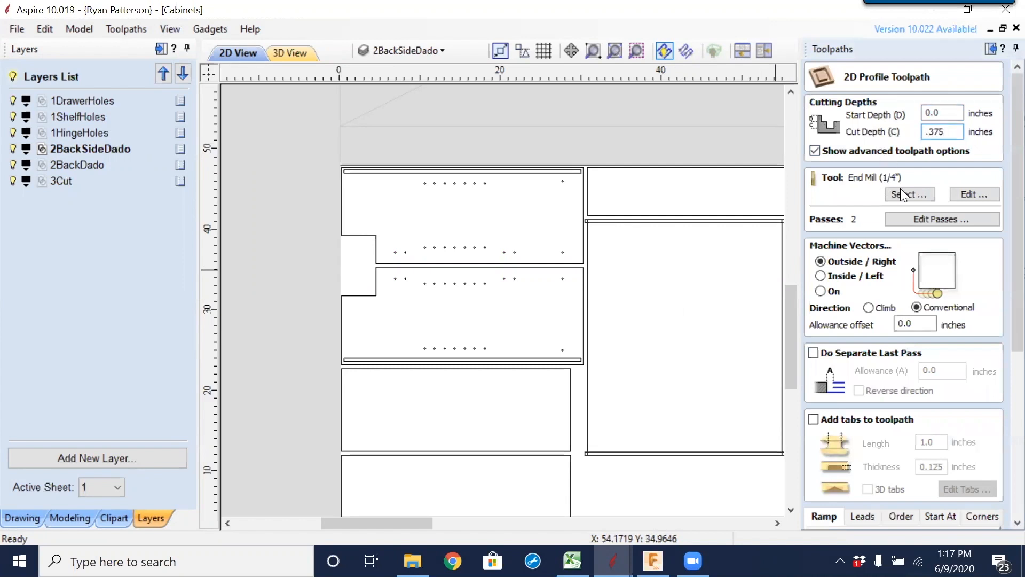
middle_click_drag(740, 259, 616, 208)
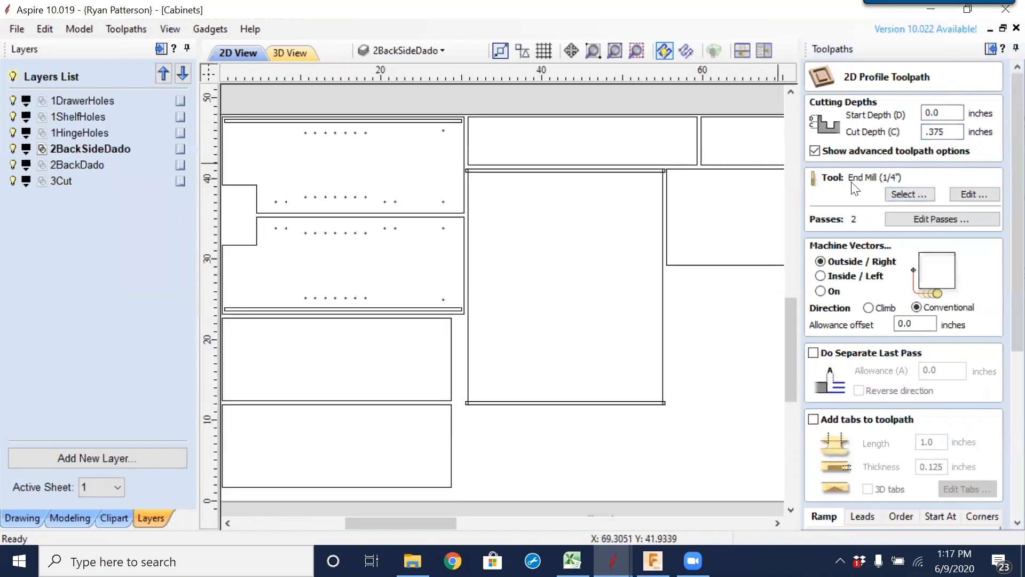
left_click(896, 192)
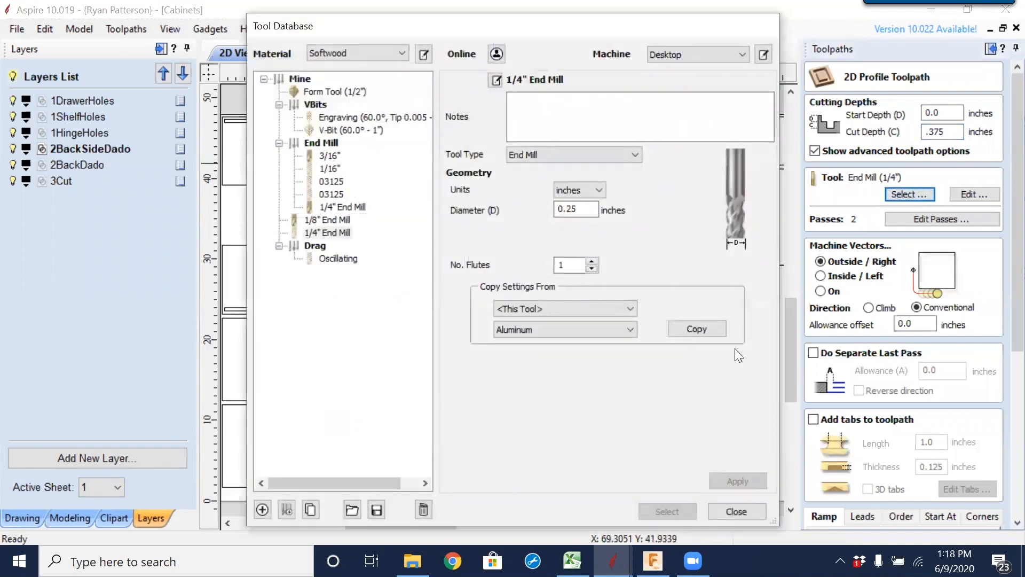
left_click(750, 511)
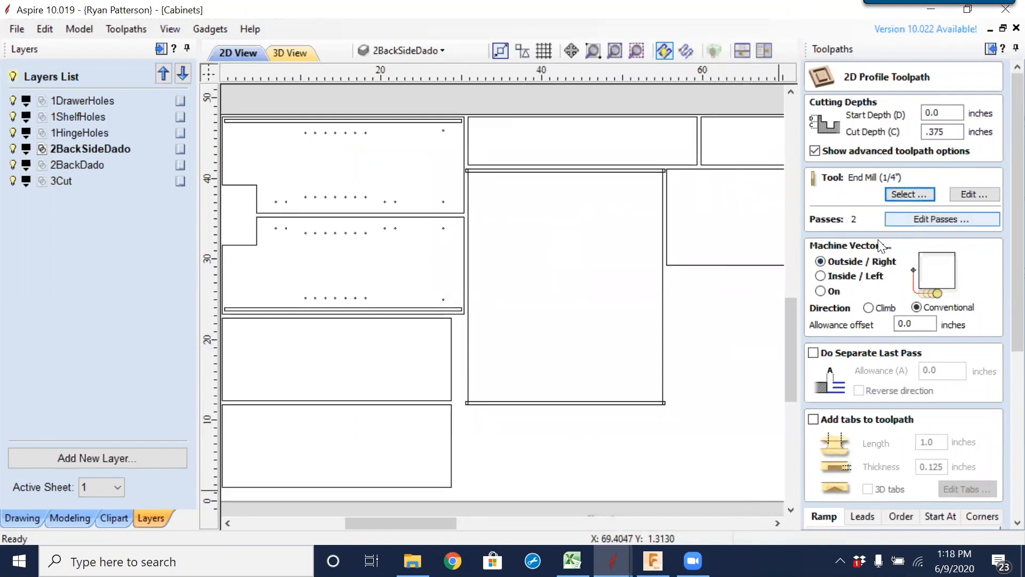
left_click(834, 276)
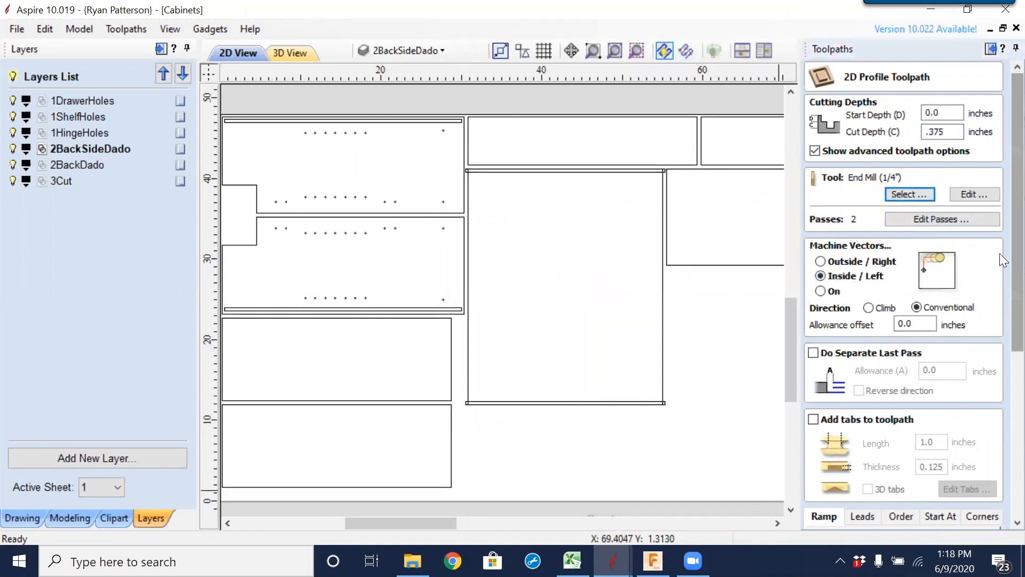
Select the closed vectors on the 2BackSideDado layer for the profile toolpath and associate the selection with it.
scroll(1002, 320, "down", 5)
left_click(973, 465)
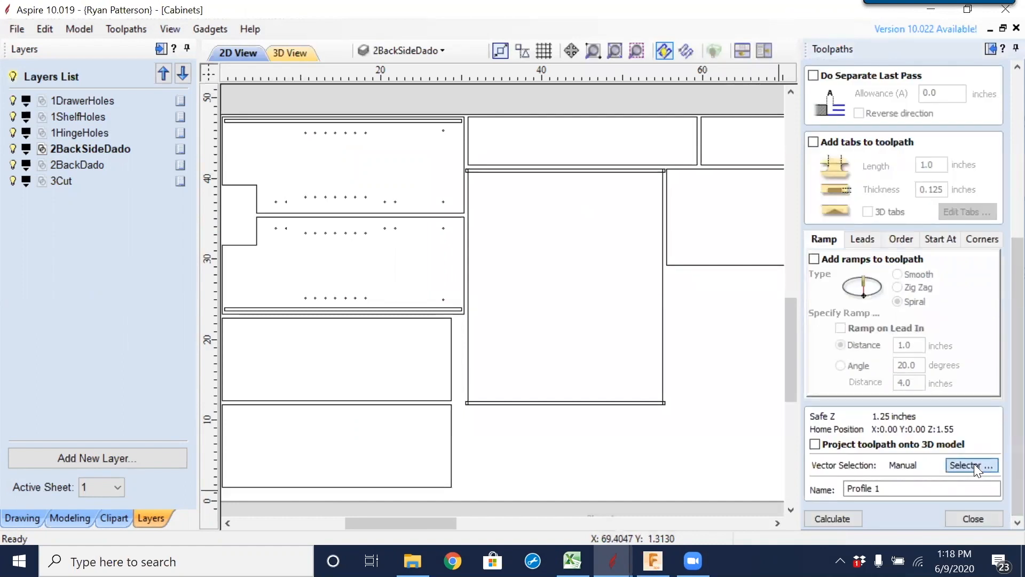
left_click(790, 273)
left_click(789, 272)
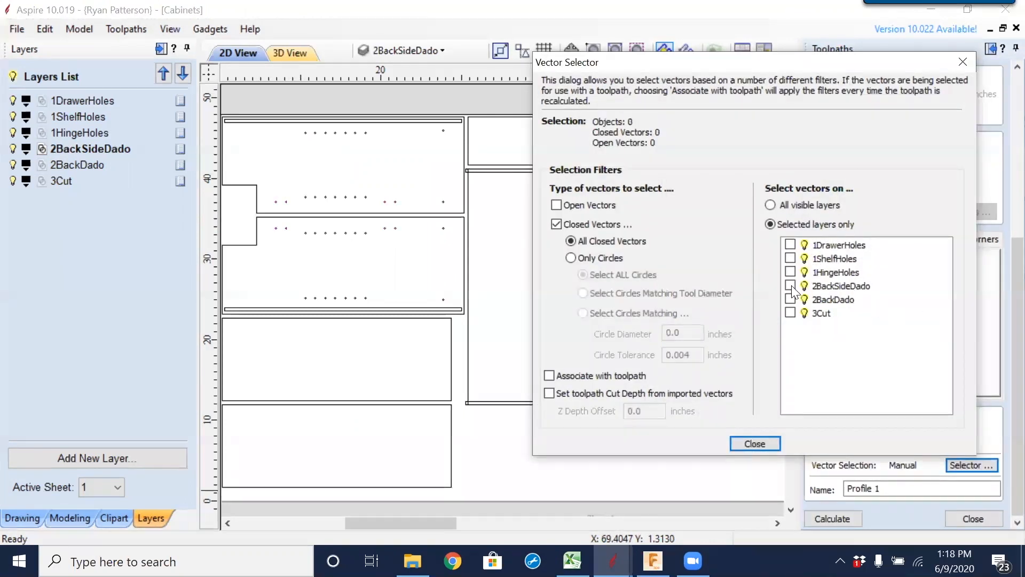
left_click(791, 285)
left_click(549, 376)
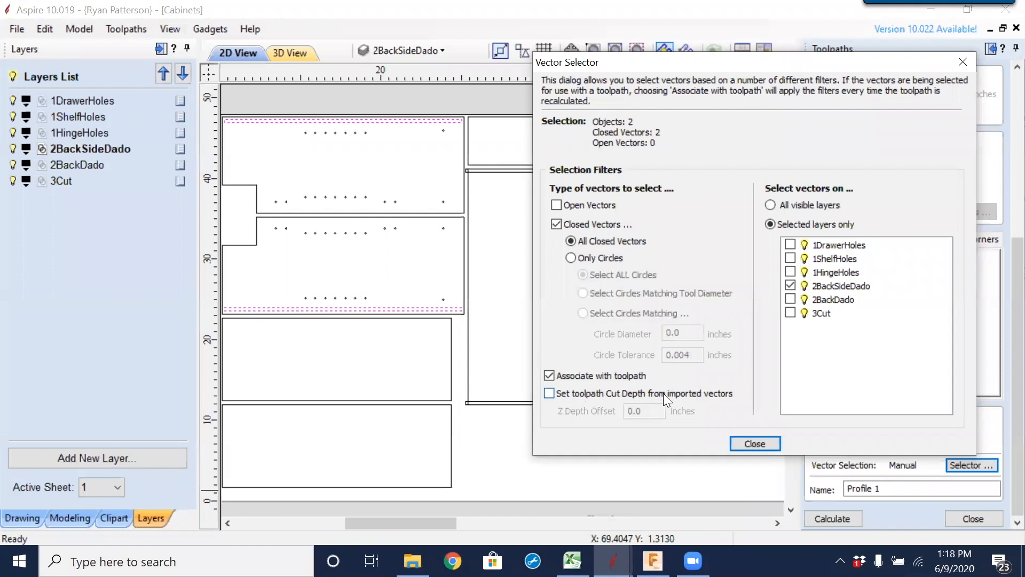
left_click(755, 444)
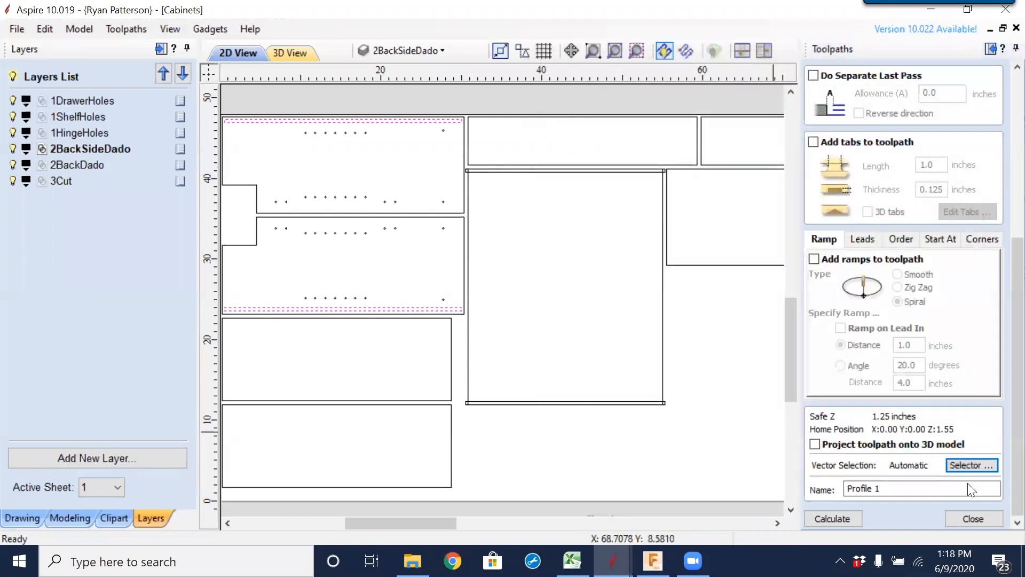
Name the profile toolpath 2BackSideDado, calculate it, and inspect the dado cuts in the 2D view.
left_click_drag(902, 493, 812, 499)
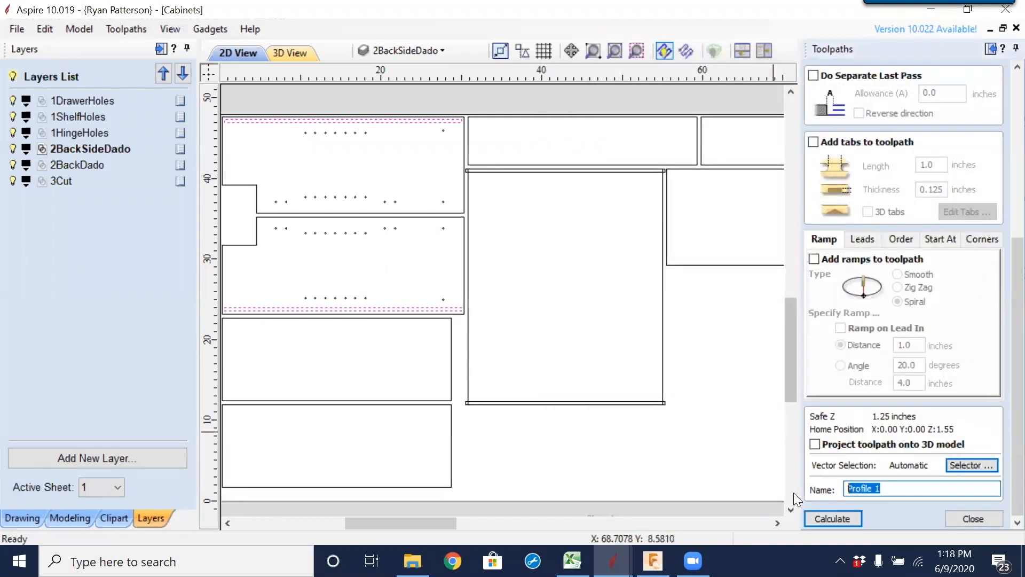
type("2BackSideDado")
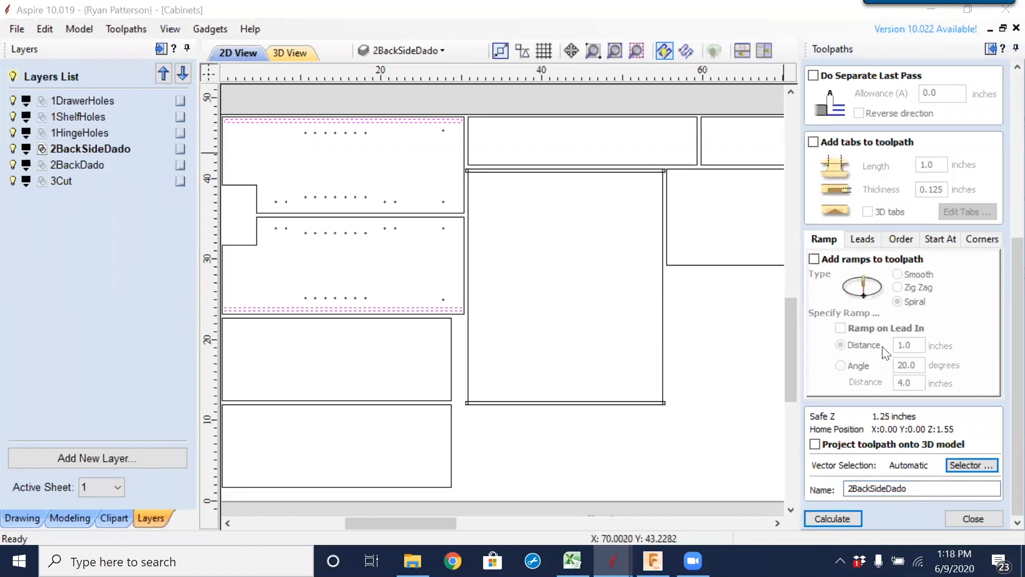
left_click(852, 518)
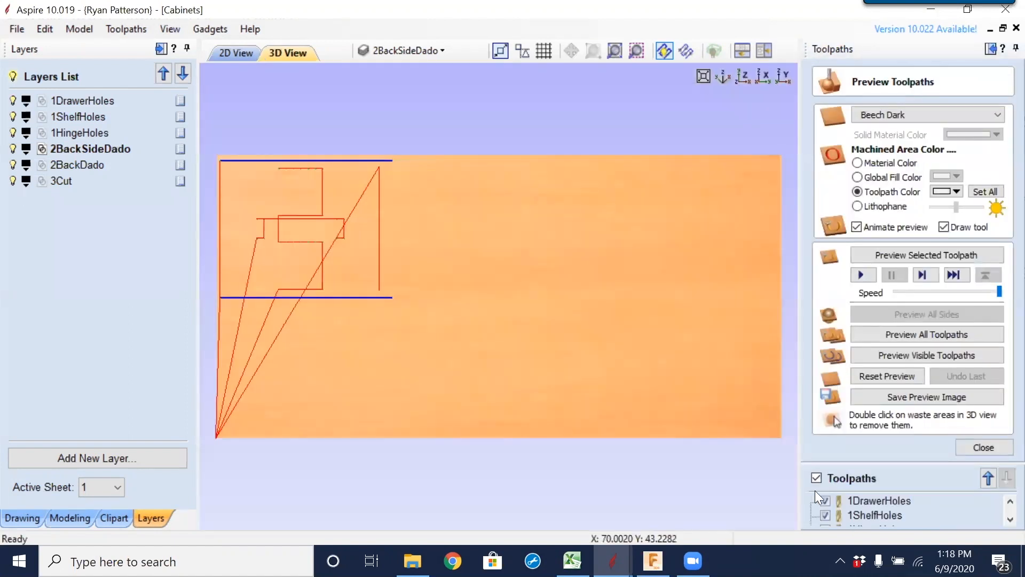
left_click(230, 57)
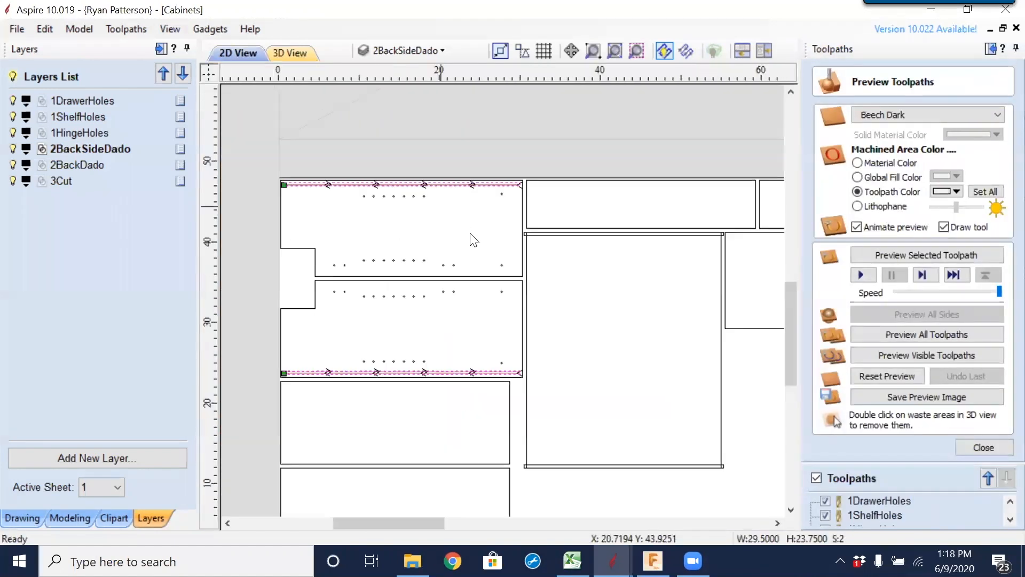
scroll(479, 216, "up", 5)
scroll(480, 216, "down", 5)
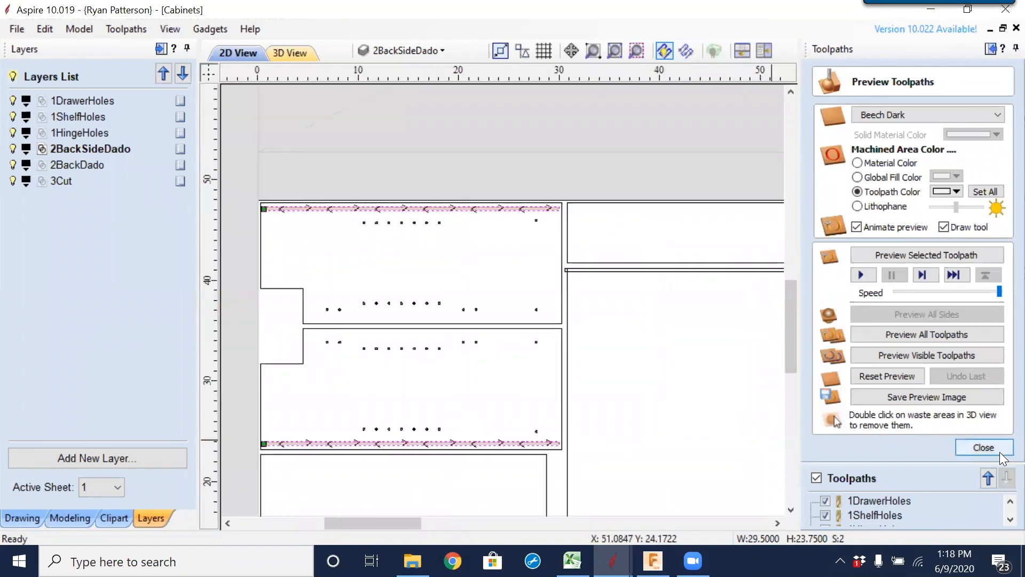
Leave the toolpath preview and duplicate the 2BackSideDado toolpath.
left_click(984, 448)
right_click(904, 406)
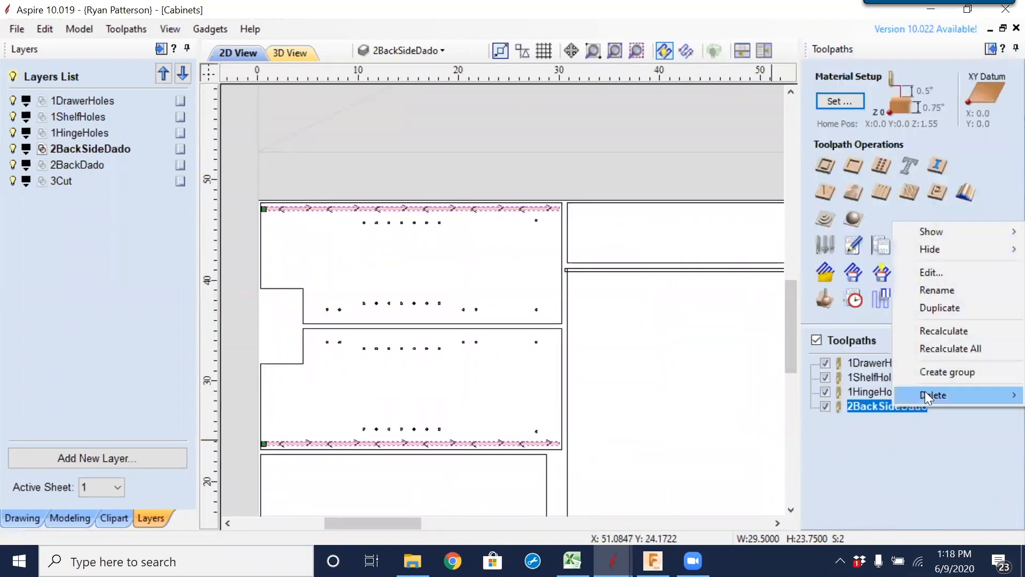
left_click(938, 309)
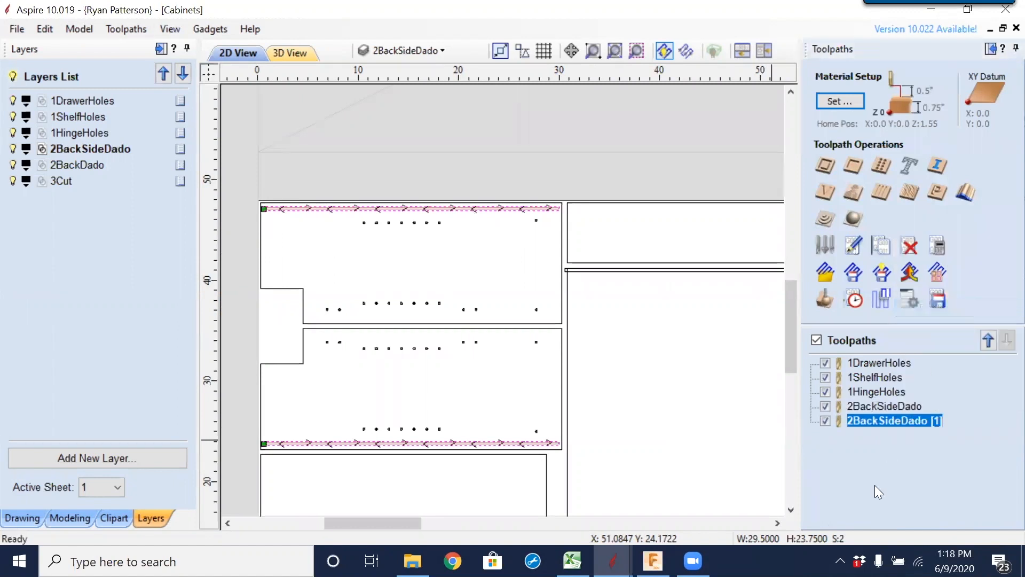
Make 2BackDado the active layer, copy its name and rename the duplicated toolpath 2BackDado.
left_click(71, 165)
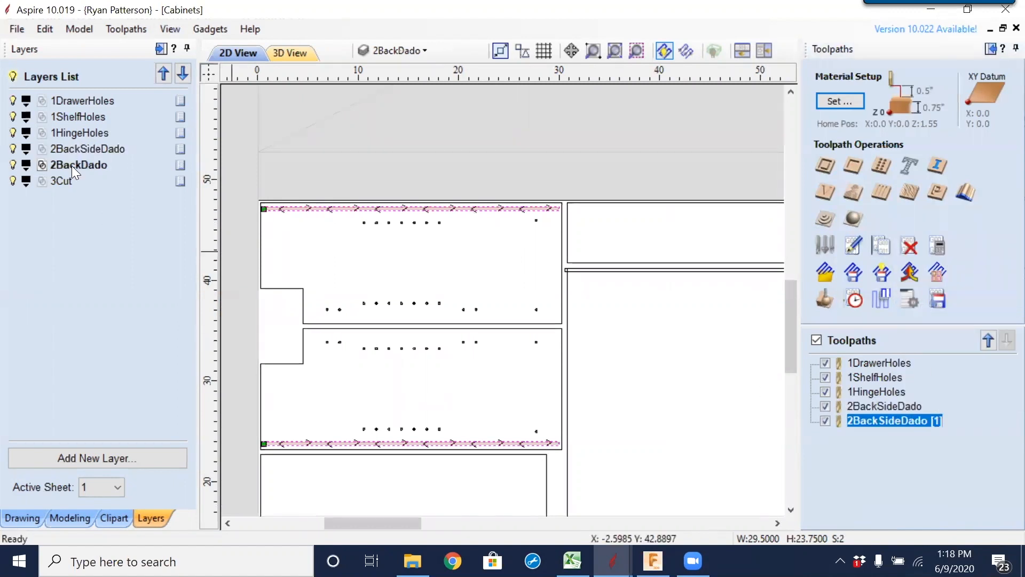
right_click(71, 166)
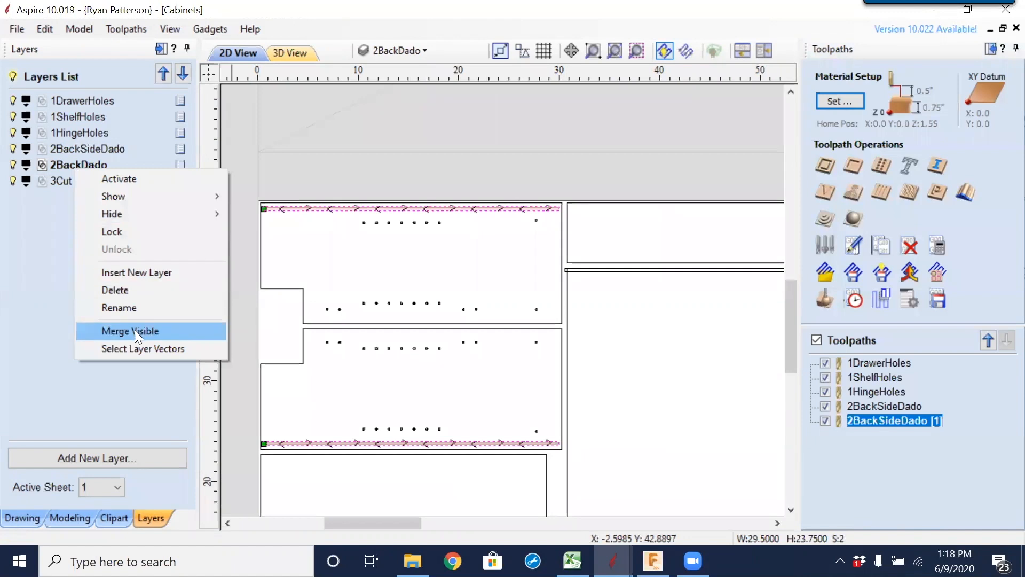
left_click(125, 308)
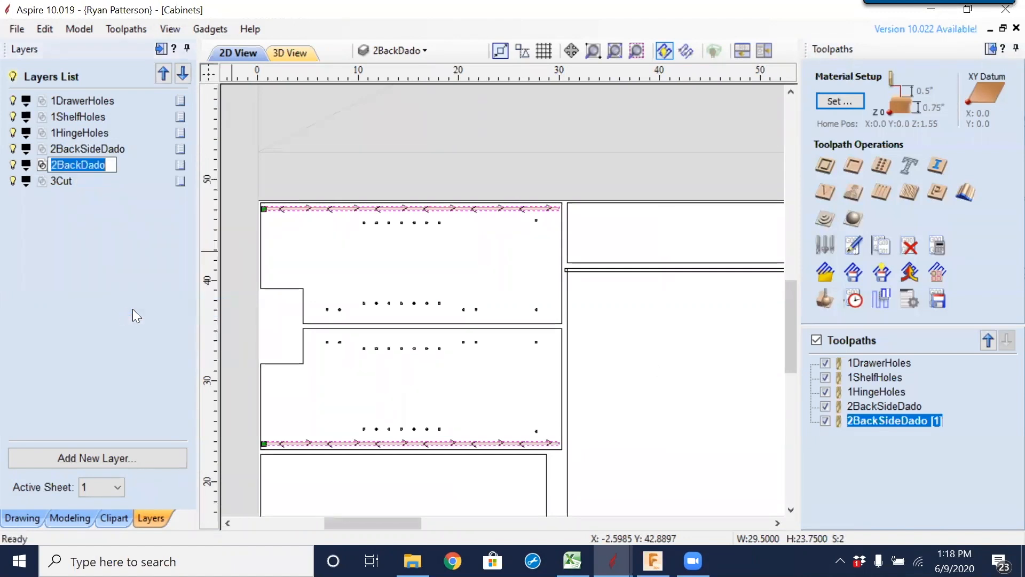
left_click(419, 157)
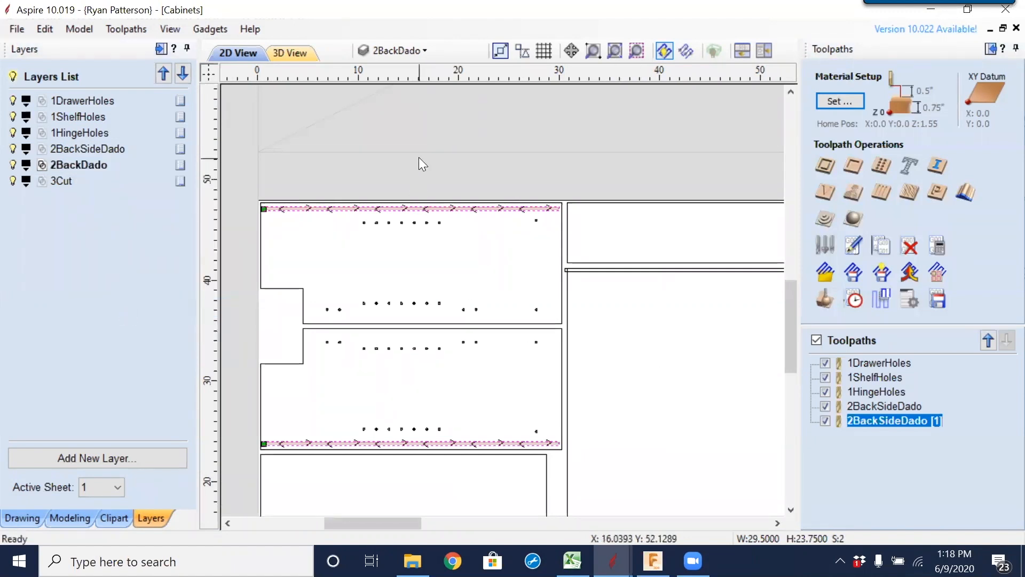
right_click(866, 421)
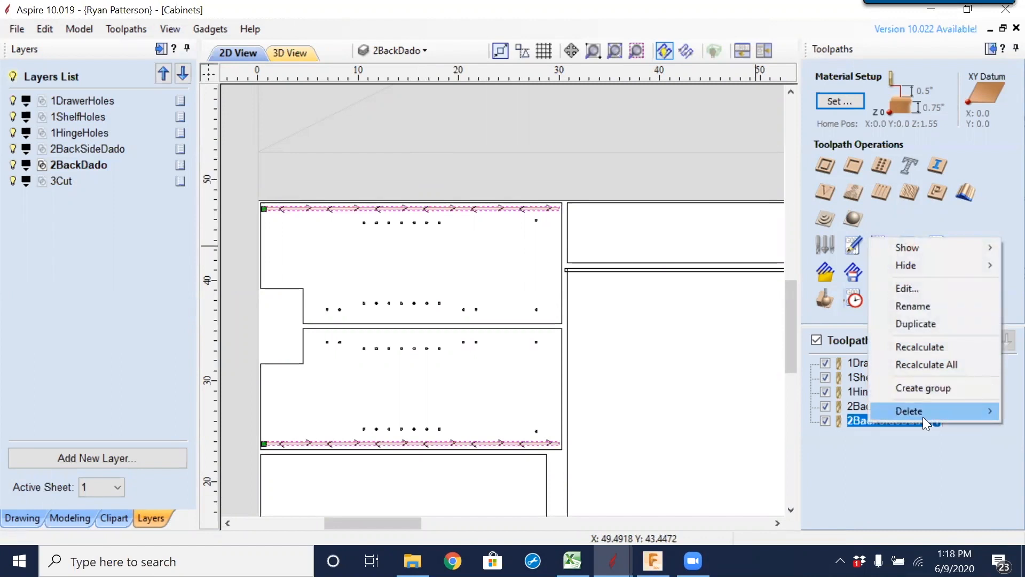
left_click(867, 449)
right_click(874, 421)
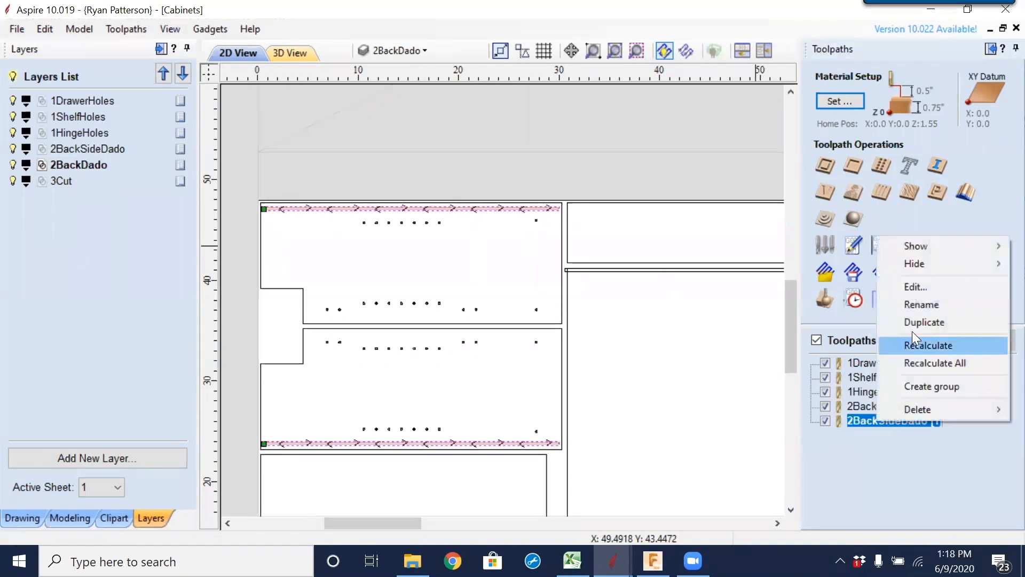
left_click(918, 303)
type("2BackDado")
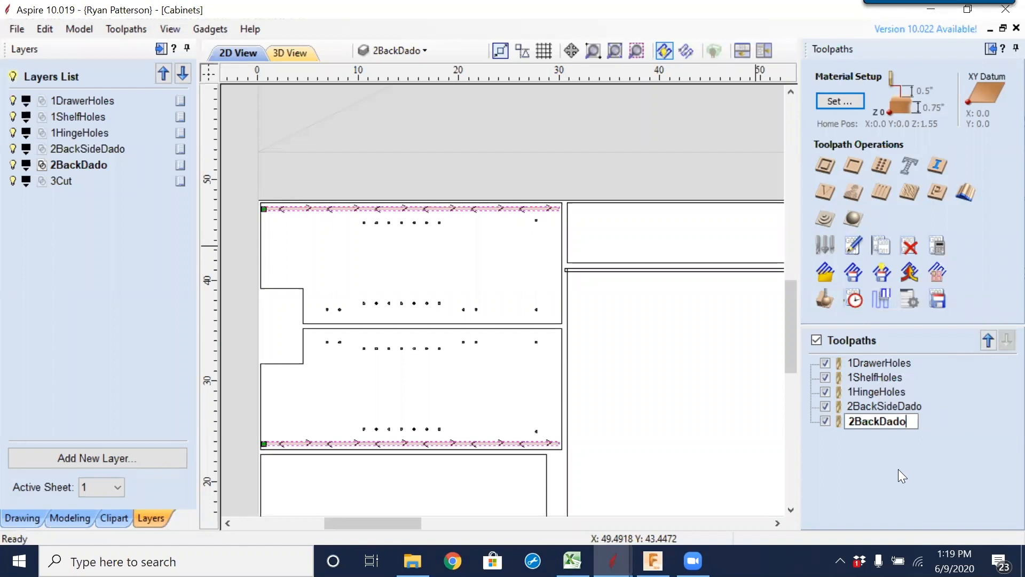
key("Return")
Edit the 2BackDado toolpath so its cut depth is set from the imported vectors, and check the resulting cut depth.
double_click(870, 422)
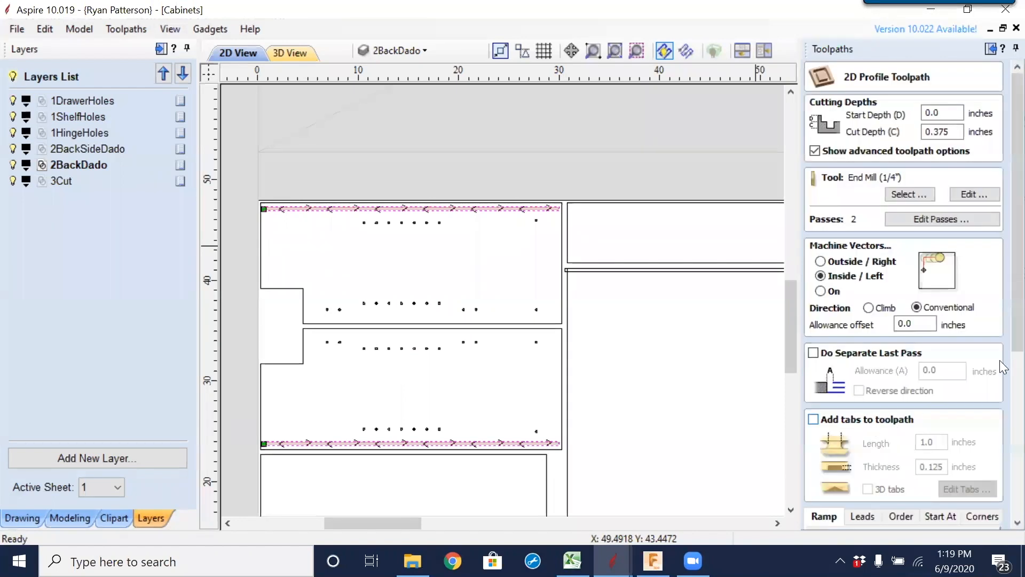
scroll(1003, 262, "down", 10)
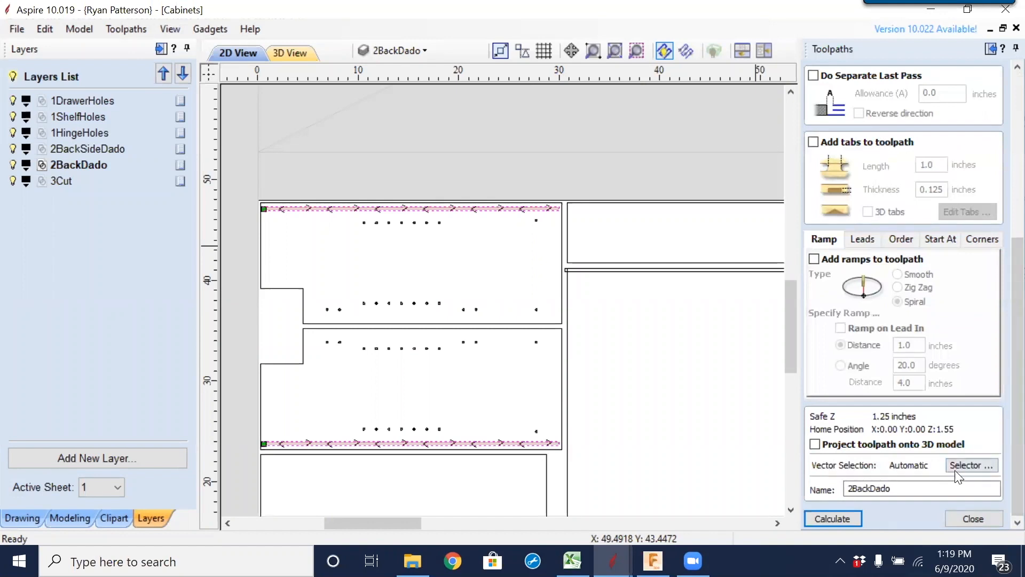
left_click(988, 465)
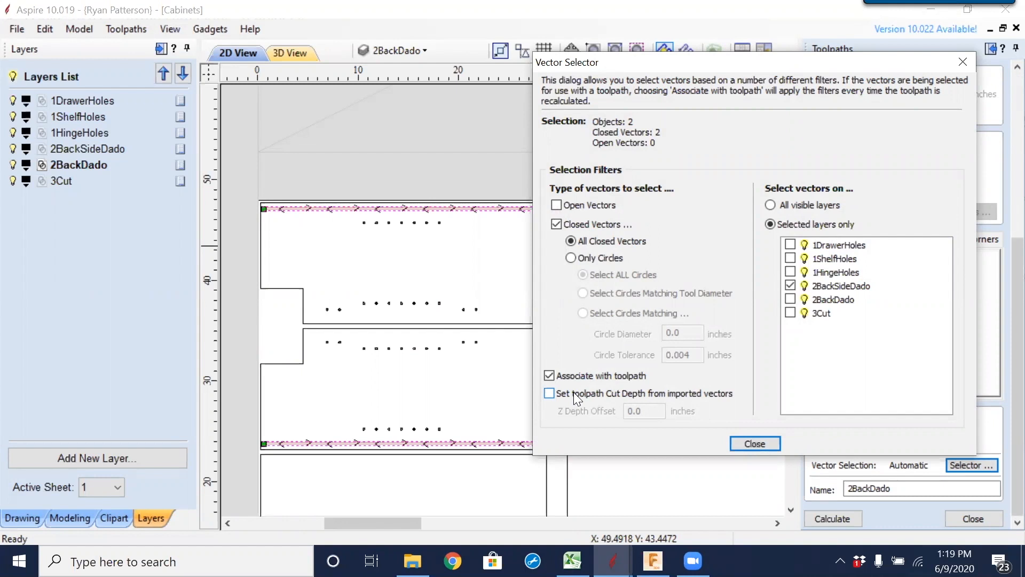
left_click(550, 393)
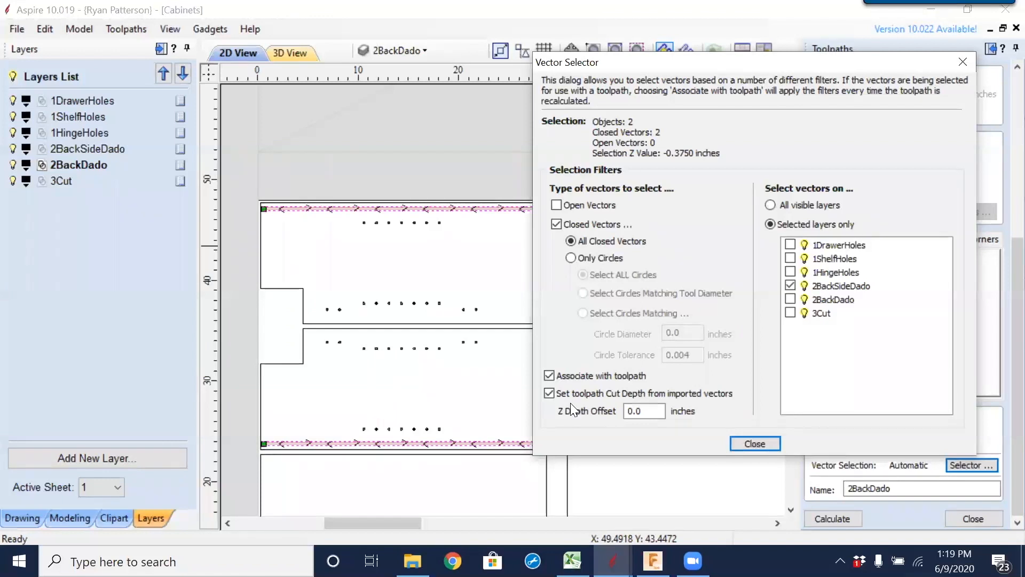
left_click(743, 442)
scroll(1004, 299, "up", 5)
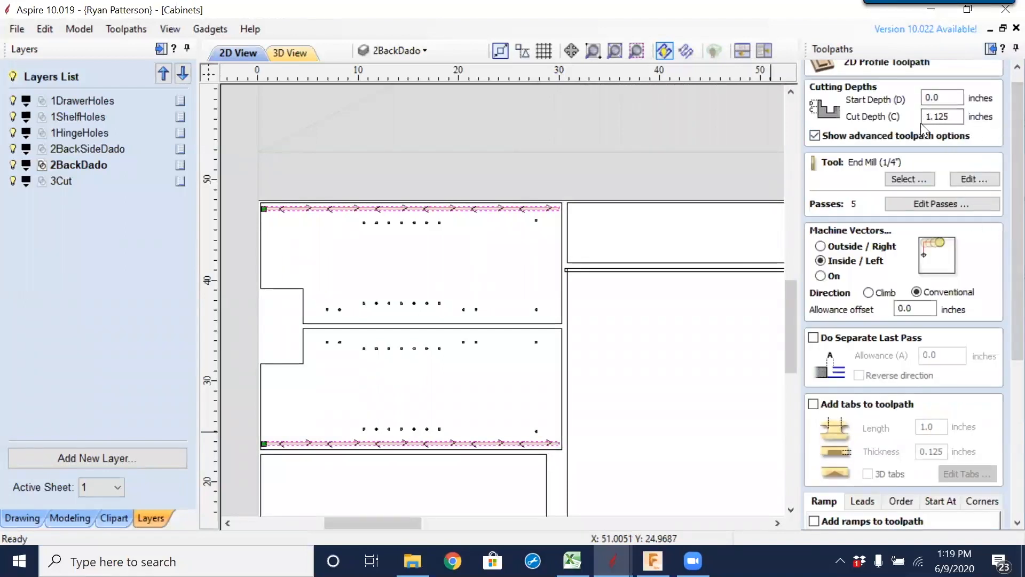
left_click(955, 116)
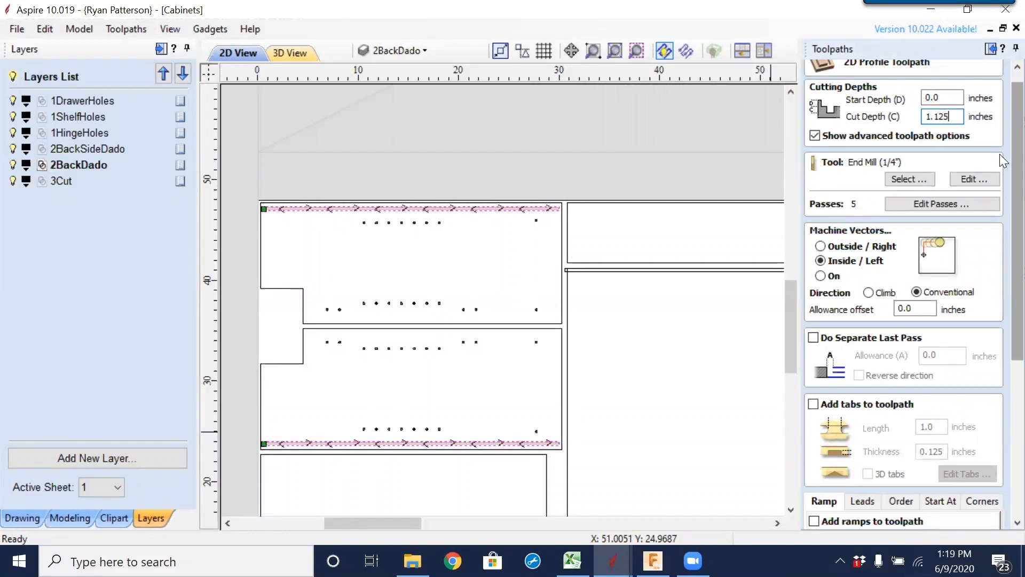
Set the vector selection's Z depth offset to -.75 inches and check the profile toolpath's cut depth.
scroll(999, 289, "down", 5)
left_click_drag(1000, 289, 996, 377)
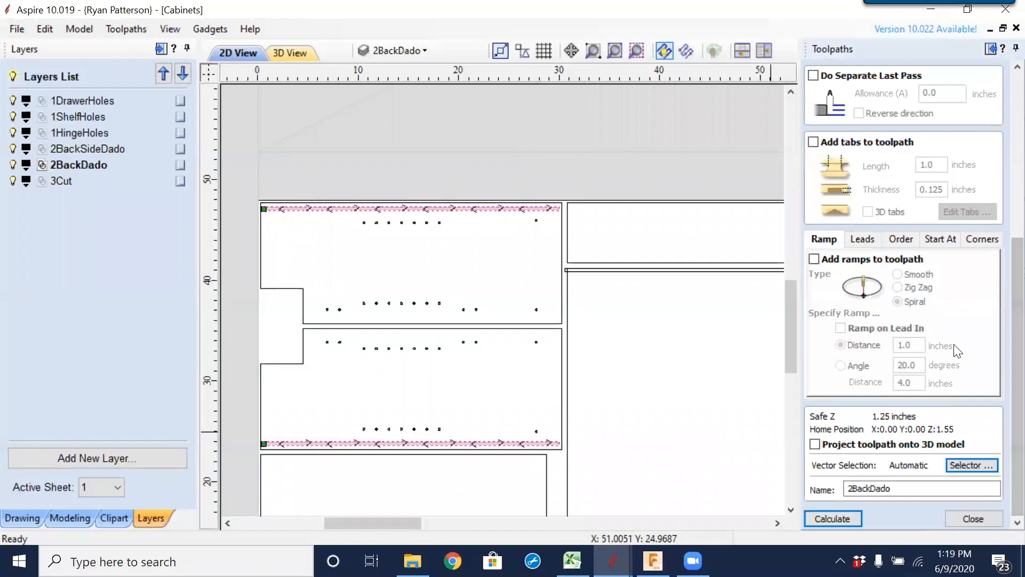
left_click(969, 466)
left_click(654, 411)
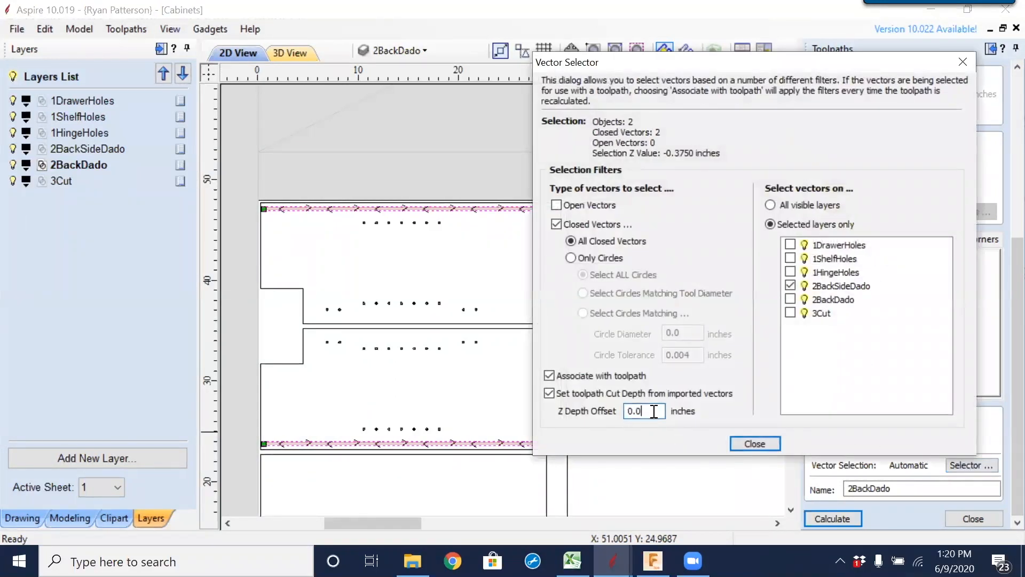
left_click_drag(655, 411, 611, 410)
type("-.75")
left_click(770, 442)
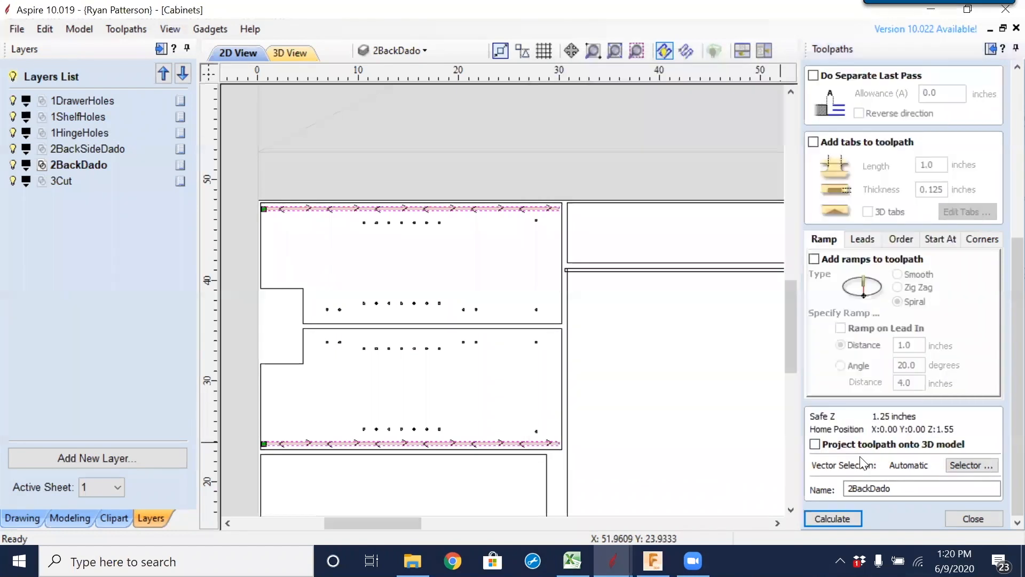
scroll(1001, 396, "up", 5)
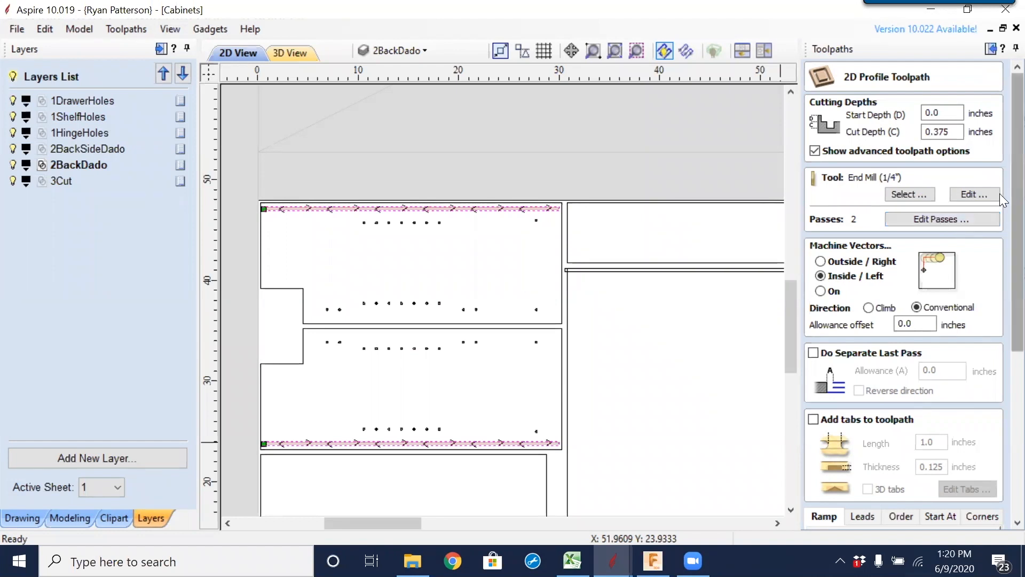
Try the calculation .75-.25 as the Z depth offset, replace it with -Z, and check the toolpath's cut depth.
scroll(1000, 267, "down", 5)
left_click(986, 465)
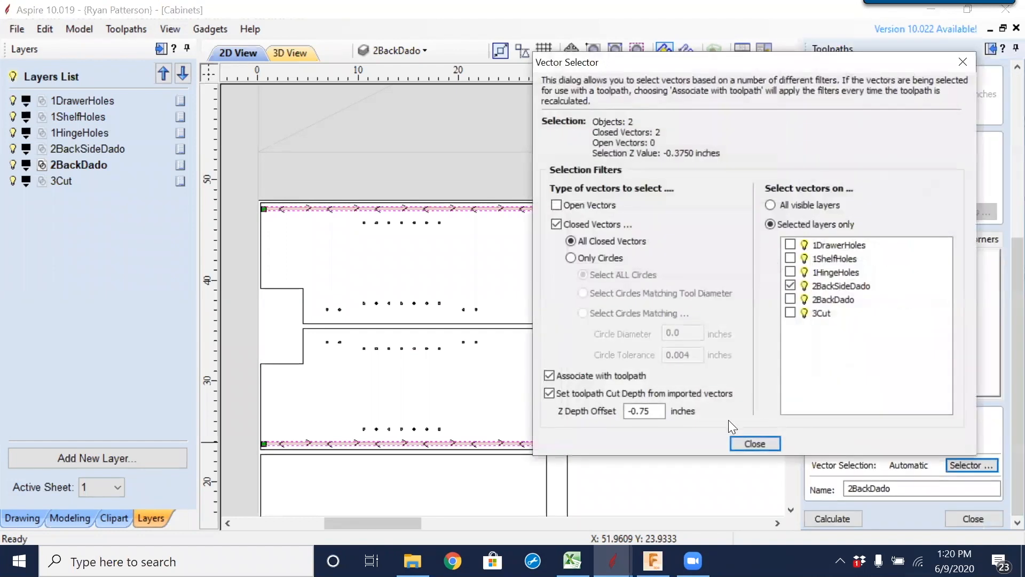
left_click_drag(649, 414, 632, 414)
key("ctrl+z")
left_click_drag(662, 410, 616, 418)
type(".75-.25")
key("equal")
type("-Z")
left_click(755, 443)
scroll(999, 299, "up", 3)
scroll(1000, 246, "up", 5)
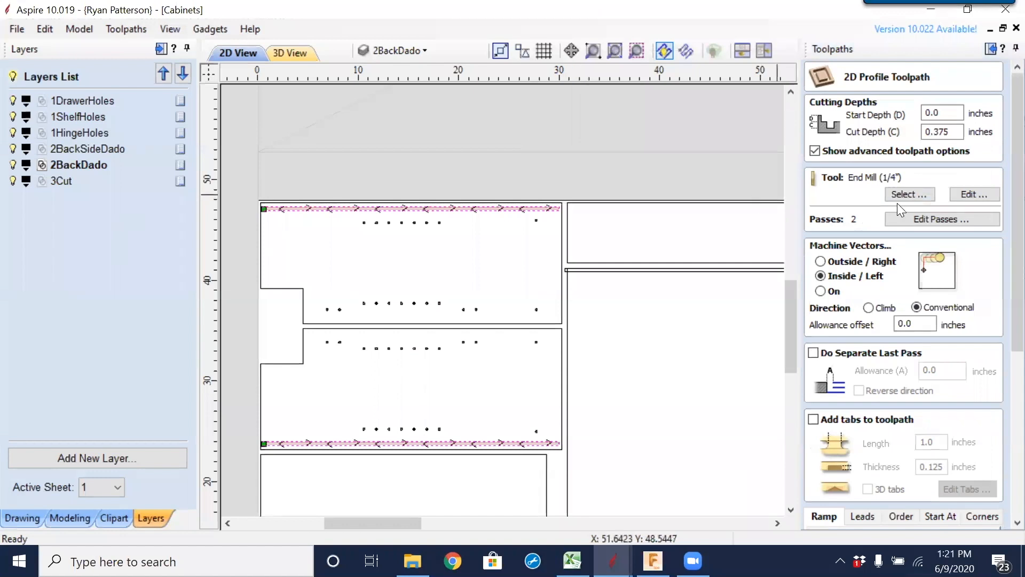
scroll(1002, 195, "down", 5)
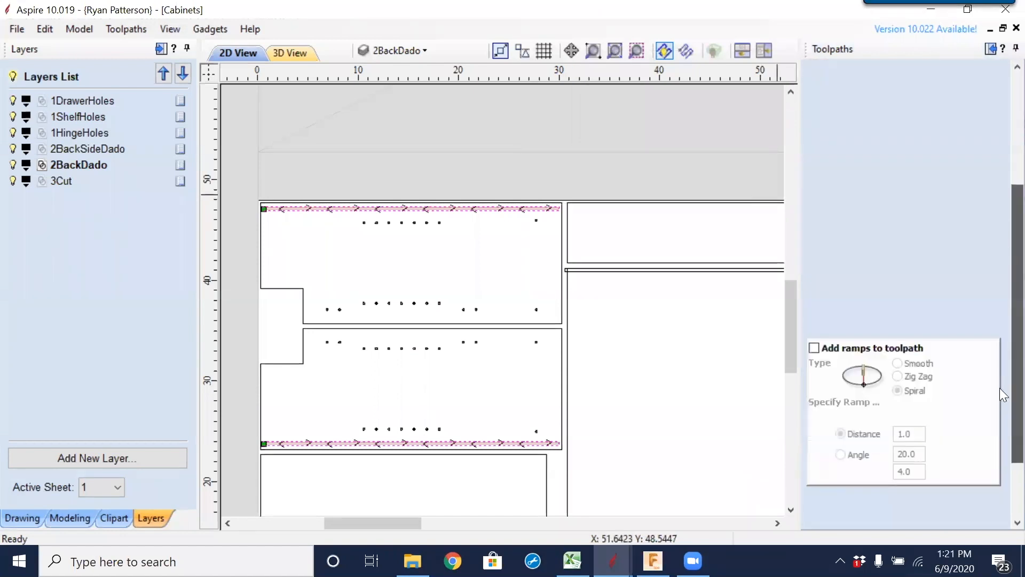
Calculate the 2BackDado toolpath and inspect the cabinet back's dado vectors in the 2D view.
left_click(827, 520)
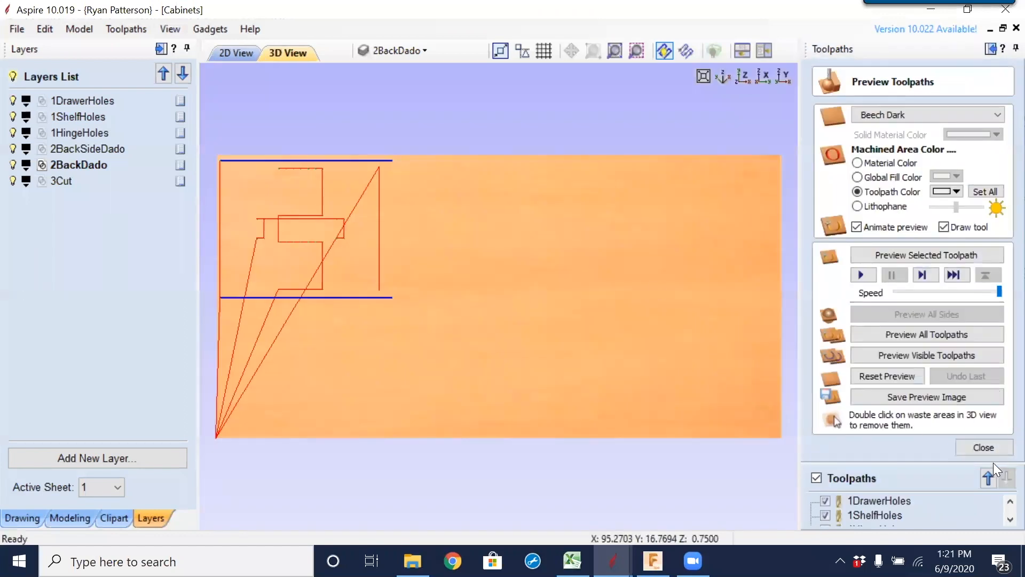
left_click(985, 452)
left_click(231, 56)
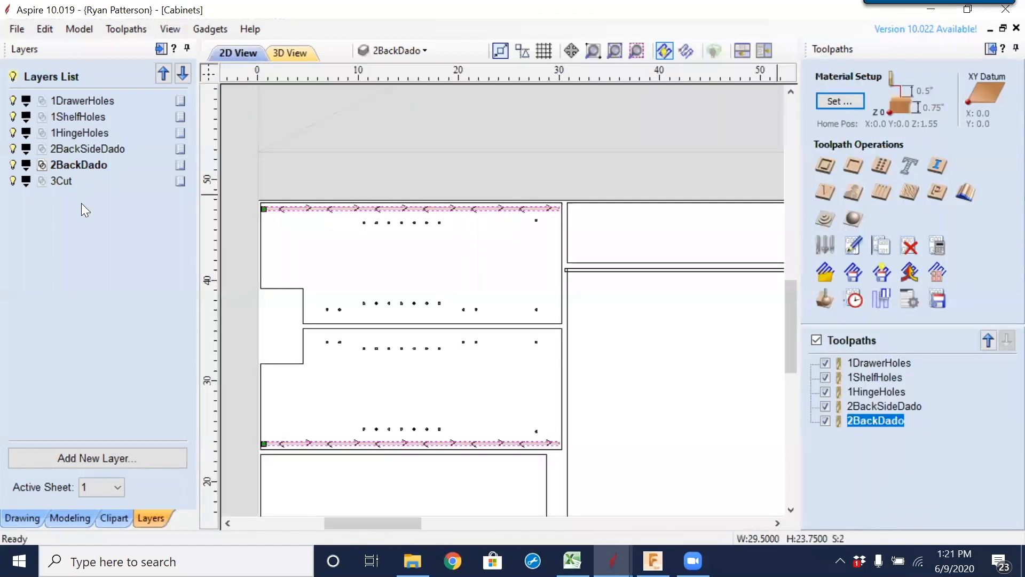
scroll(617, 305, "down", 3)
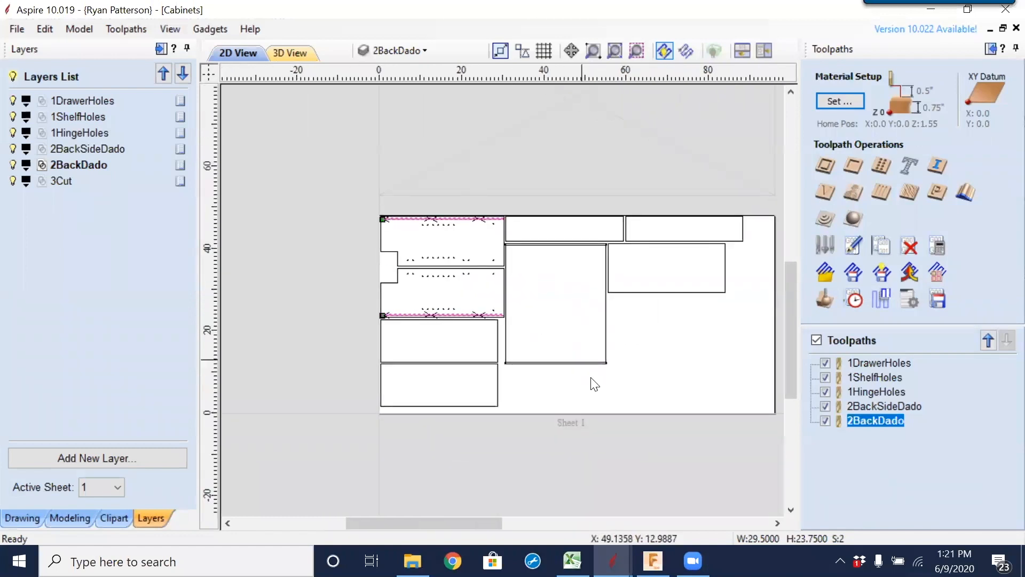
scroll(593, 374, "up", 3)
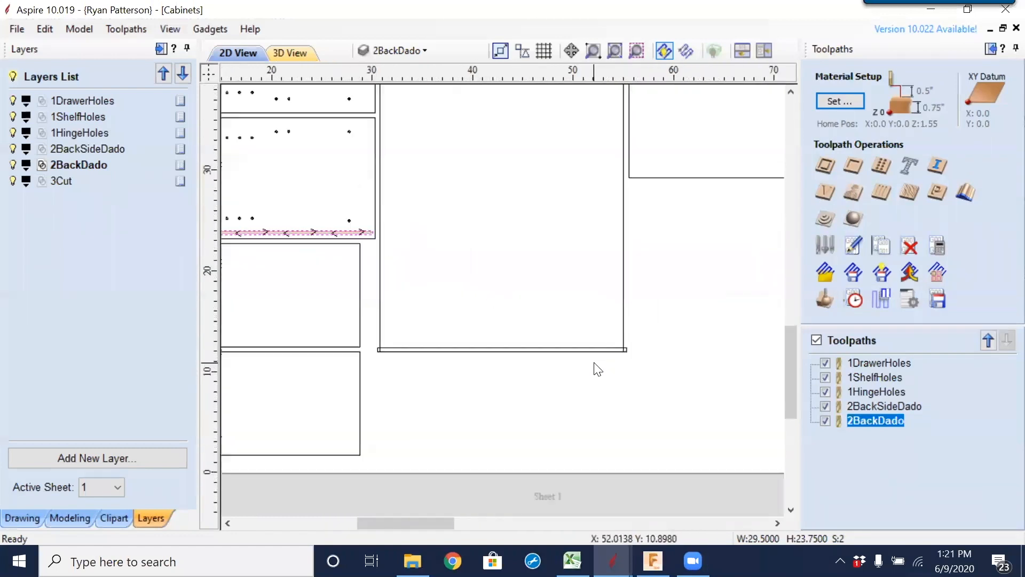
Change the 2BackDado toolpath's vector selection from the 2BackSideDado layer to 2BackDado, recalculate it and return to the 2D view.
double_click(882, 420)
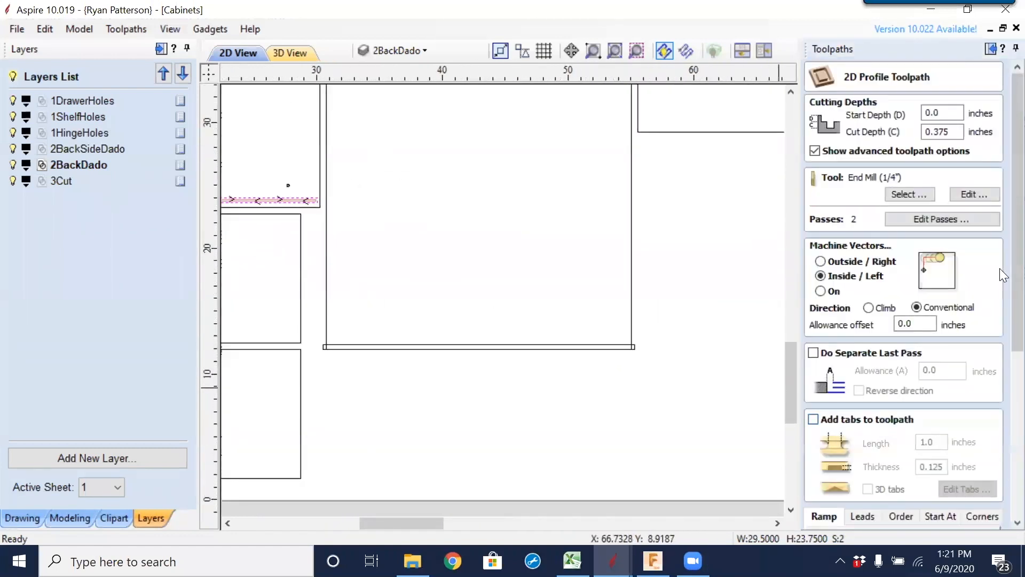
scroll(1004, 275, "down", 5)
left_click(972, 465)
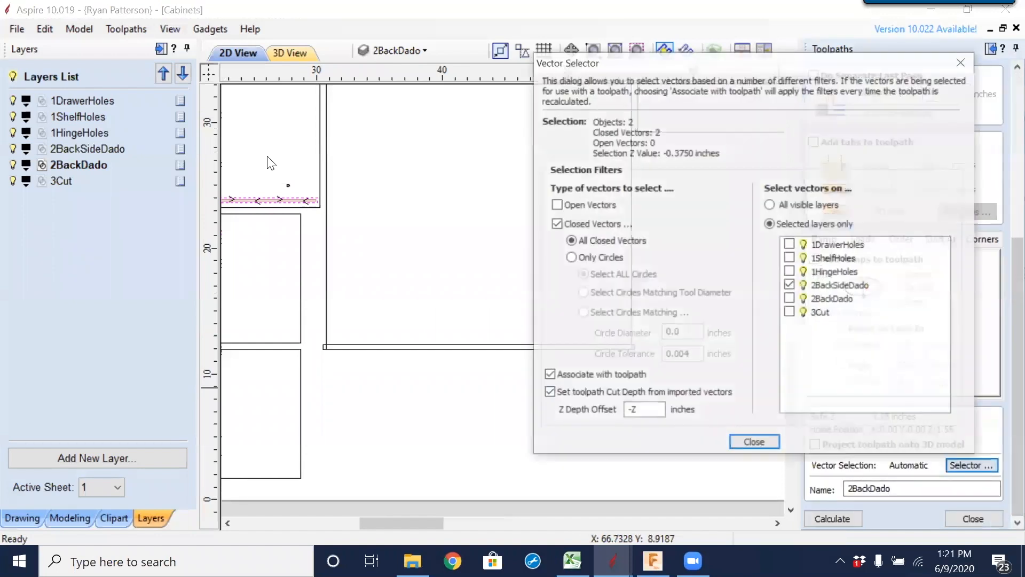
left_click(790, 286)
left_click(790, 299)
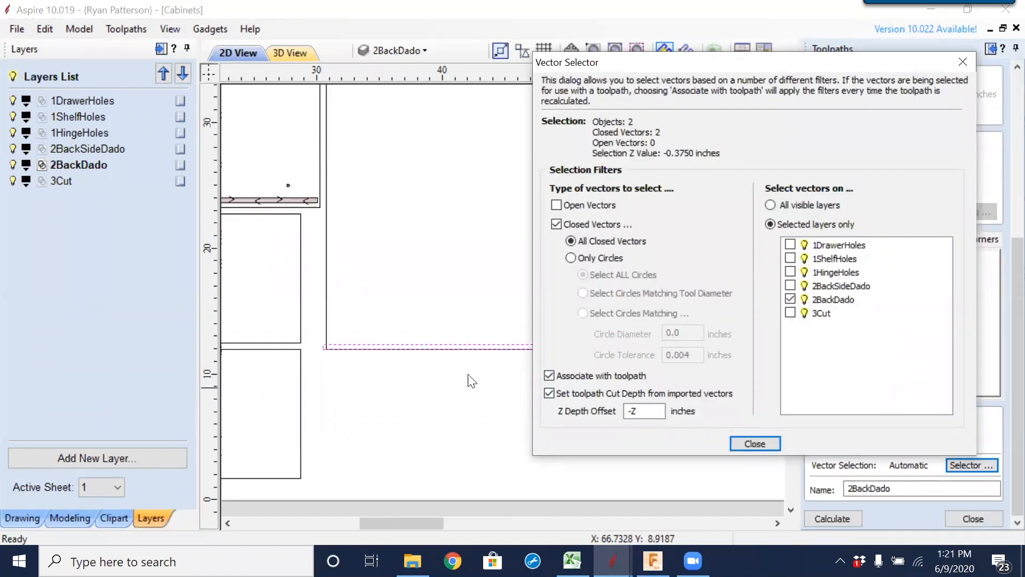
left_click(753, 445)
left_click(828, 518)
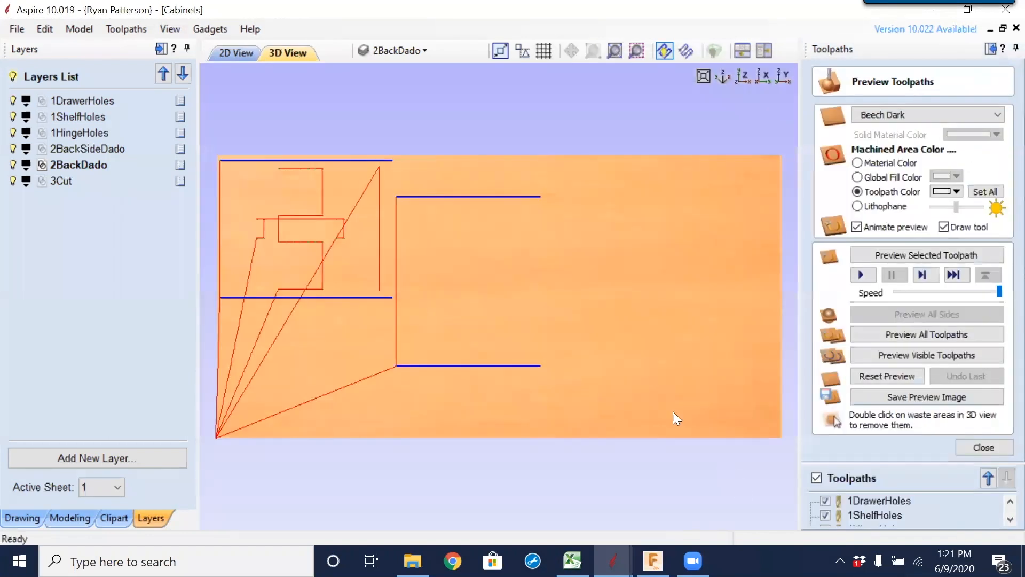
left_click(236, 54)
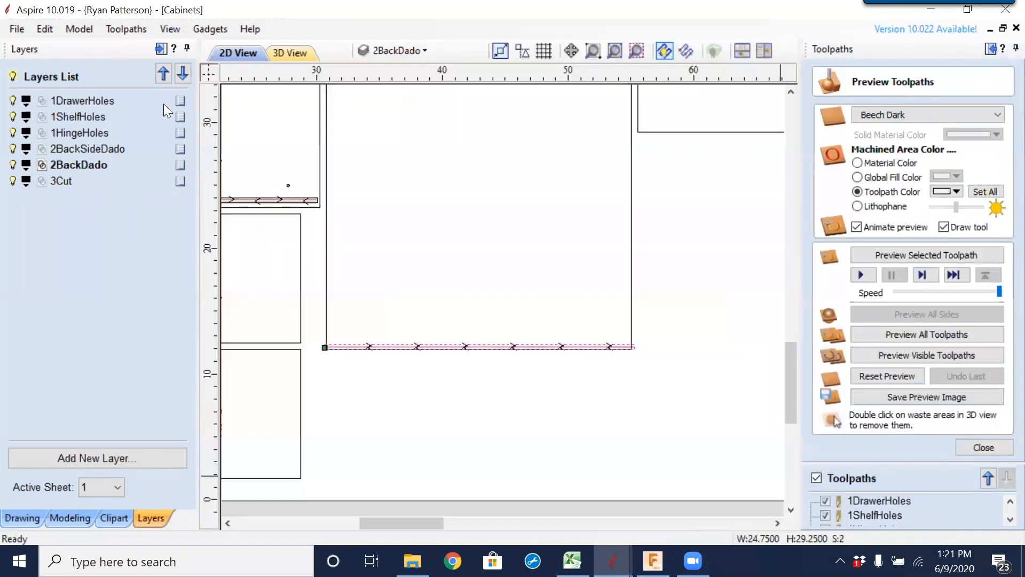
Make 3Cut the active layer and start a 2D Profile toolpath with a .76 inch cut depth.
left_click(56, 182)
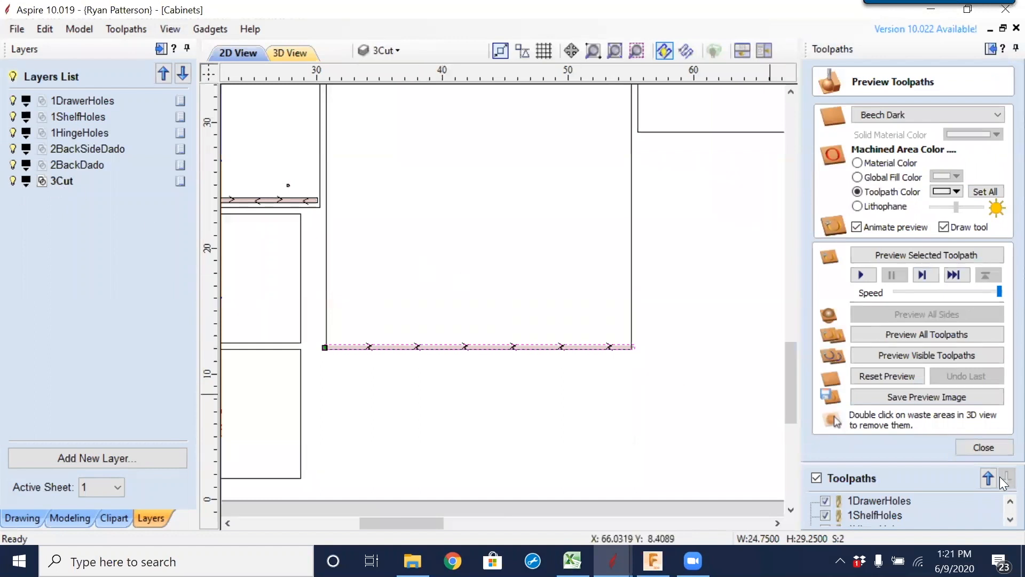
left_click(984, 447)
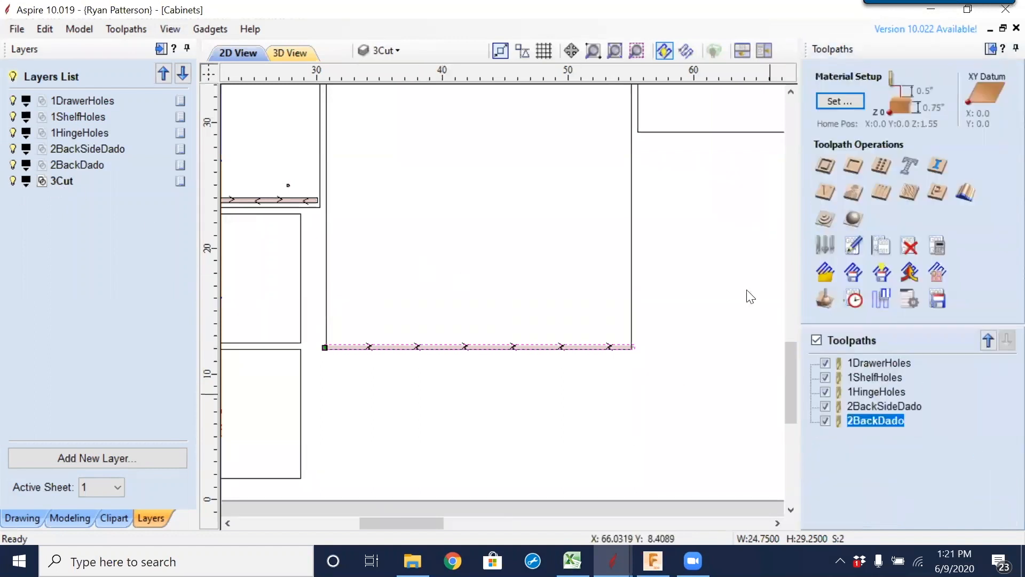
left_click(827, 167)
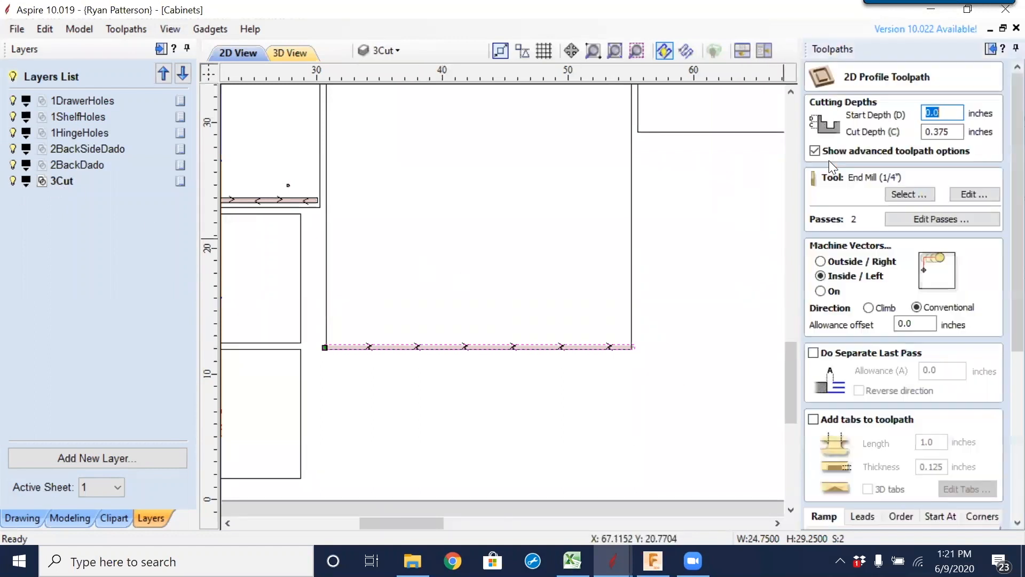
double_click(959, 131)
type(".76")
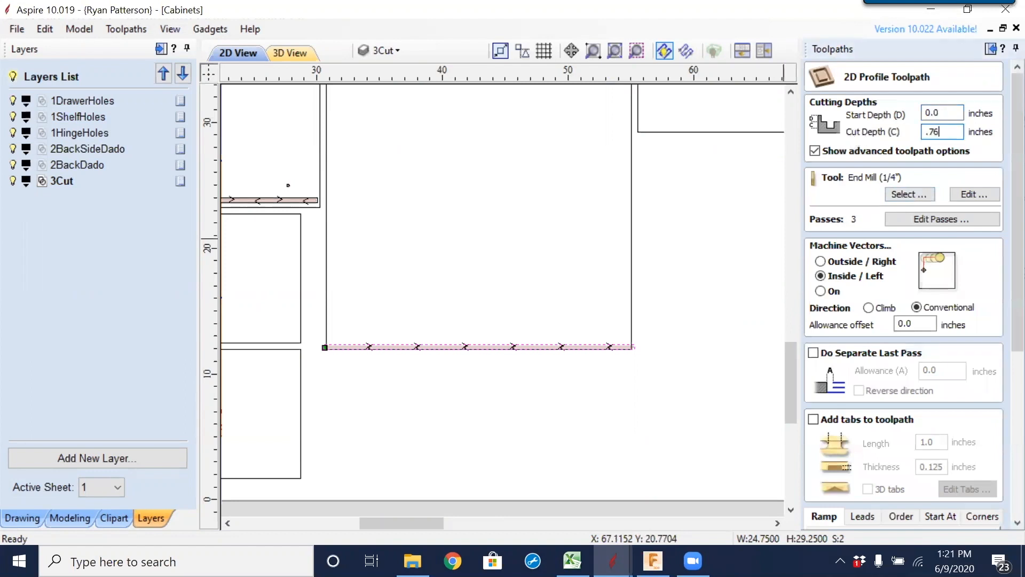
Set the profile toolpath's cut depth to Z+.01 and machine the vectors on the outside.
key("BackSpace")
key("BackSpace")
key("BackSpace")
type(".76")
key("BackSpace")
key("BackSpace")
key("BackSpace")
type("Z+.01")
left_click(821, 261)
Associate the profile toolpath with closed vectors on only the 3Cut layer, with cut depth from imported vectors turned off.
scroll(1002, 235, "down", 5)
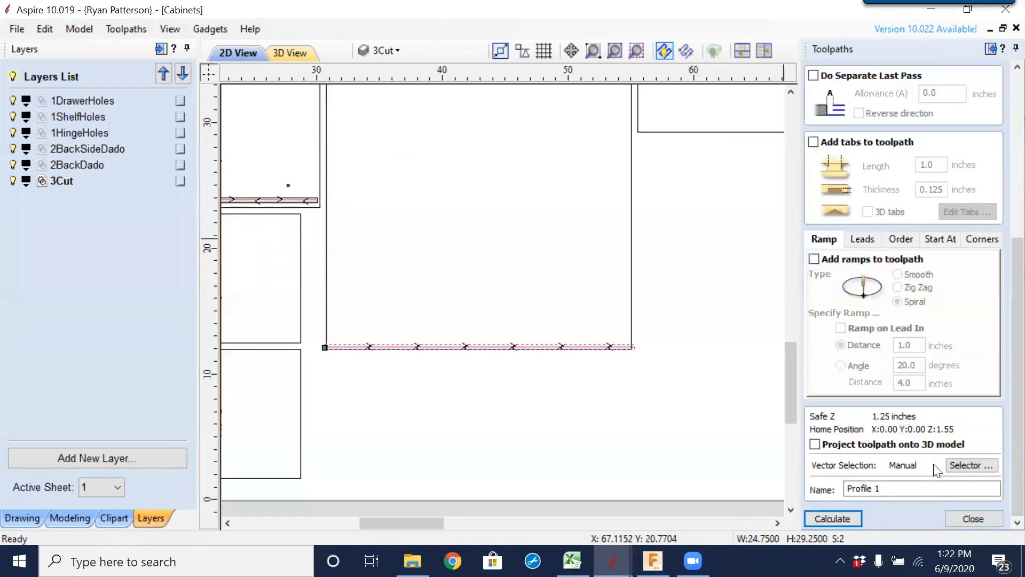
left_click(951, 466)
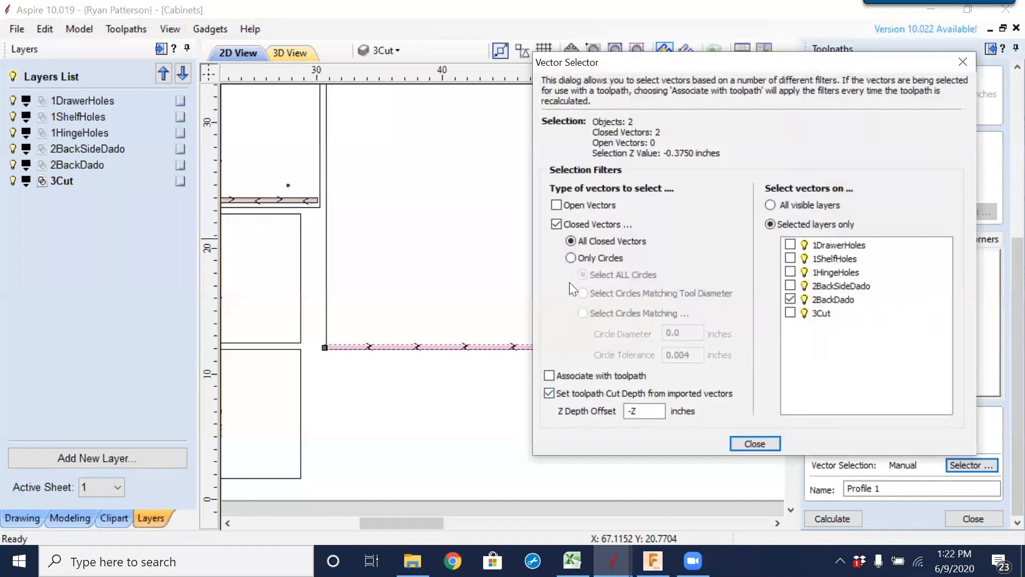
left_click(550, 376)
left_click(791, 299)
left_click(791, 312)
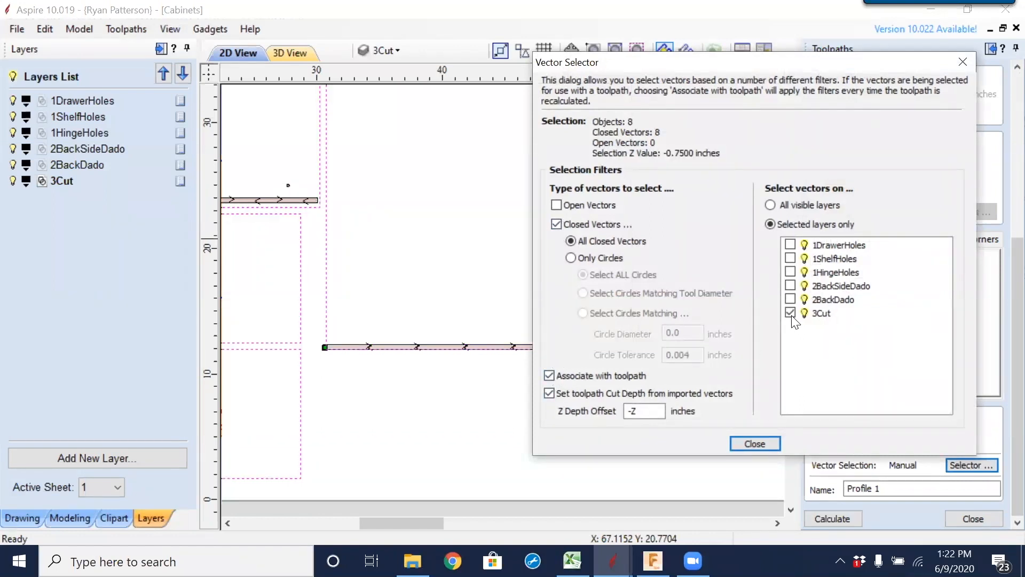
left_click(546, 393)
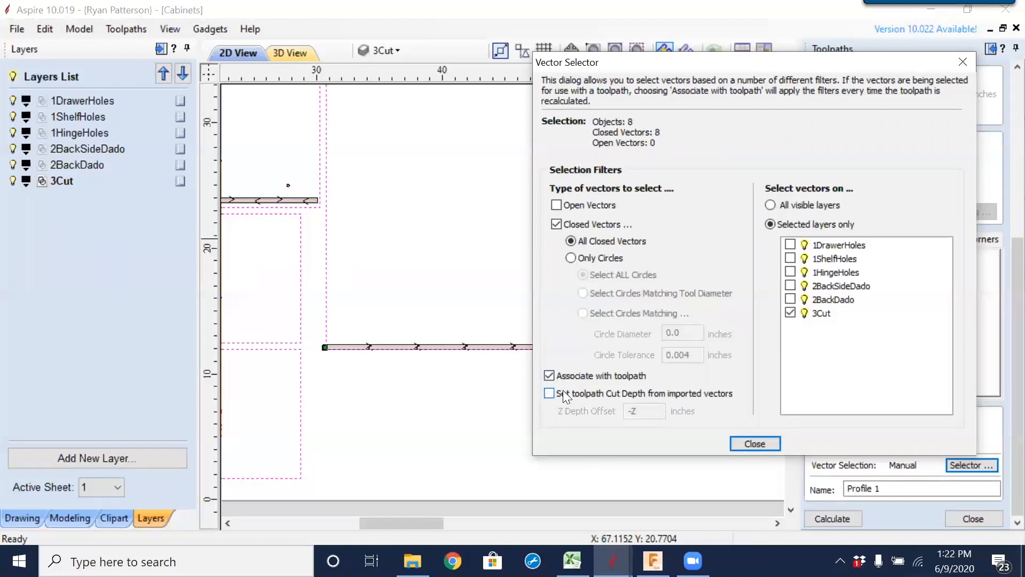
left_click(756, 443)
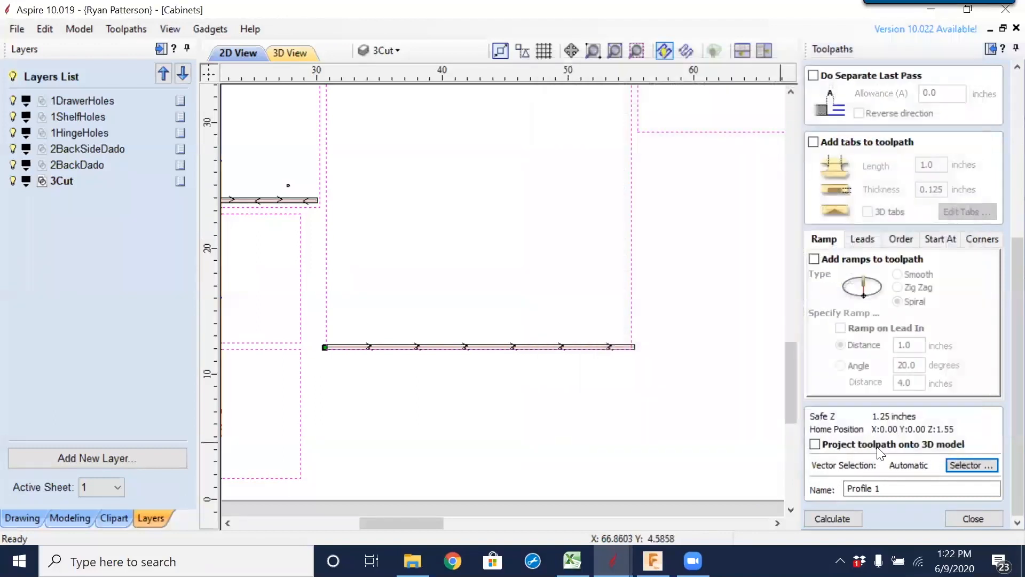
Name the profile toolpath Cut and calculate it, accepting the cut through the material.
scroll(948, 190, "up", 2)
scroll(951, 179, "up", 4)
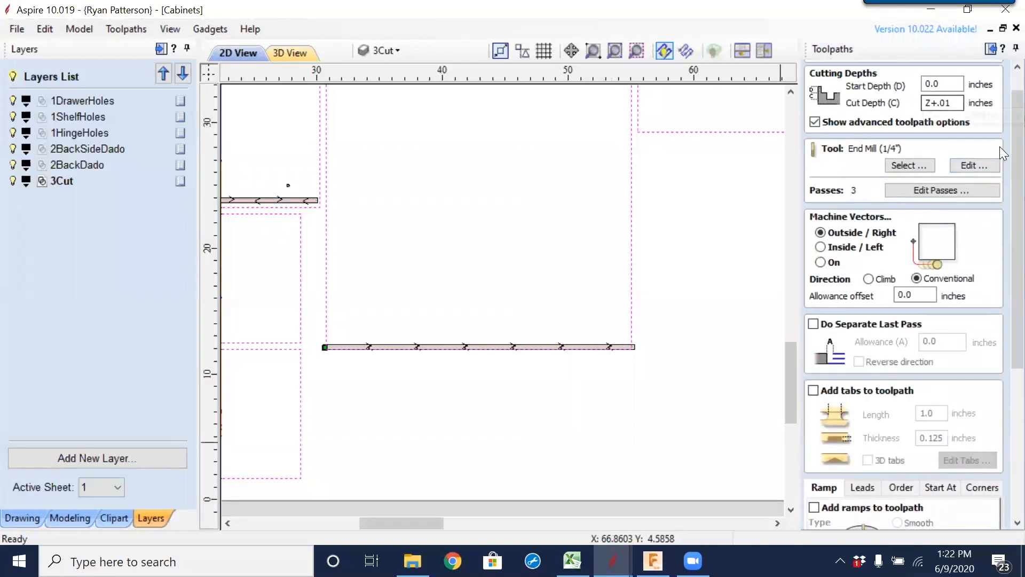
scroll(1000, 152, "down", 6)
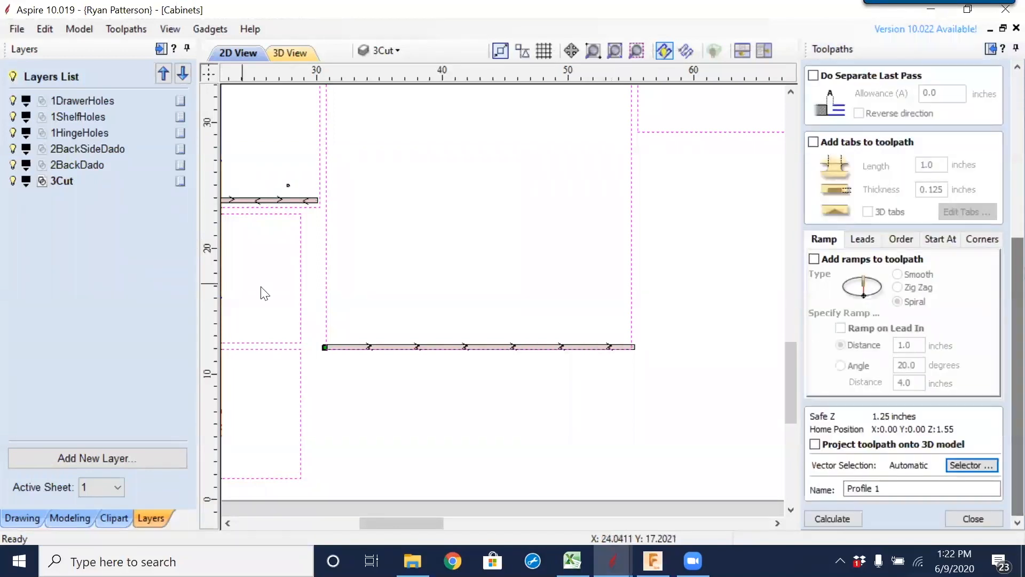
double_click(911, 488)
type("Cut")
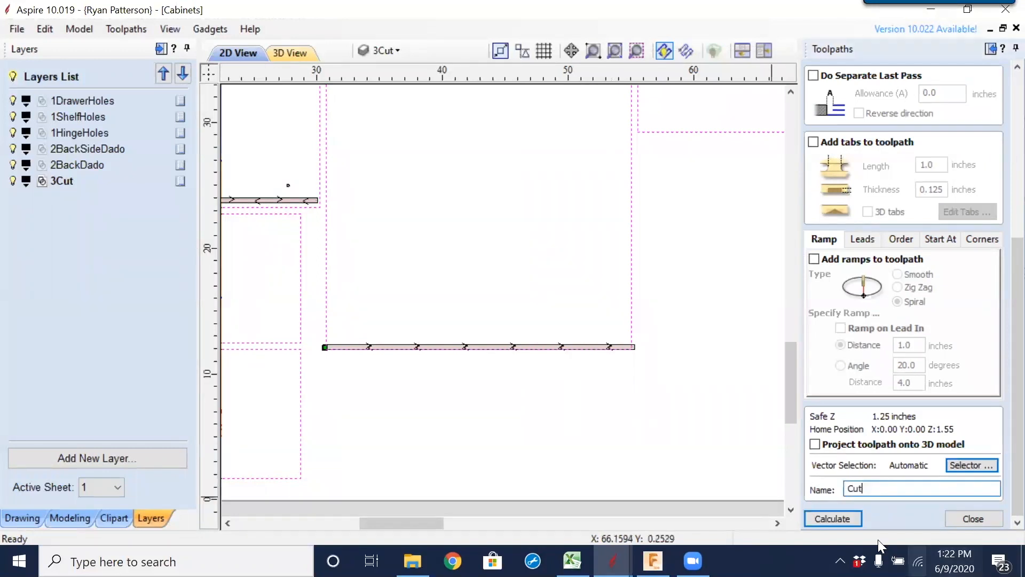
left_click(849, 518)
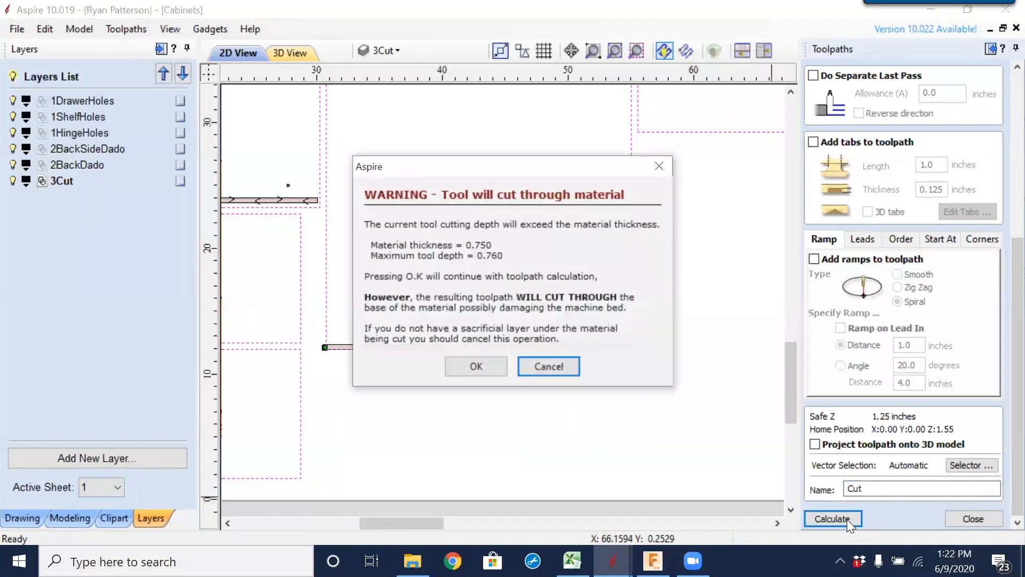
left_click(480, 366)
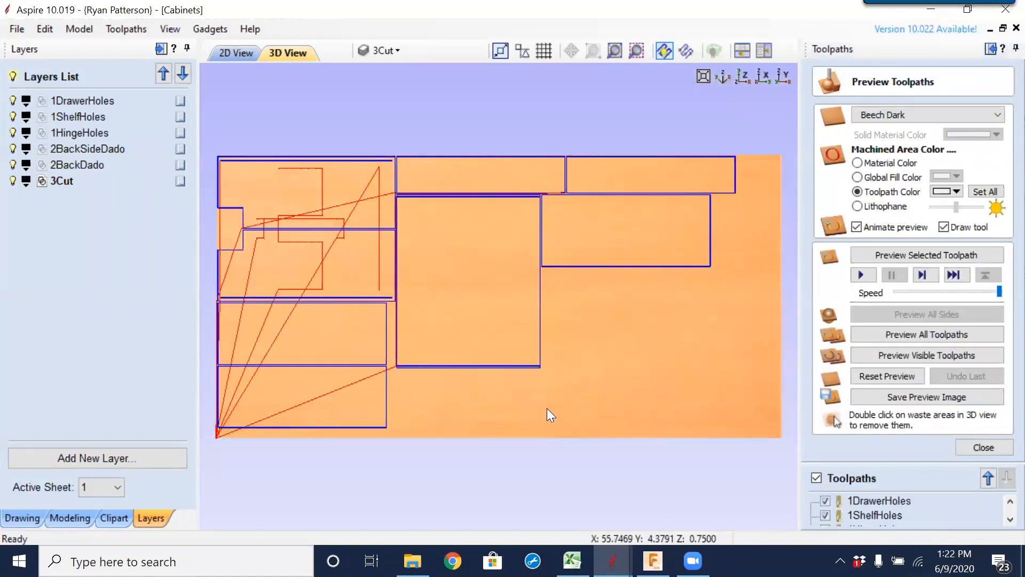
Preview all toolpaths, then show the whole toolpath list and save a toolpath template named Cabinet.
left_click(929, 337)
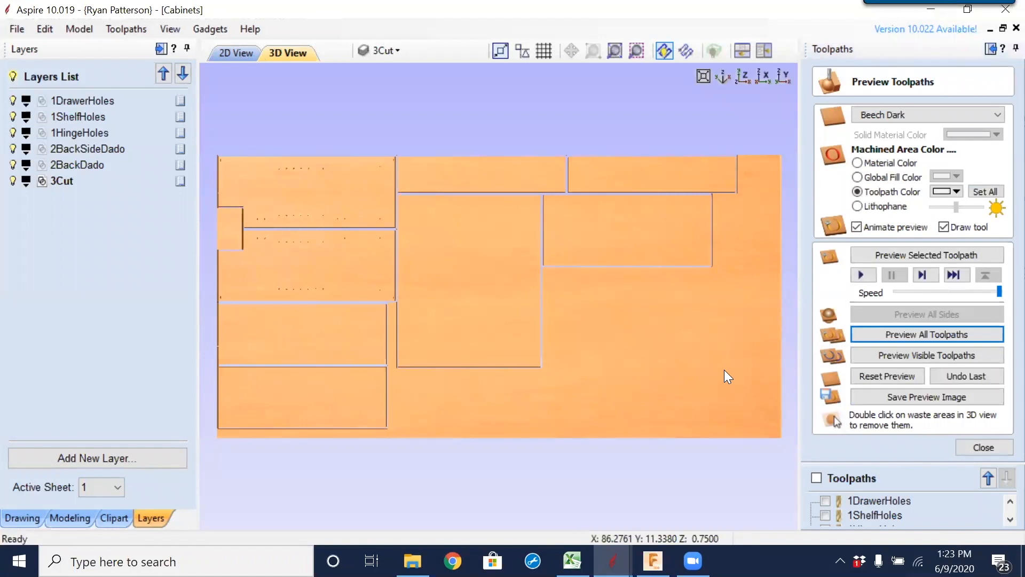
left_click(966, 449)
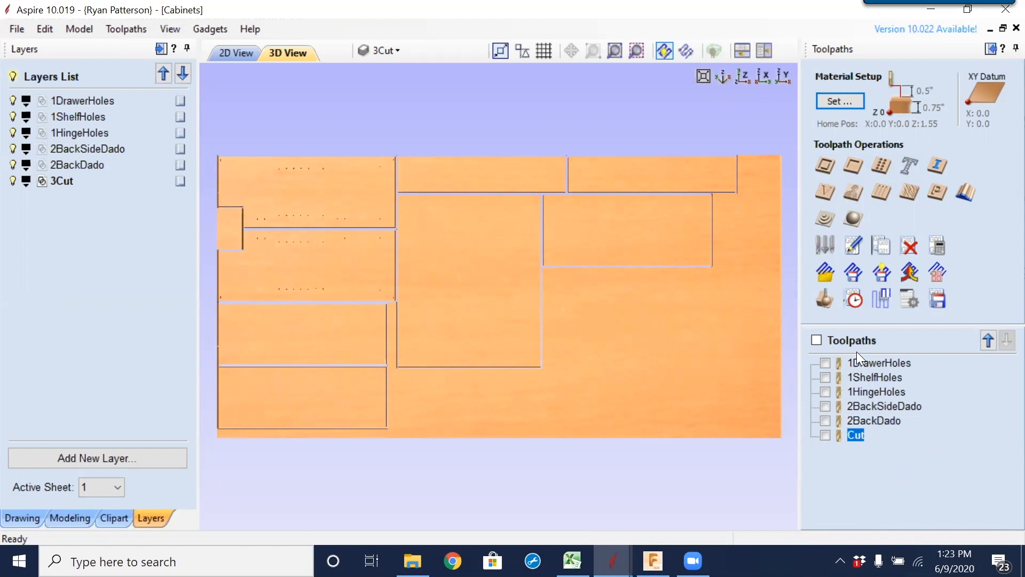
left_click(816, 341)
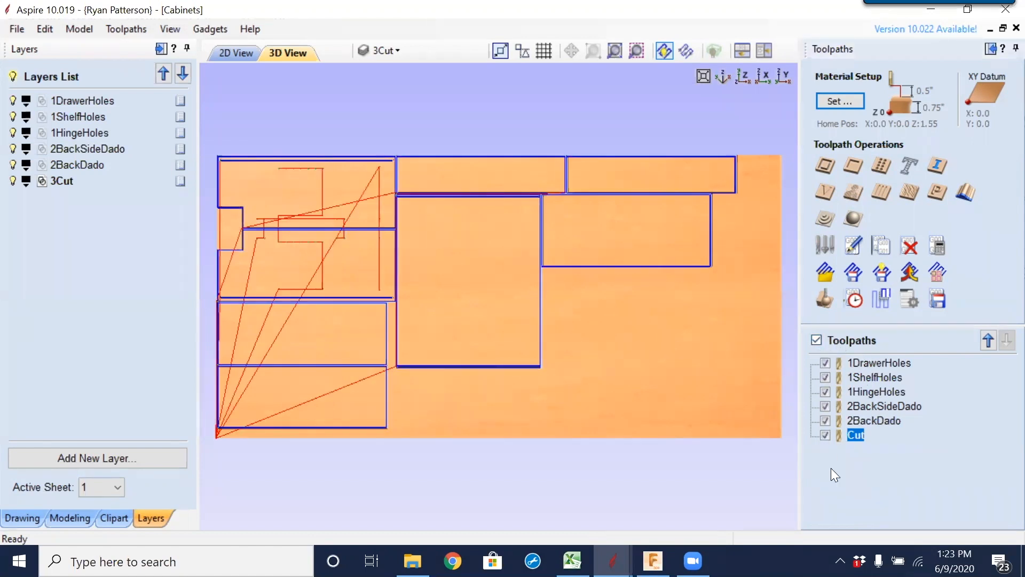
left_click(854, 279)
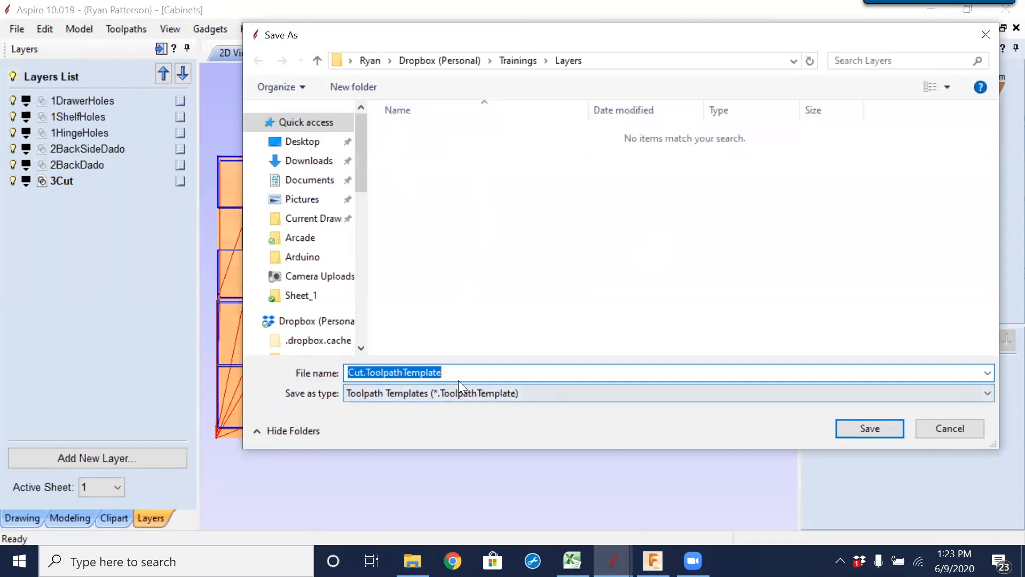
type("Cabinet")
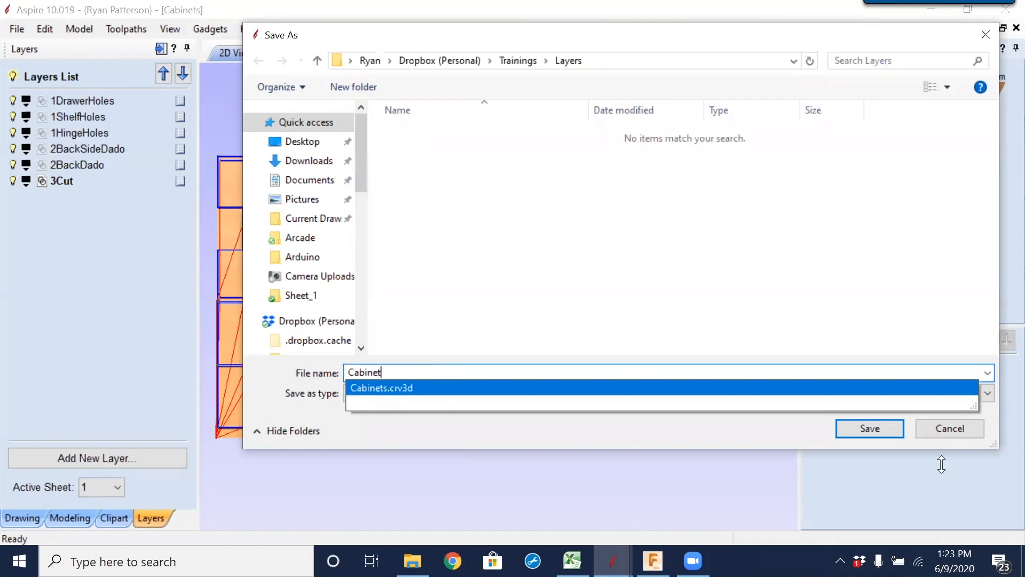
left_click(887, 422)
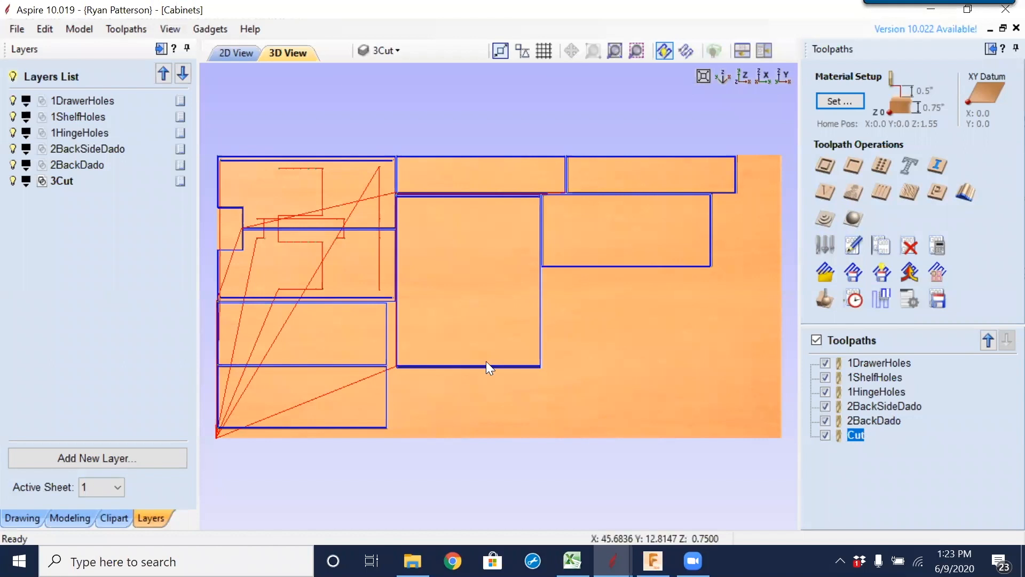
left_click(18, 29)
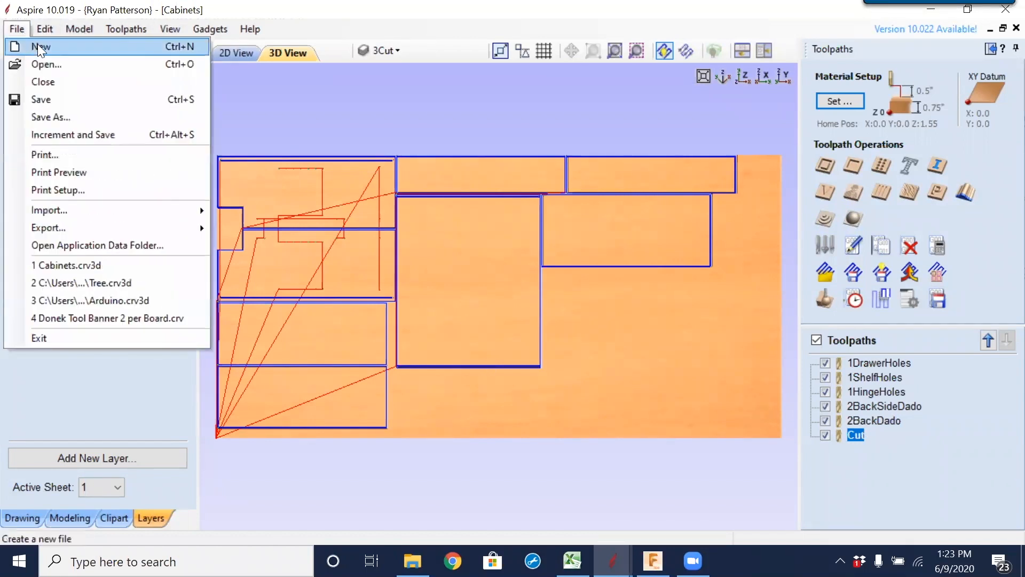
left_click(38, 47)
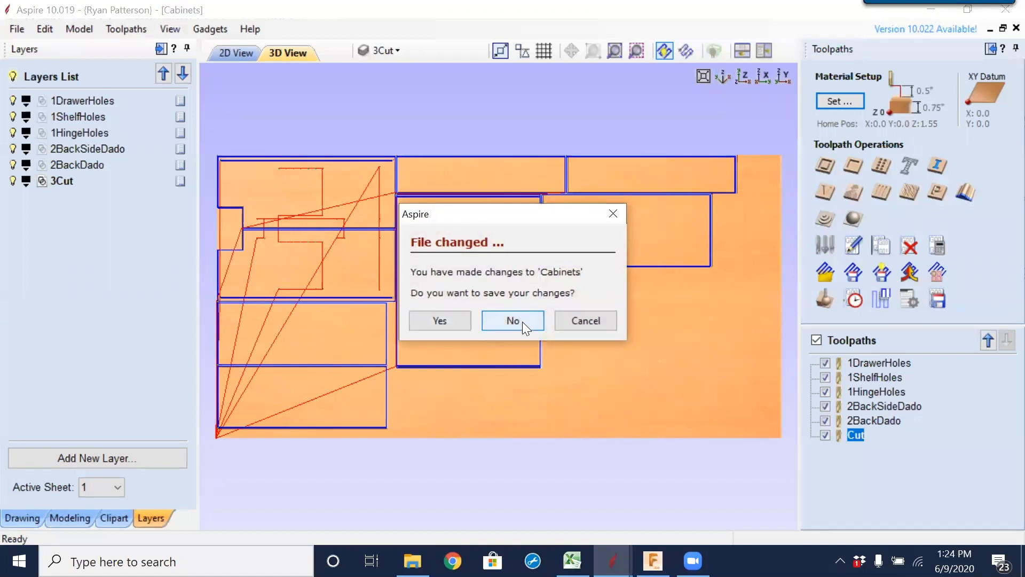
left_click(597, 322)
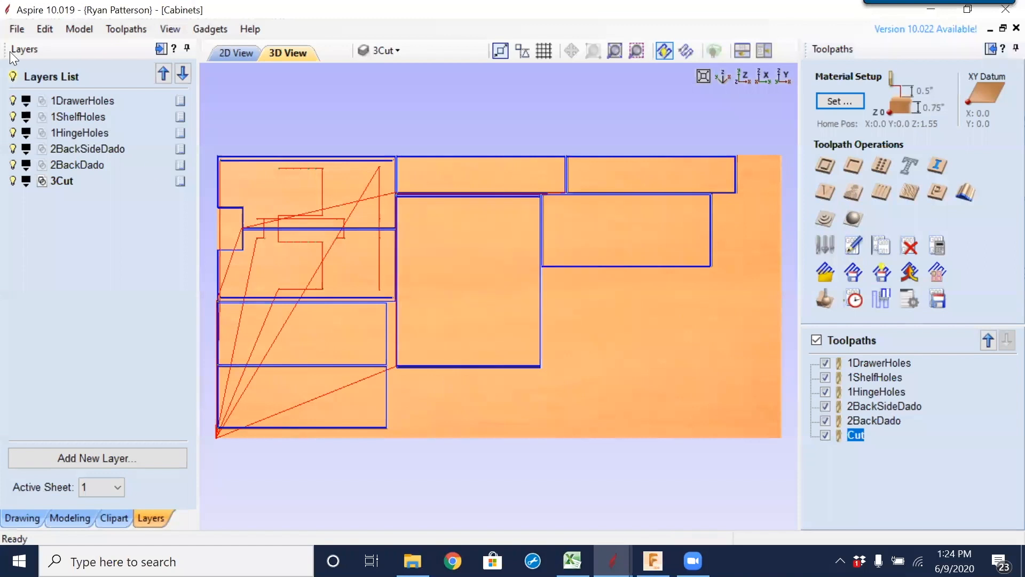
Save the Cabinets file and create a new single-sided job, 96 x 48 x 0.75 inches, zeroed at the machine bed.
left_click(17, 29)
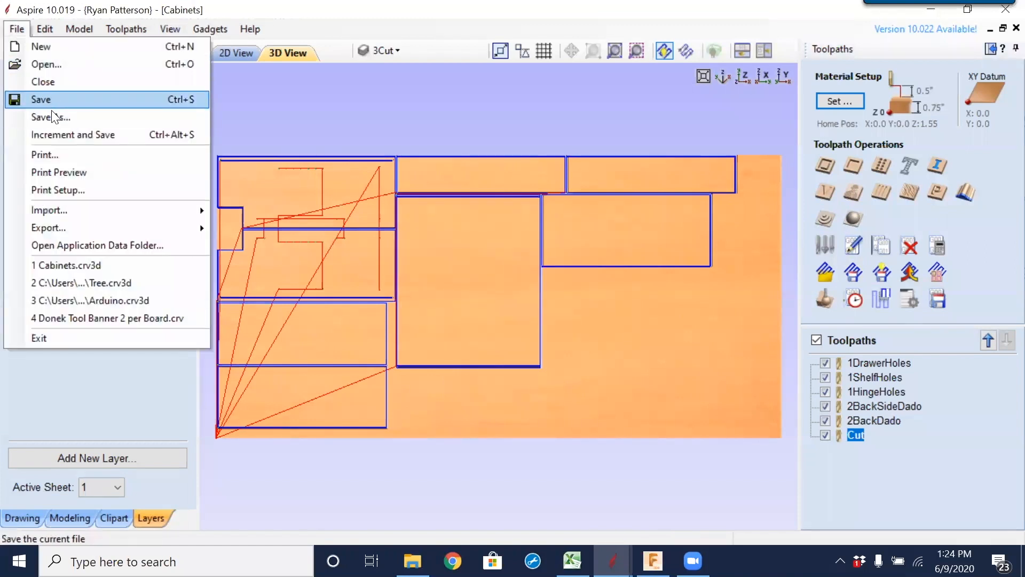
left_click(48, 97)
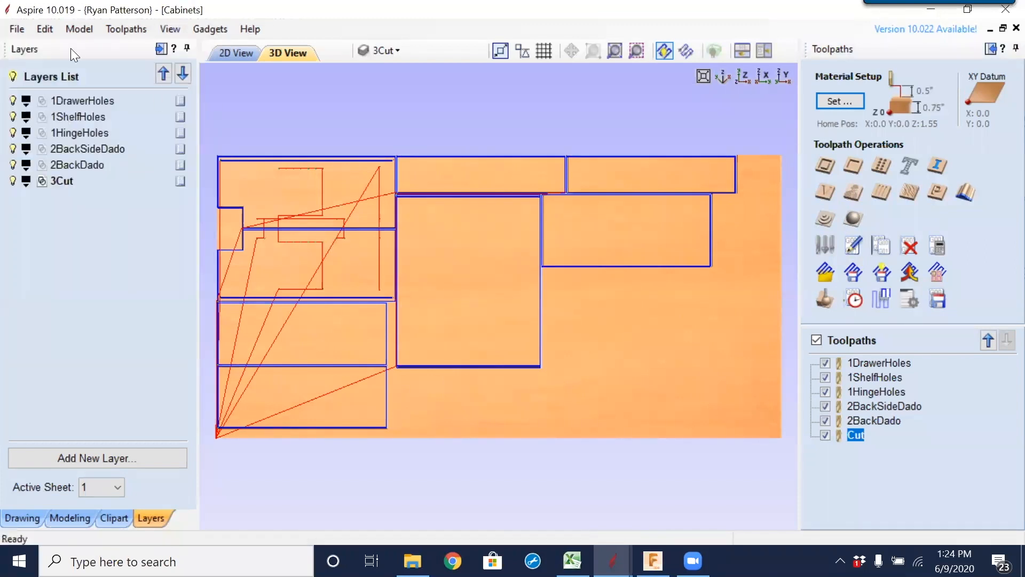
left_click(17, 29)
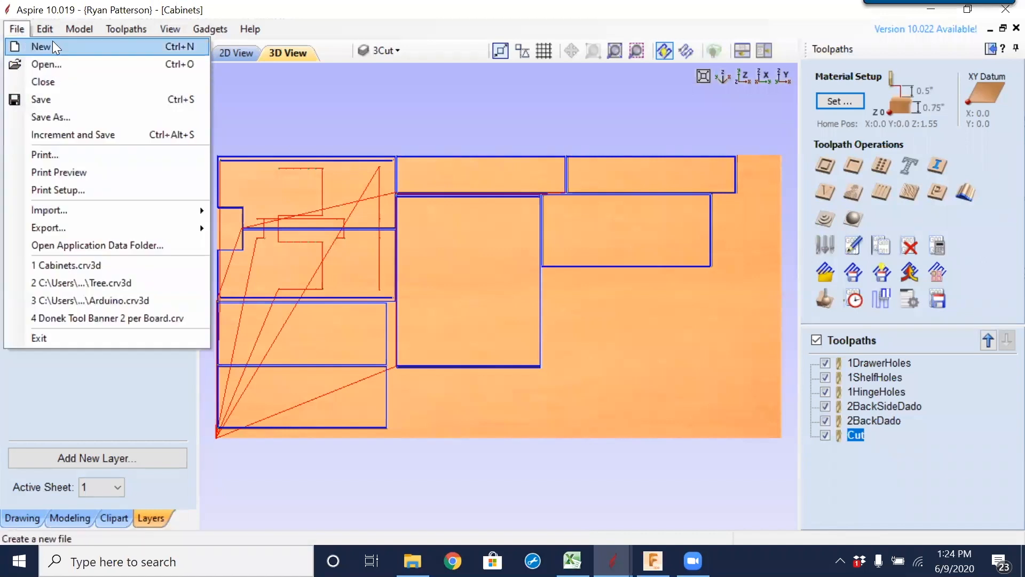
left_click(50, 47)
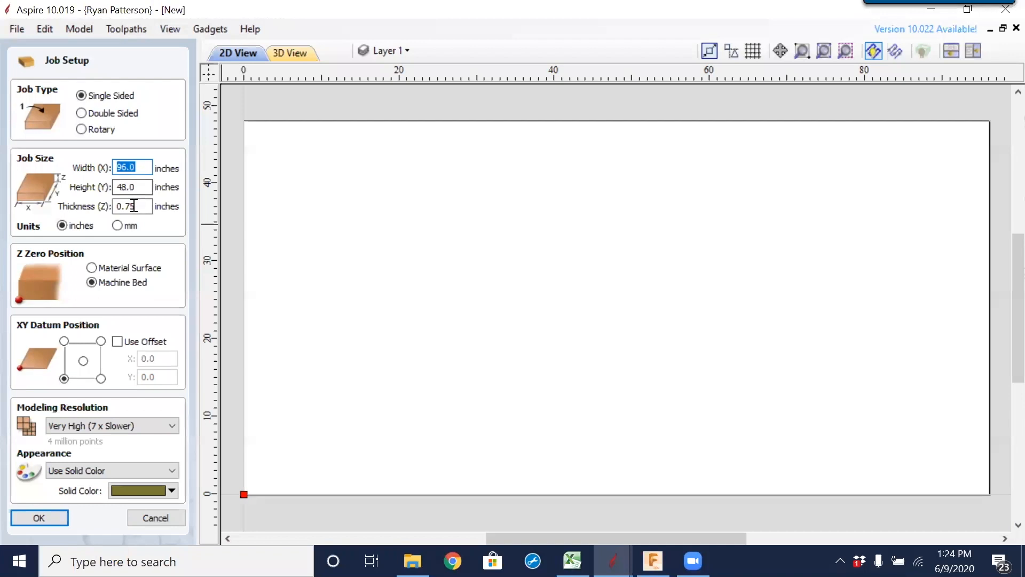
left_click(52, 518)
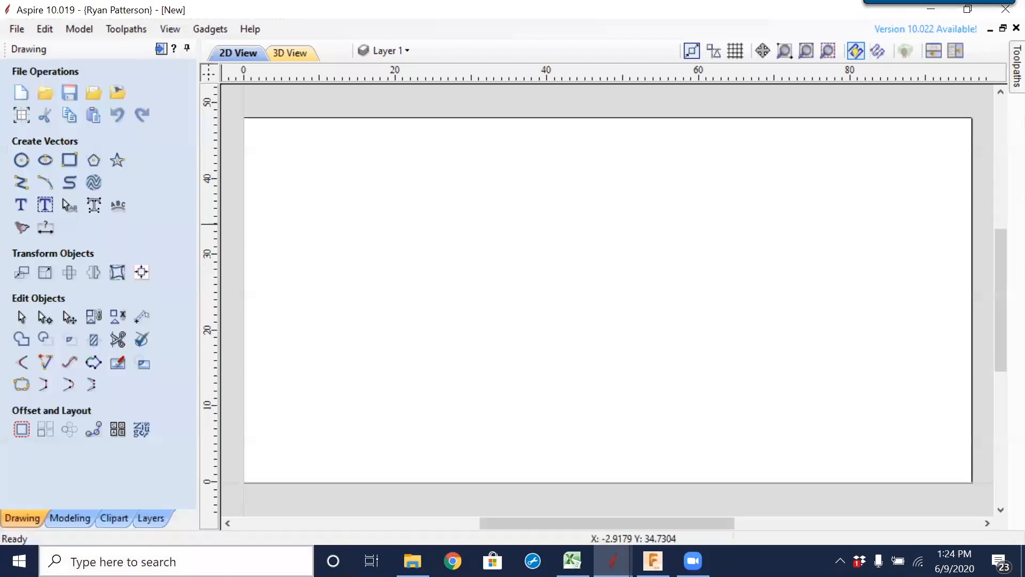
Find and launch CabinetPartsPro from the Windows search.
left_click(285, 550)
type("cabinet")
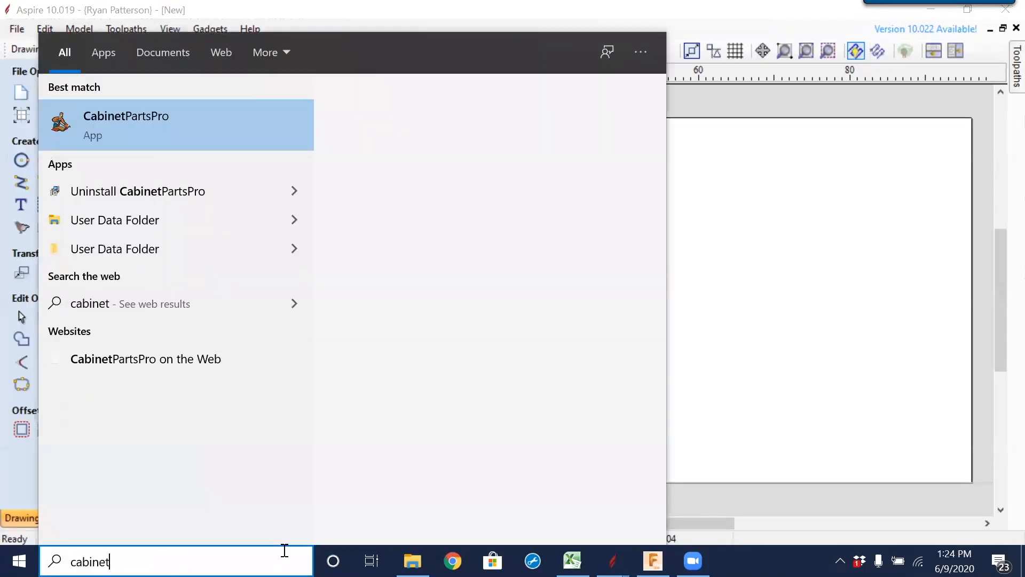
left_click(193, 116)
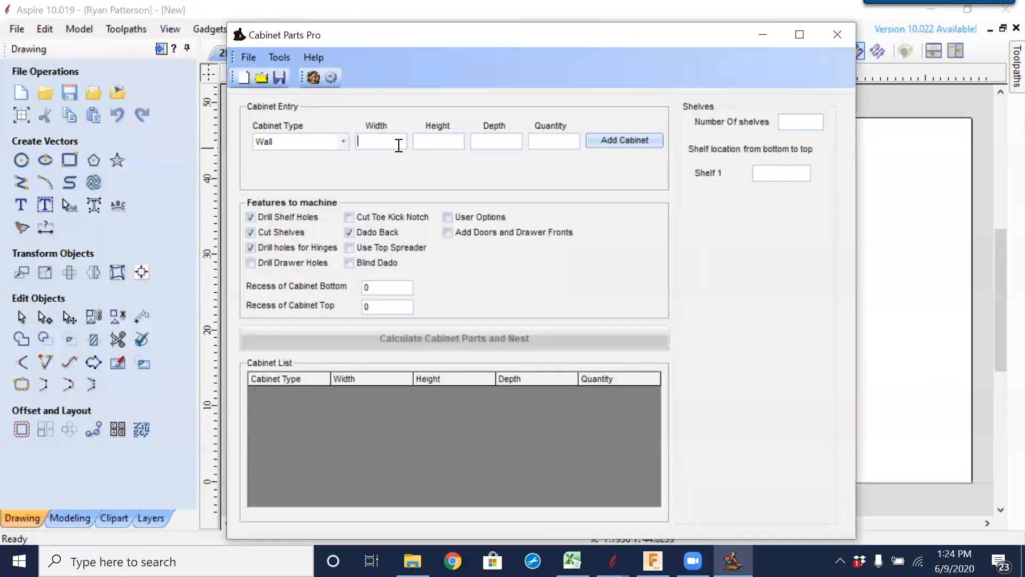
Add three Base cabinets to the cabinet list, 30 wide, 30 high and 21 deep.
left_click(344, 142)
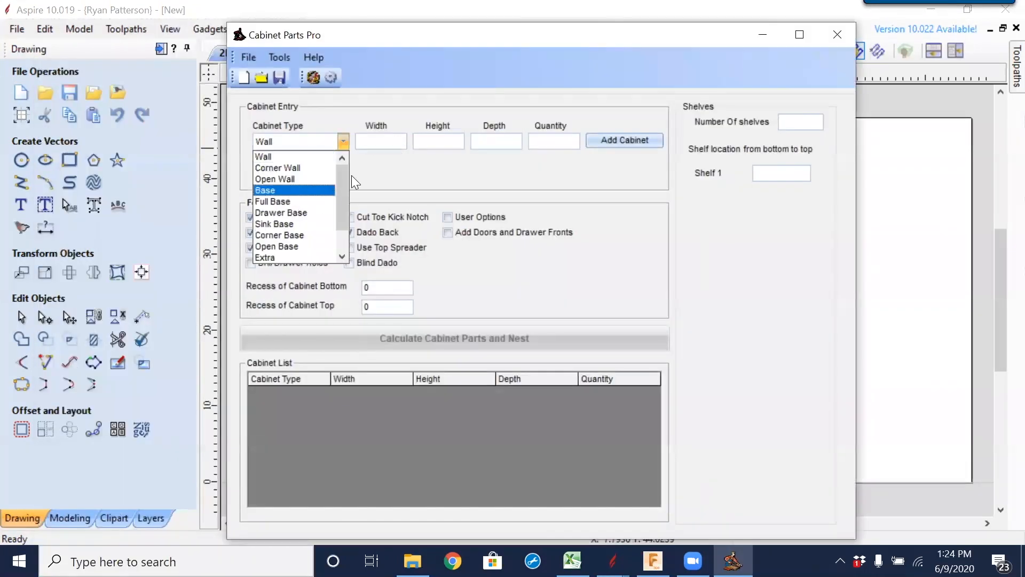
left_click(337, 189)
type("30")
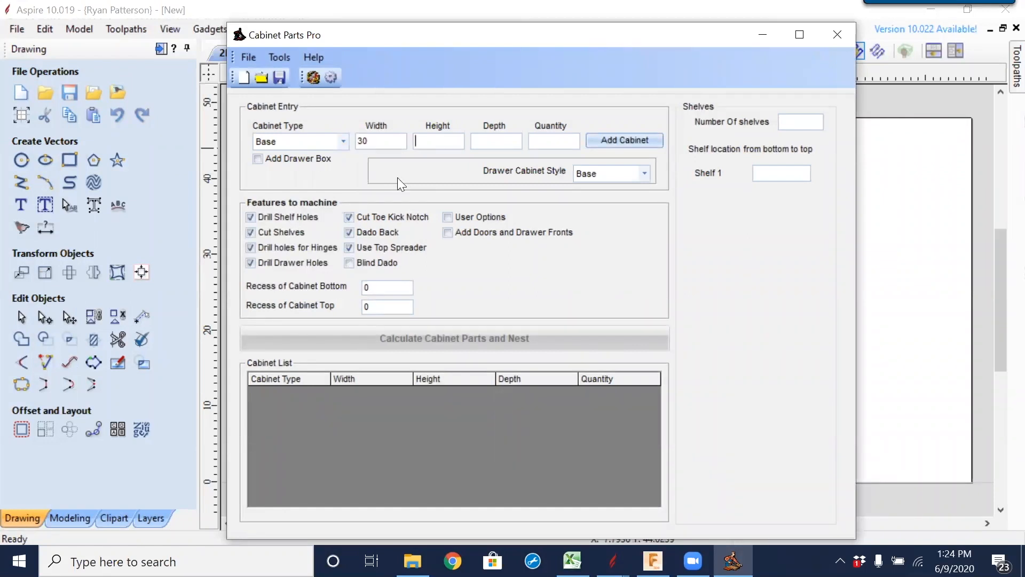
key("Tab")
type("30")
key("Tab")
type("1")
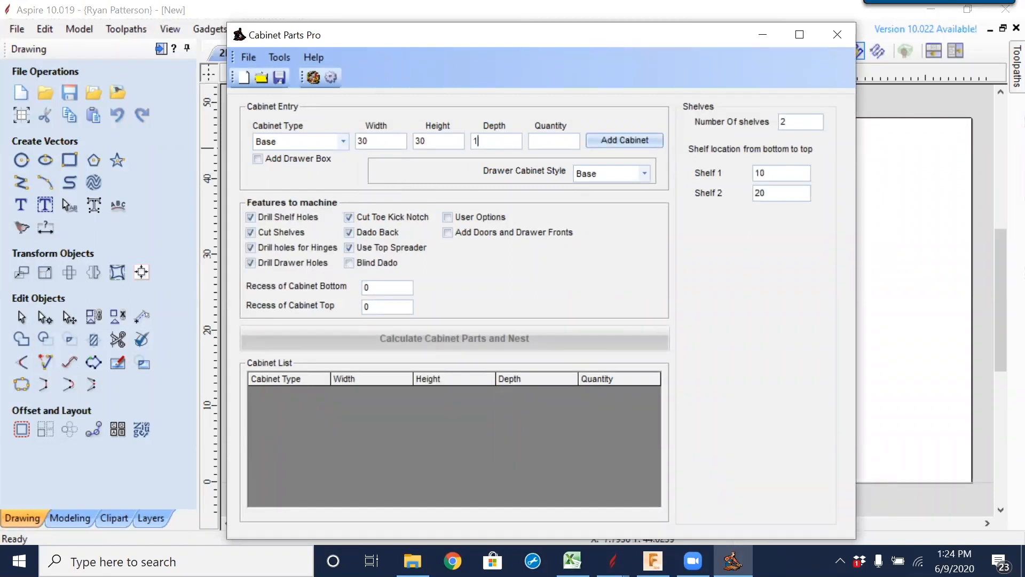
type("2")
type("3")
key("Return")
Add two more Base cabinets with the same width and height but a depth of 12.
key("Tab")
key("Tab")
type("12")
key("Tab")
type("2")
key("Return")
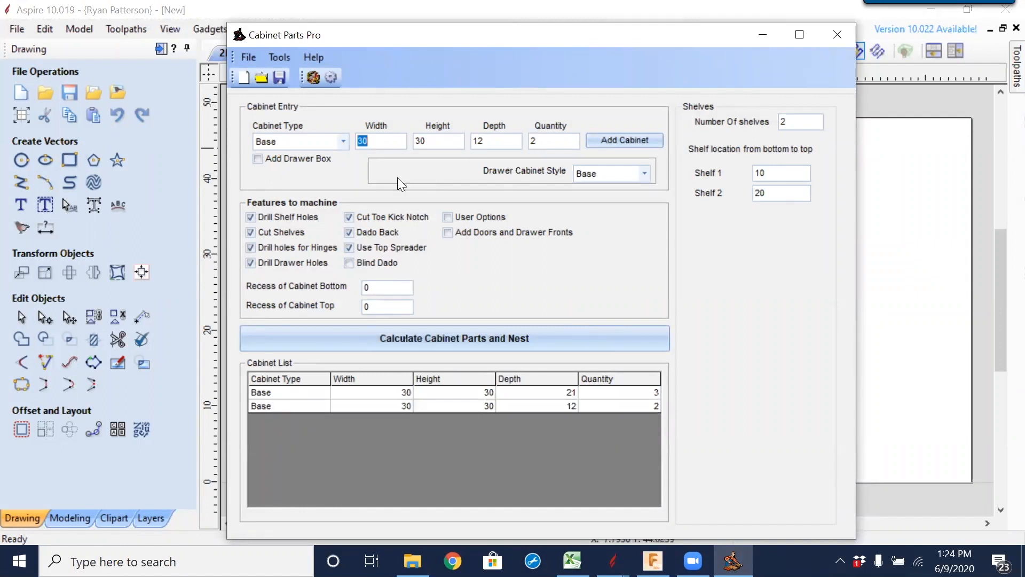
Calculate and nest the cabinet parts, then copy the nested sheets for Vectric.
left_click(449, 337)
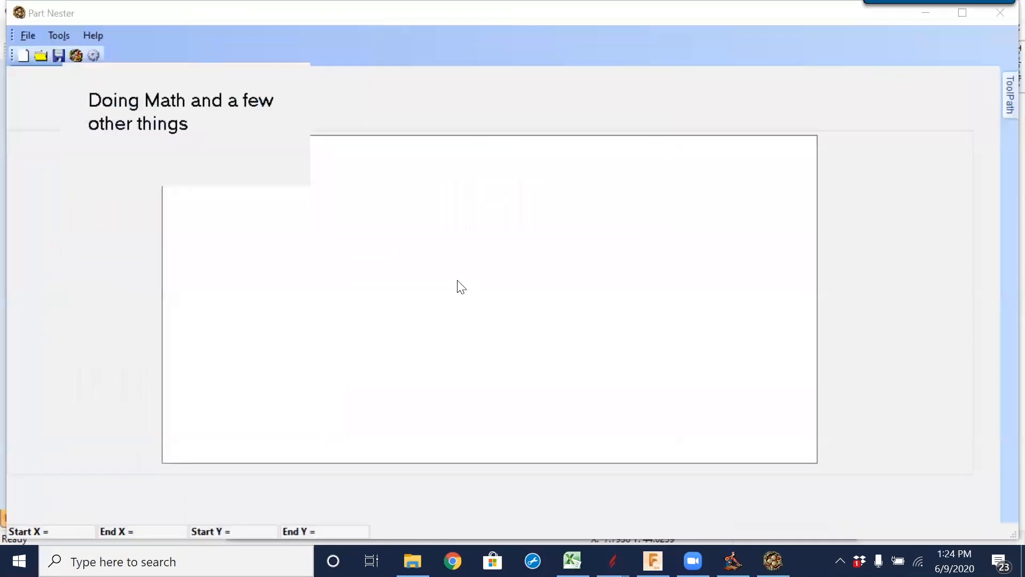
left_click(59, 35)
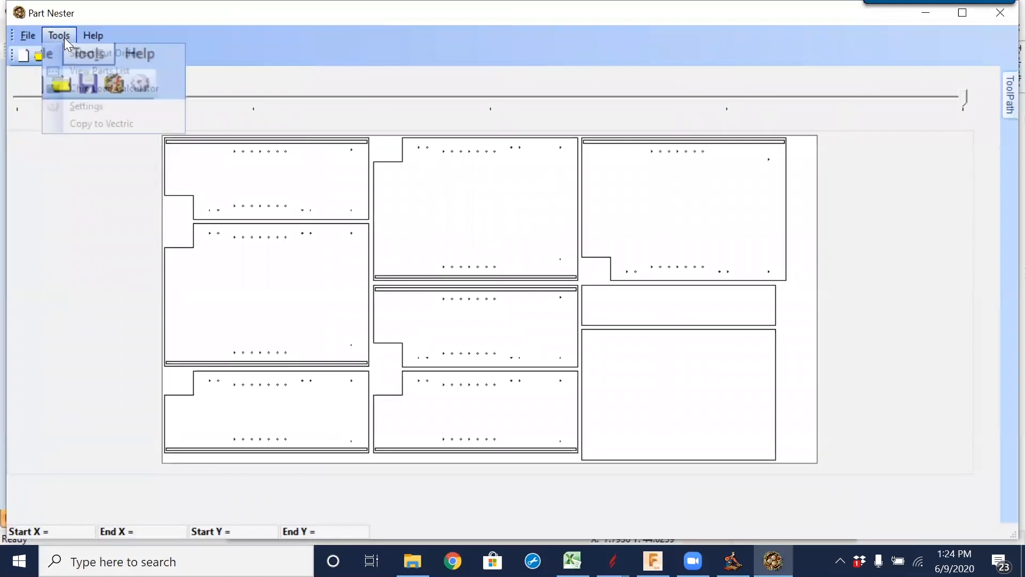
left_click(104, 125)
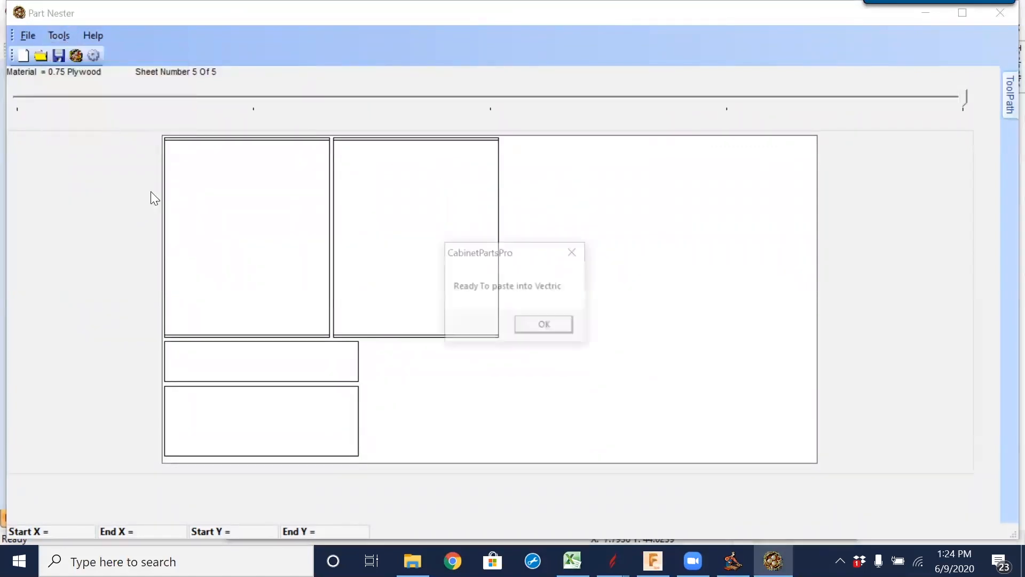
left_click(546, 327)
Switch to Aspire and bring the copied nested parts into the new job, dismissing the template and output folder messages.
mouse_move(613, 561)
left_click(611, 491)
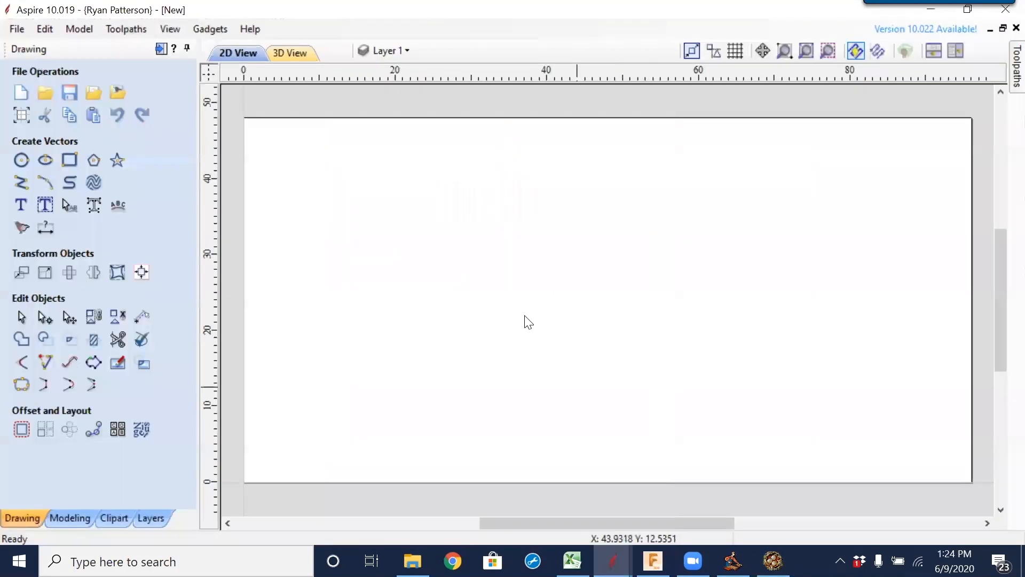
right_click(525, 316)
left_click(580, 225)
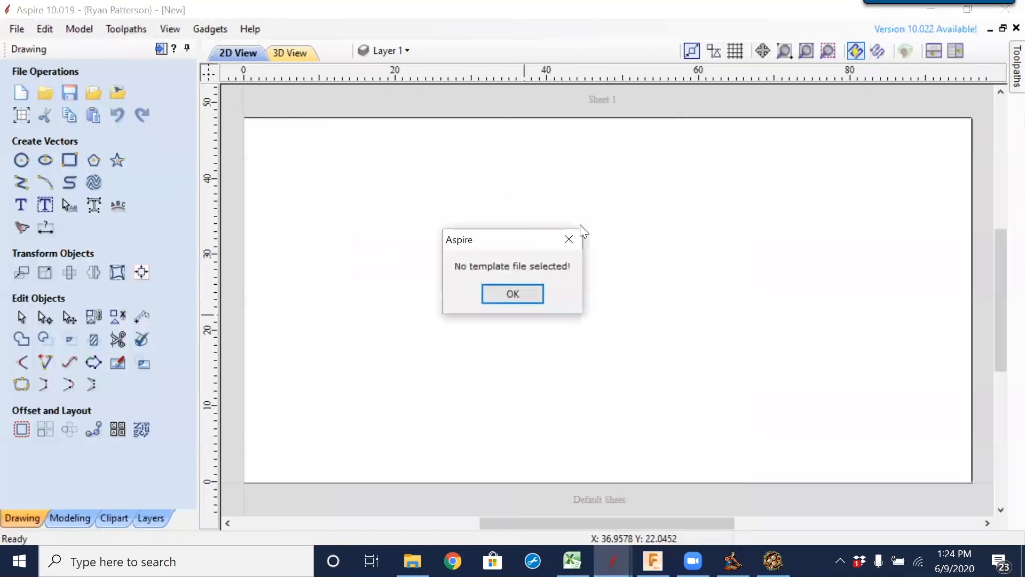
left_click(520, 293)
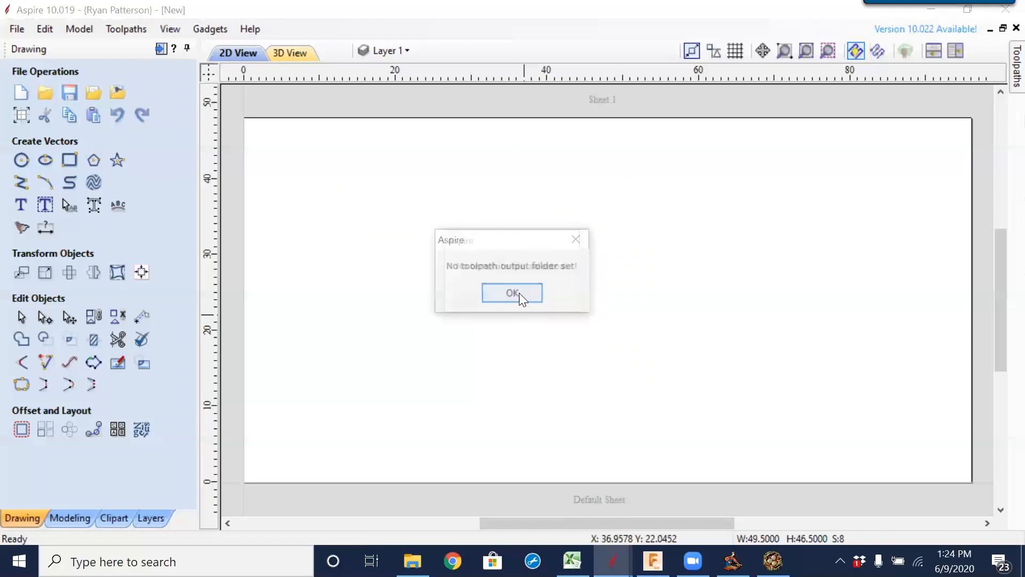
left_click(520, 292)
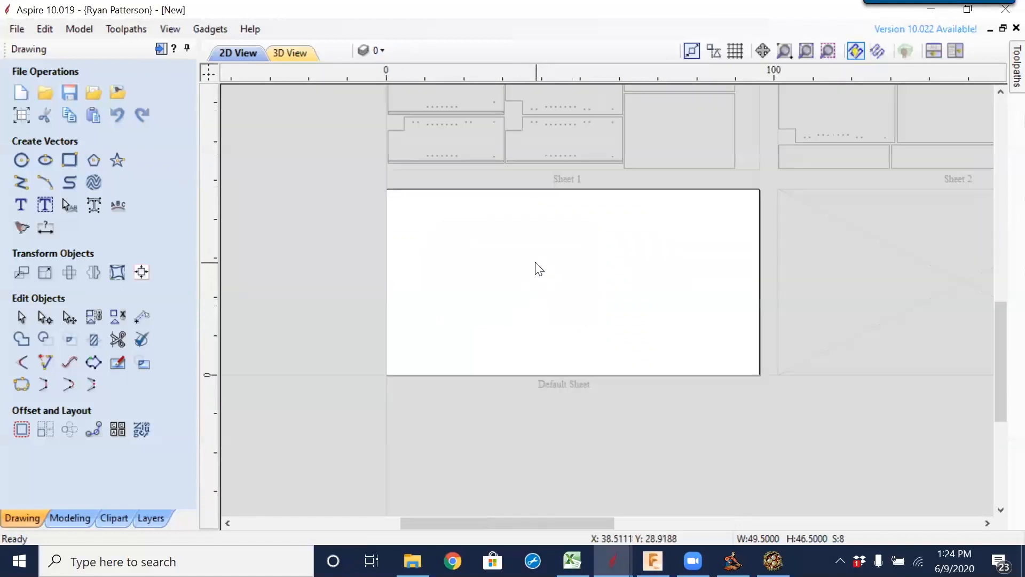
Examine the nested cabinet parts on Sheet 1 and Sheet 2, activating each sheet in turn.
scroll(539, 269, "down", 4)
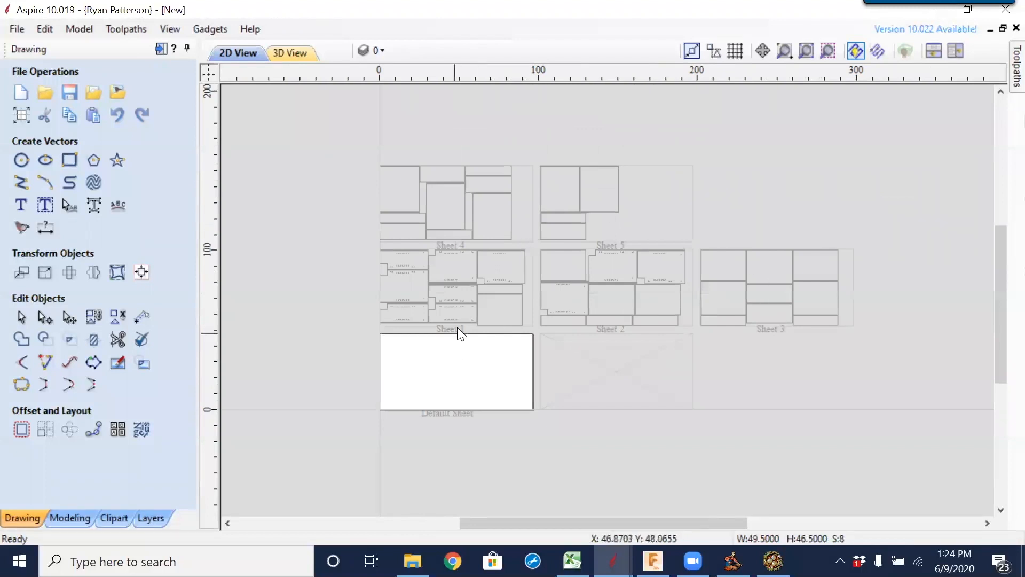
double_click(437, 299)
scroll(464, 394, "up", 3)
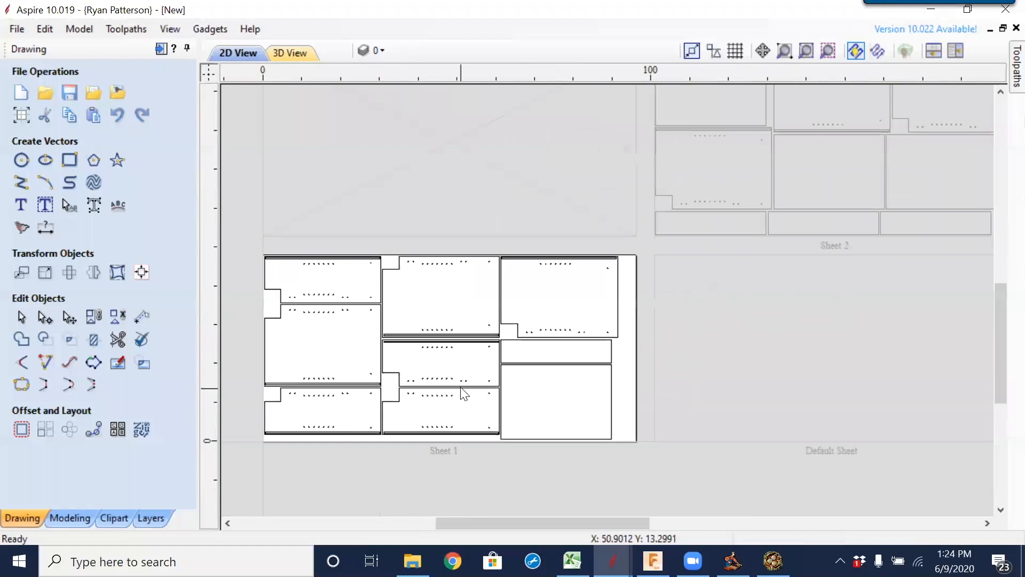
scroll(464, 394, "up", 1)
scroll(755, 290, "down", 2)
double_click(883, 130)
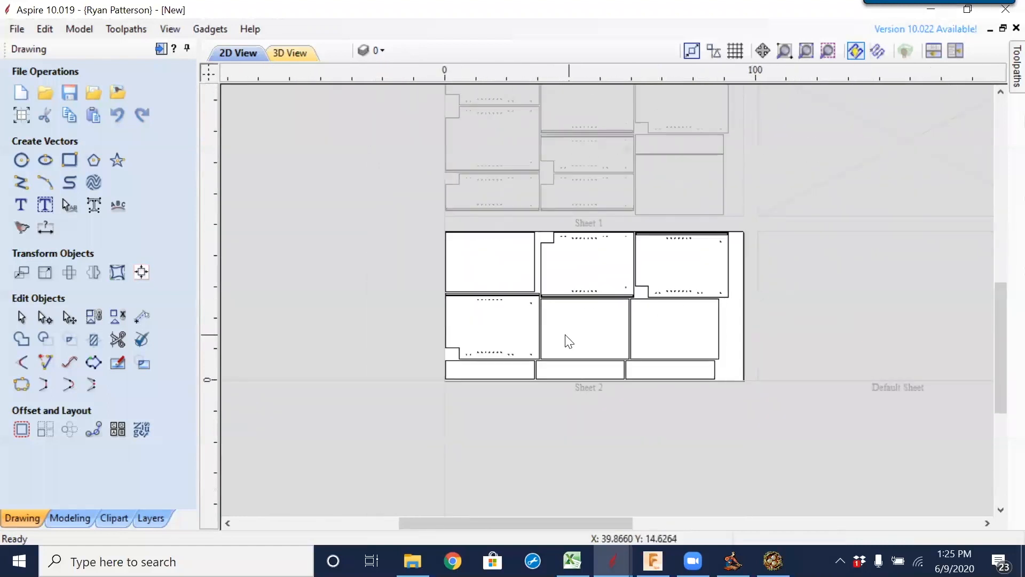
scroll(595, 342, "up", 4)
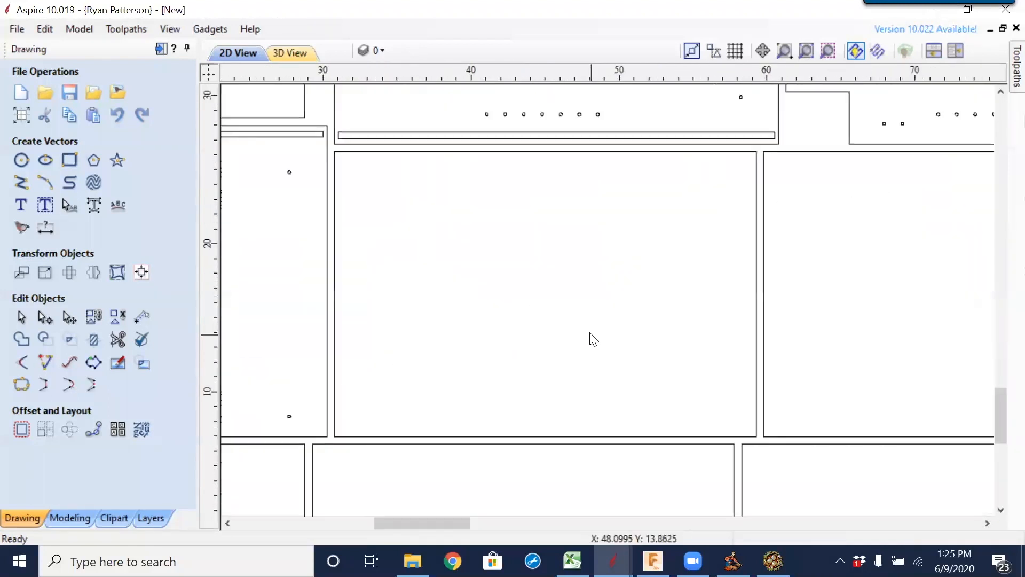
scroll(593, 340, "down", 3)
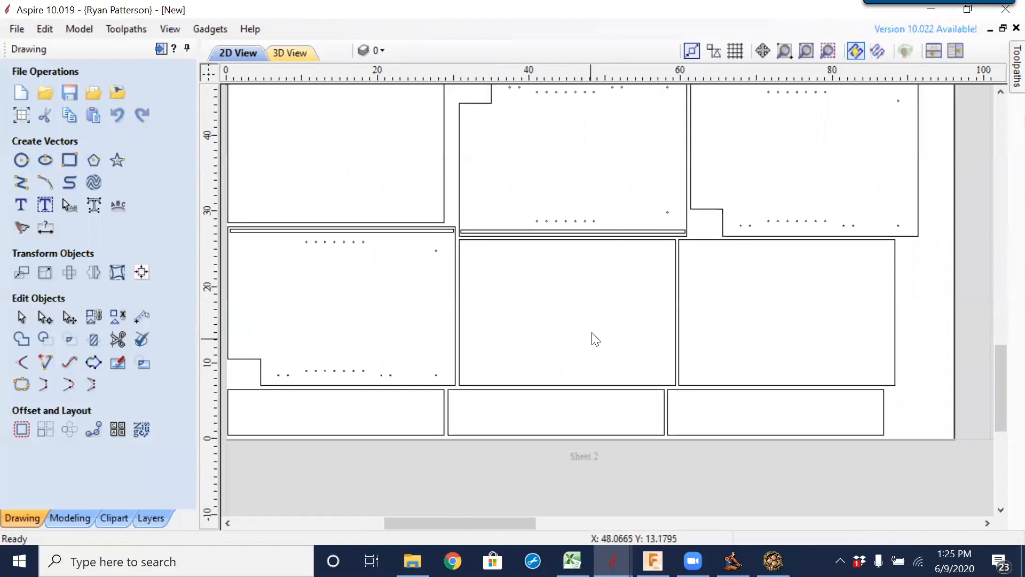
scroll(597, 341, "down", 2)
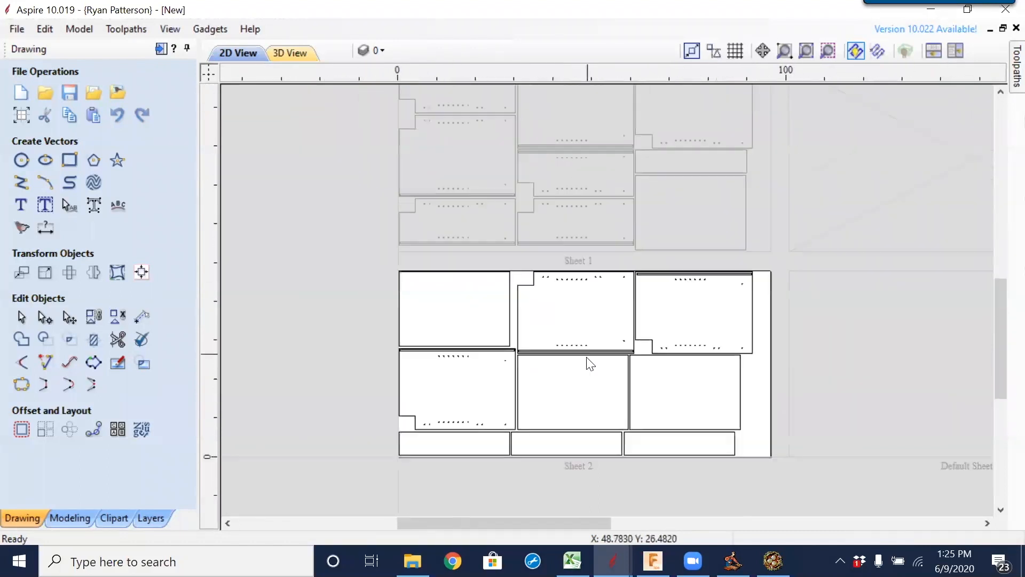
scroll(554, 341, "down", 2)
scroll(779, 278, "down", 3)
middle_click_drag(692, 283, 511, 298)
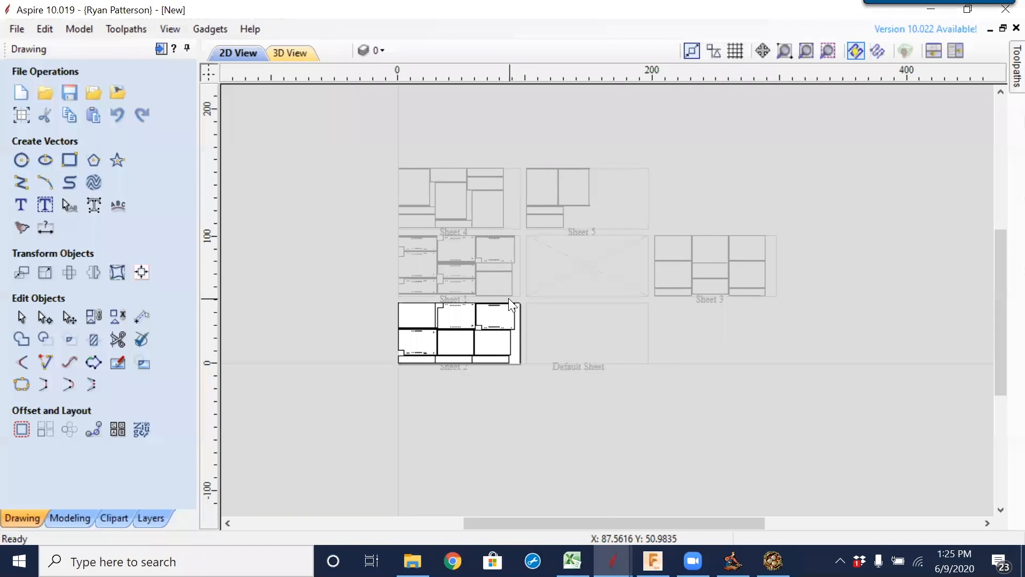
Load Cabinet.ToolpathTemplate, apply it to all the sheets and accept the cut-through warnings.
left_click(1003, 69)
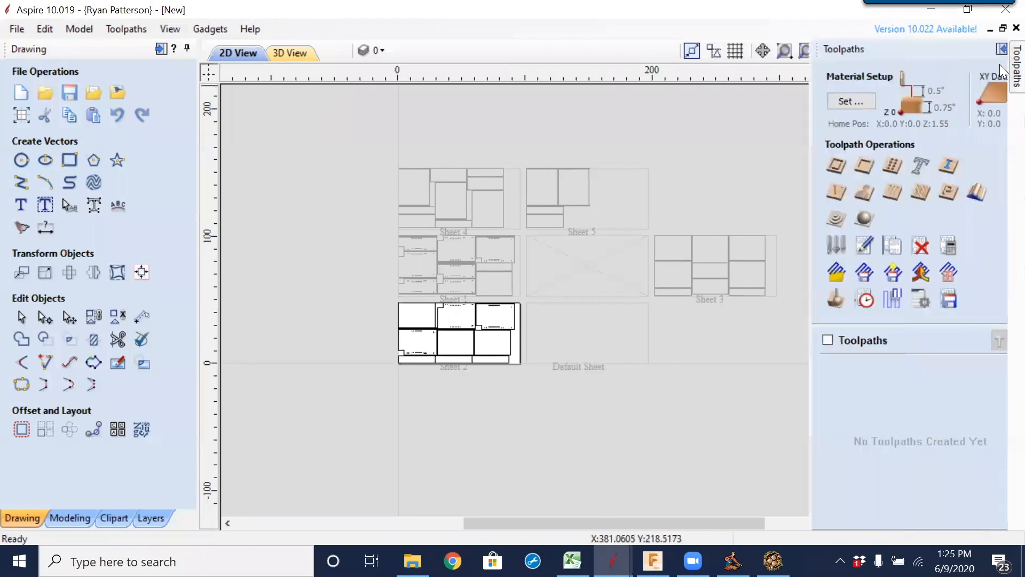
left_click(998, 49)
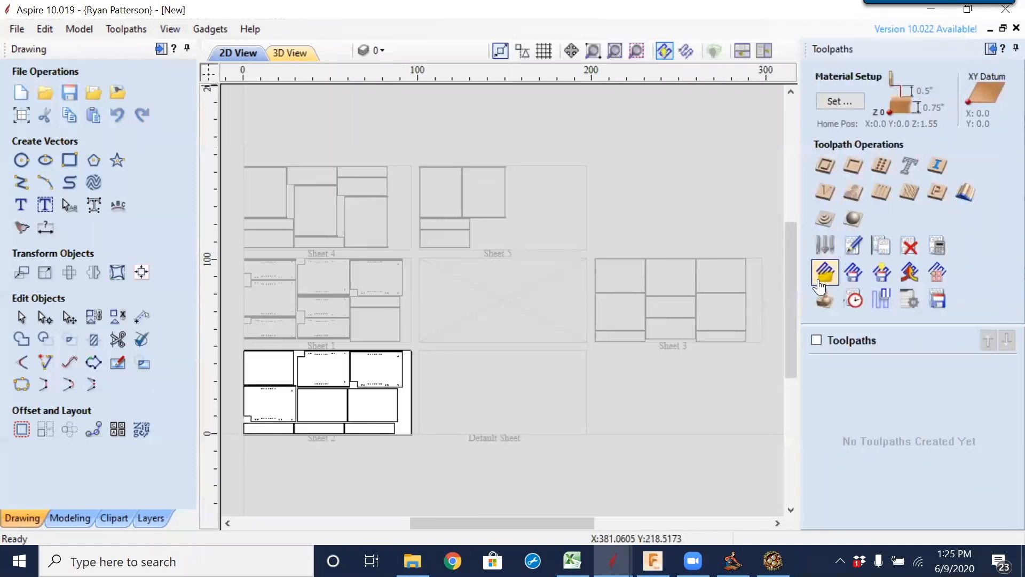
left_click(824, 274)
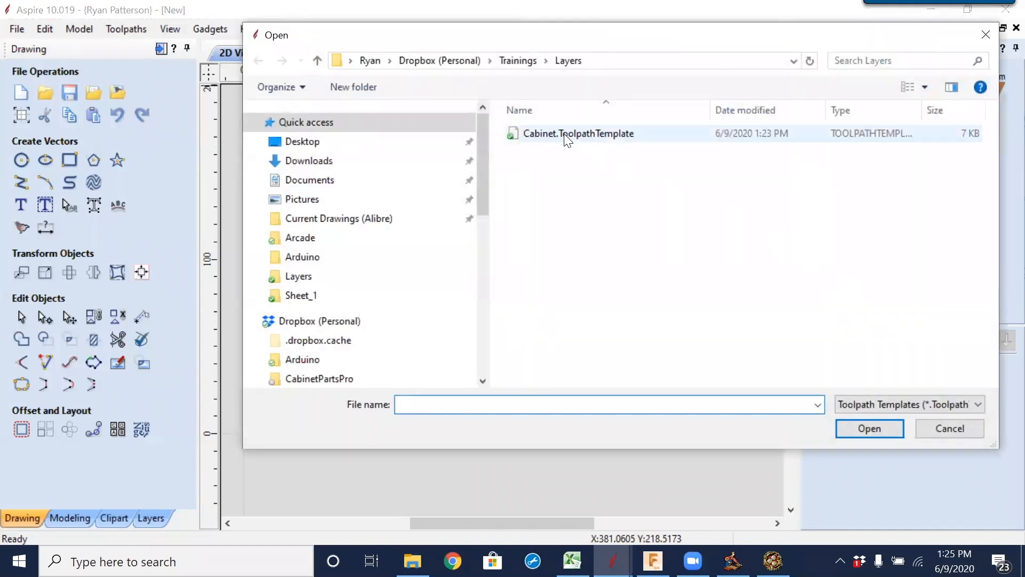
left_click(564, 133)
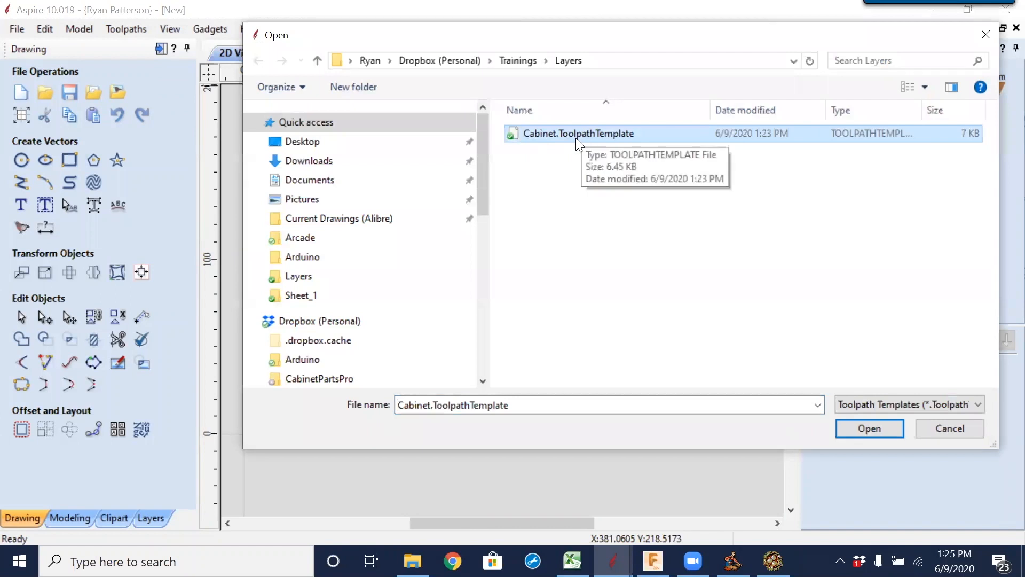
left_click(872, 428)
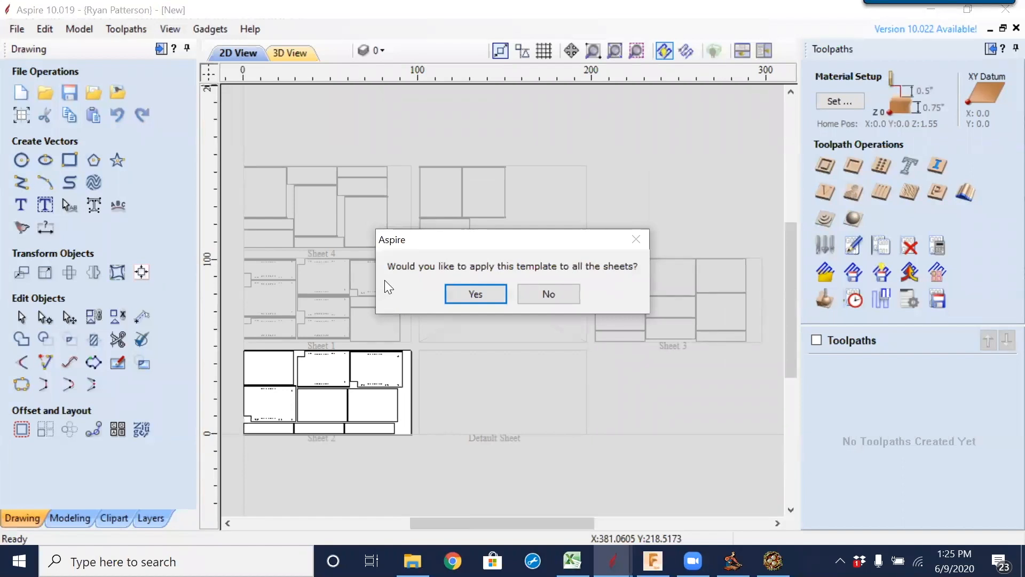
left_click(473, 292)
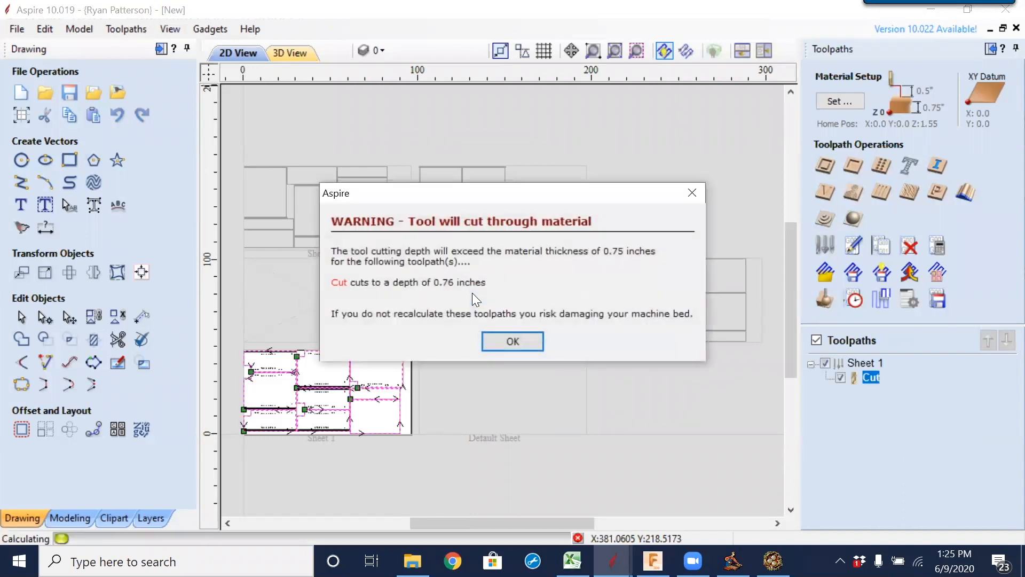
left_click(509, 345)
left_click(509, 345)
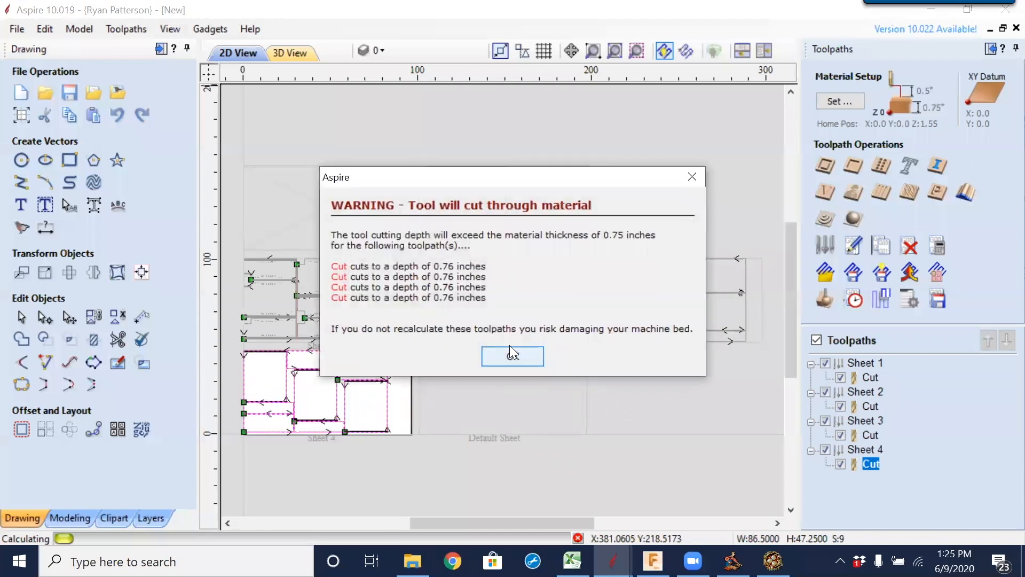
left_click(509, 345)
left_click(504, 360)
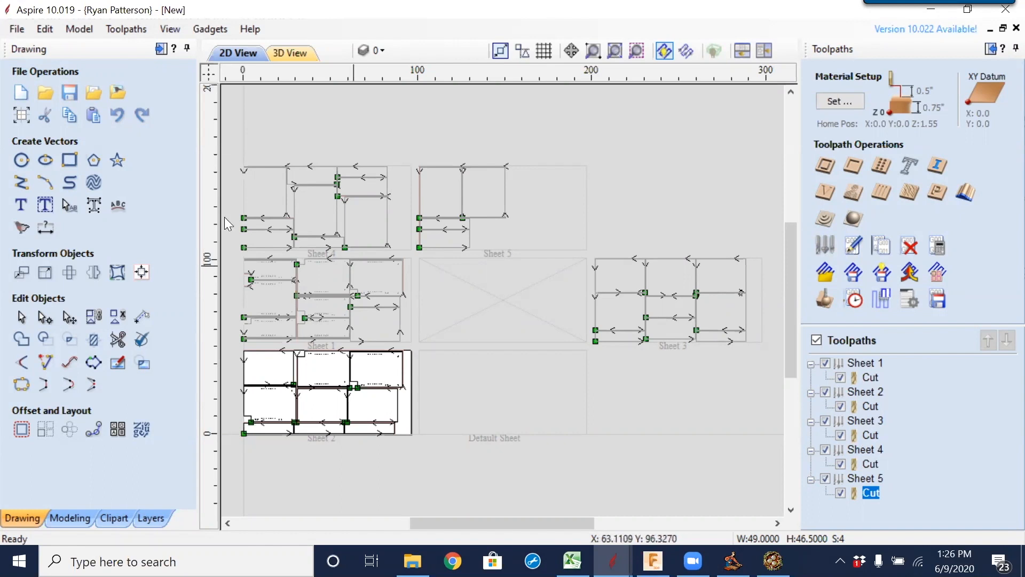
Discard the unsaved job, open Cabinets.crv3d and activate its Sheet 1.
left_click(22, 96)
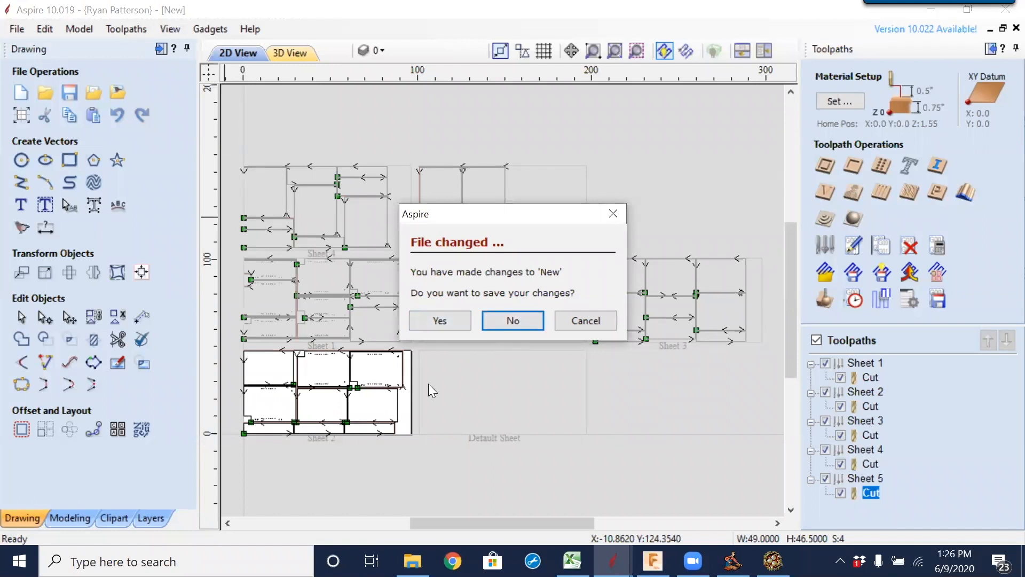
left_click(525, 321)
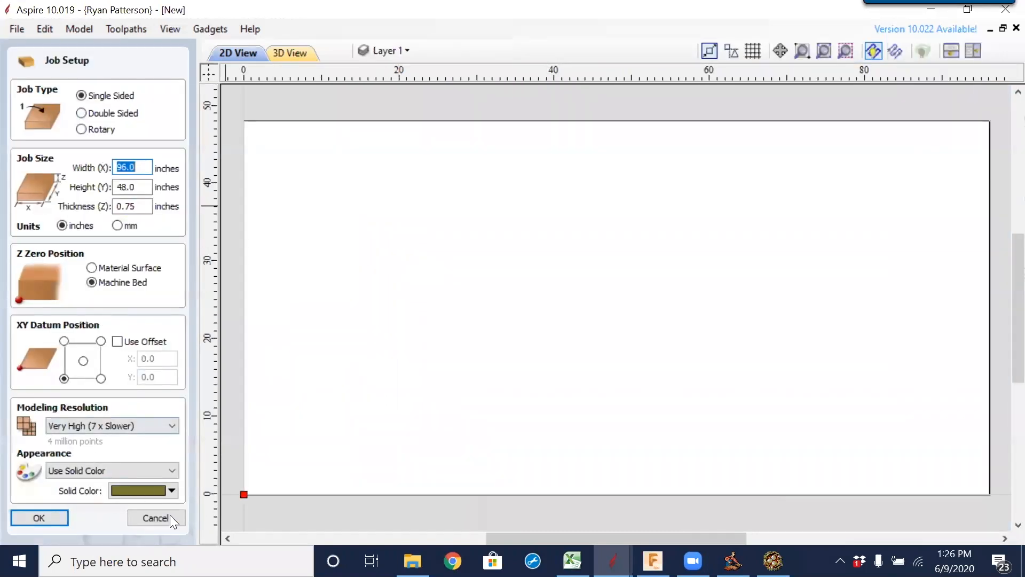
left_click(50, 516)
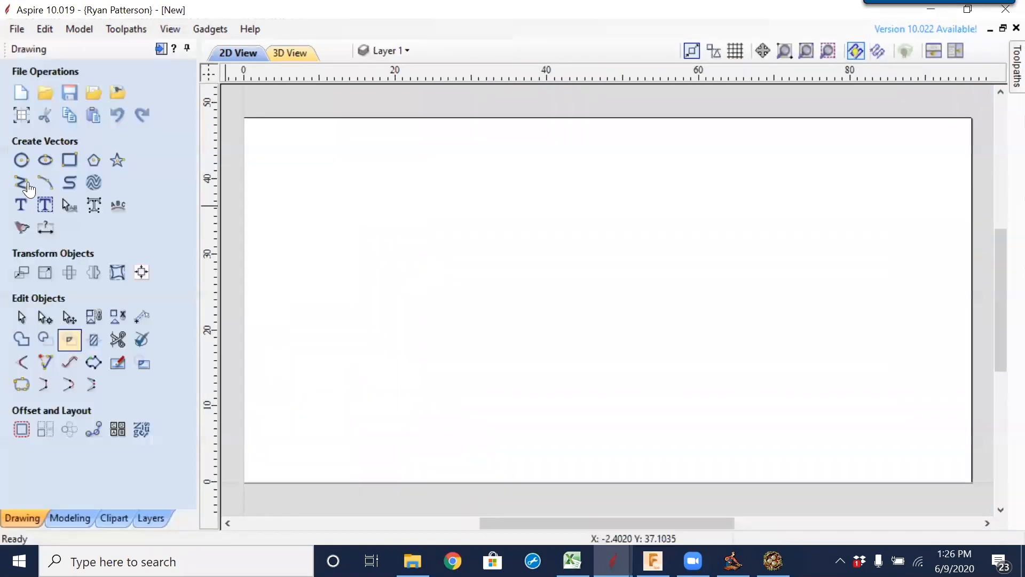
left_click(43, 95)
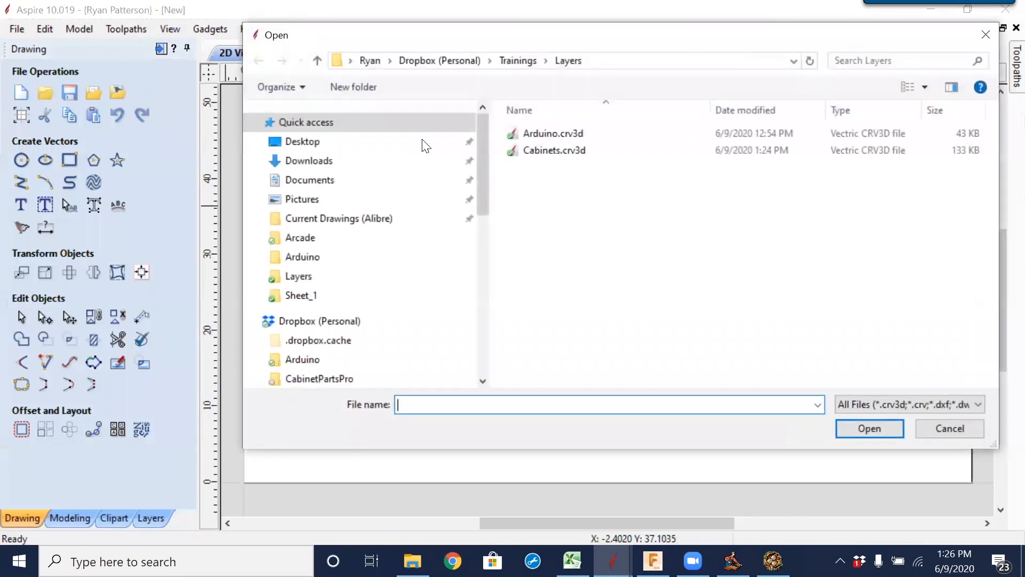
double_click(539, 152)
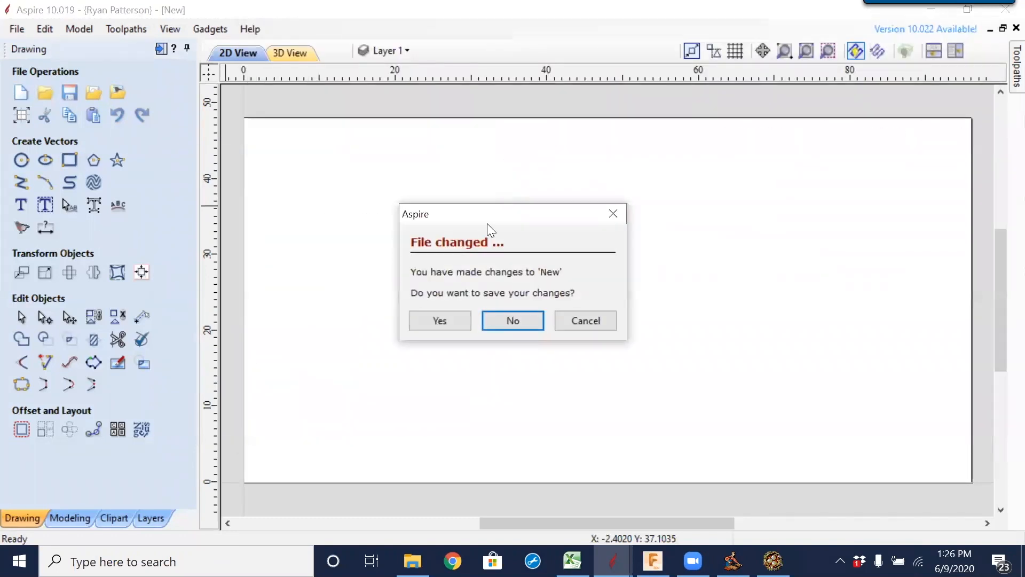
left_click(514, 316)
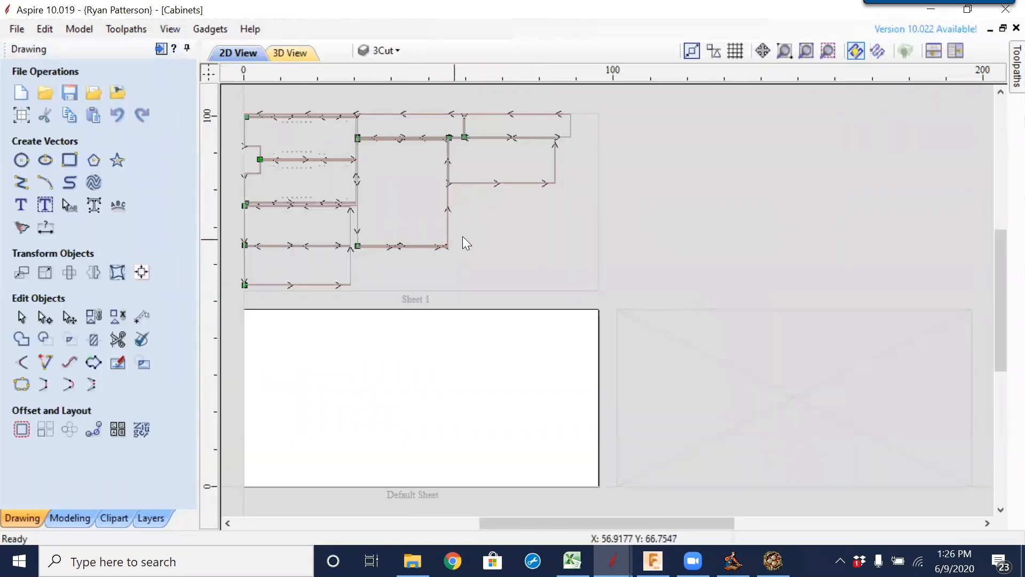
left_click(475, 231)
Save all toolpaths as a template, overwriting Cabinet.ToolpathTemplate, and save the Cabinets job.
mouse_move(1017, 67)
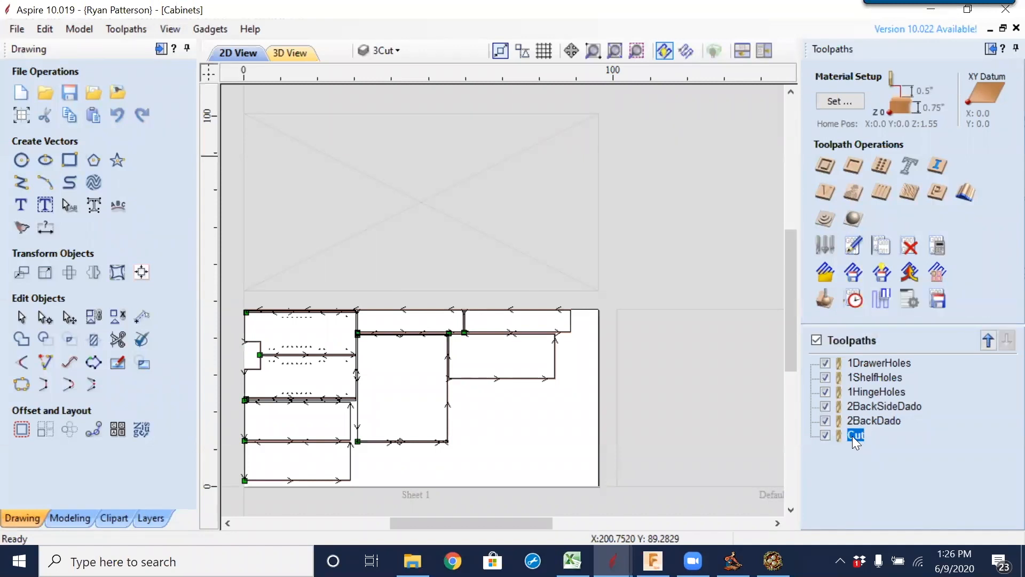
mouse_move(858, 436)
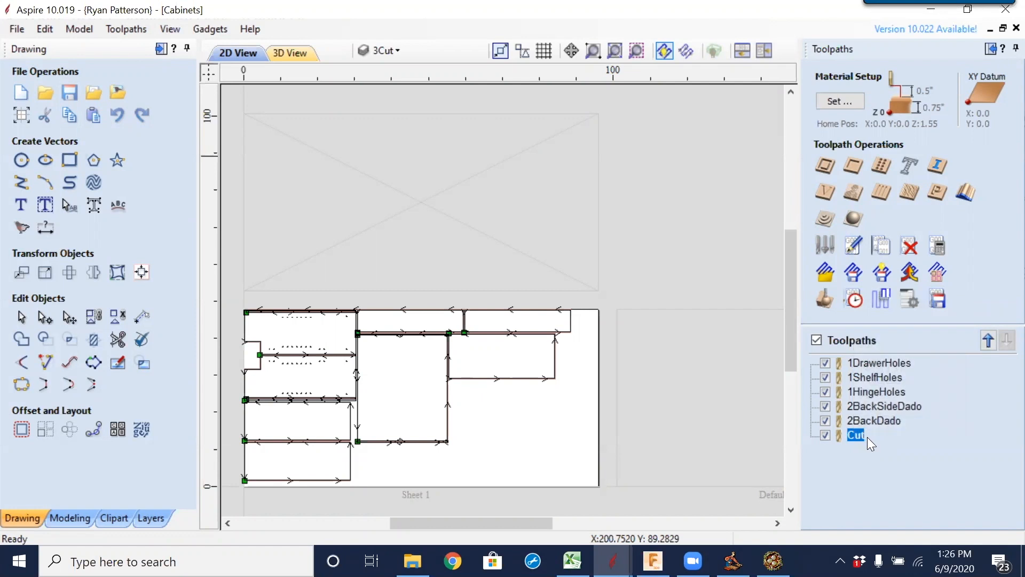
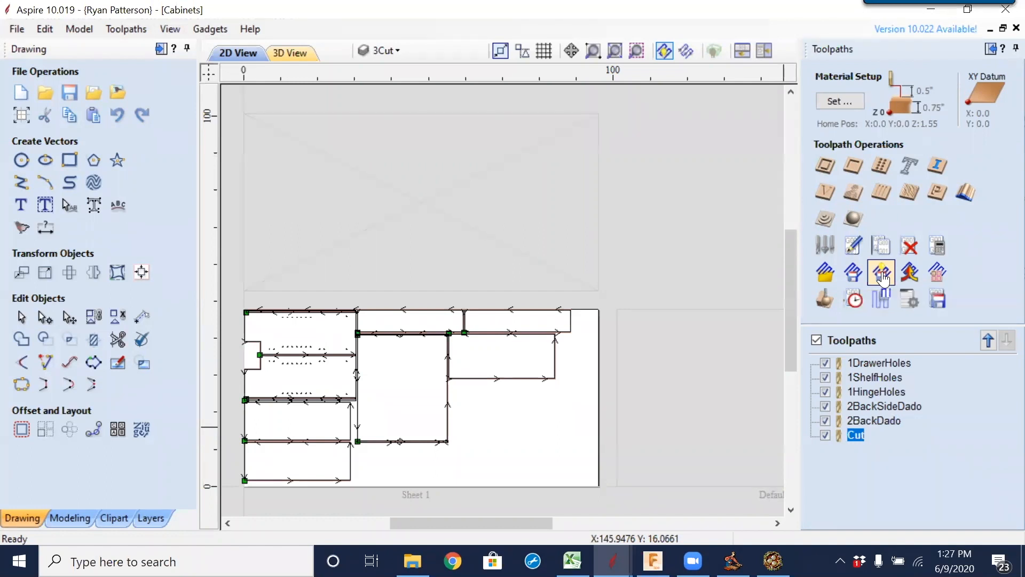
left_click(883, 278)
left_click(446, 140)
left_click(856, 425)
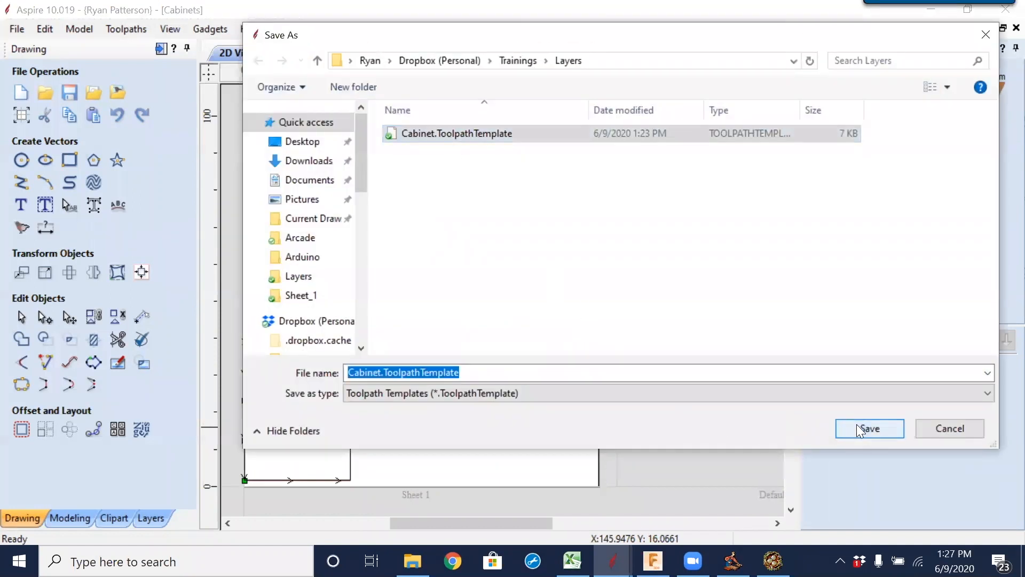
left_click(561, 284)
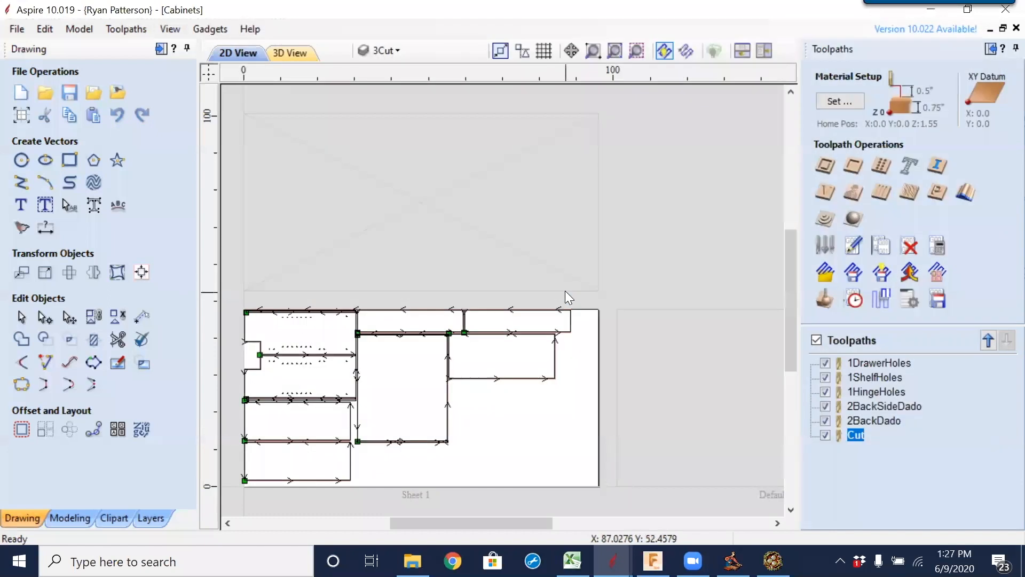
left_click(69, 92)
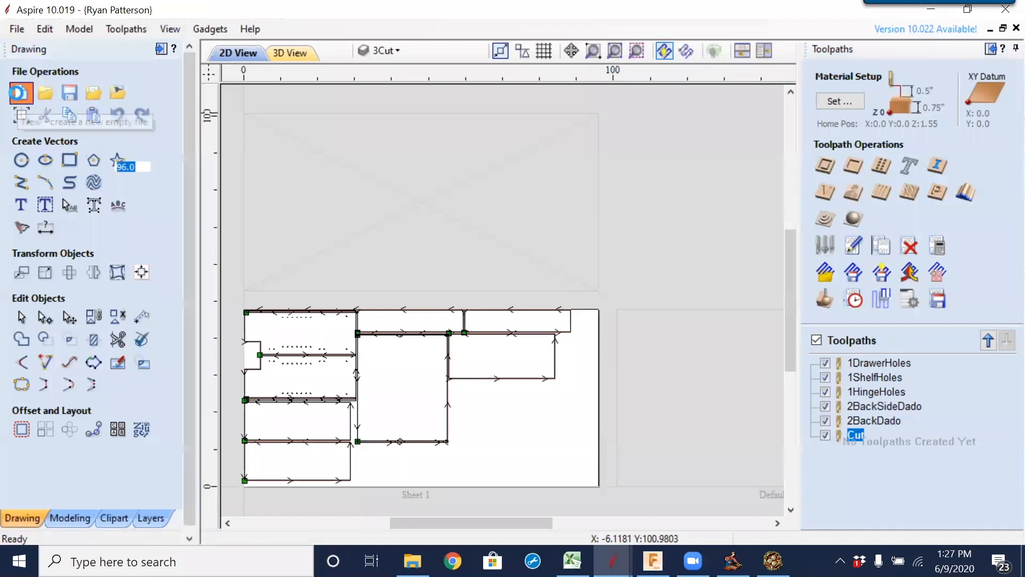
Create a new job with the default setup and bring in the nested cabinet sheets without selecting a template file.
left_click(18, 99)
left_click(57, 515)
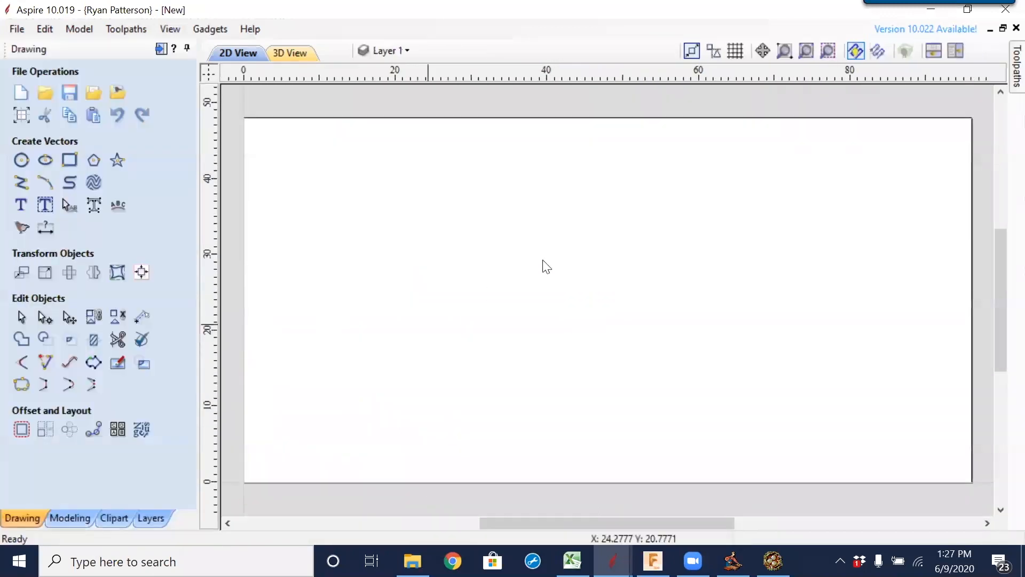
right_click(539, 260)
left_click(586, 219)
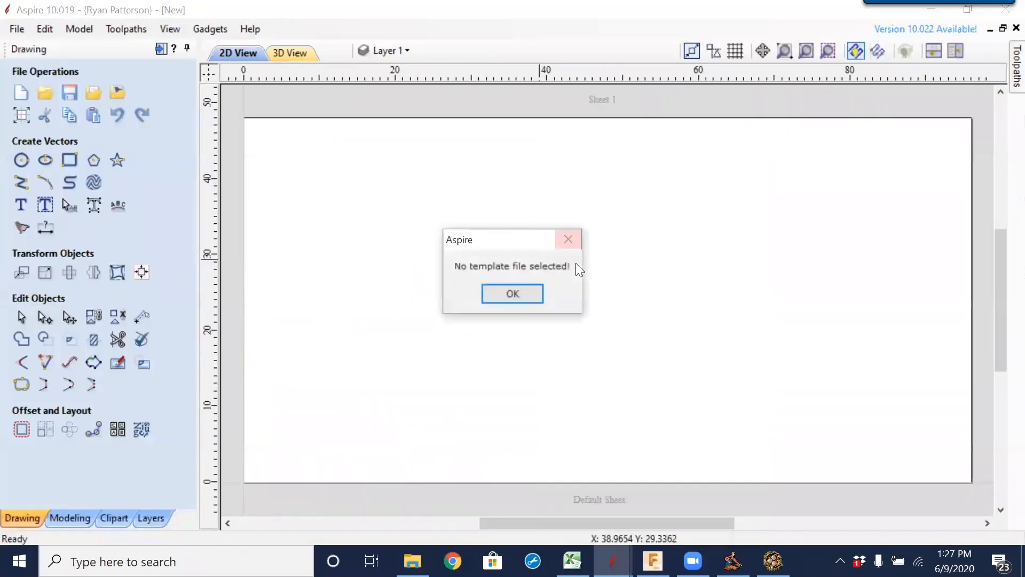
left_click(517, 294)
left_click(517, 293)
left_click(517, 293)
left_click(517, 293)
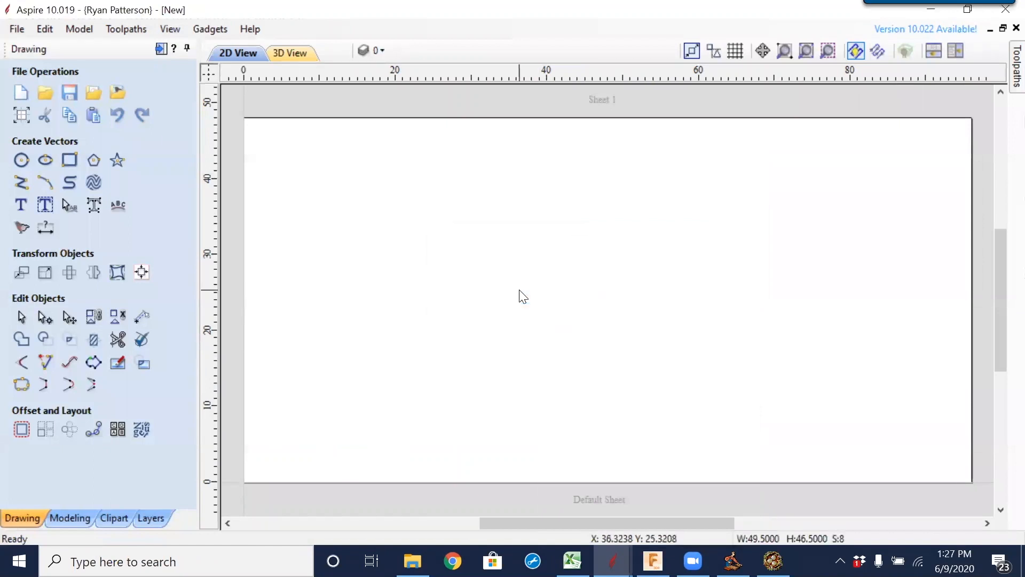
Make Sheet 1 the active sheet and keep the toolpath tools permanently displayed.
scroll(558, 243, "down", 4)
left_click(446, 299)
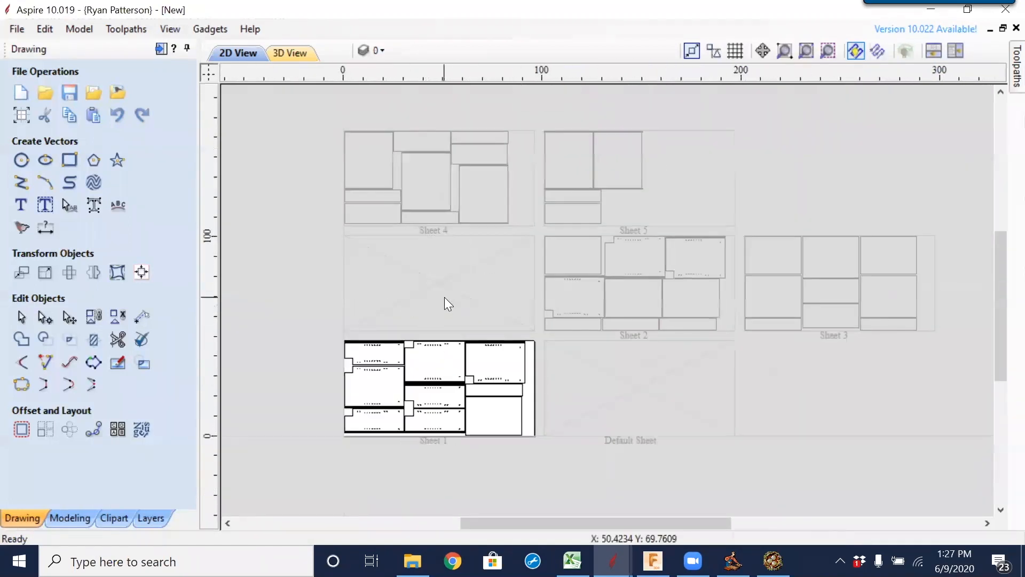
left_click(1017, 65)
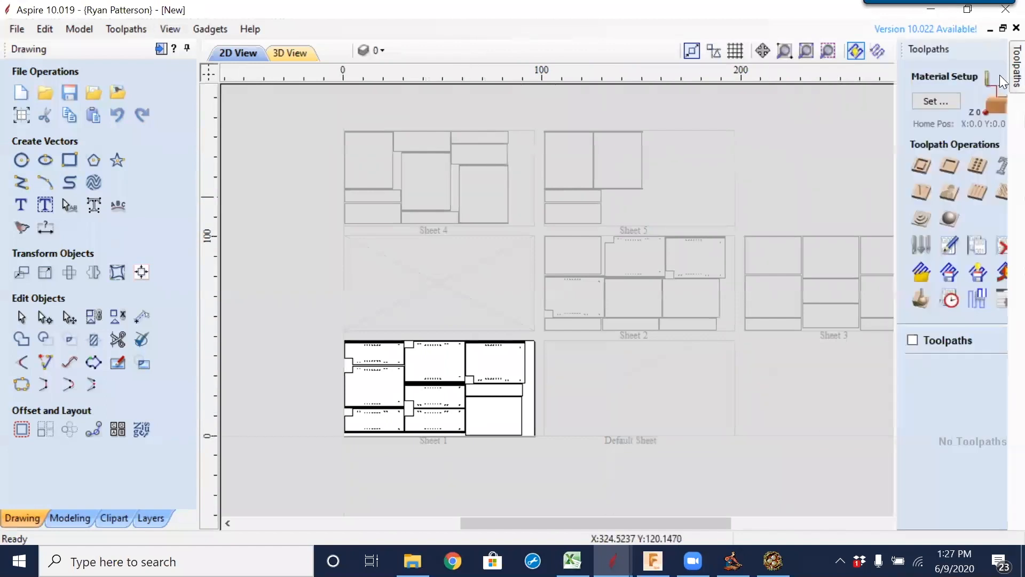
left_click(1016, 48)
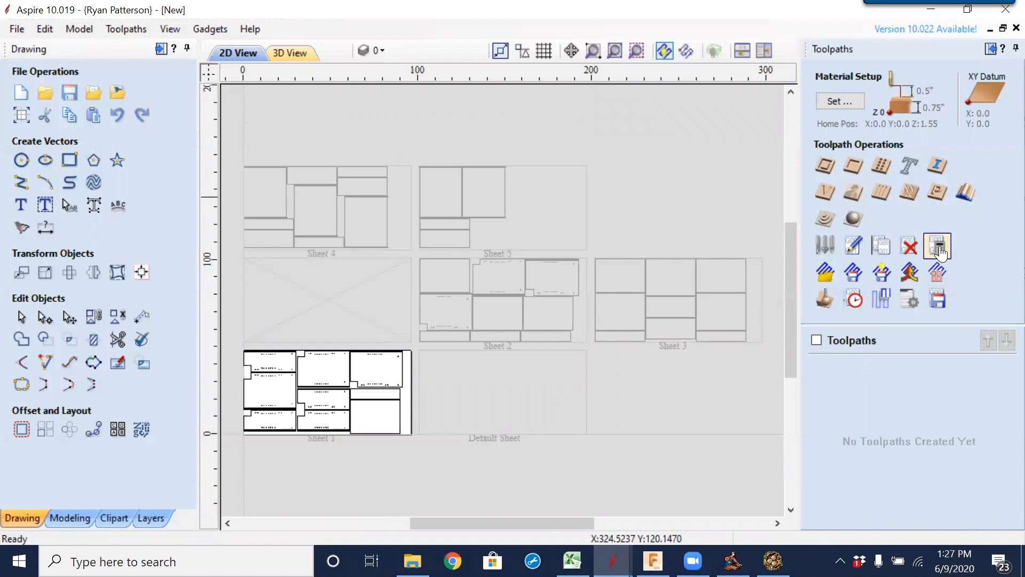
Load the saved cabinet toolpath template, apply it to all the sheets and accept the cut-through warnings.
left_click(829, 273)
double_click(557, 135)
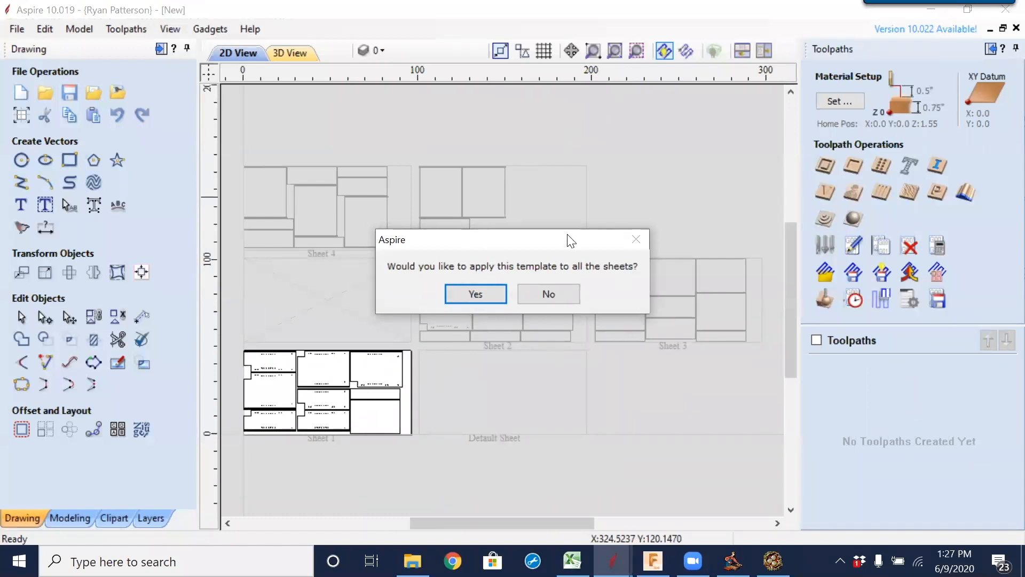
left_click(491, 293)
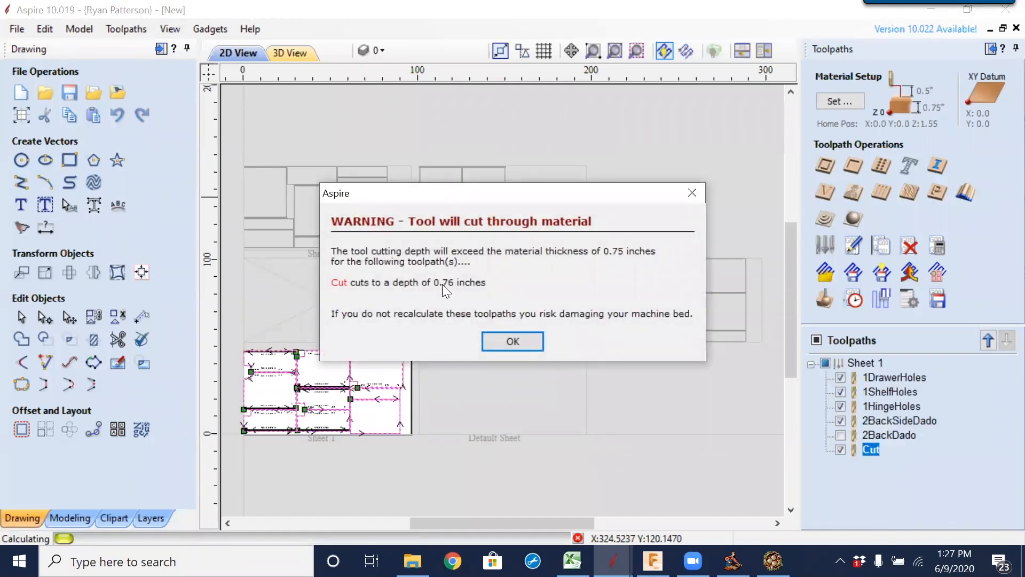
left_click(528, 347)
left_click(528, 347)
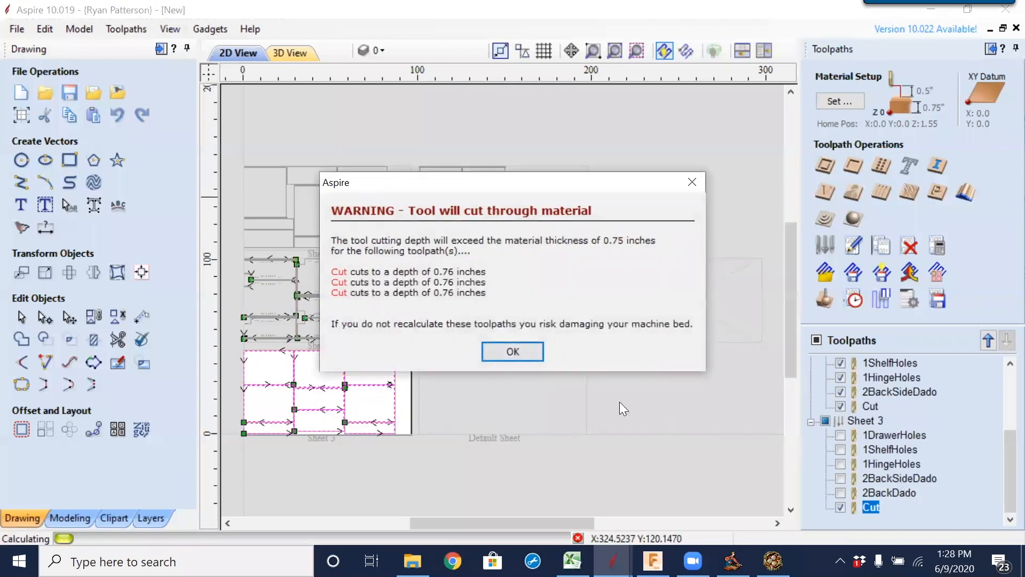
left_click(530, 353)
left_click(532, 355)
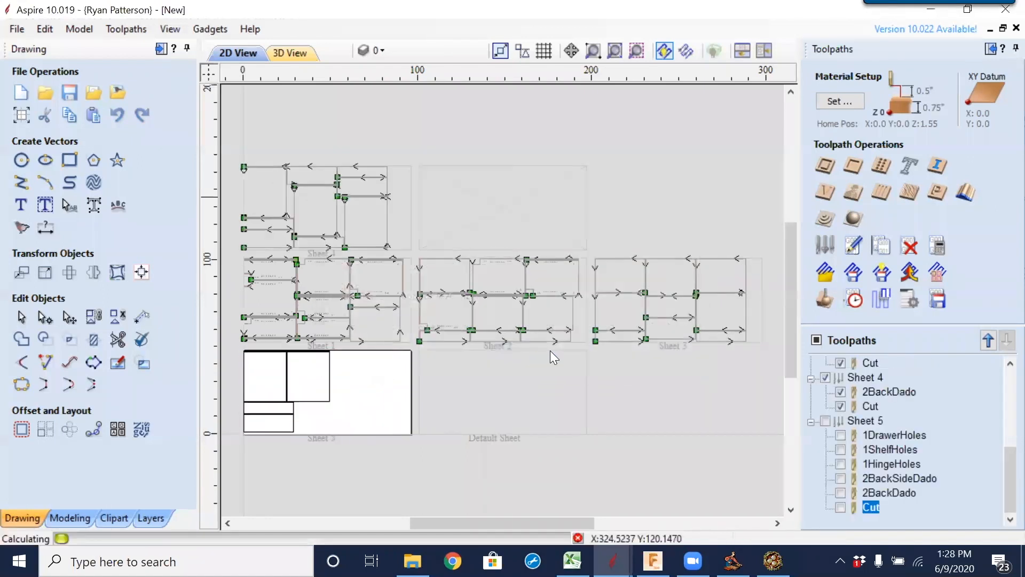
left_click(528, 357)
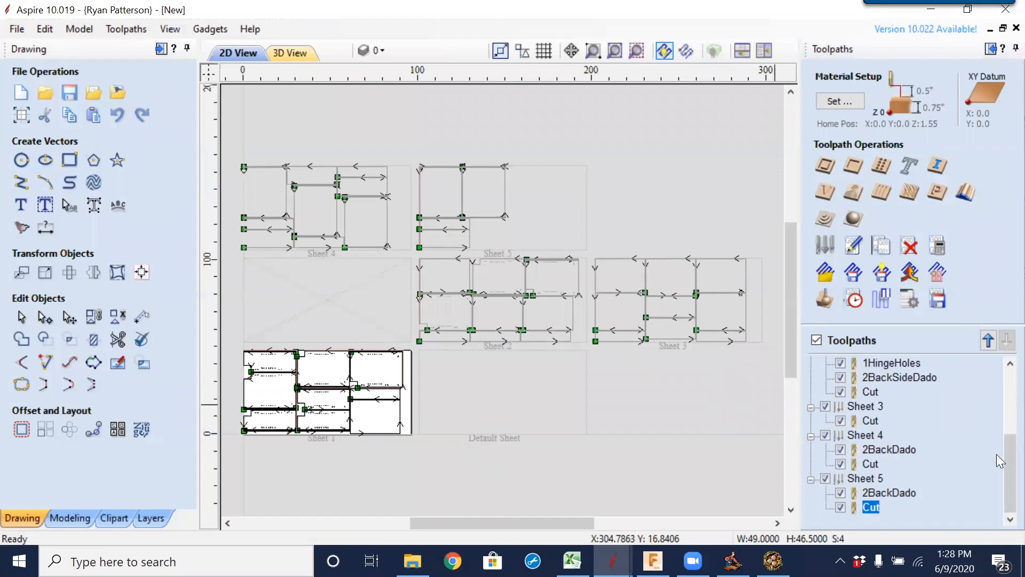
Collapse the toolpath groups of Sheets 1 to 5 so only the sheet names are listed.
left_click_drag(1008, 470, 1007, 398)
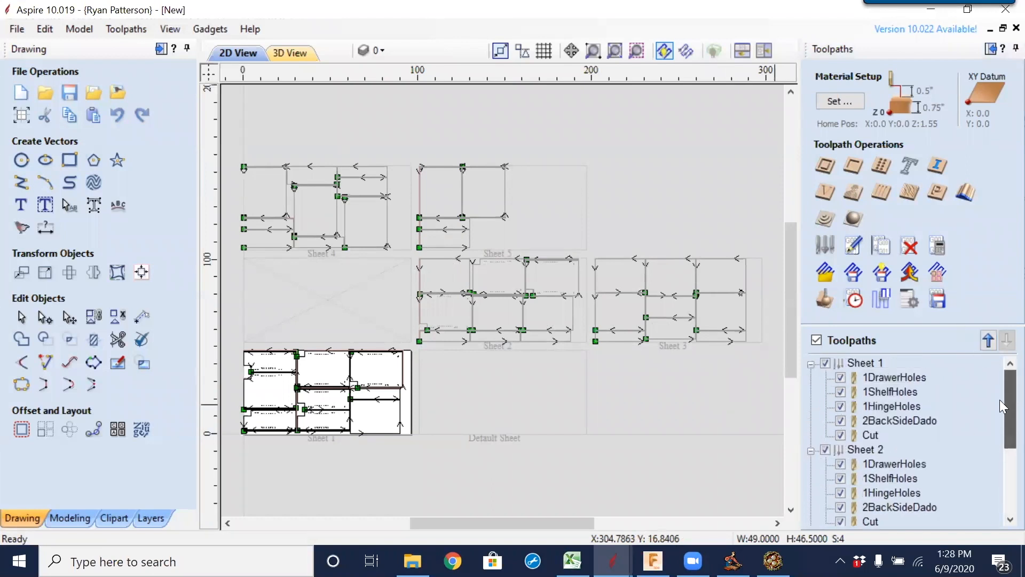
left_click(811, 364)
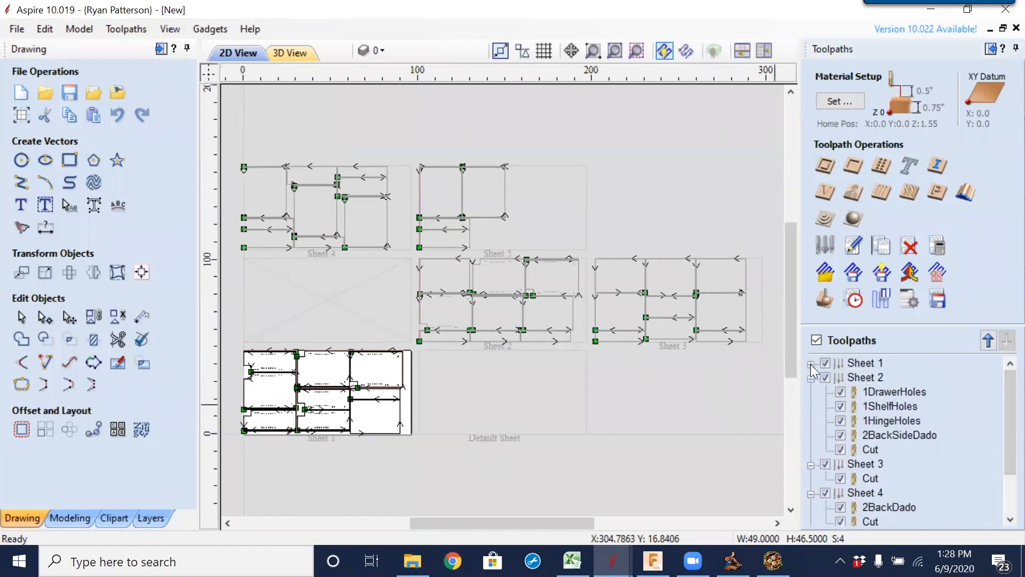
left_click(810, 378)
left_click(811, 392)
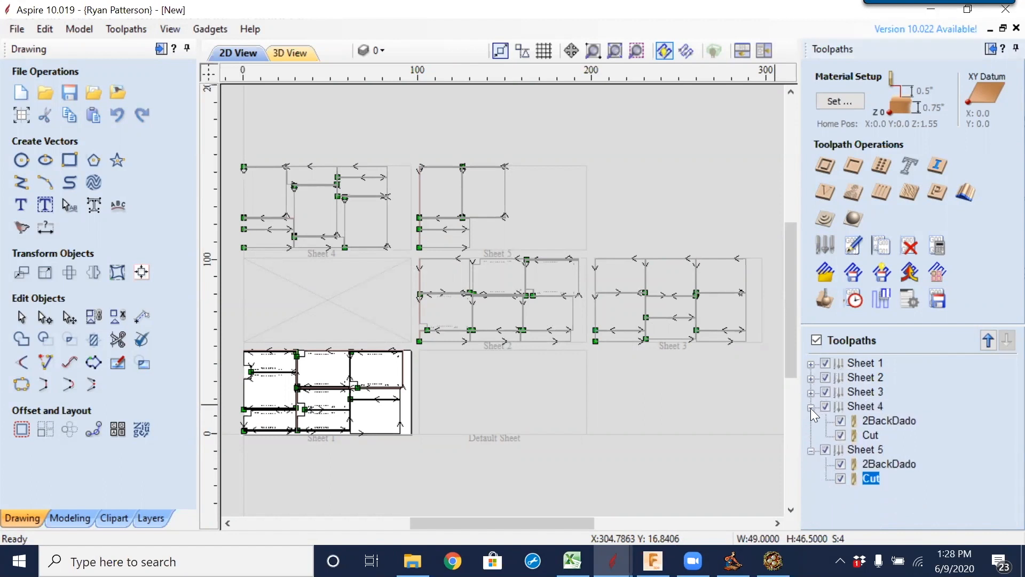
left_click(811, 408)
left_click(810, 422)
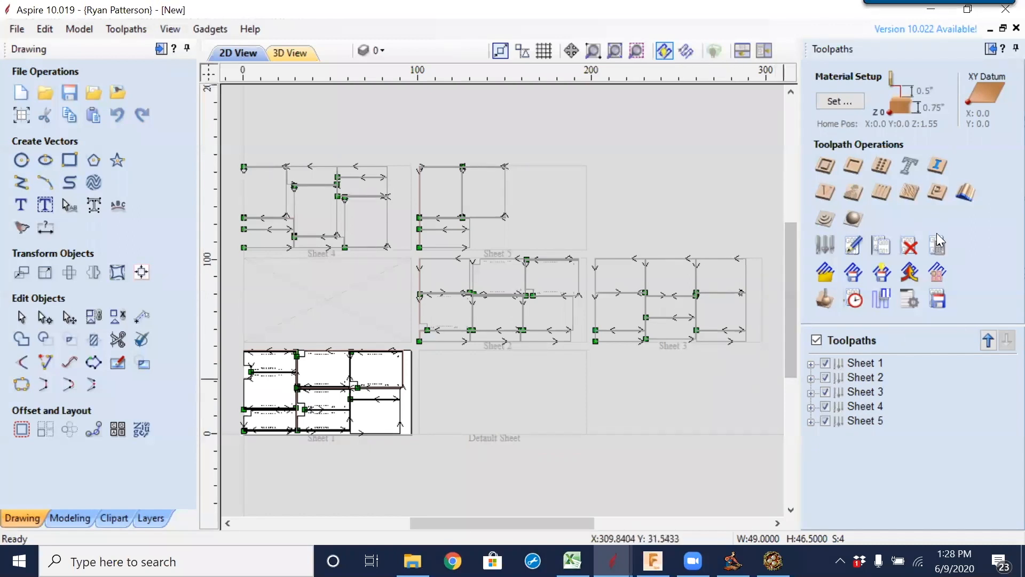
Activate Sheet 4 and examine its 2BackDado and Cut toolpaths up close, including the Cut toolpath's tool details.
left_click(315, 221)
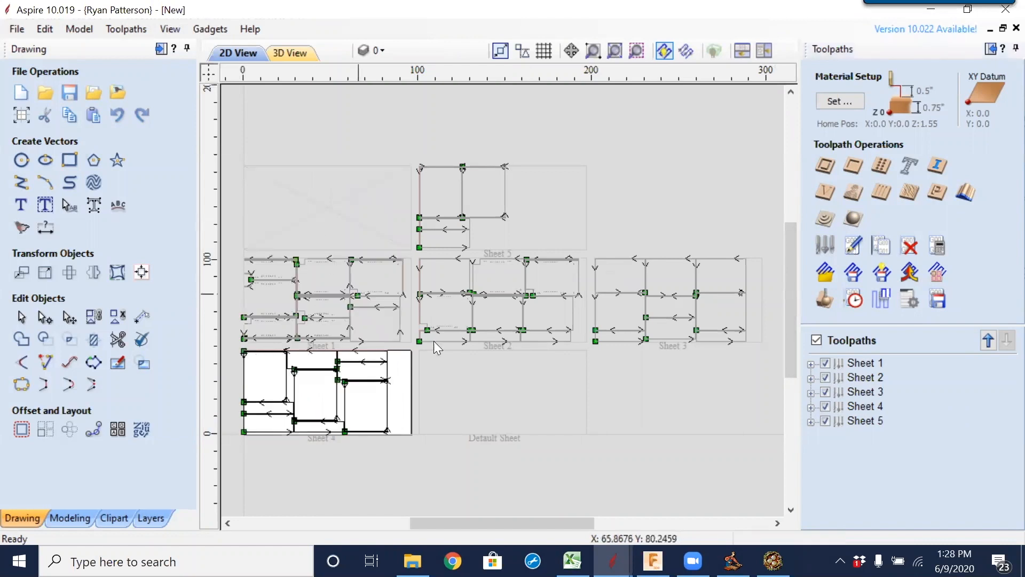
scroll(497, 351, "up", 10)
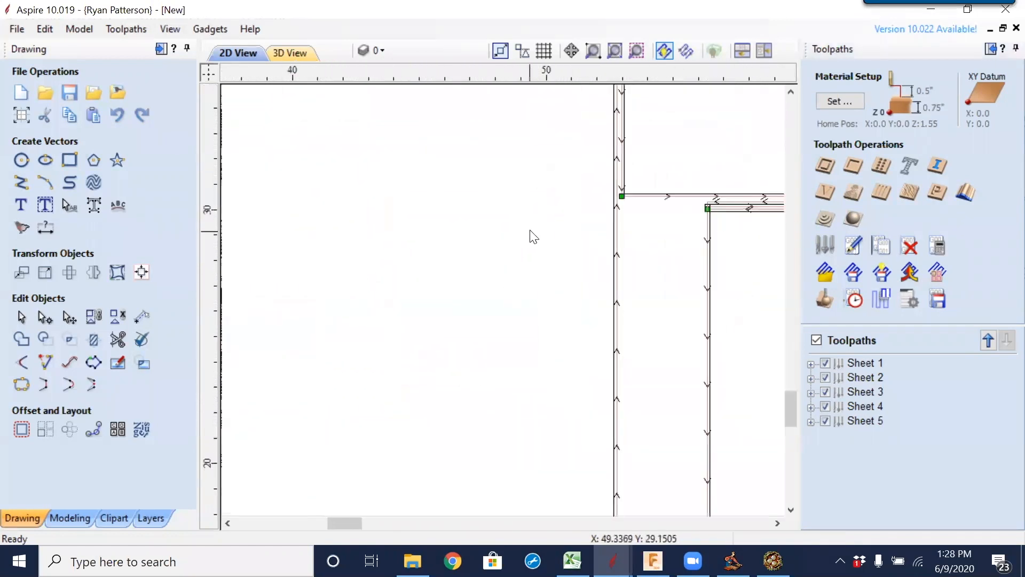
scroll(663, 264, "down", 3)
scroll(581, 339, "up", 5)
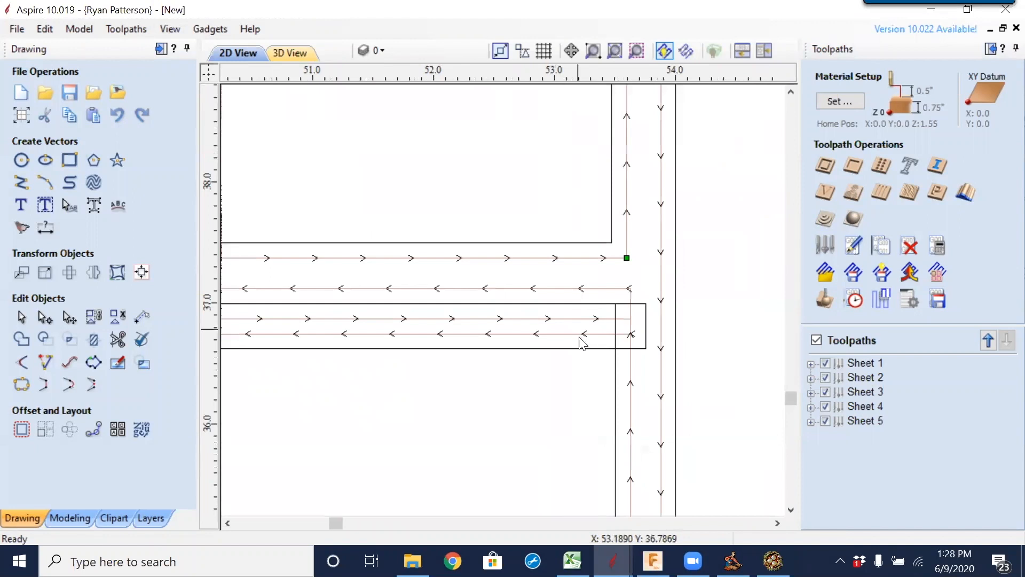
scroll(575, 335, "down", 2)
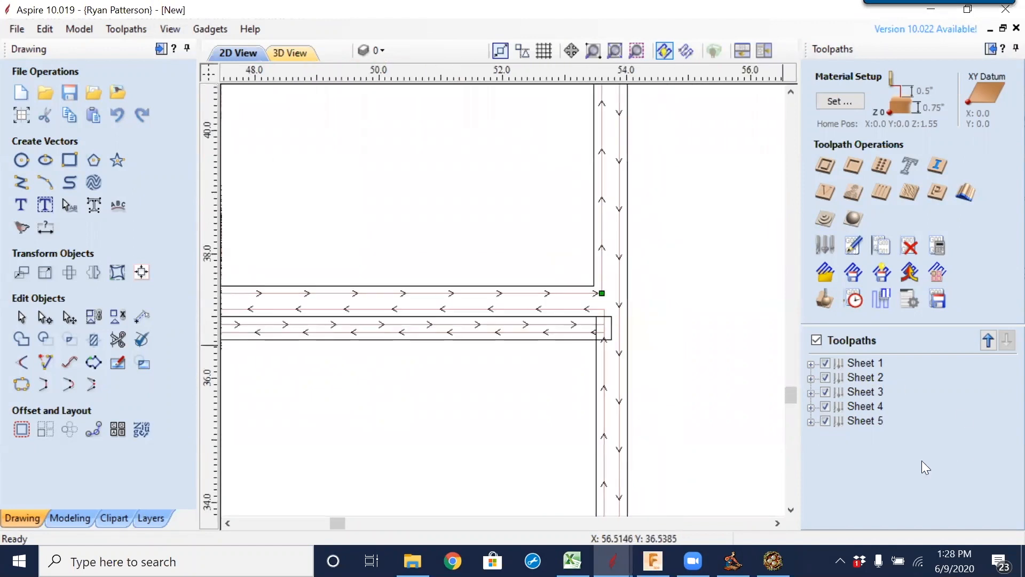
left_click(811, 407)
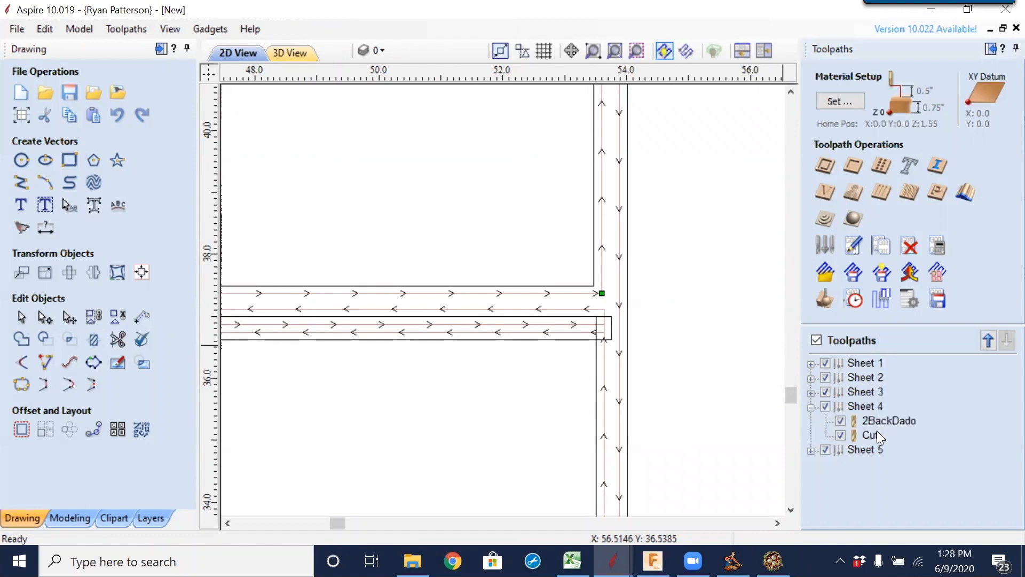
mouse_move(876, 433)
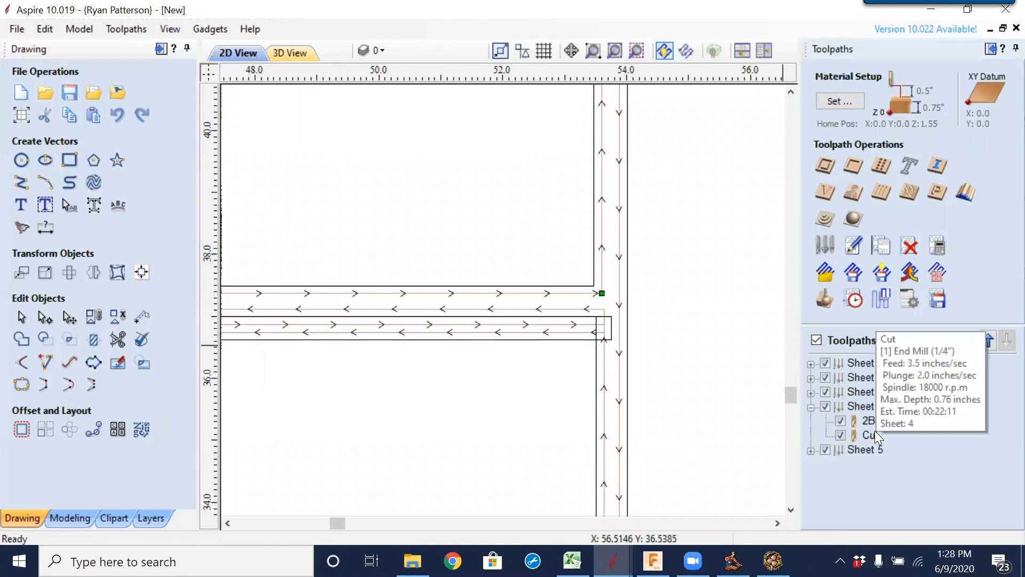
scroll(641, 379, "down", 5)
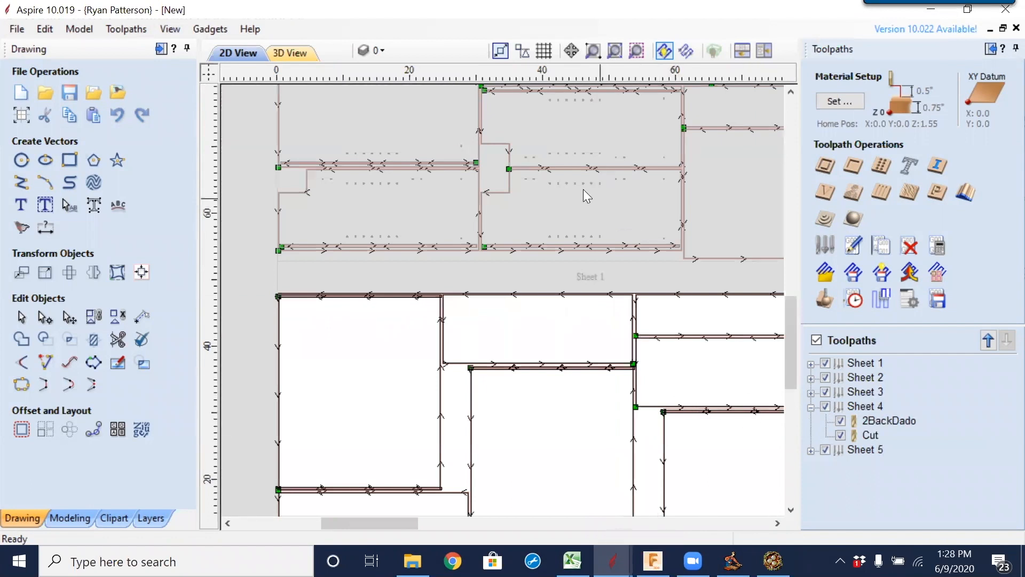
middle_click_drag(671, 433, 597, 296)
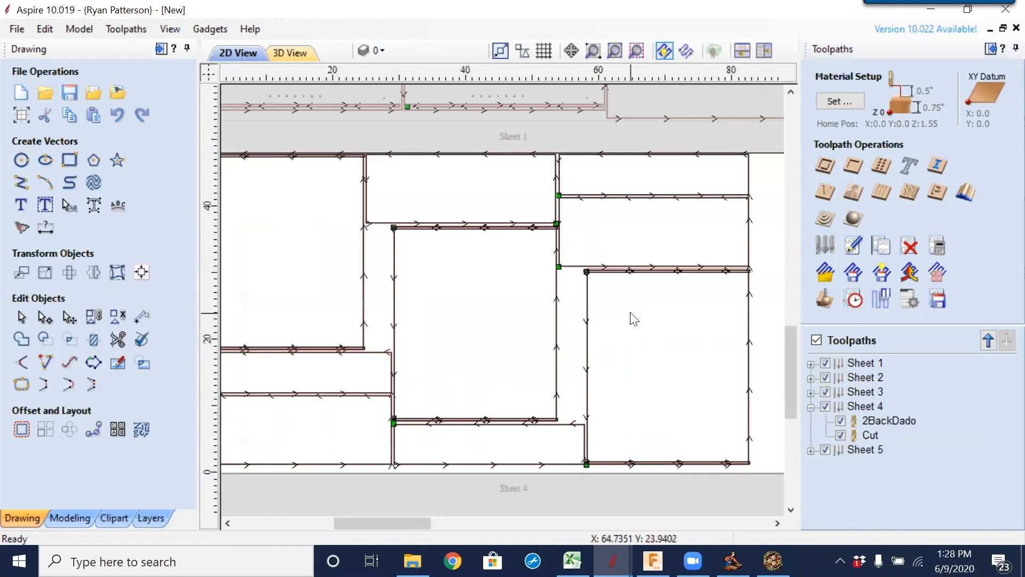
left_click(811, 407)
Return to Sheet 1 and review its toolpaths, switching their display off and on before collapsing the group.
scroll(652, 256, "down", 2)
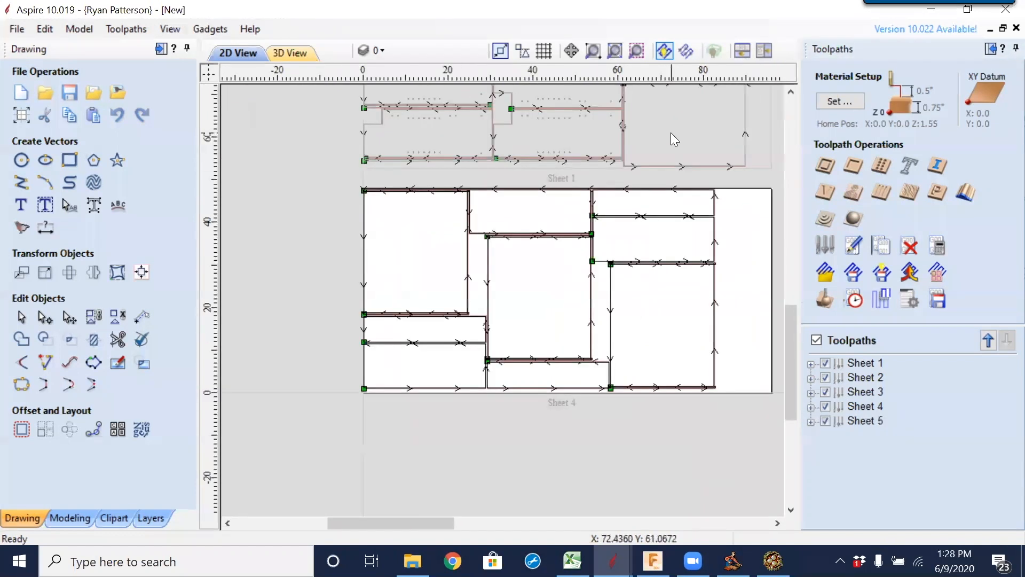
double_click(671, 133)
scroll(608, 286, "up", 2)
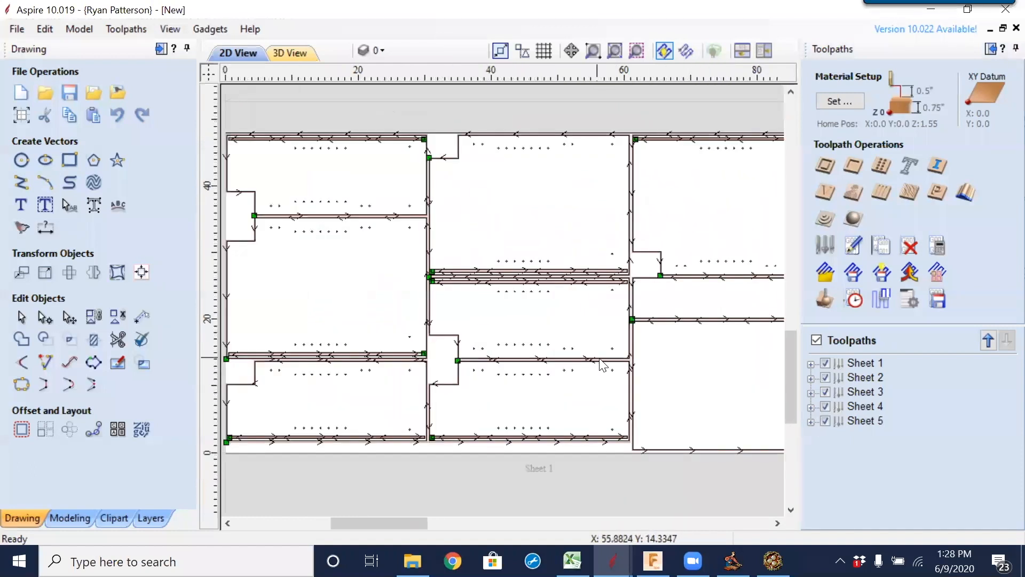
left_click(811, 364)
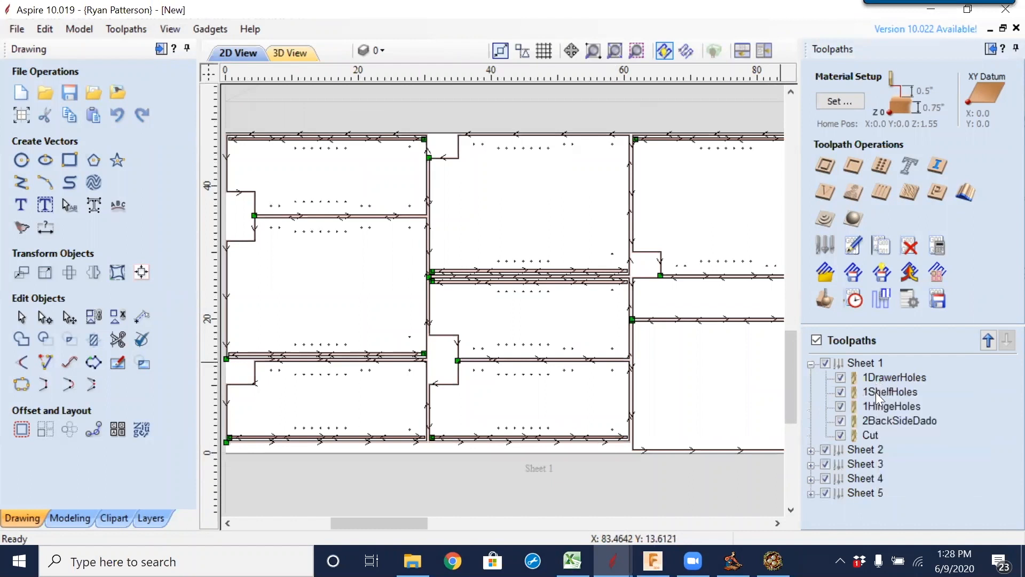
mouse_move(871, 438)
left_click(826, 363)
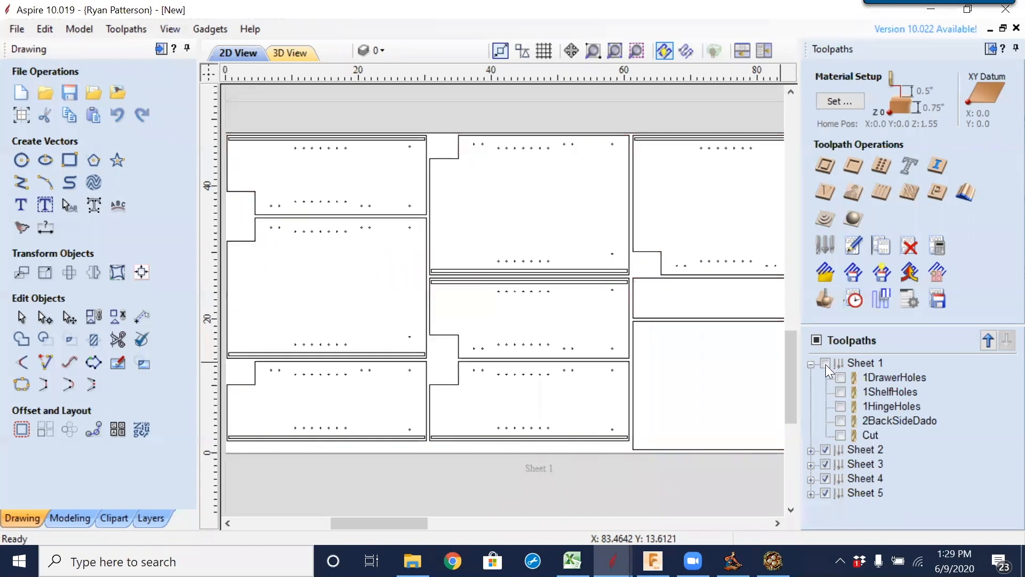
left_click(825, 362)
left_click(811, 364)
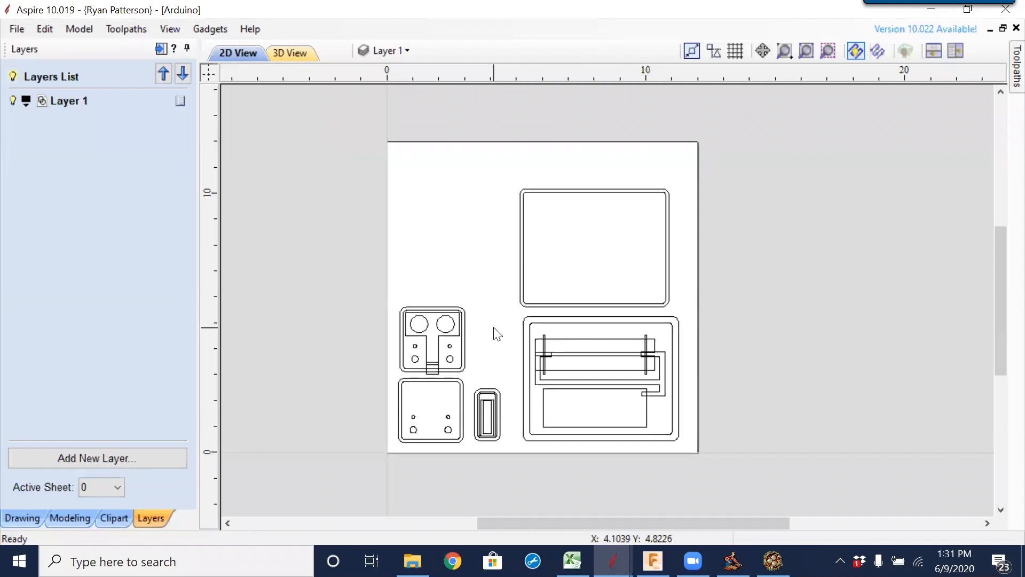
Look over the Arduino part vectors, switch to Fusion 360 and examine the Housing_Front model's pockets and holes from several angles.
scroll(608, 356, "up", 5)
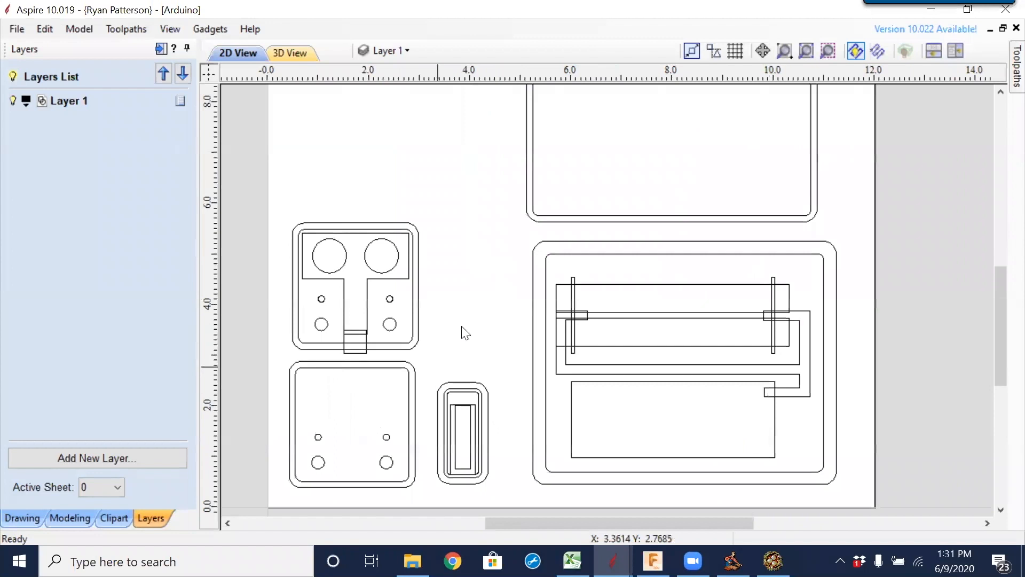
scroll(460, 313, "down", 1)
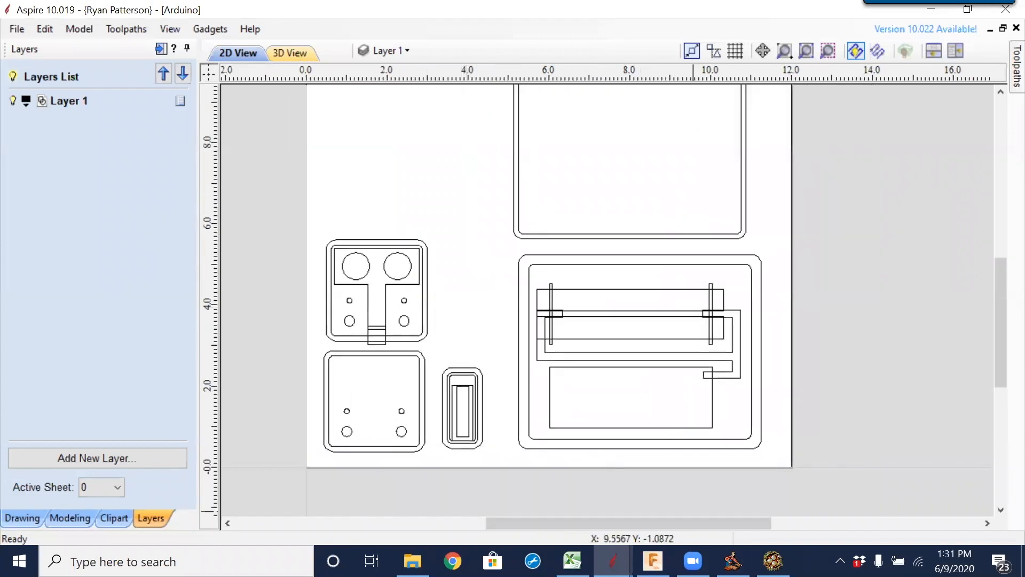
scroll(513, 320, "down", 1)
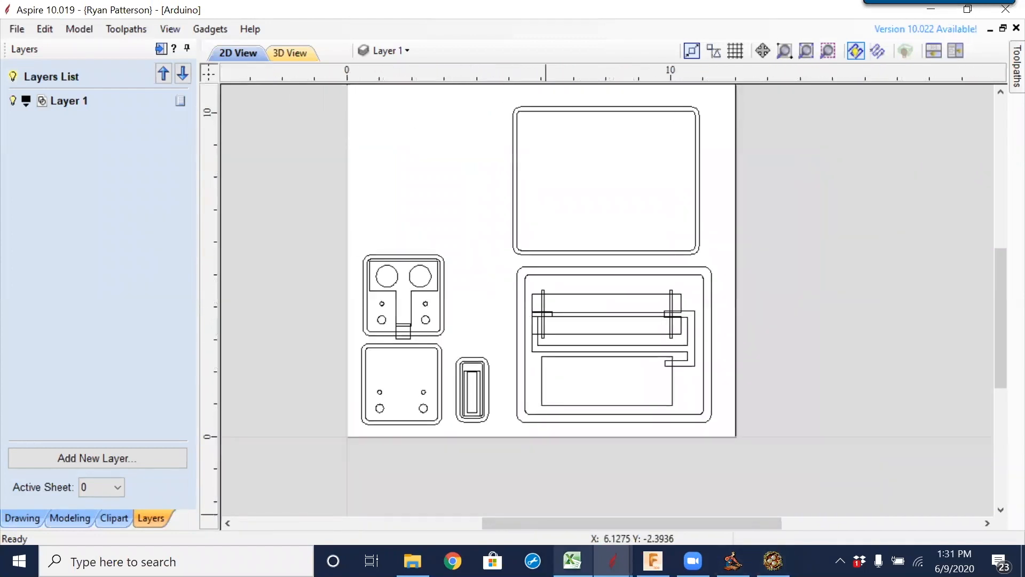
left_click(653, 561)
middle_click_drag(689, 309, 628, 368, "shift")
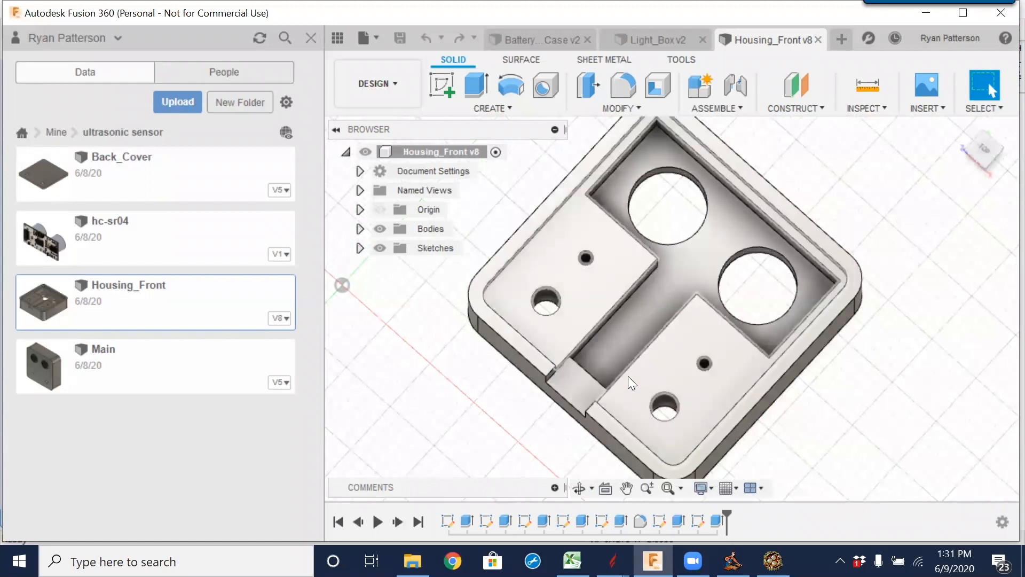
middle_click_drag(629, 385, 624, 364, "shift")
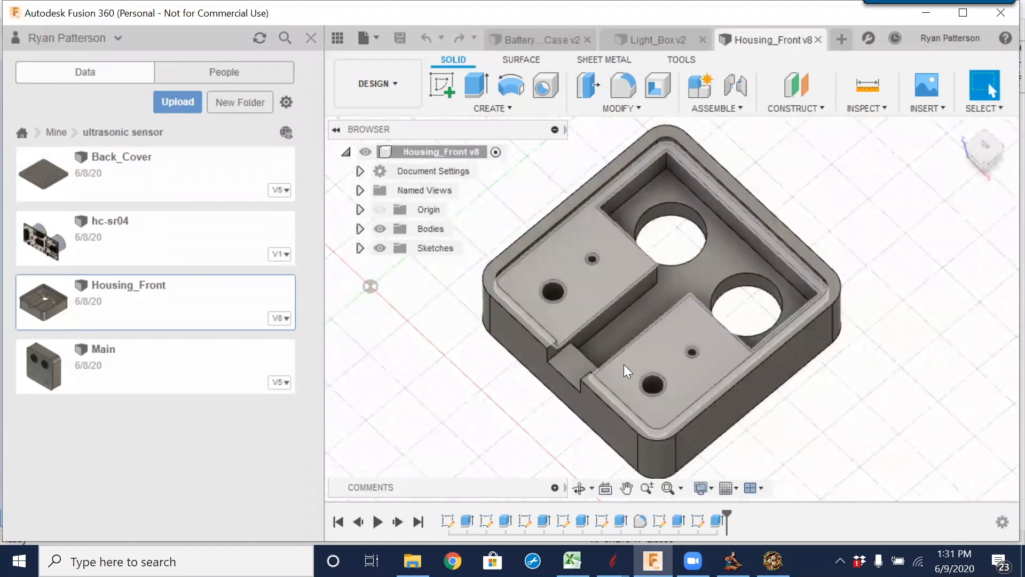
Examine the Light_Box and BatteryCaseCase models in 3D, and return to the Arduino drawing in Aspire.
left_click(649, 38)
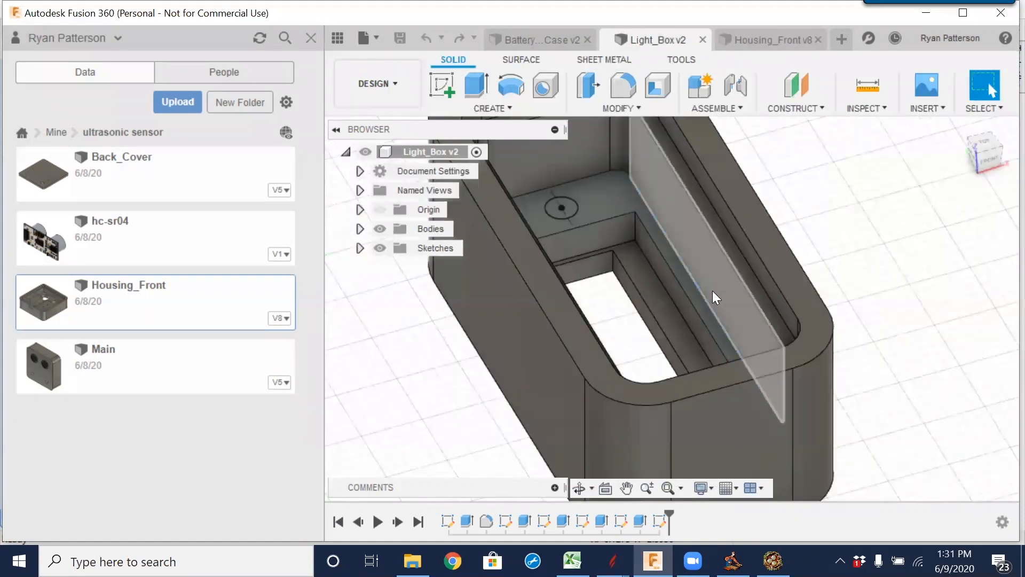
scroll(713, 290, "down", 5)
middle_click_drag(738, 303, 727, 283, "shift")
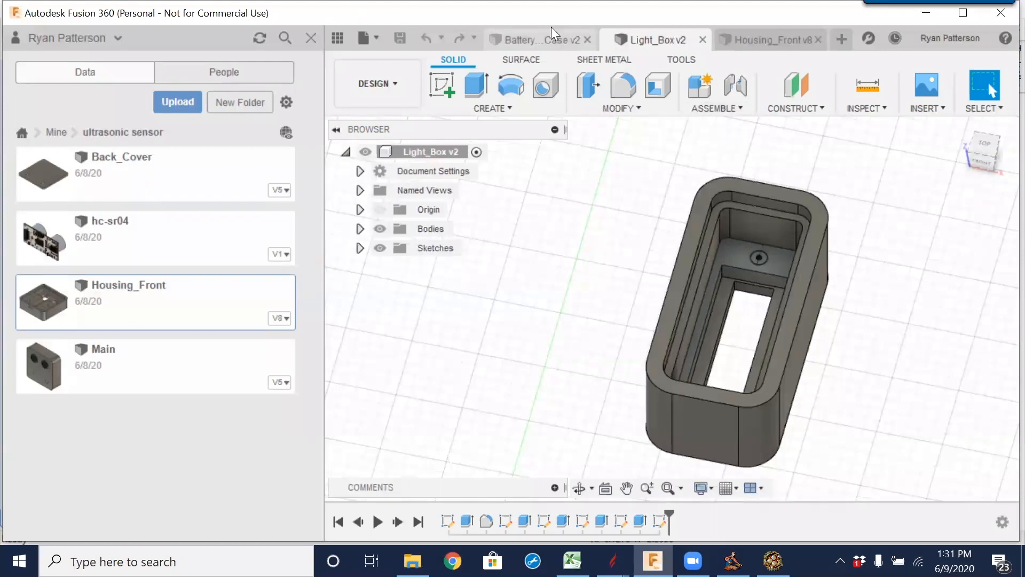
left_click(546, 40)
middle_click_drag(708, 340, 753, 381, "shift")
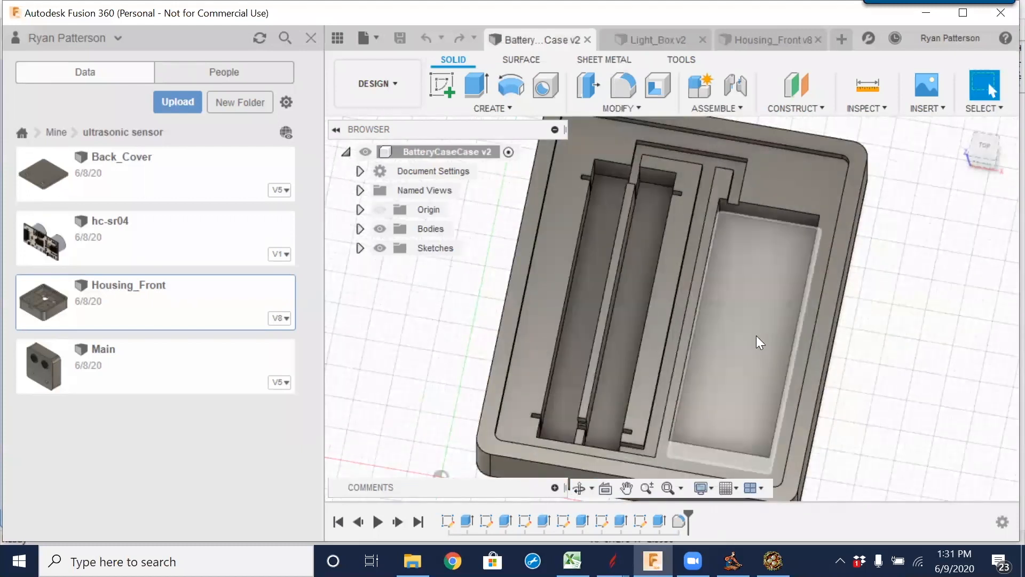
left_click(926, 13)
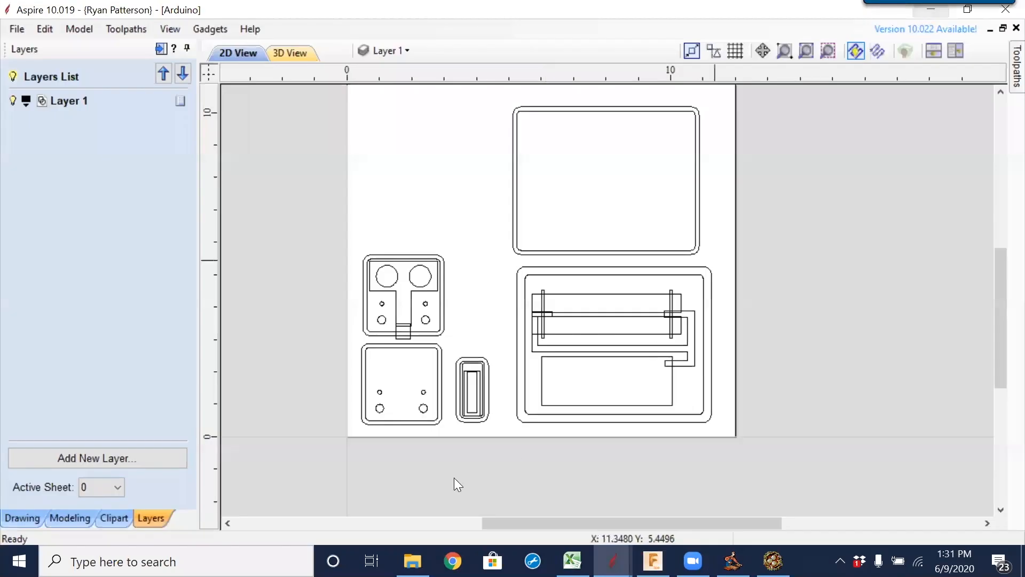
Move the T-shaped outline in the upper-left part and the three wide rectangles in the lower-right part to a new layer named Pocket D625 B25.
left_click(413, 317)
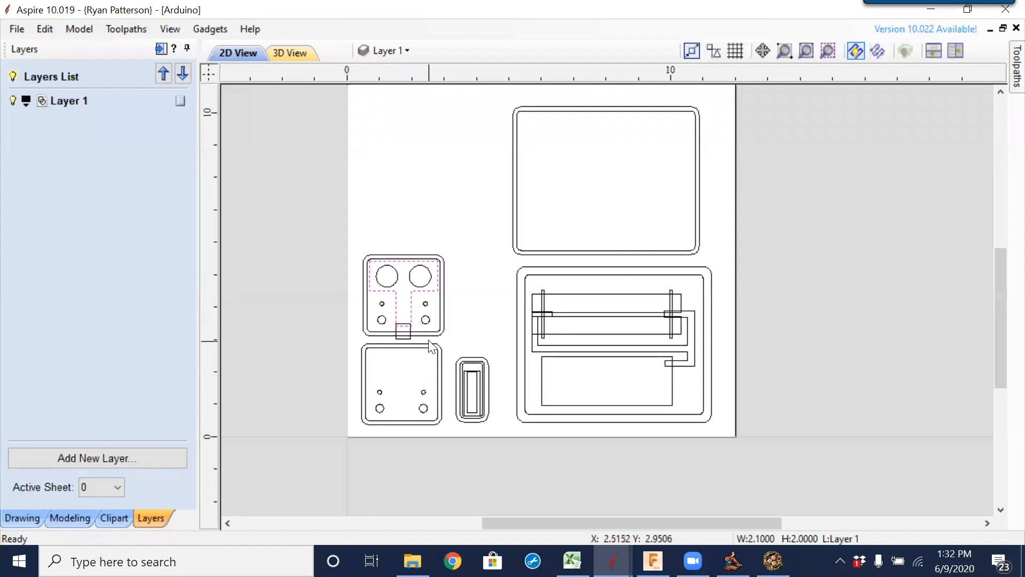
left_click(433, 346)
left_click(419, 291)
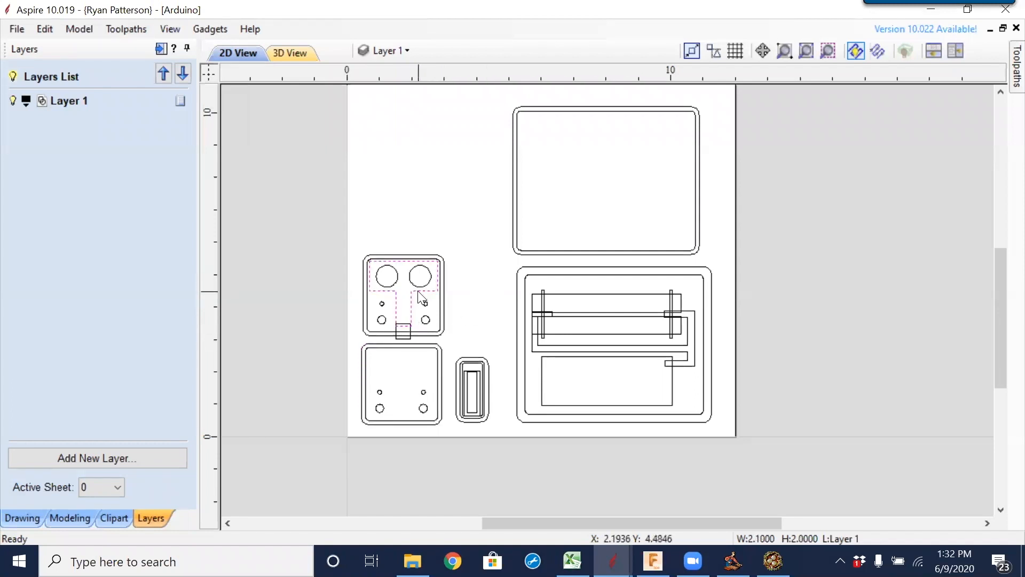
left_click(611, 295)
left_click(611, 321)
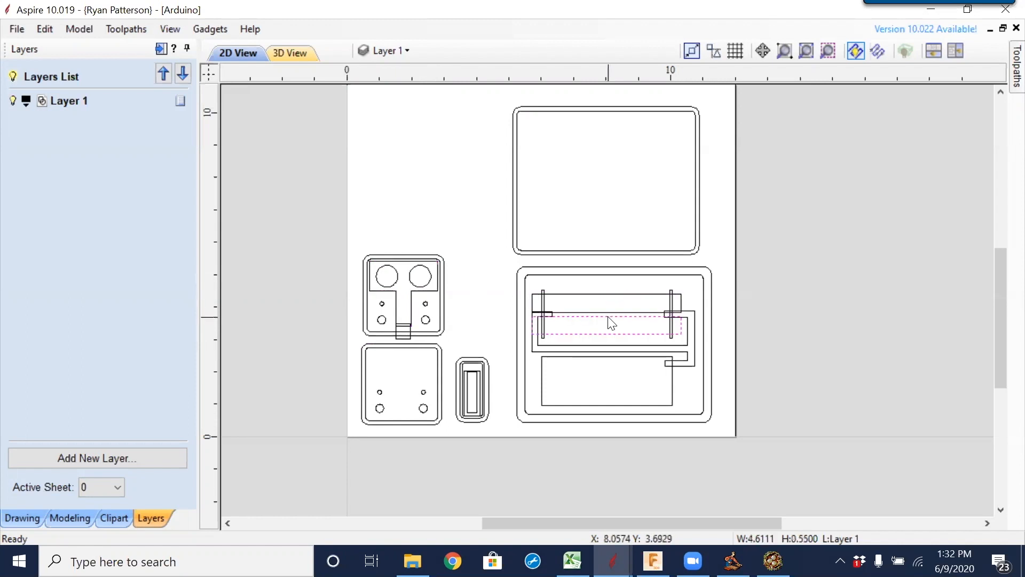
left_click(616, 293, "shift")
left_click(542, 380, "shift")
left_click(396, 300, "shift")
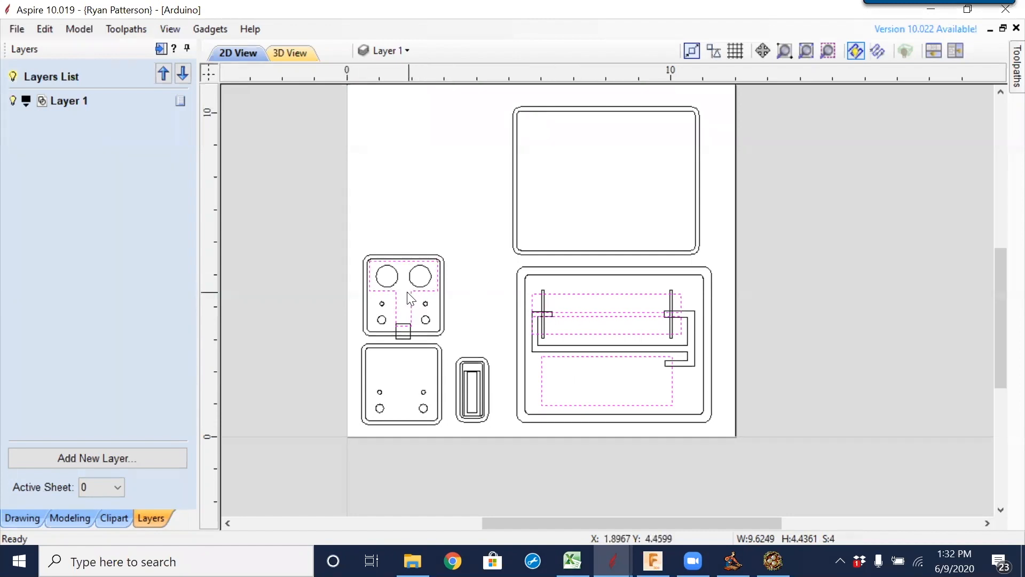
right_click(562, 295)
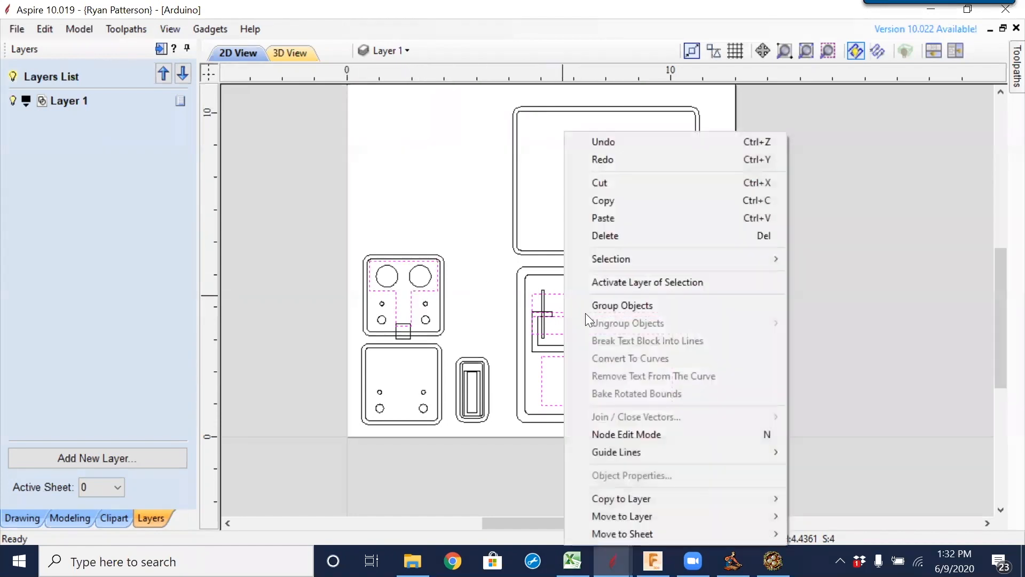
mouse_move(670, 530)
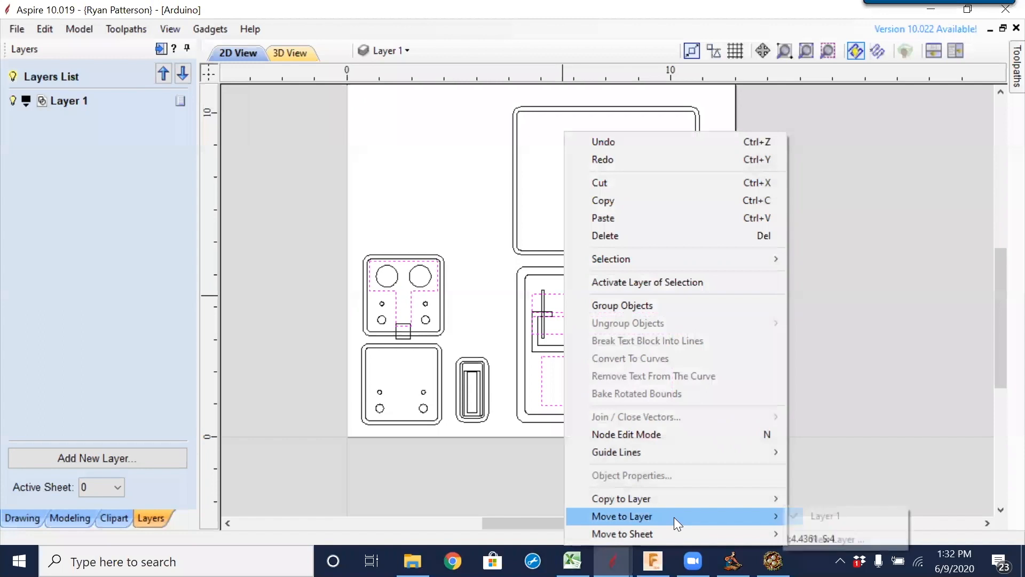
left_click(825, 538)
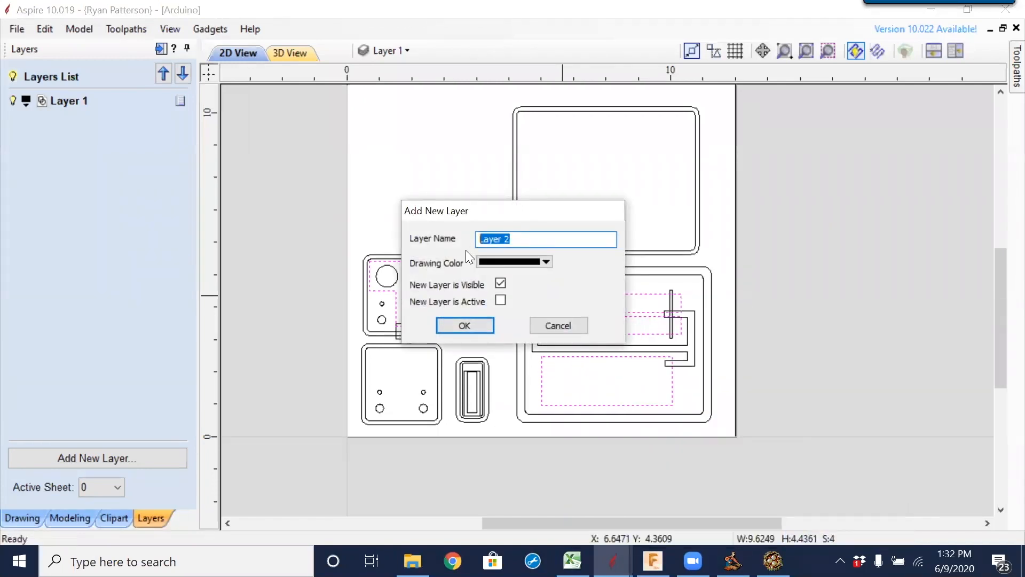
type("Po")
type("k")
key("BackSpace")
type("cke")
type("t ")
type("D")
type(".625")
key("BackSpace")
key("BackSpace")
key("BackSpace")
key("BackSpace")
type("625 B25")
left_click(474, 326)
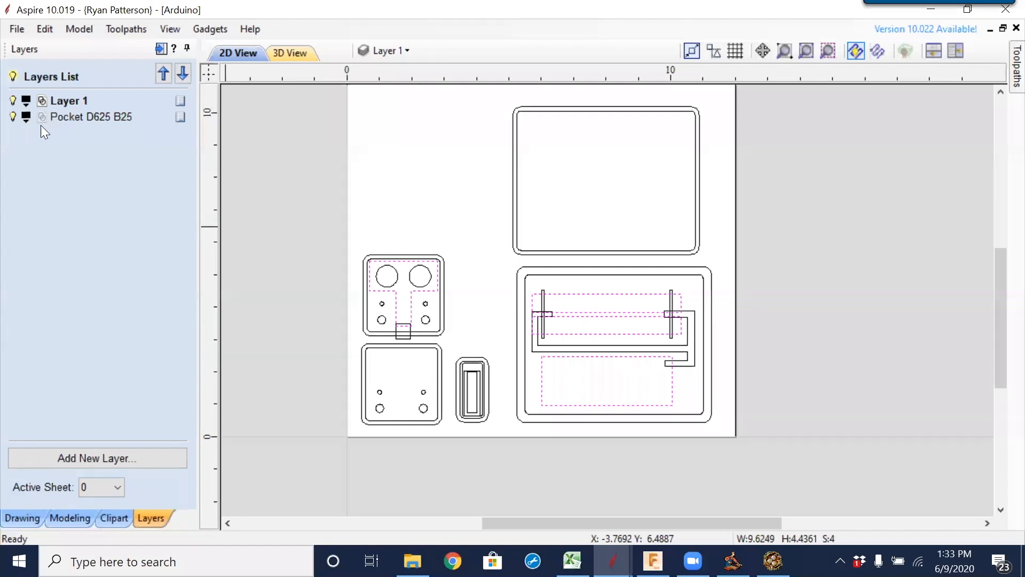
left_click(14, 117)
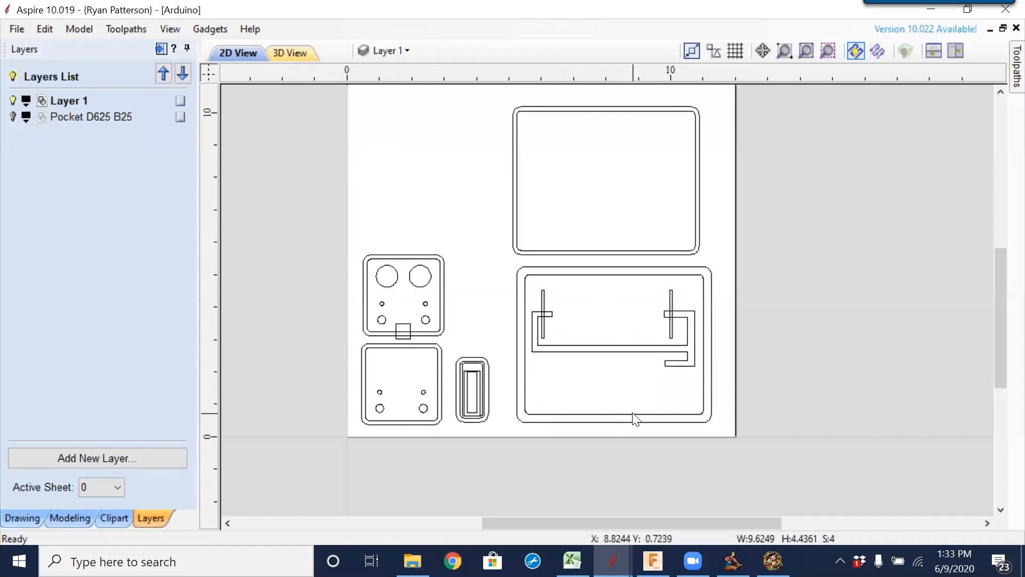
left_click(13, 116)
Move the innermost rounded rectangle of the small narrow part to the Pocket D625 B25 layer, and hide that layer.
scroll(460, 380, "up", 4)
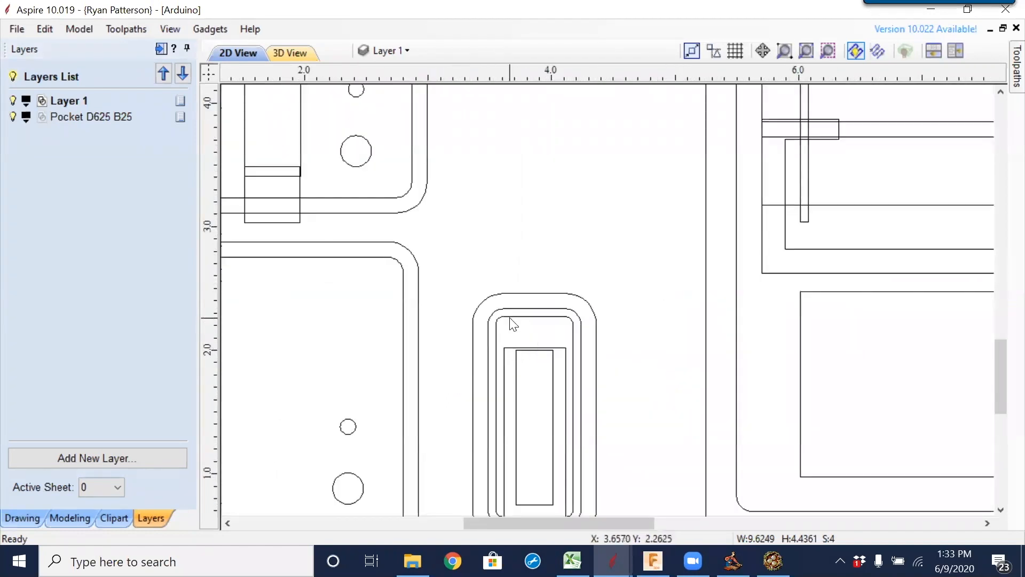
left_click(510, 318)
left_click(514, 348)
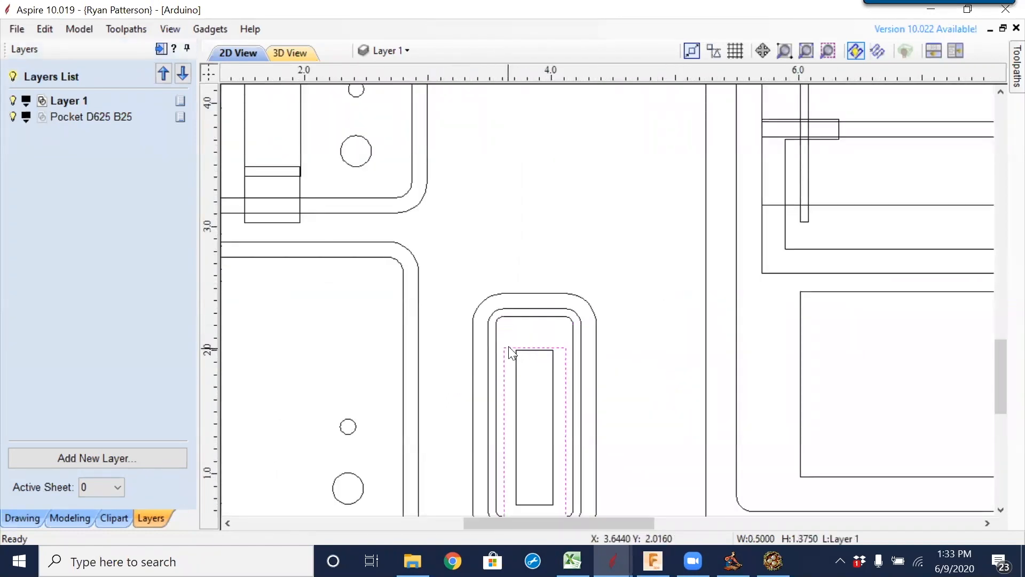
left_click(513, 320)
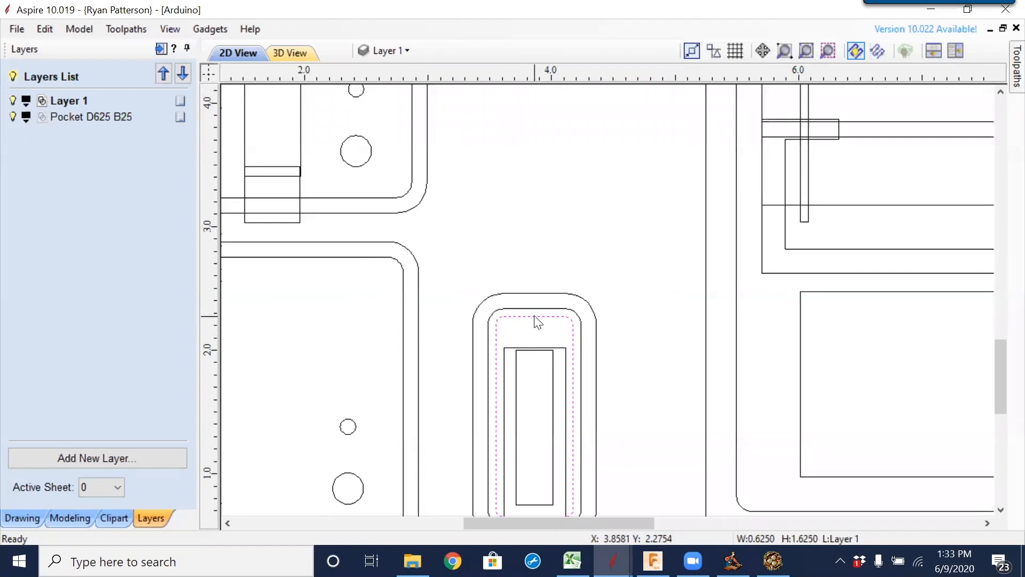
scroll(518, 350, "down", 3)
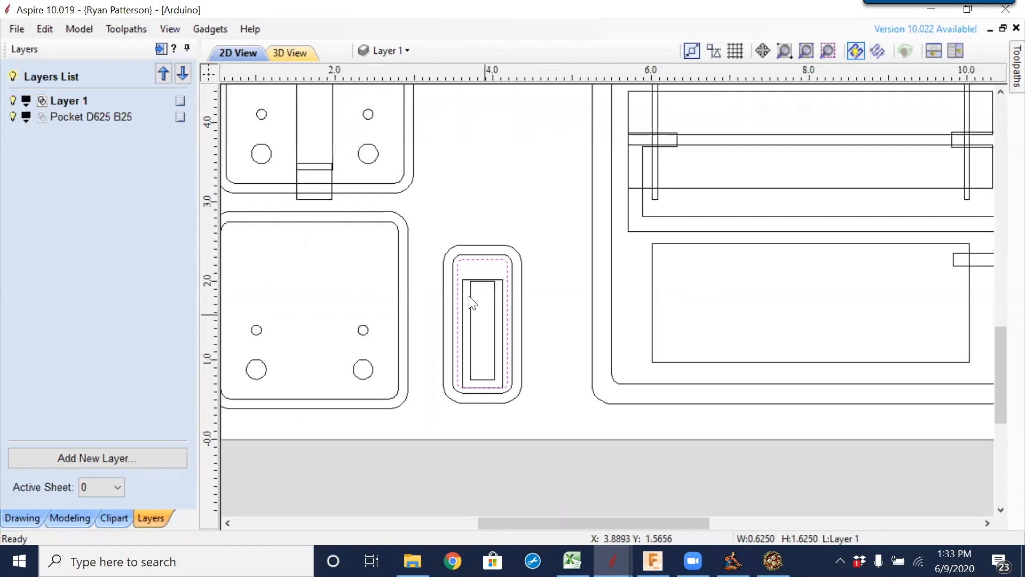
middle_click_drag(469, 297, 469, 295)
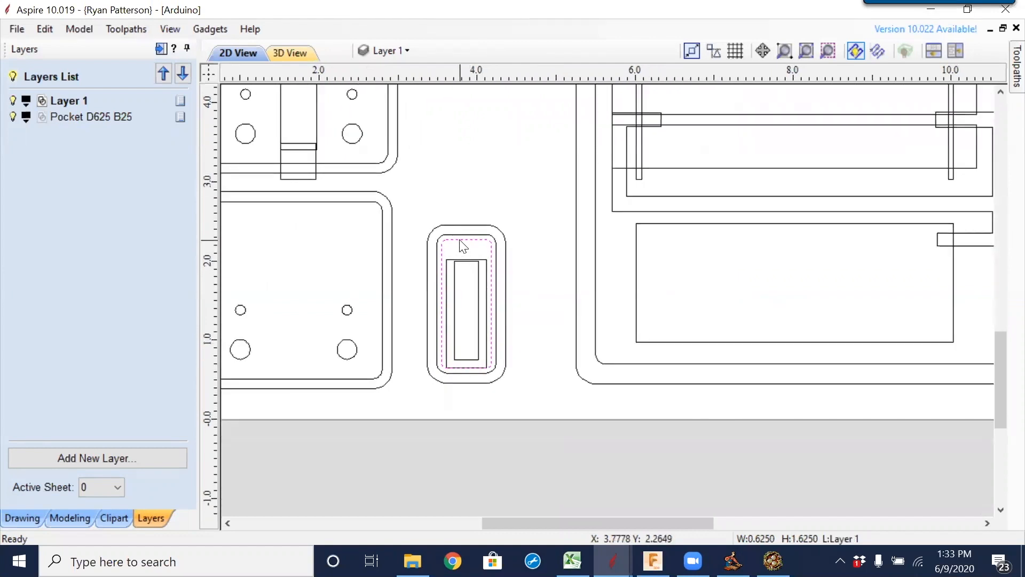
right_click(463, 246)
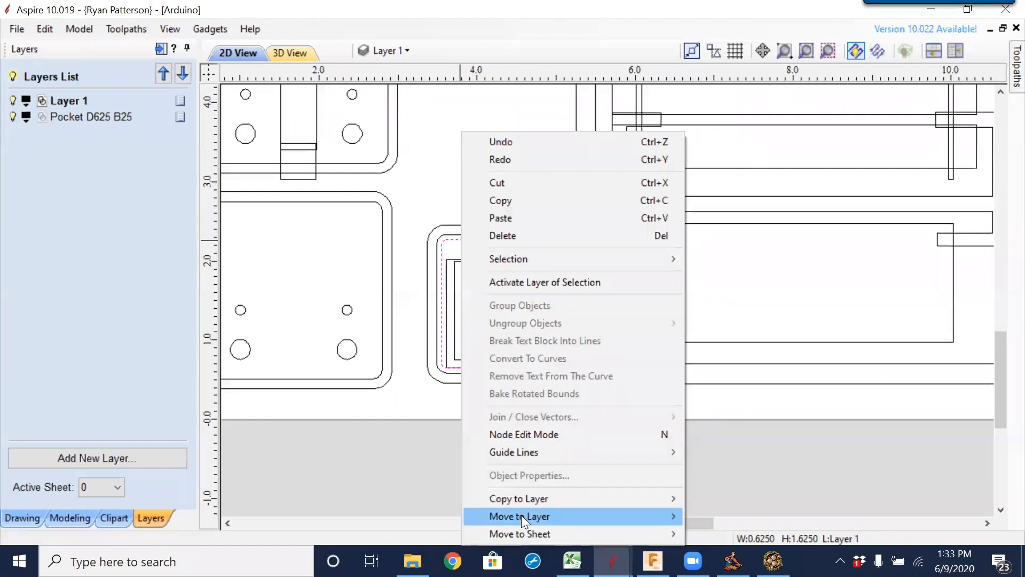
mouse_move(592, 521)
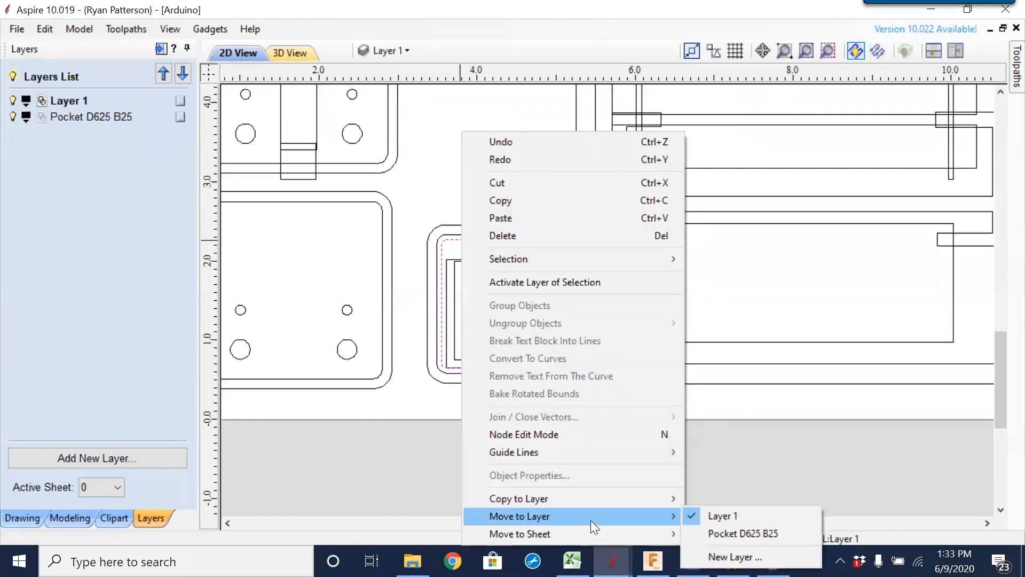
left_click(741, 537)
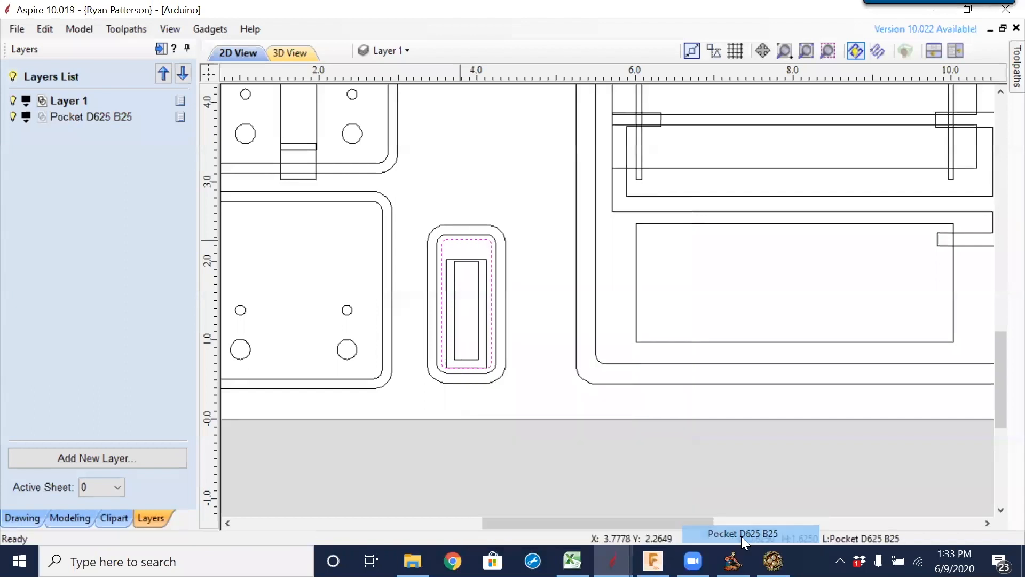
left_click(14, 118)
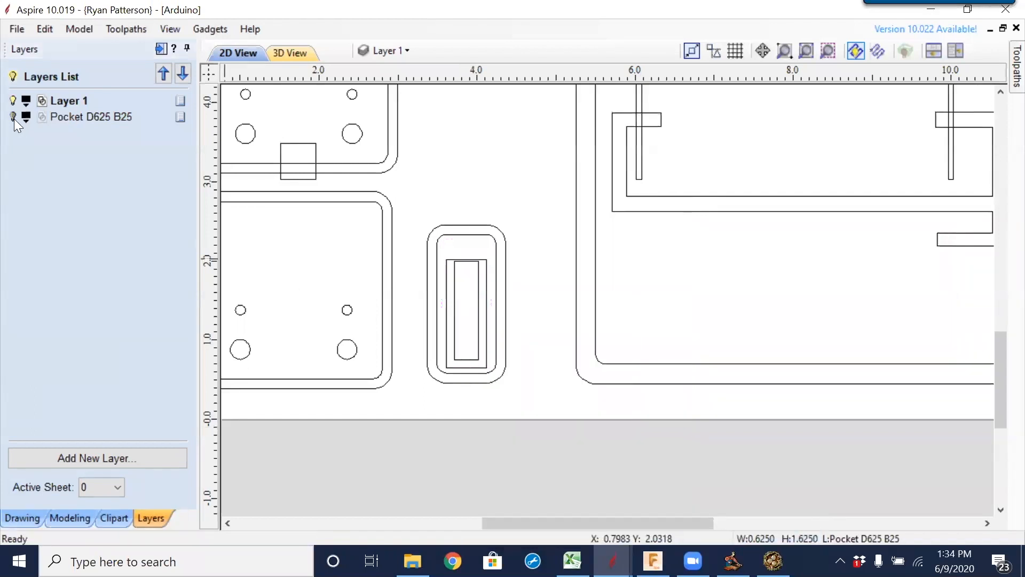
Move the two large circles in the upper-left part to a new layer named ProfileIN Dall B25, and hide that layer.
scroll(441, 349, "down", 2)
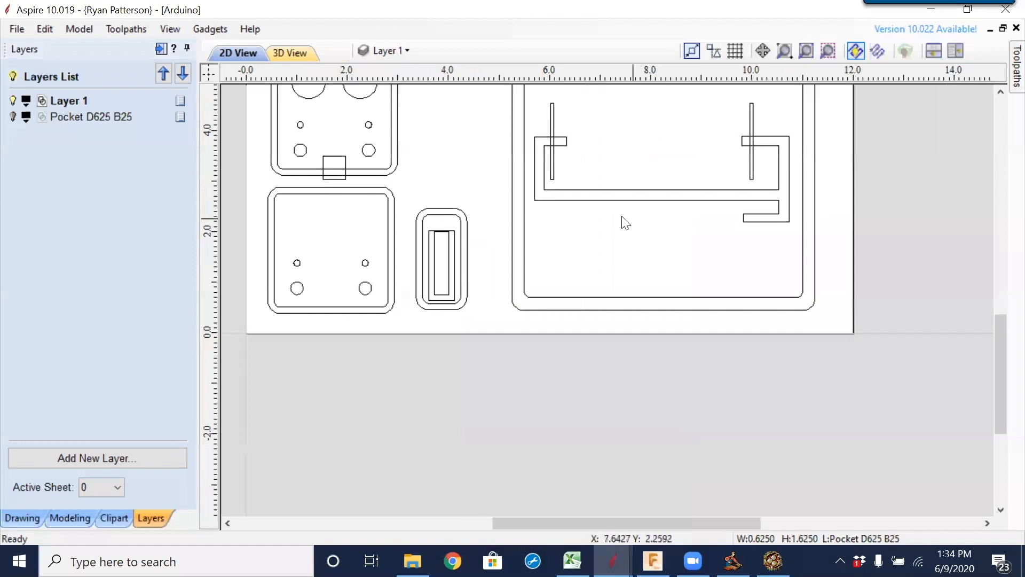
left_click(559, 316)
middle_click_drag(556, 311, 556, 357)
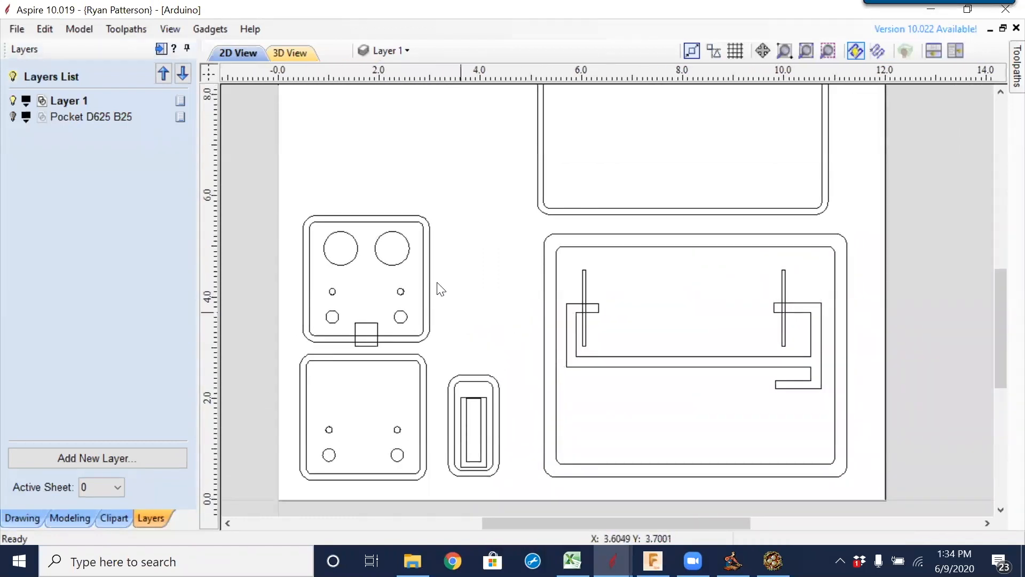
left_click_drag(412, 240, 347, 273)
scroll(588, 253, "down", 2)
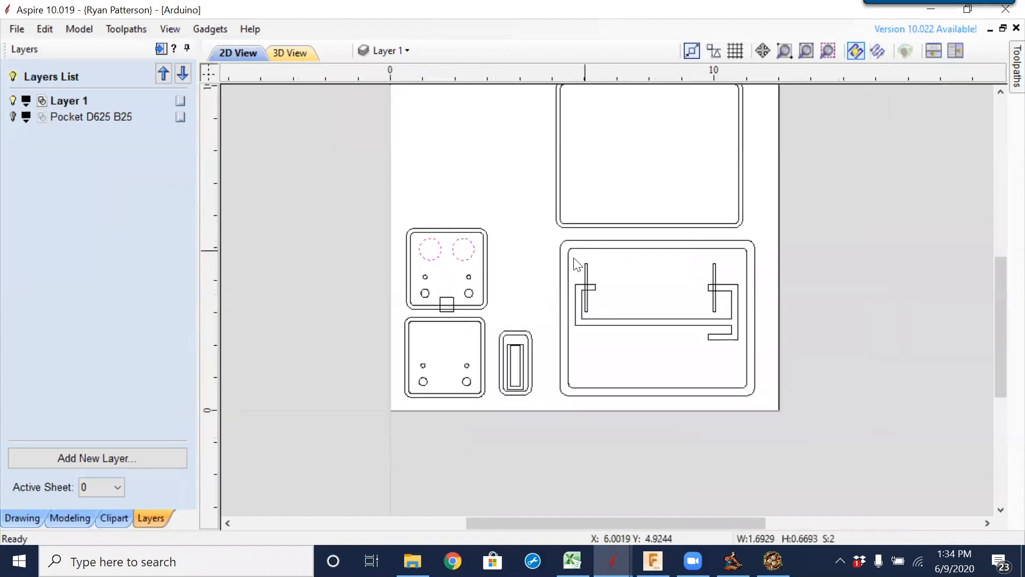
right_click(474, 261)
mouse_move(561, 519)
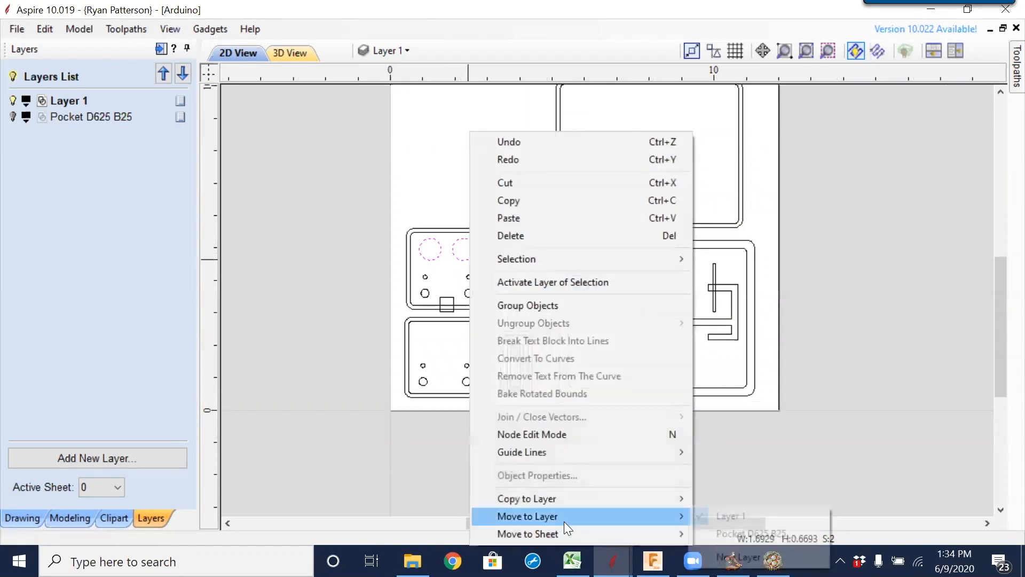
left_click(743, 556)
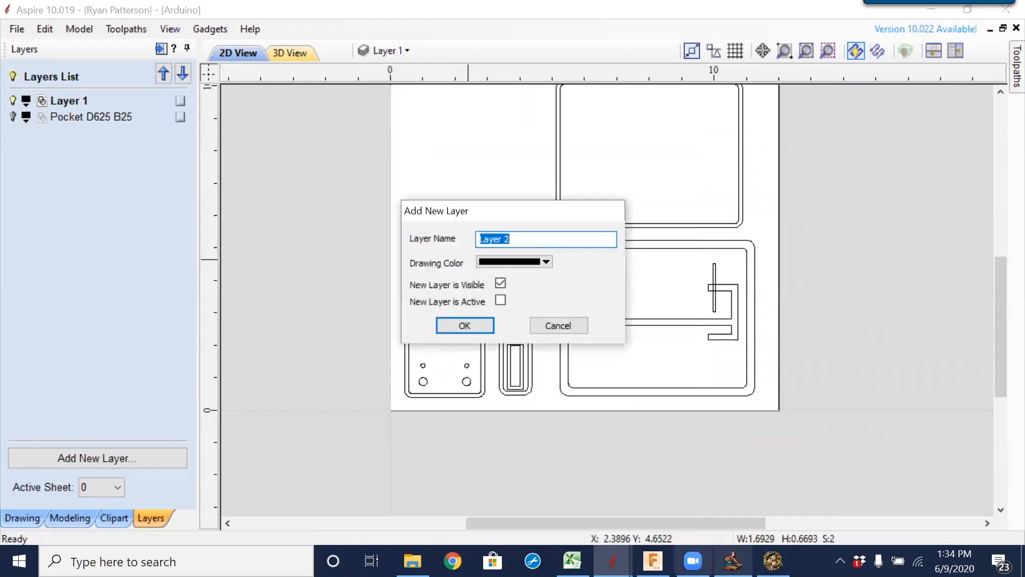
type("ProfileIN")
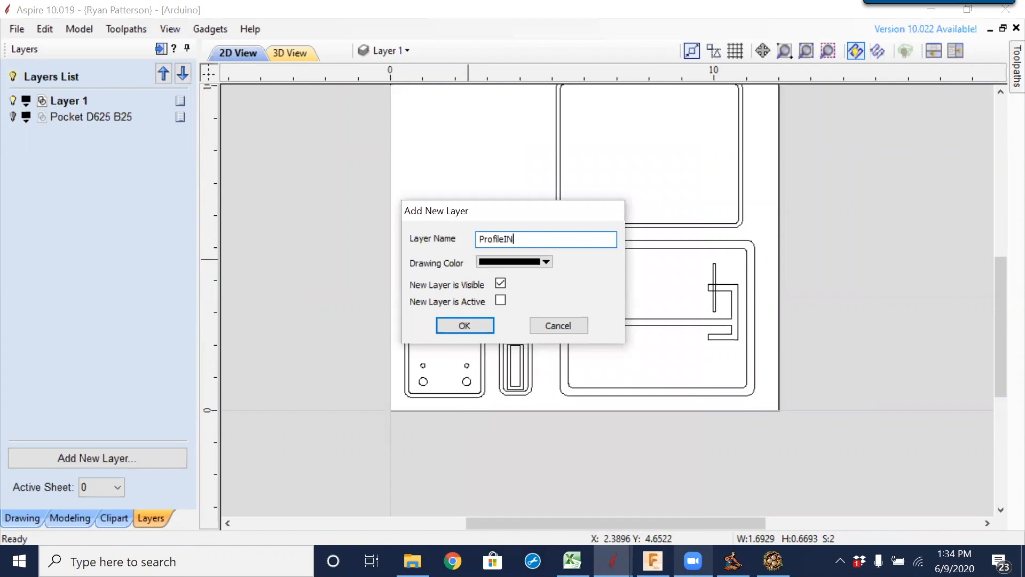
type(" D")
type("Al")
key("BackSpace")
key("BackSpace")
type("all B.25")
key("Left")
key("Left")
key("BackSpace")
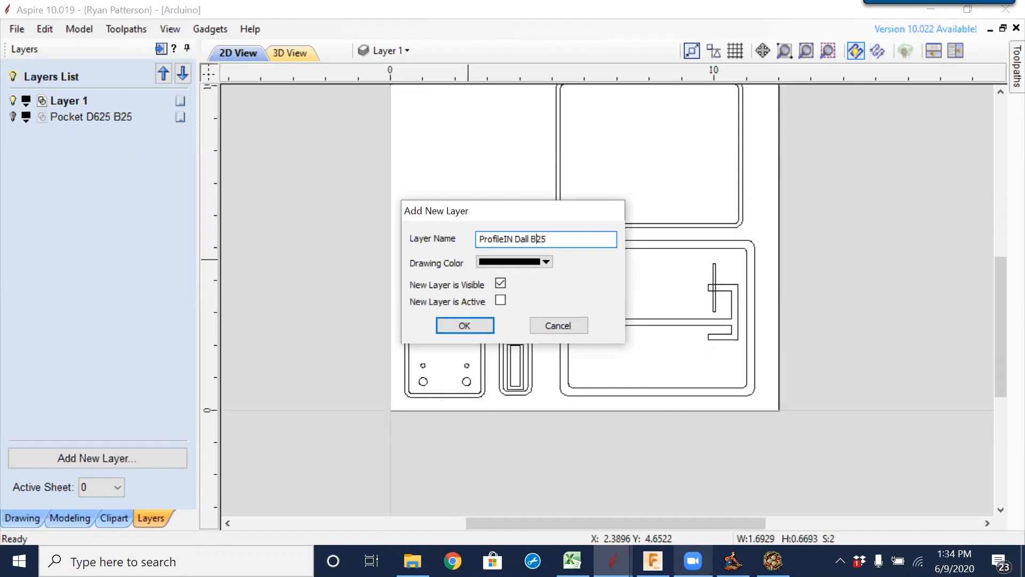
left_click(464, 326)
left_click(13, 132)
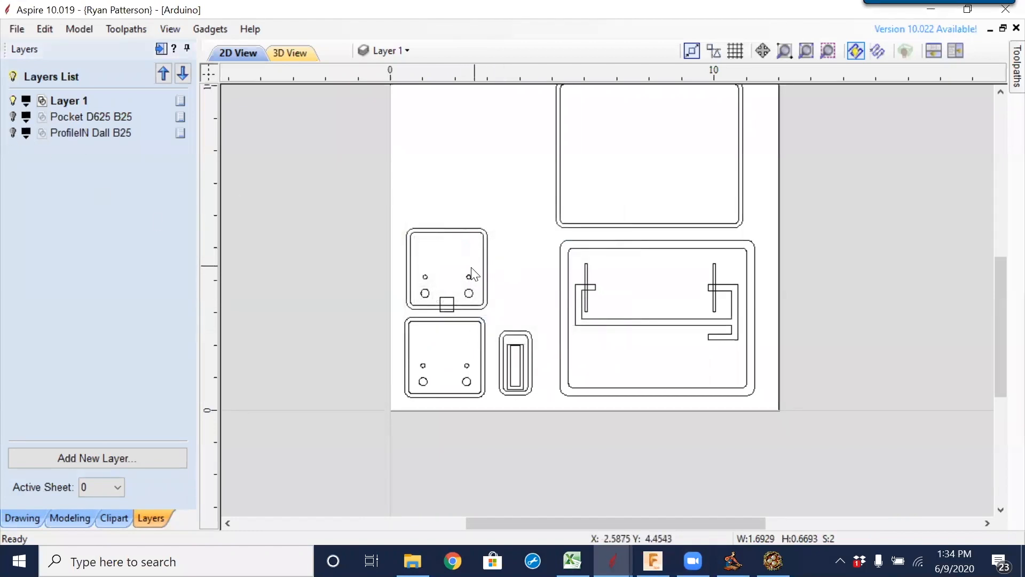
Move the eight small hole circles in the two square parts to a new layer named Drill Dall B25, and hide that layer.
left_click(465, 283)
left_click(427, 277)
left_click(429, 294, "shift")
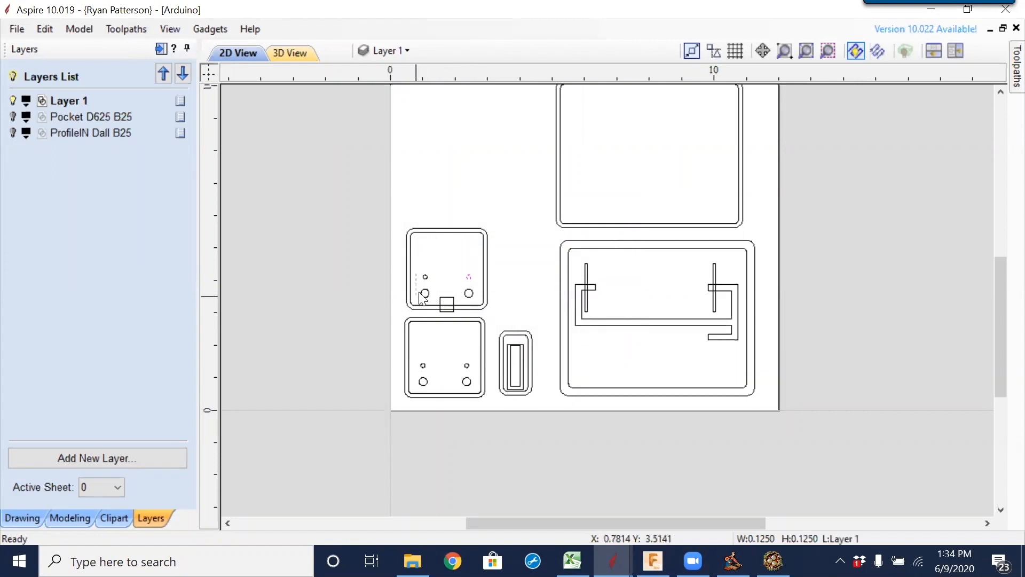
left_click(473, 294, "shift")
left_click(467, 366, "shift")
left_click(466, 382, "shift")
left_click(424, 366, "shift")
left_click(424, 382, "shift")
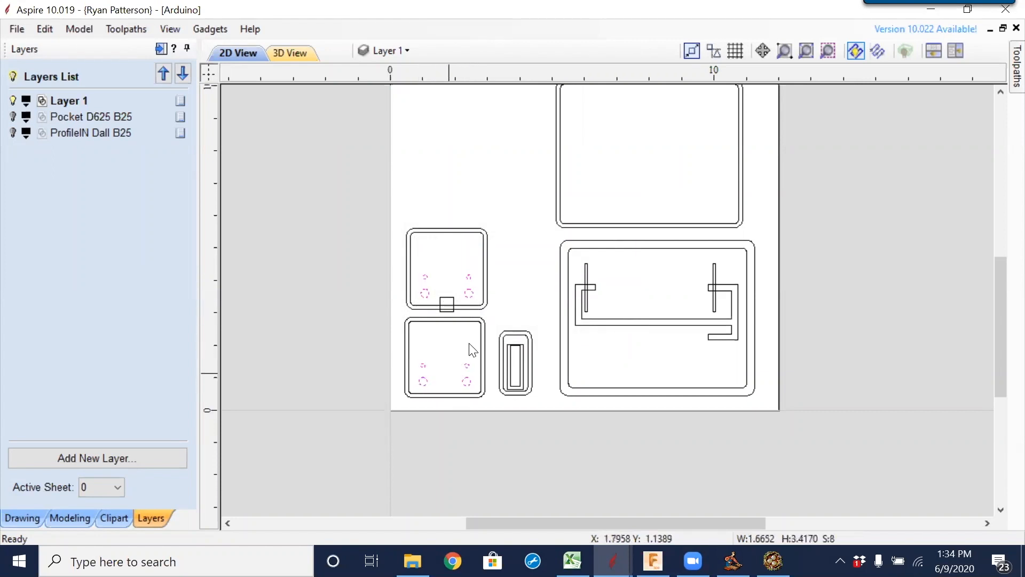
scroll(469, 299, "up", 2)
right_click(468, 295)
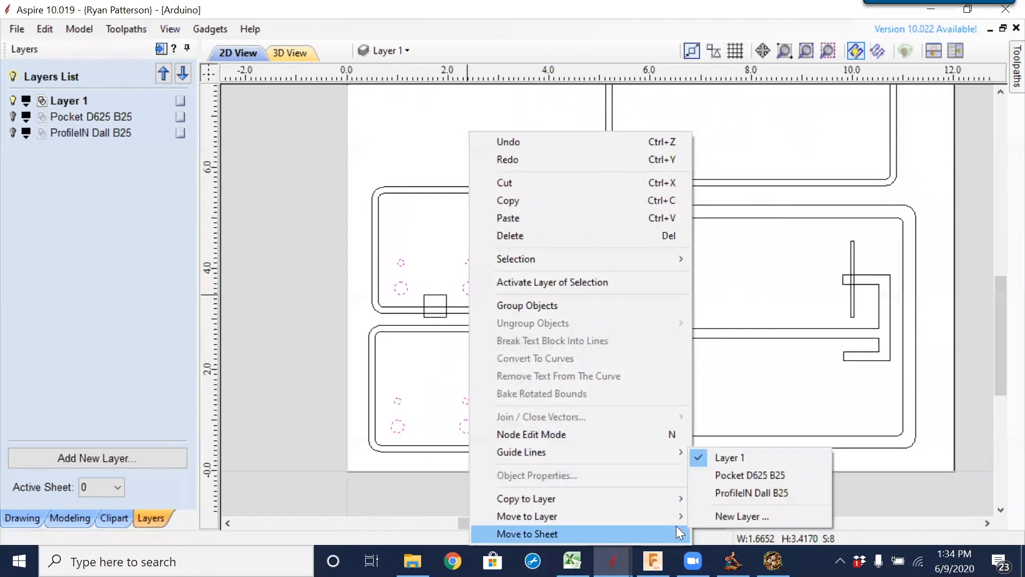
mouse_move(683, 507)
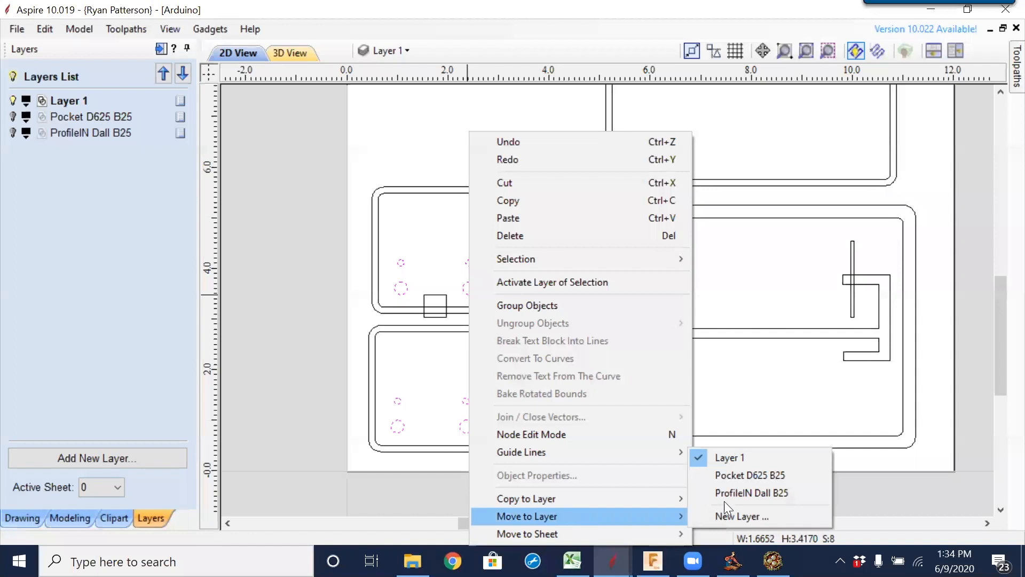
left_click(746, 515)
type("Drill")
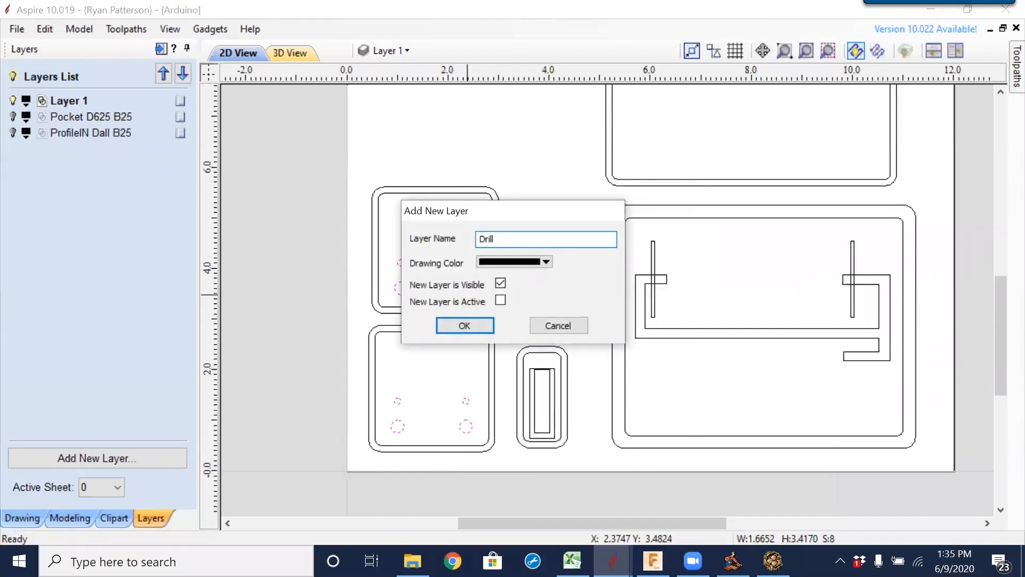
type(" Dall B25")
left_click(460, 325)
left_click(13, 149)
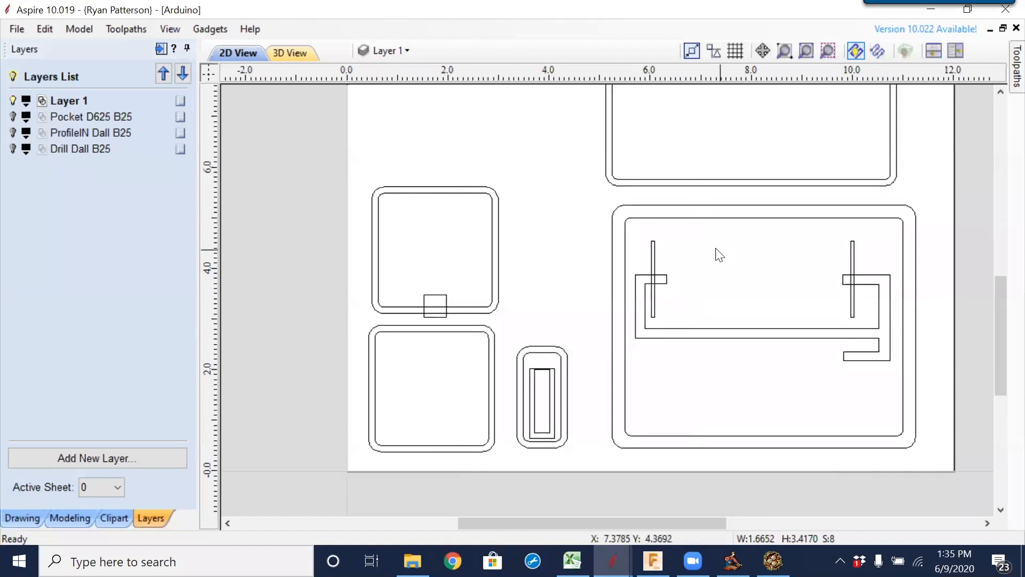
Move the bracket-shaped outline in the lower-right part to a new layer named ProfileIN D25 B125, and hide that layer.
scroll(716, 254, "down", 3)
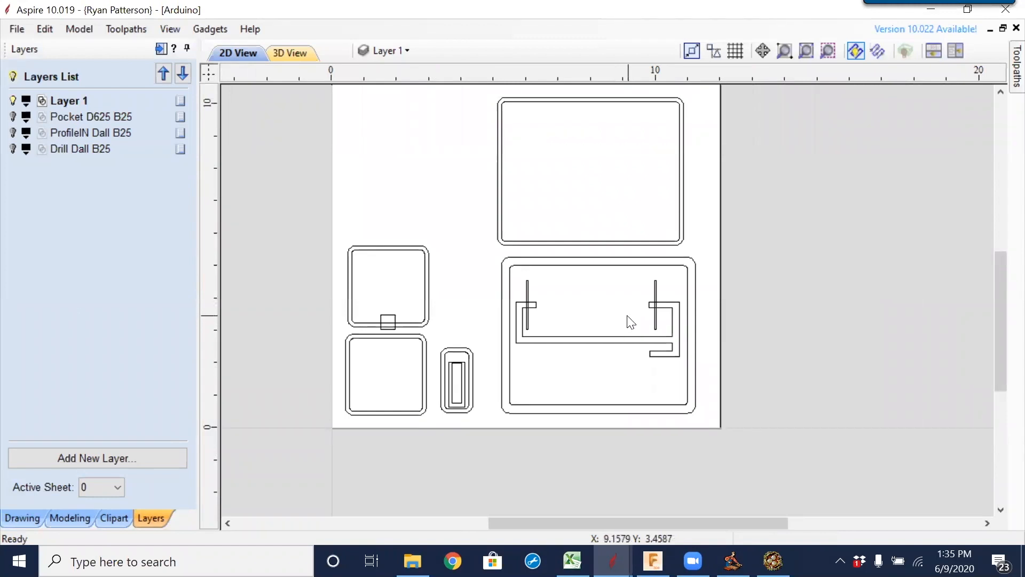
left_click(614, 340)
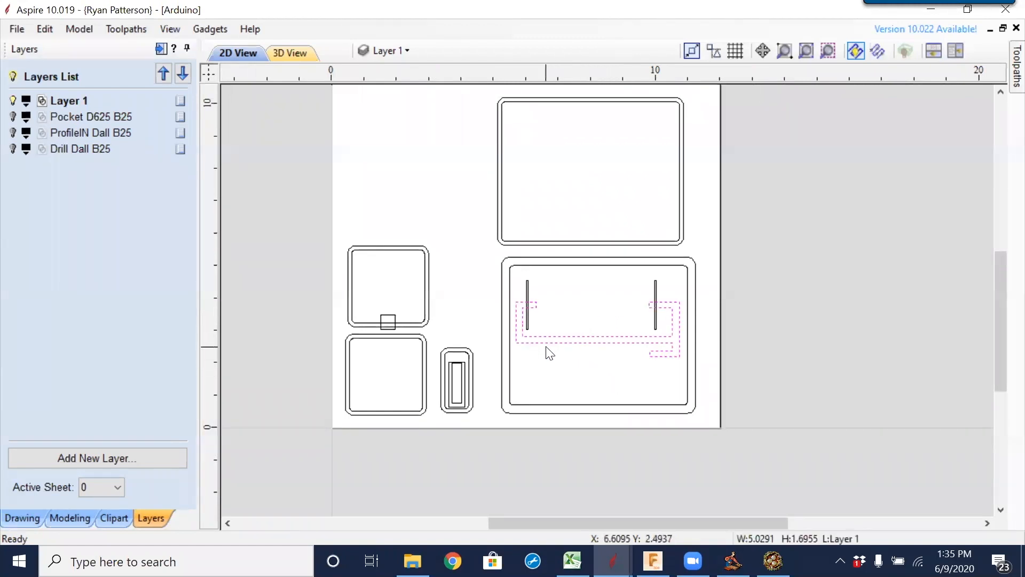
right_click(578, 348)
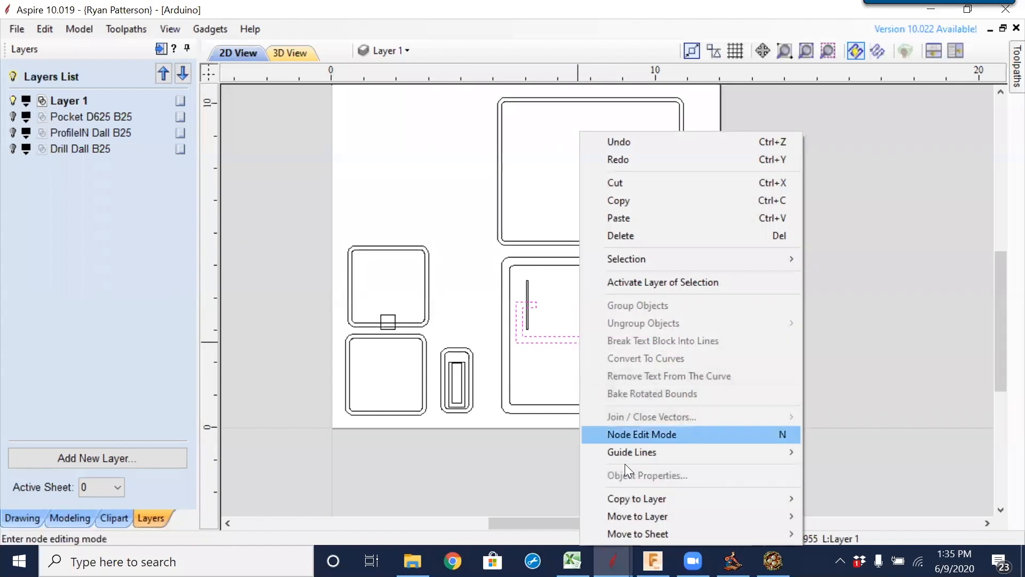
mouse_move(640, 517)
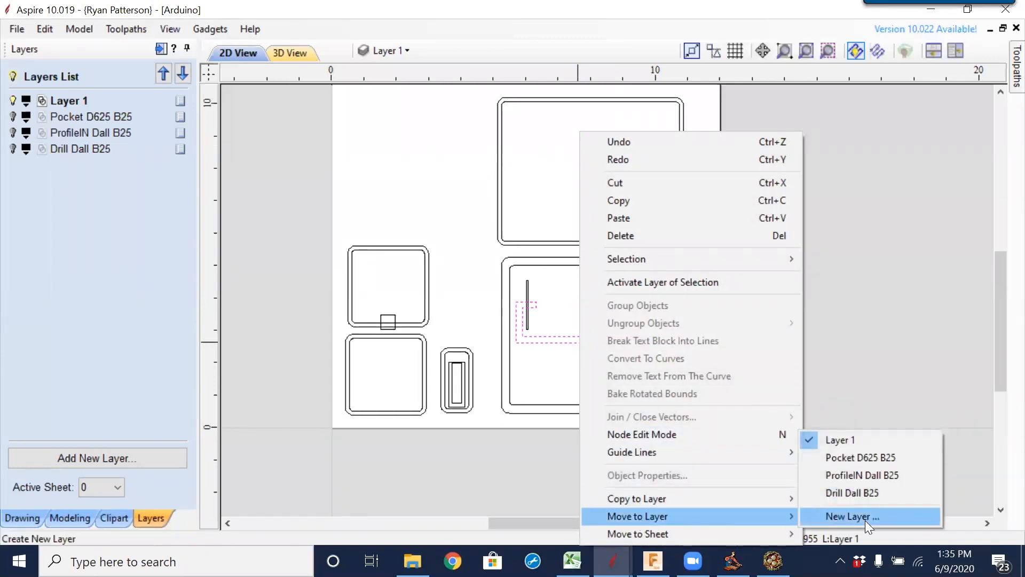
left_click(870, 514)
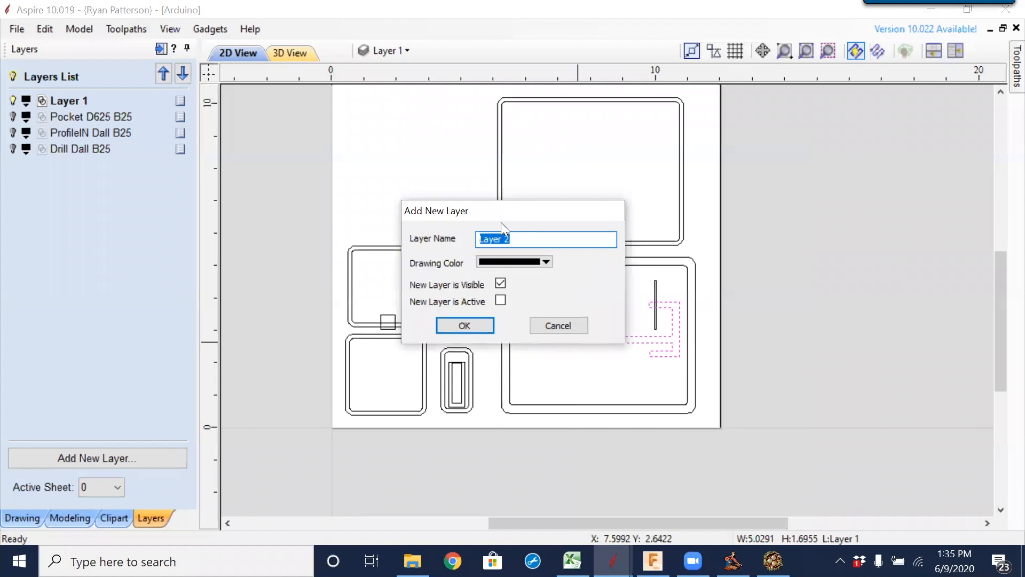
type("ProfileIN D25 B125")
left_click(468, 327)
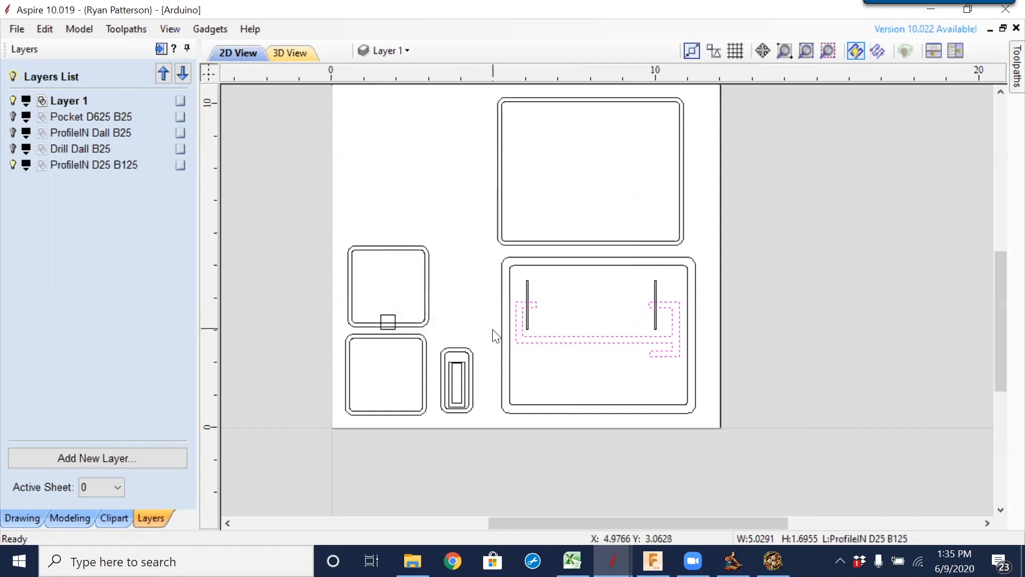
left_click(13, 164)
Move the two thin vertical slots in the lower-right part to a new layer named Profile D5 B0625, and hide that layer.
left_click_drag(668, 290, 523, 370)
right_click(529, 323)
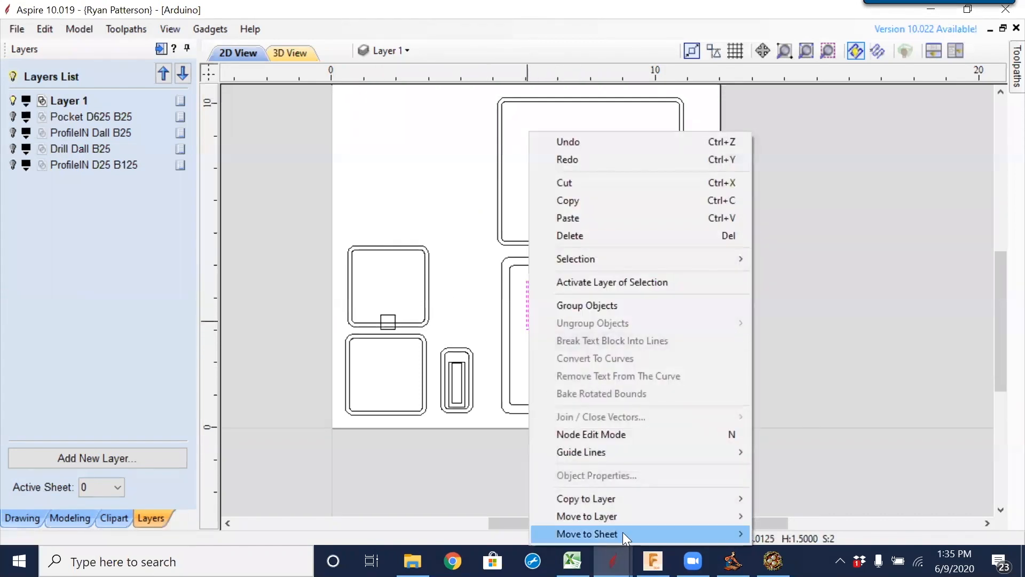
mouse_move(703, 517)
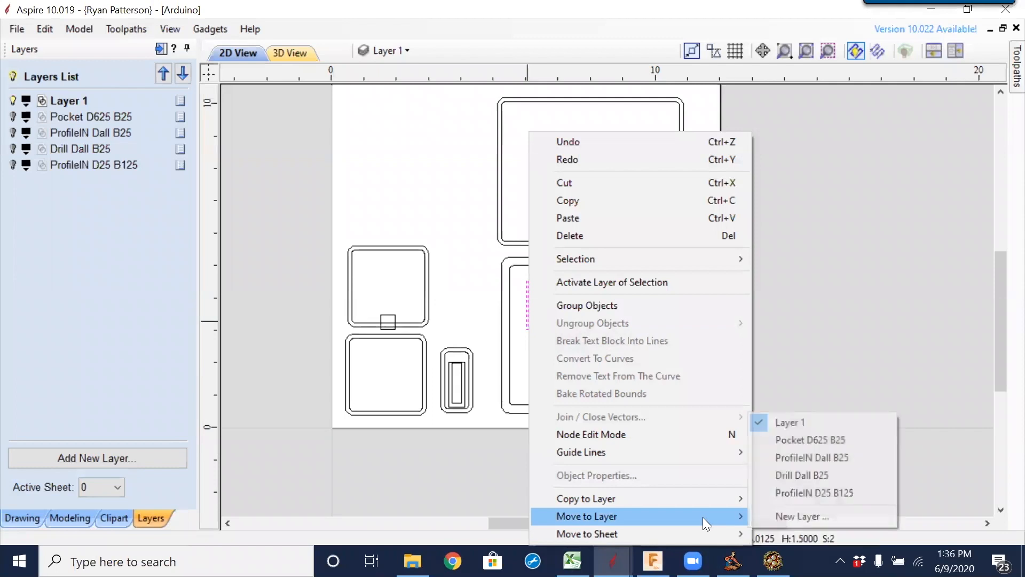
left_click(824, 517)
type("Profile")
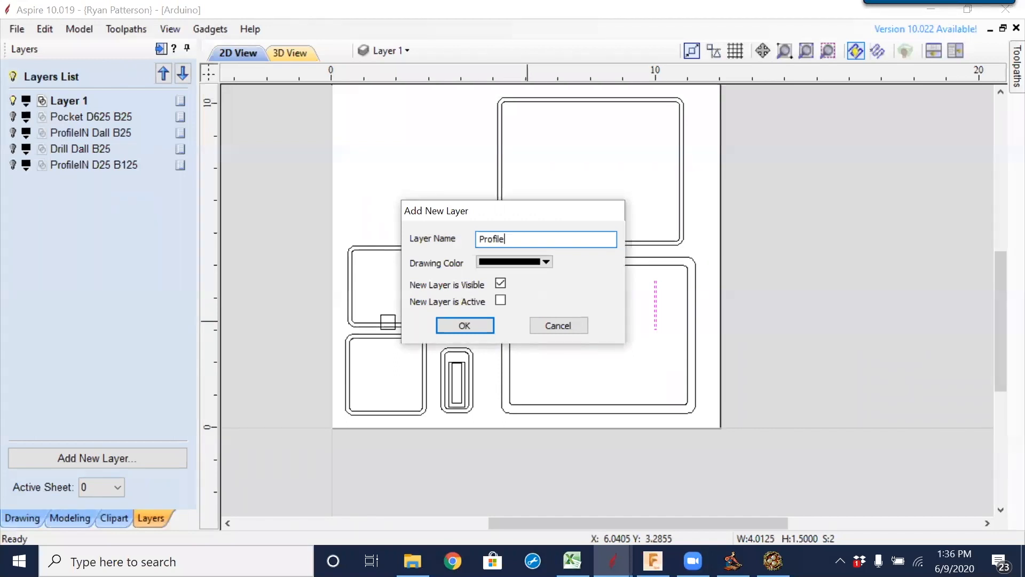
type(" D5 B0625")
left_click(476, 323)
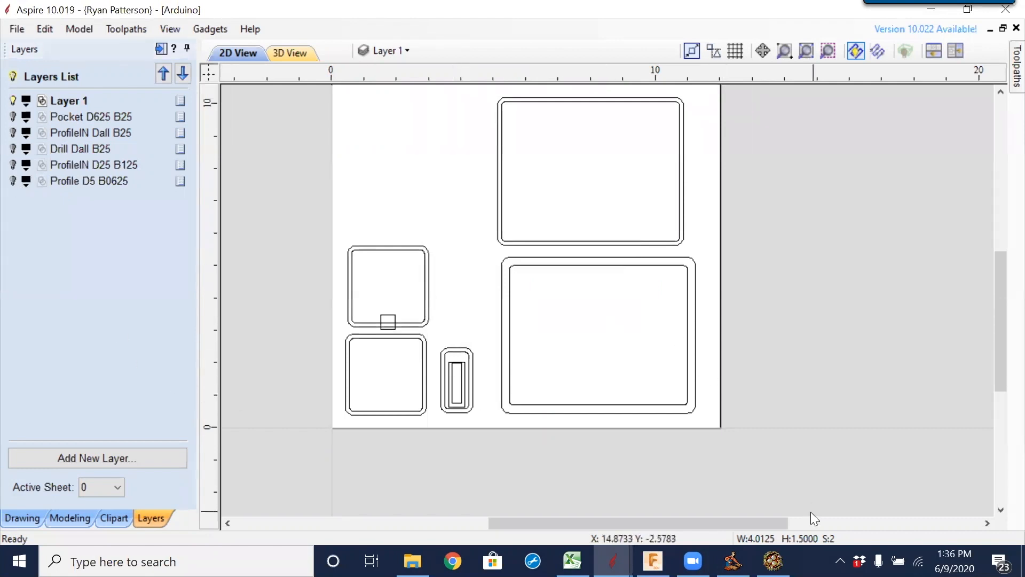
Move the larger square-cornered rectangle inside the small narrow part to a new layer named Pocket D687 B25, and hide that layer.
mouse_move(773, 561)
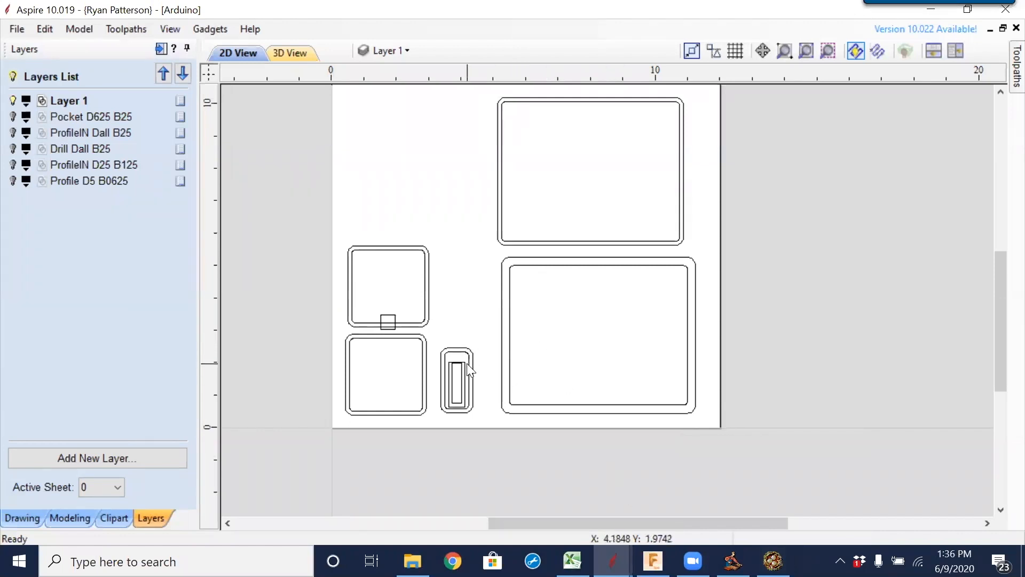
scroll(476, 358, "up", 3)
left_click(458, 381)
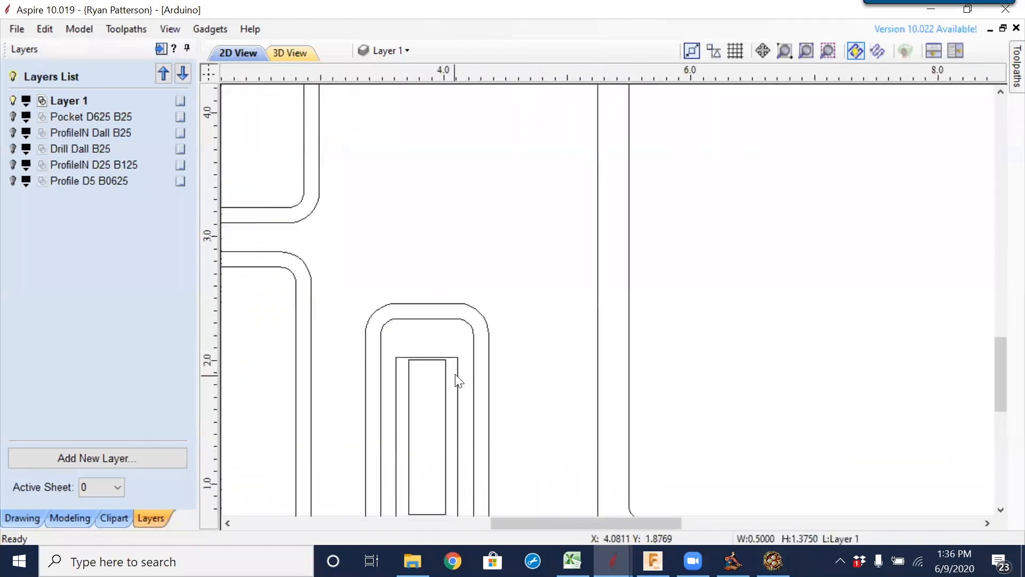
scroll(505, 404, "down", 2)
right_click(507, 405)
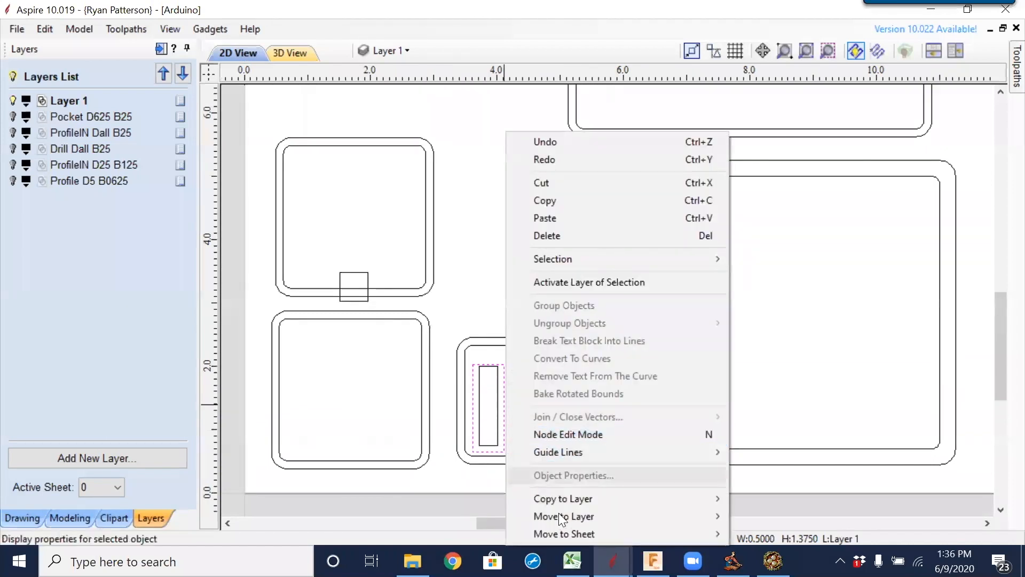
mouse_move(689, 534)
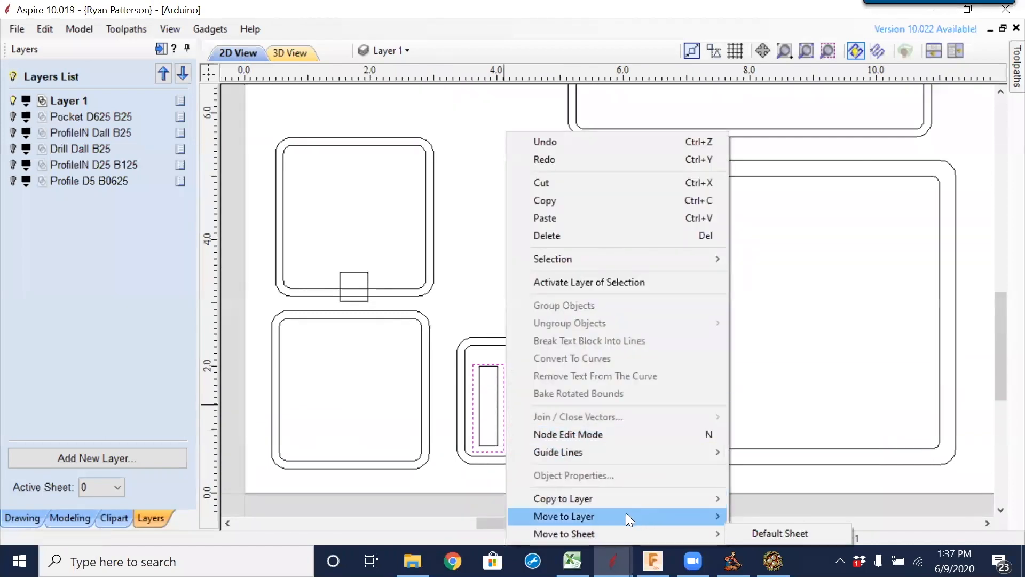
mouse_move(626, 514)
left_click(765, 516)
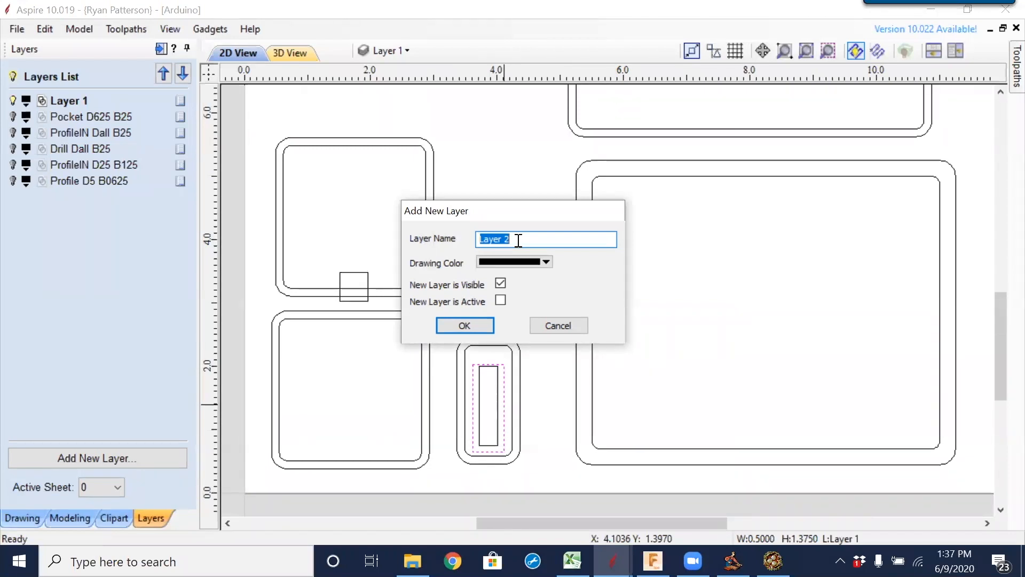
type("Pocket D687 B25")
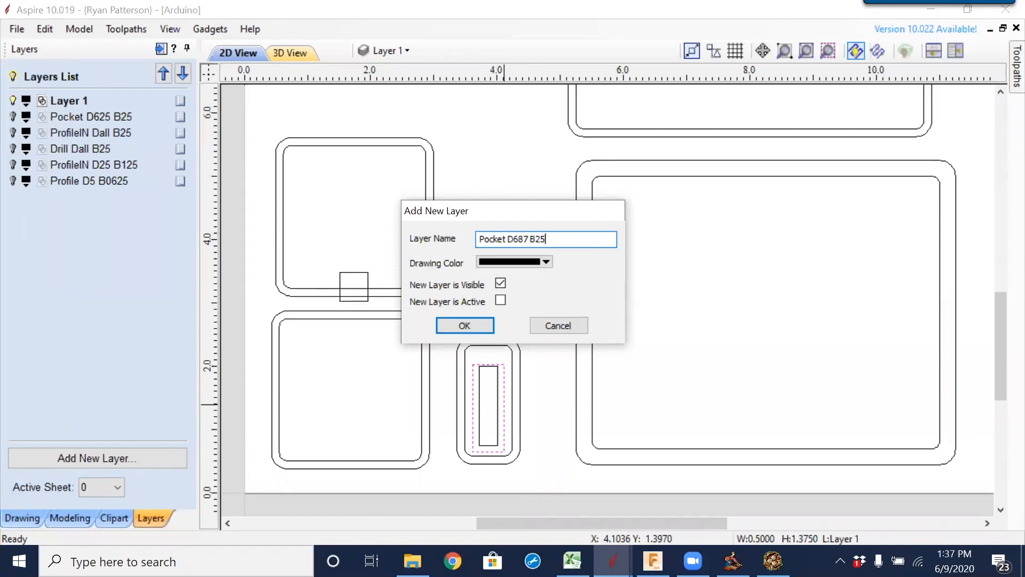
left_click(472, 321)
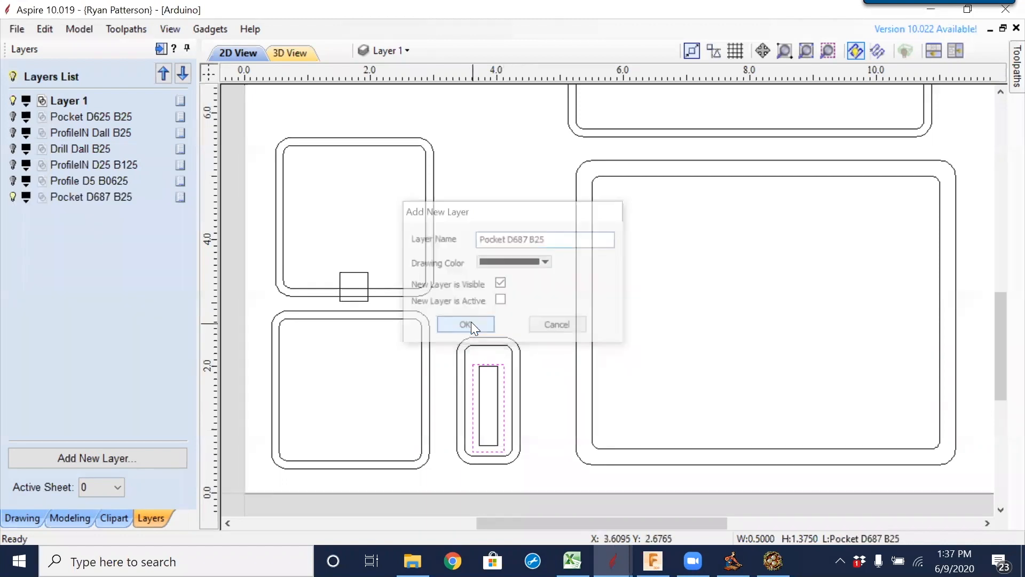
left_click(13, 198)
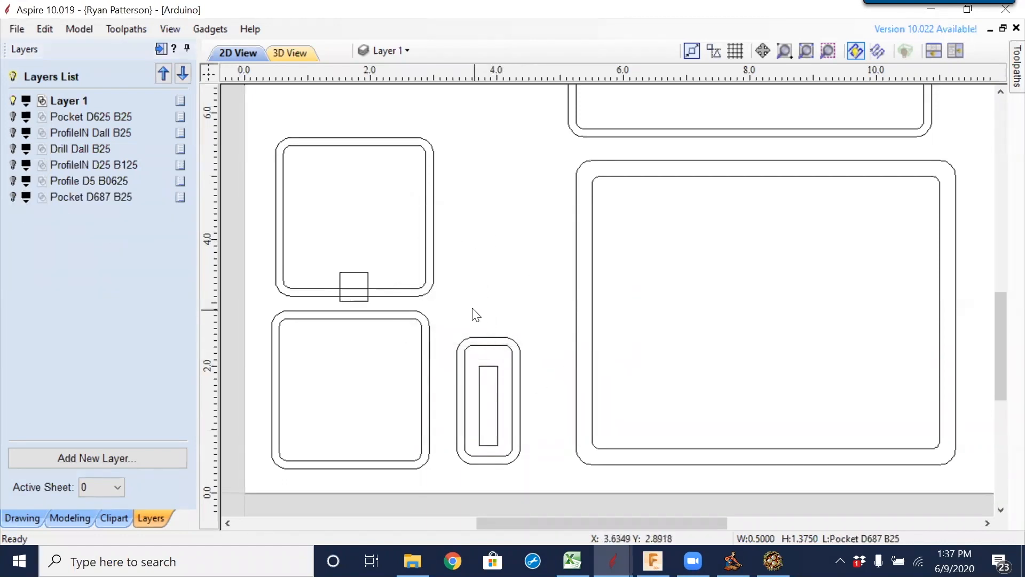
Move the small square overlapping the lower edge of the upper square part to the ProfileIN D25 B125 layer.
scroll(473, 313, "down", 3)
middle_click_drag(474, 253, 541, 162)
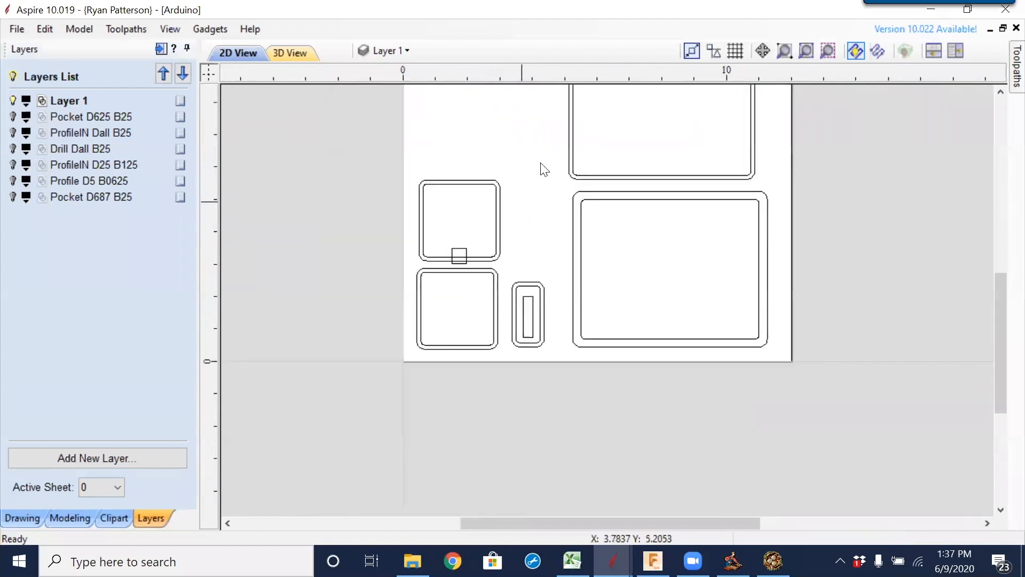
left_click(477, 219)
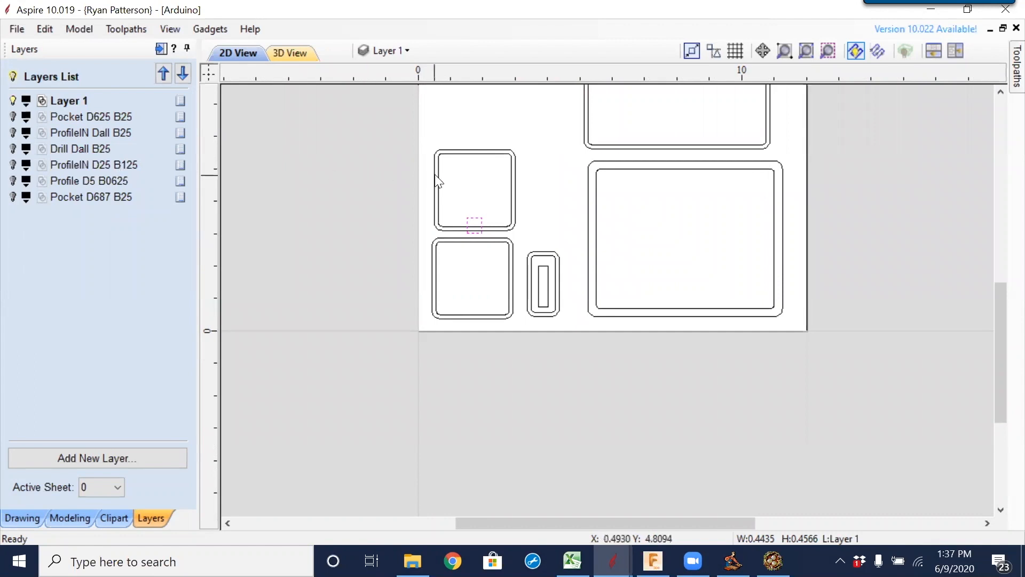
right_click(478, 222)
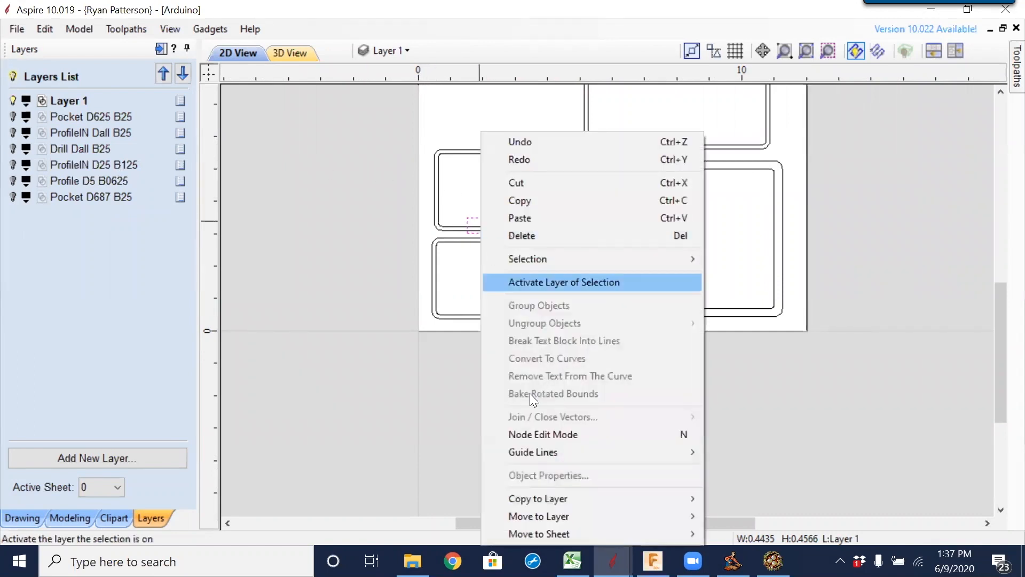
mouse_move(600, 518)
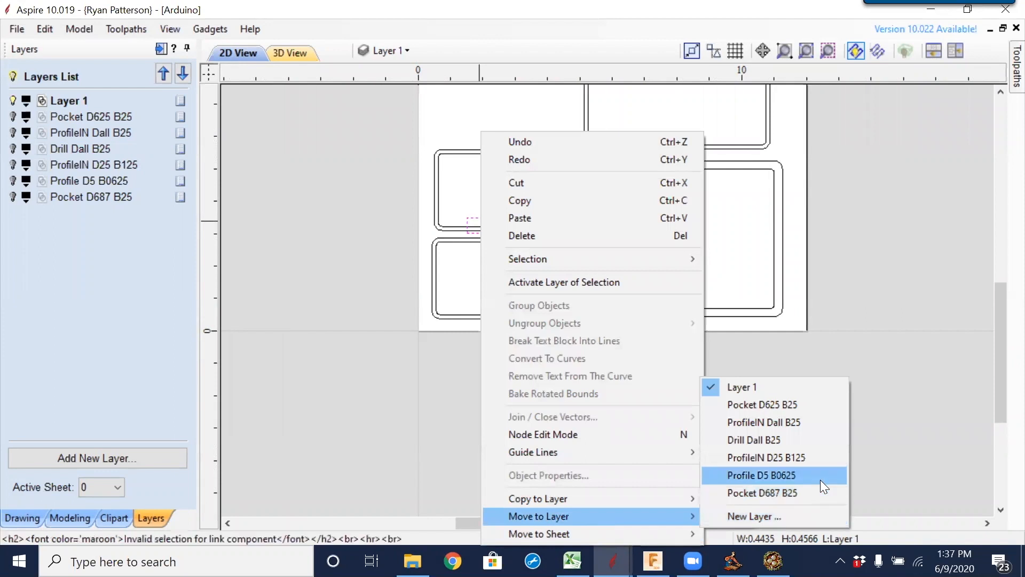
left_click(792, 458)
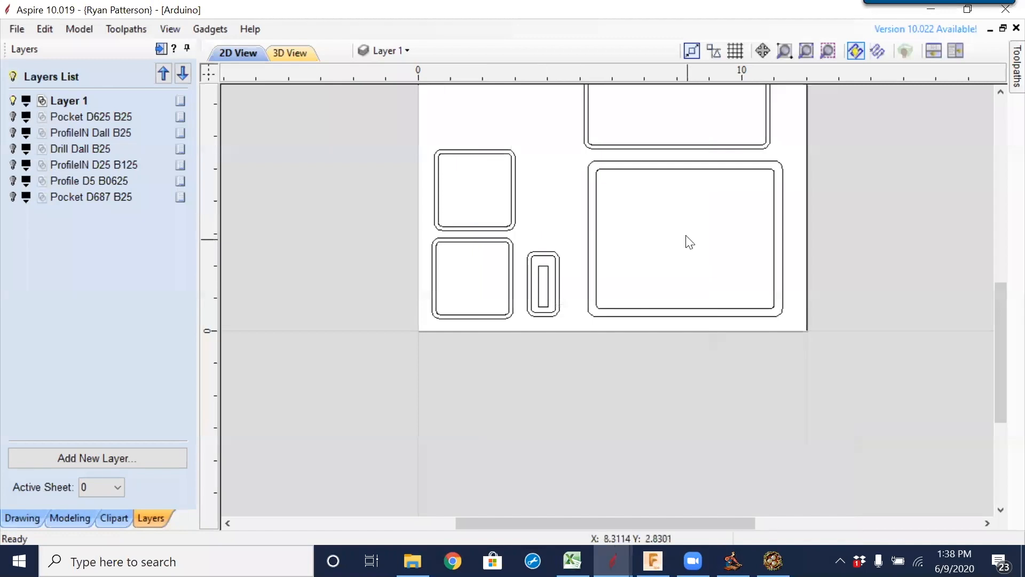
Move the inner rounded outlines of the upper square, small narrow and lower-right parts to a new layer named Pocket D125 B25, and hide that layer.
middle_click_drag(689, 242, 602, 290)
scroll(489, 245, "down", 2)
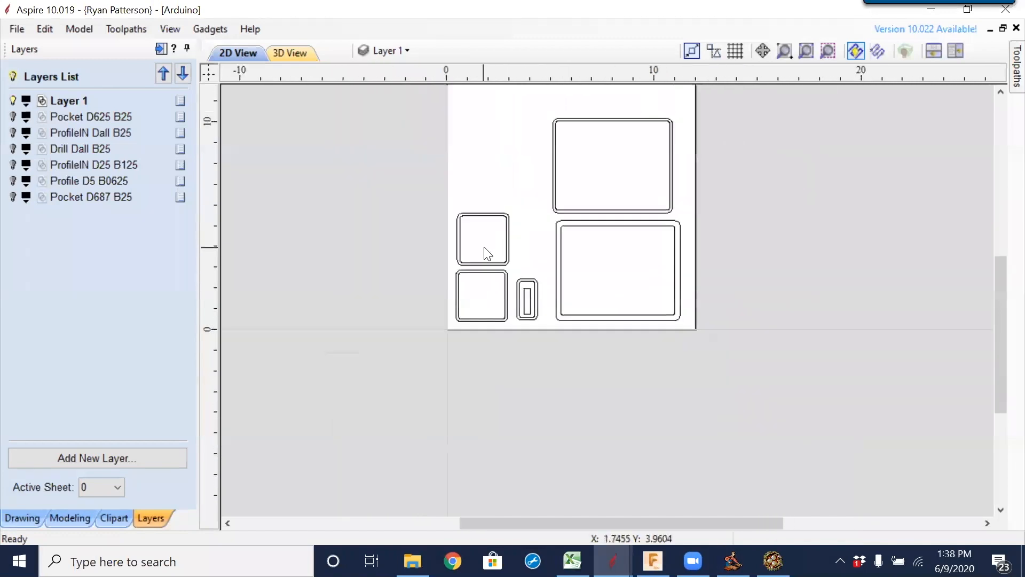
scroll(550, 227, "up", 1)
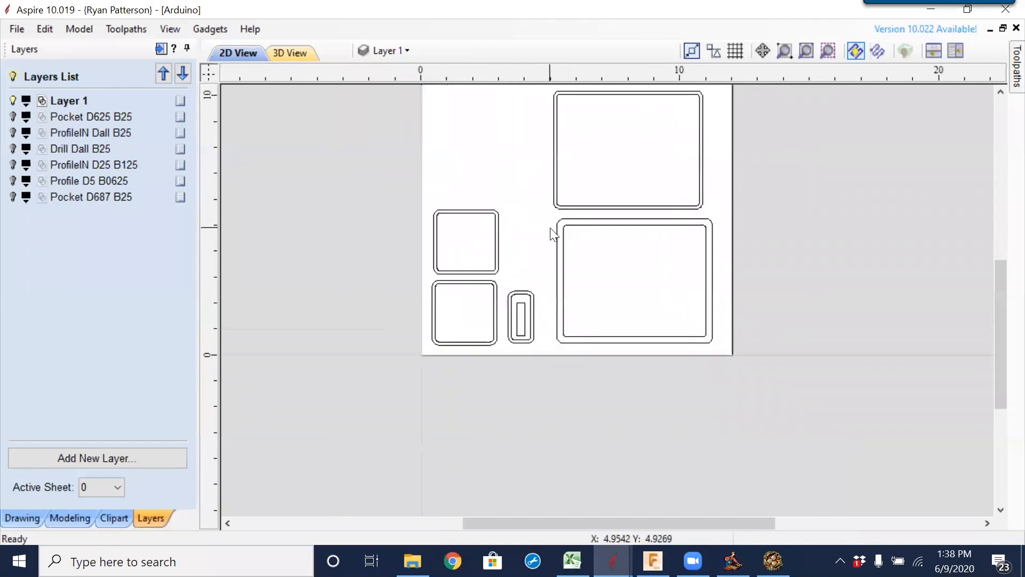
left_click(523, 298)
left_click(493, 273, "shift")
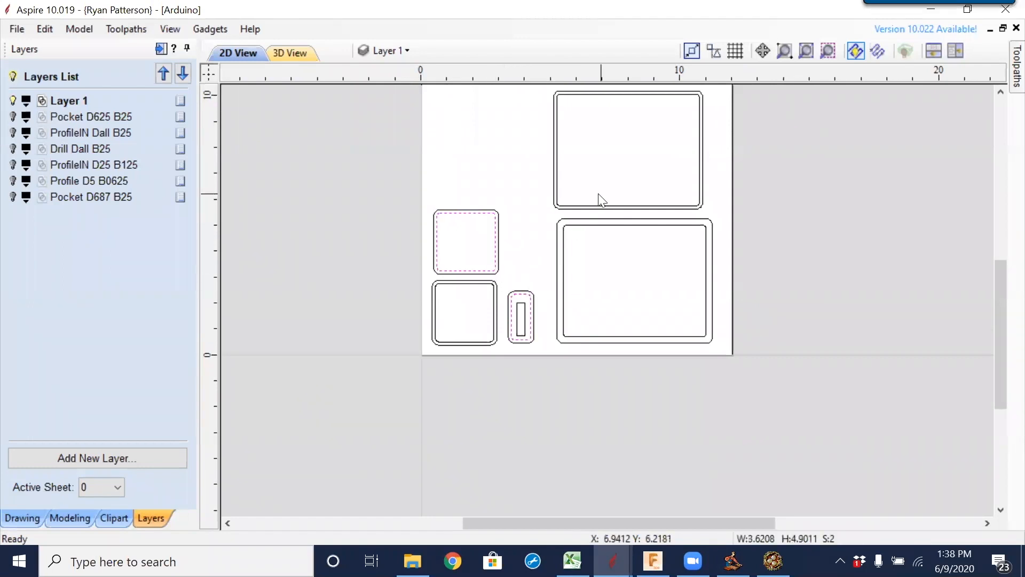
left_click(591, 225, "shift")
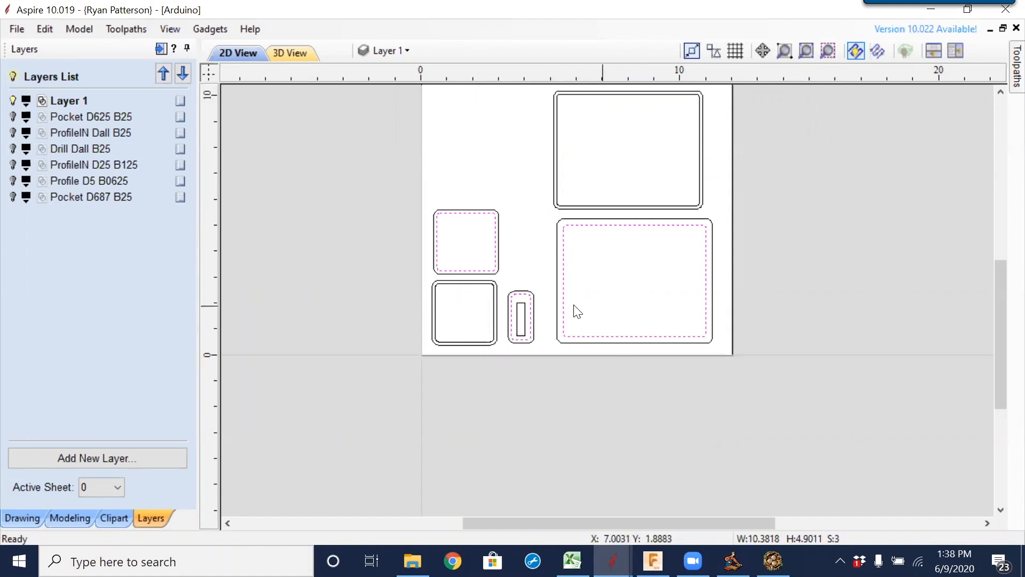
right_click(612, 339)
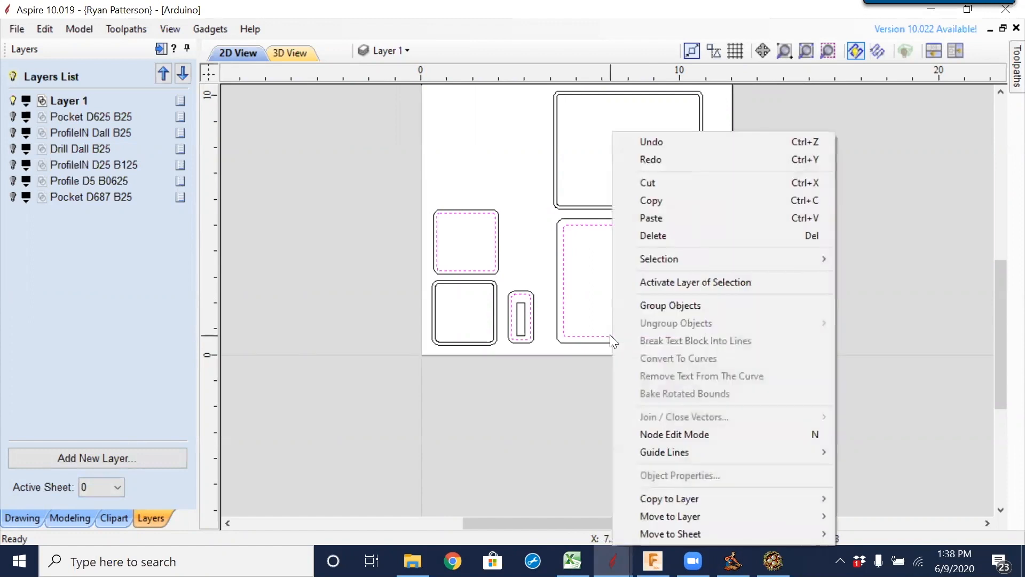
mouse_move(715, 532)
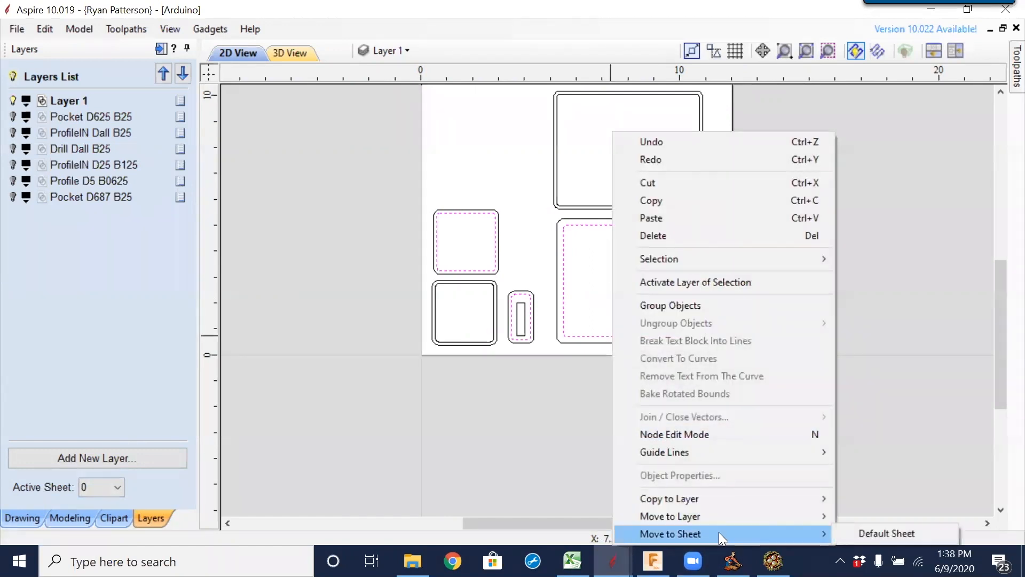
mouse_move(727, 512)
left_click(864, 517)
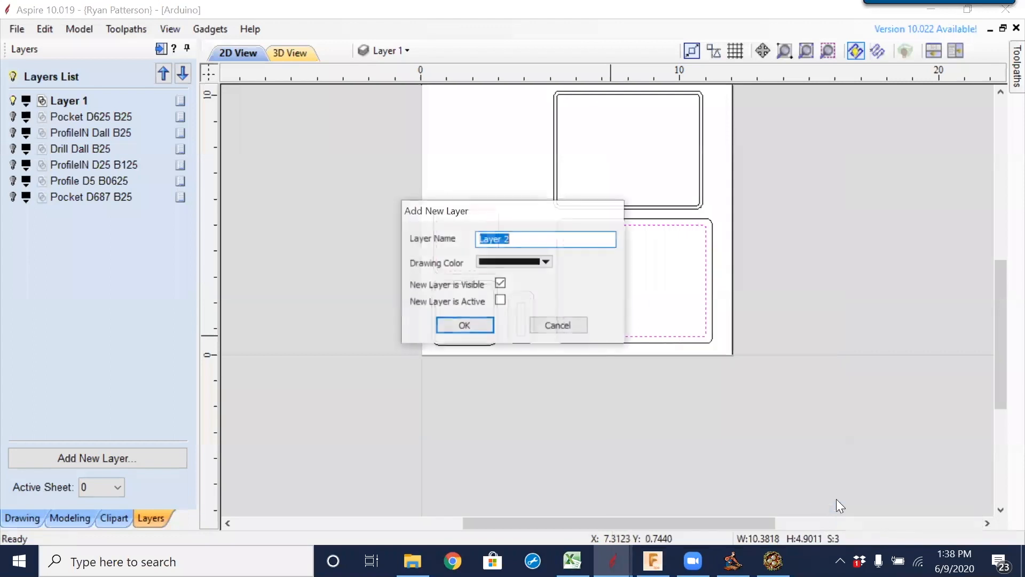
type("Pocket")
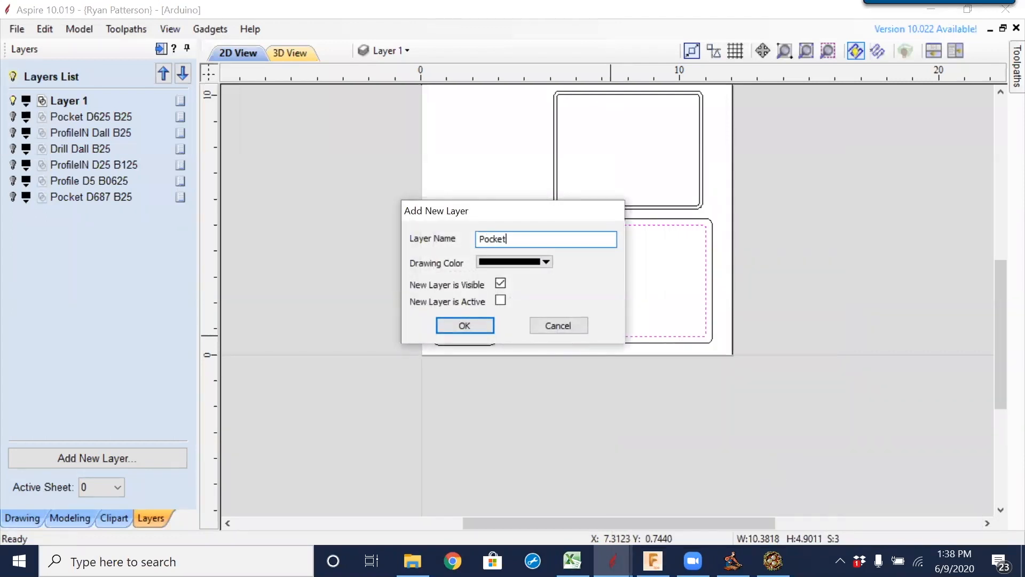
type(" D125 B25")
left_click(463, 325)
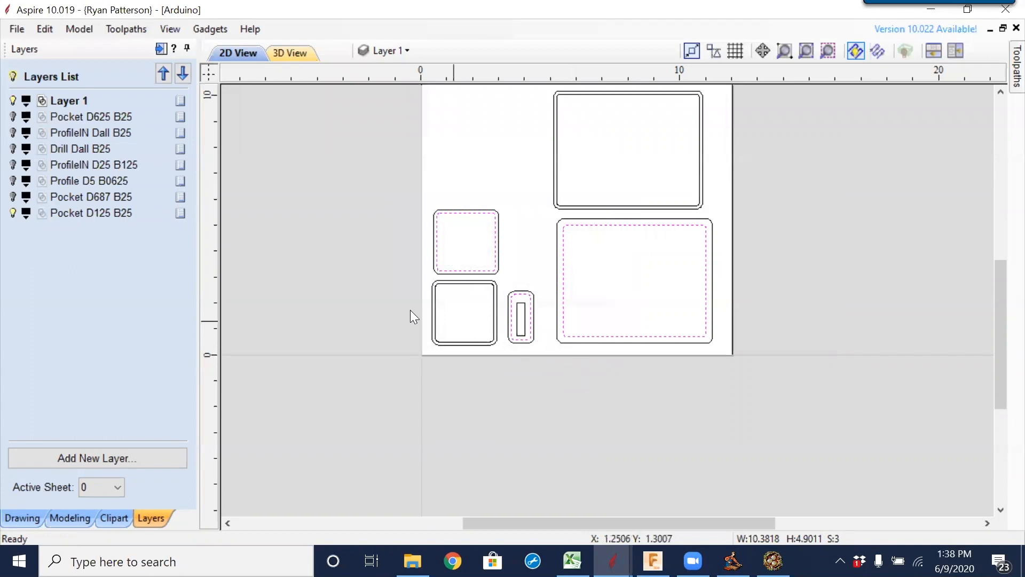
left_click(13, 212)
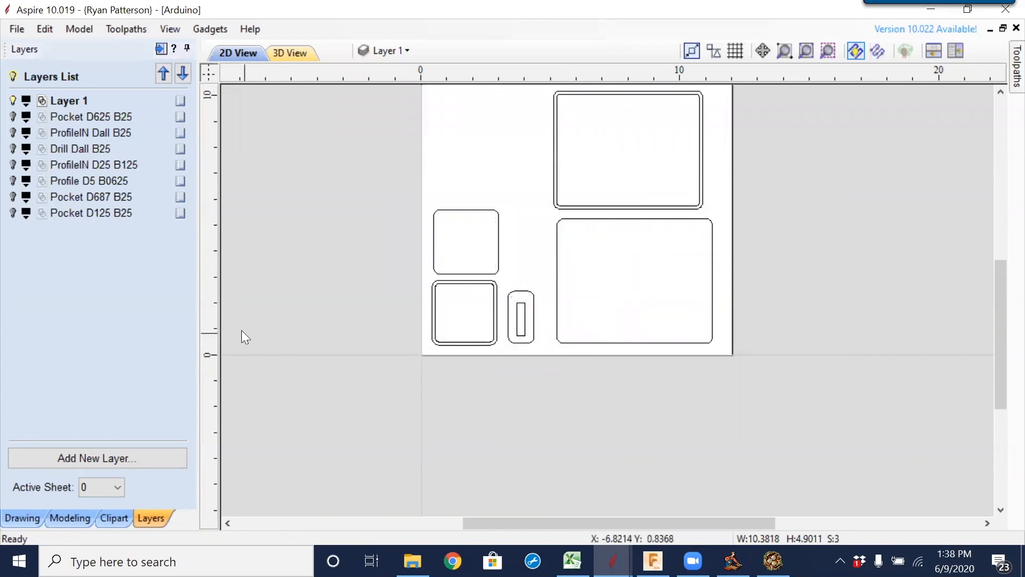
Move the narrow rectangle inside the small narrow part to a new layer named ProfileIN Dall B125, and hide that layer.
left_click(523, 270)
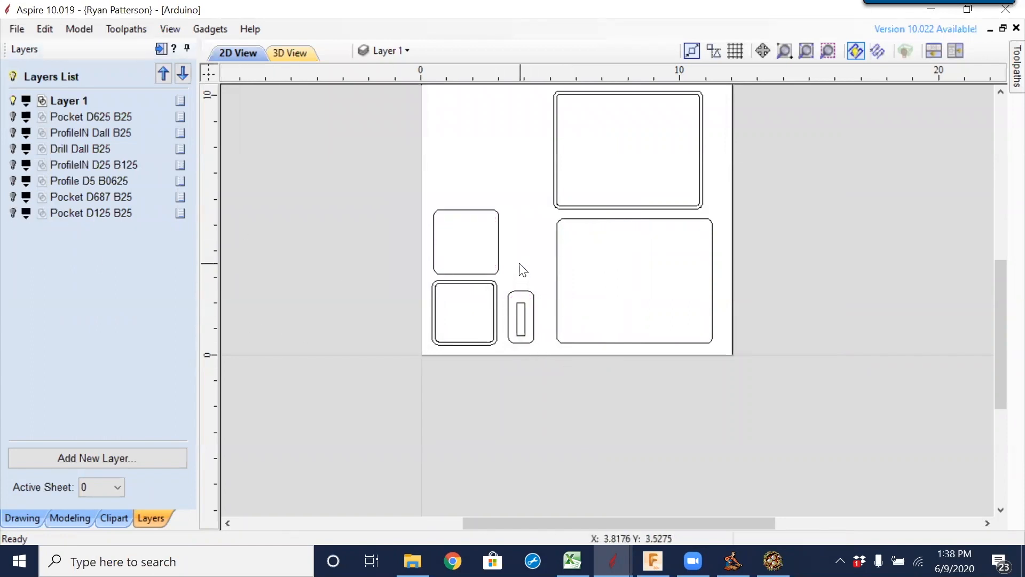
left_click(518, 302)
scroll(533, 320, "up", 1)
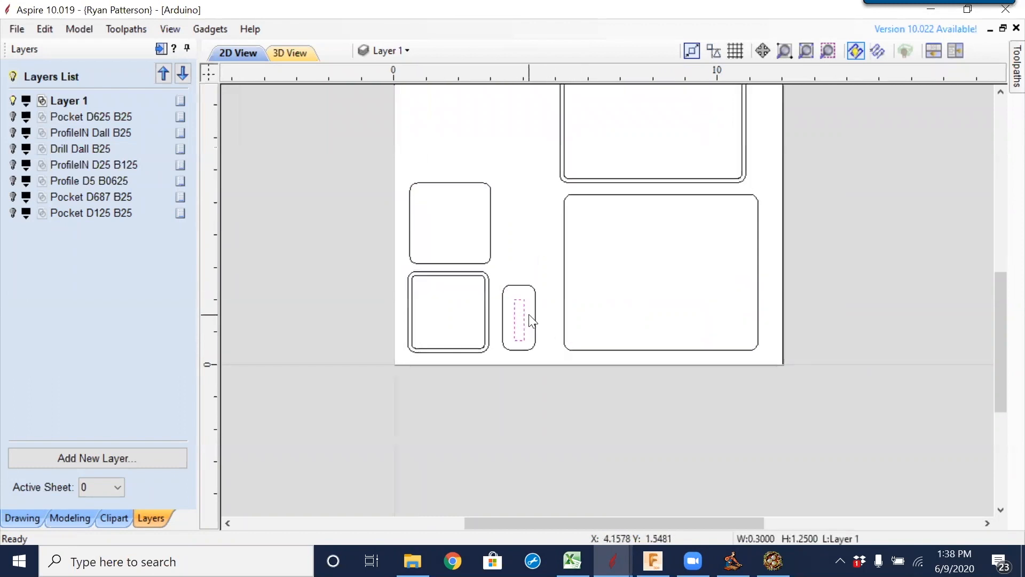
scroll(533, 320, "up", 2)
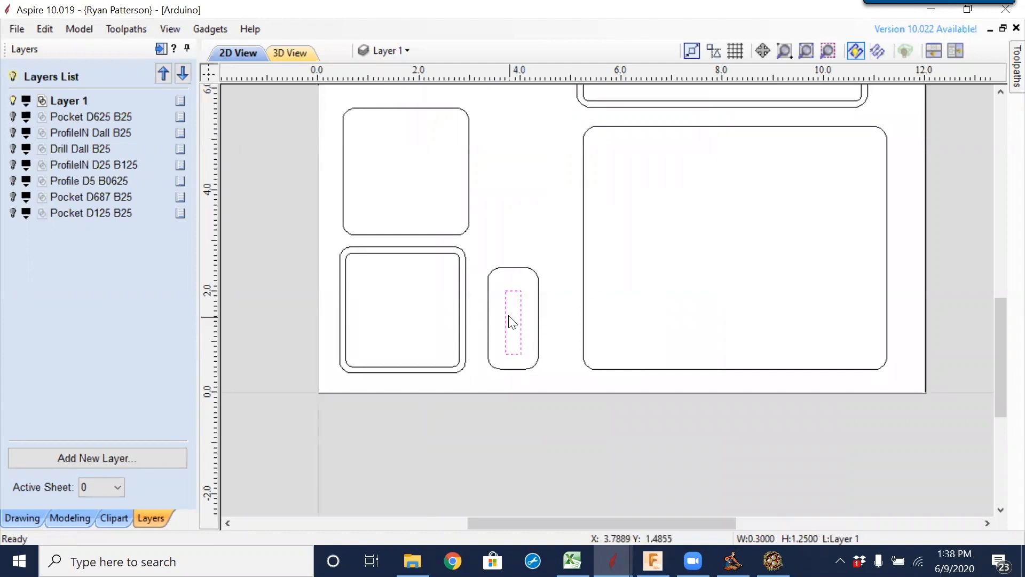
scroll(513, 321, "up", 2)
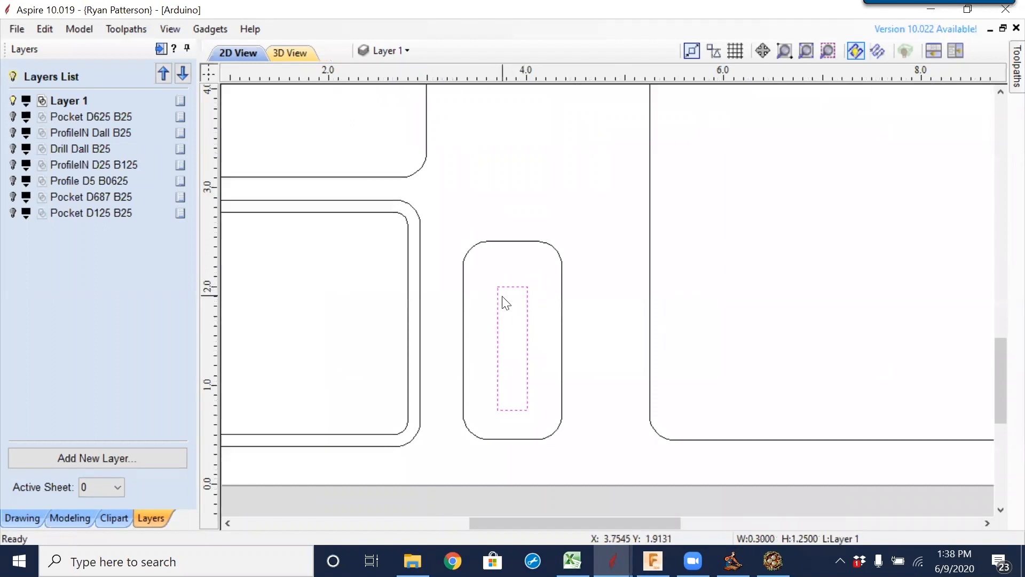
right_click(527, 323)
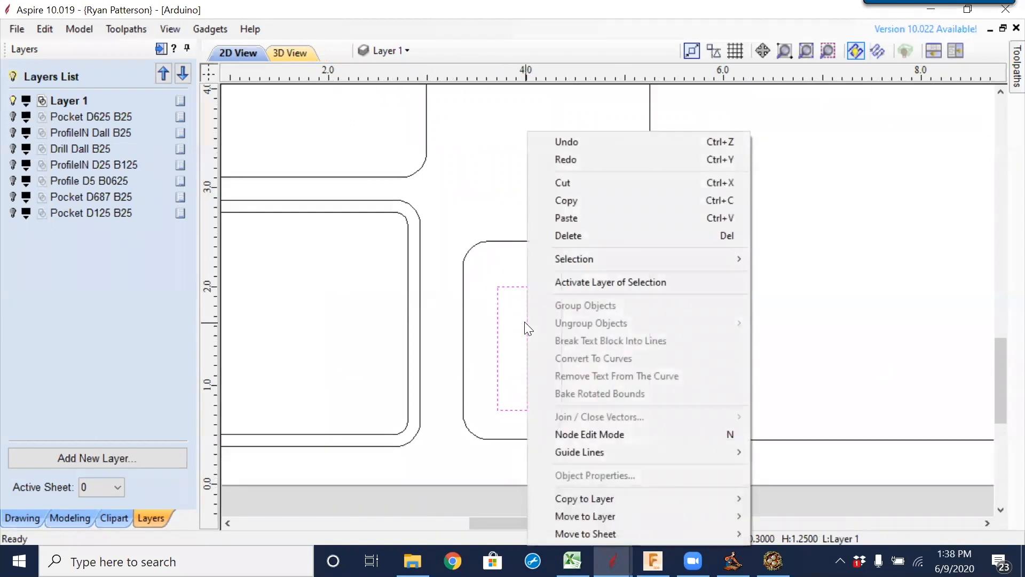
mouse_move(665, 537)
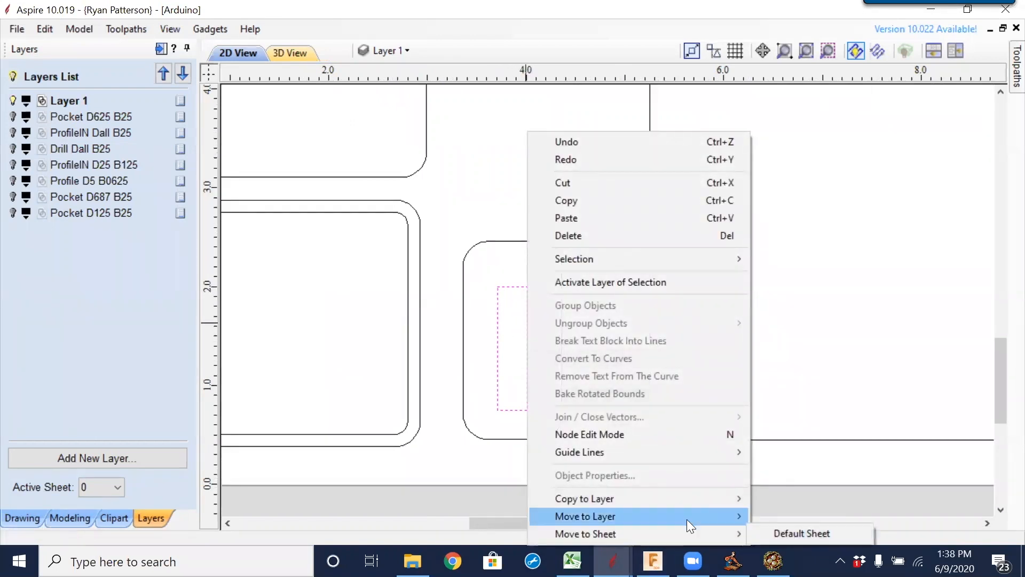
mouse_move(676, 497)
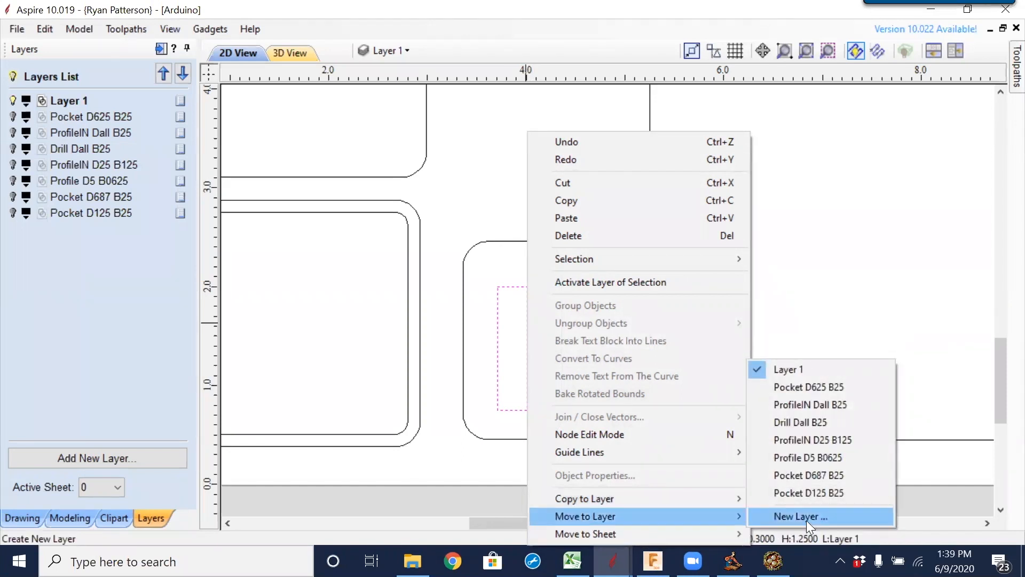
left_click(806, 518)
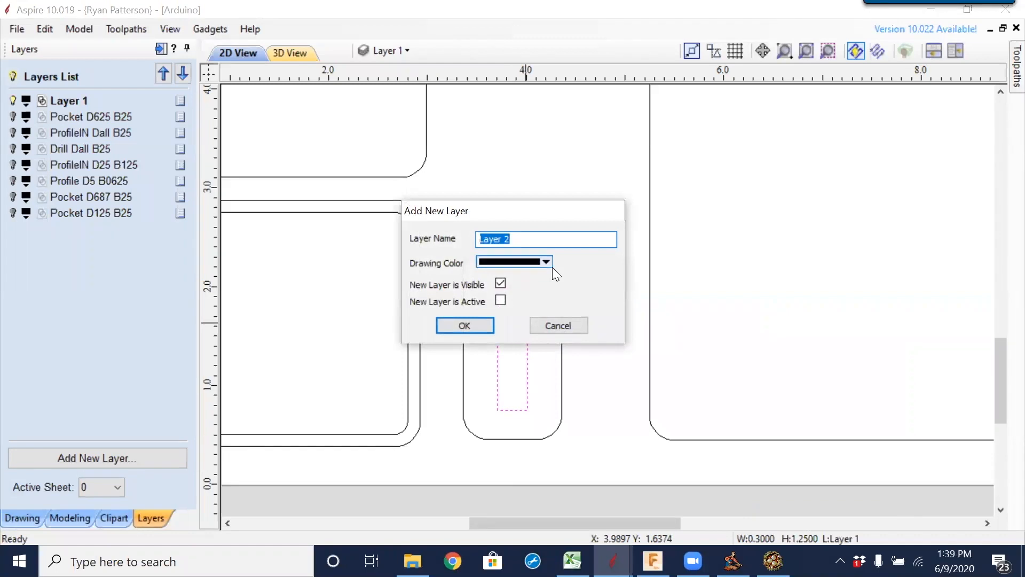
type("ProfileIN Dall B")
type("125")
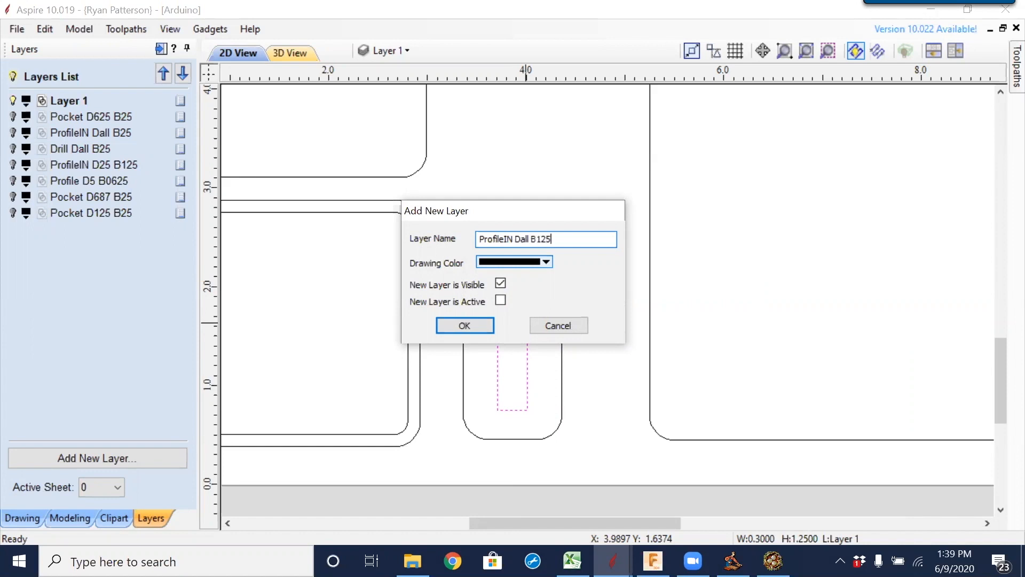
left_click(485, 325)
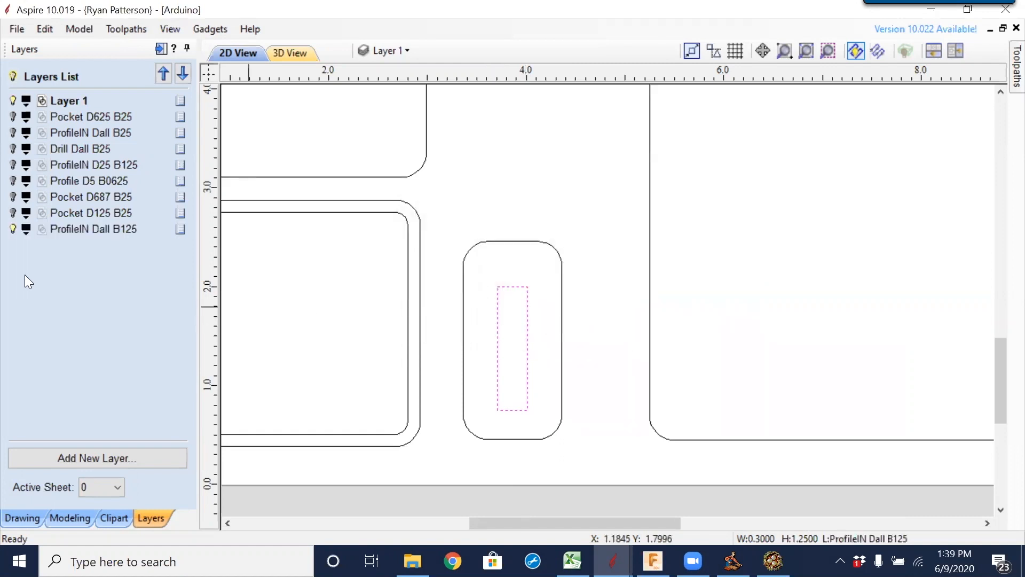
left_click(12, 229)
scroll(574, 310, "down", 4)
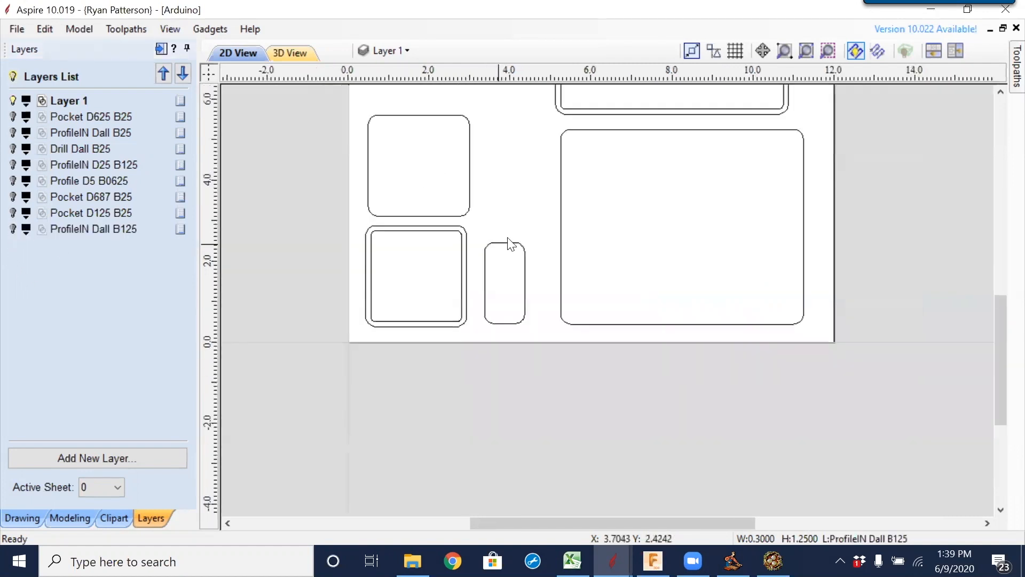
middle_click_drag(591, 304, 620, 286)
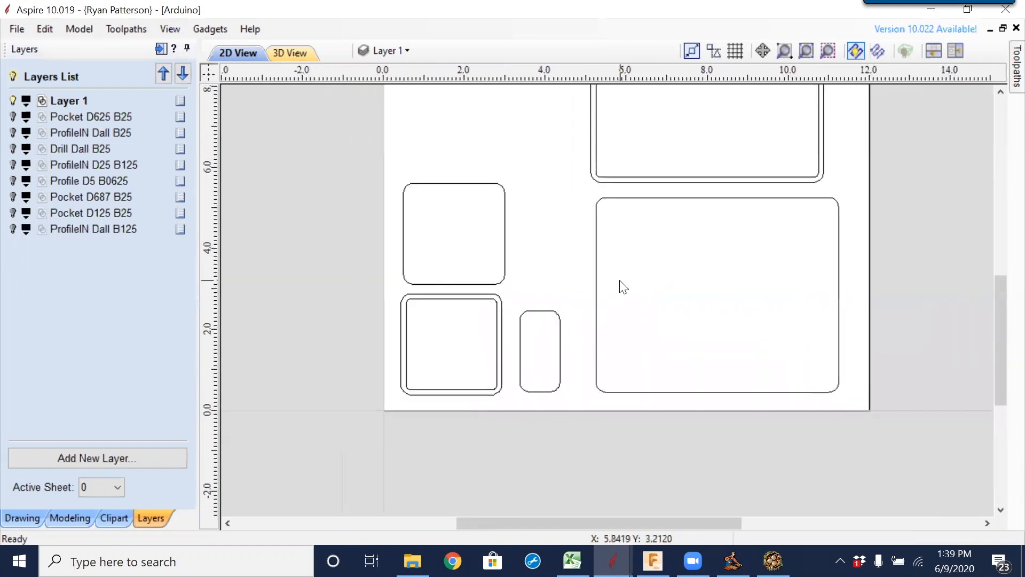
left_click(599, 183)
left_click(500, 301, "shift")
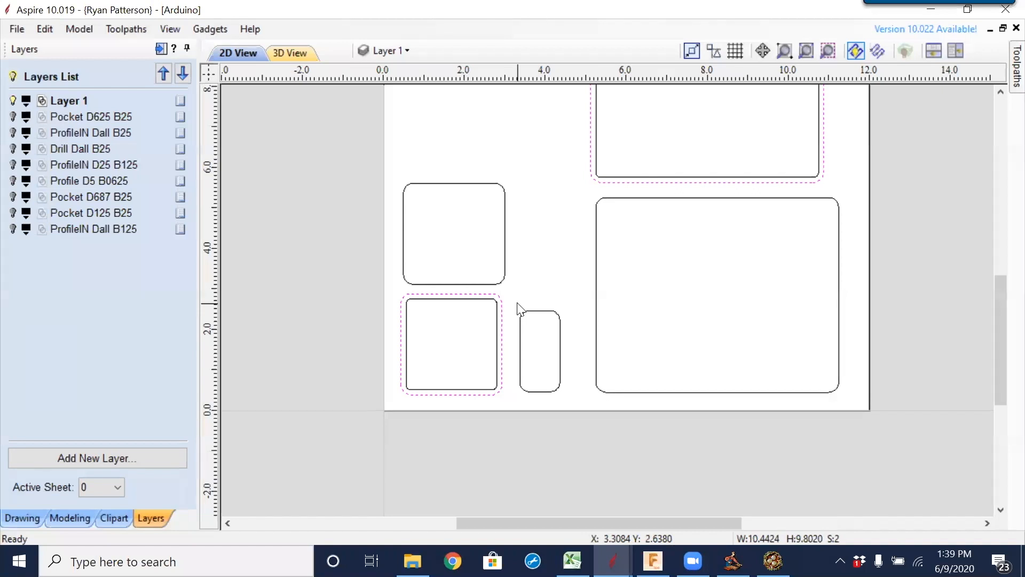
left_click(489, 303)
left_click(483, 302)
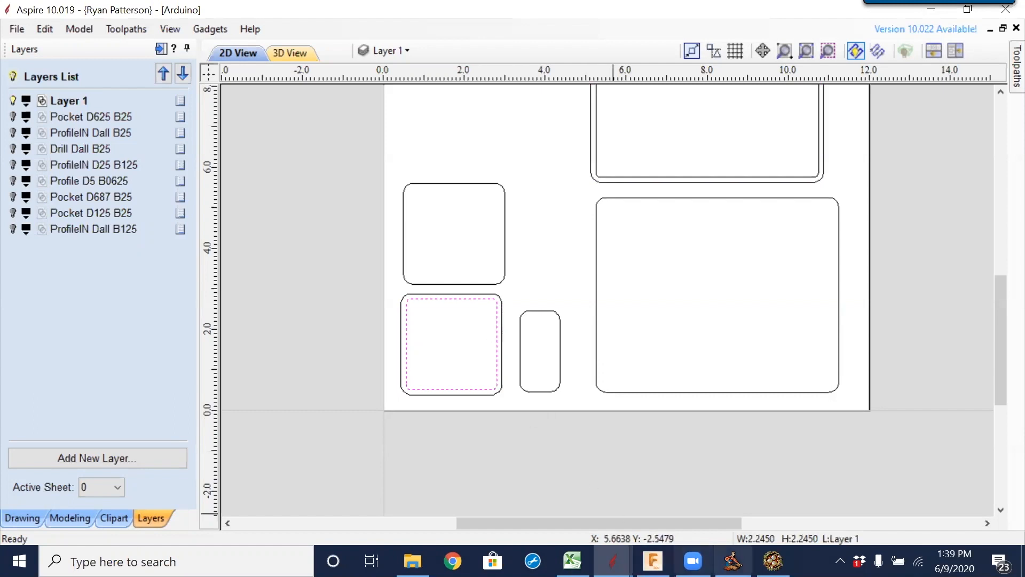
Switch to Fusion 360 to examine the recesses around the rim of the Housing_Front model, and return to the Arduino job in Aspire.
left_click(653, 561)
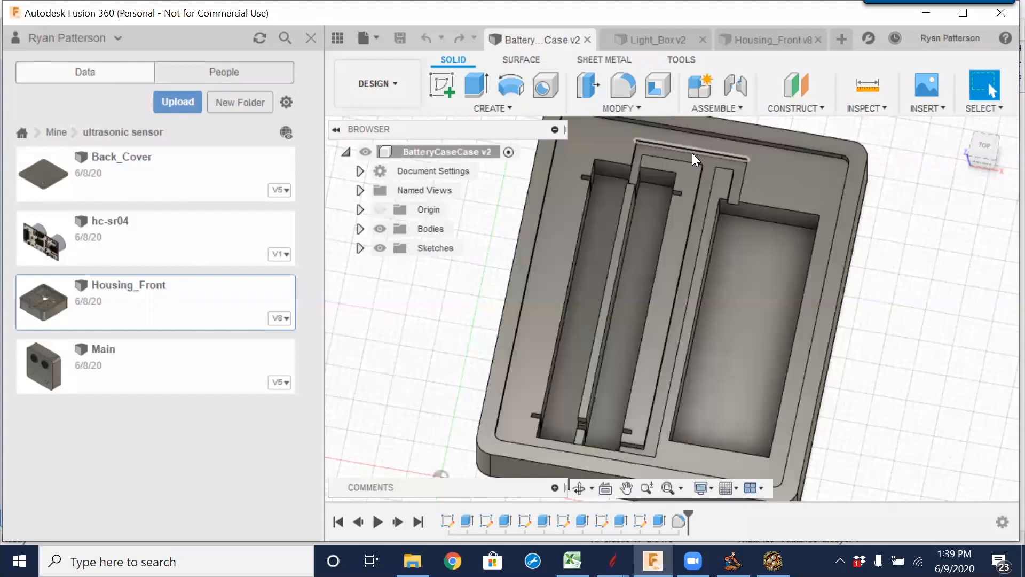
left_click(787, 38)
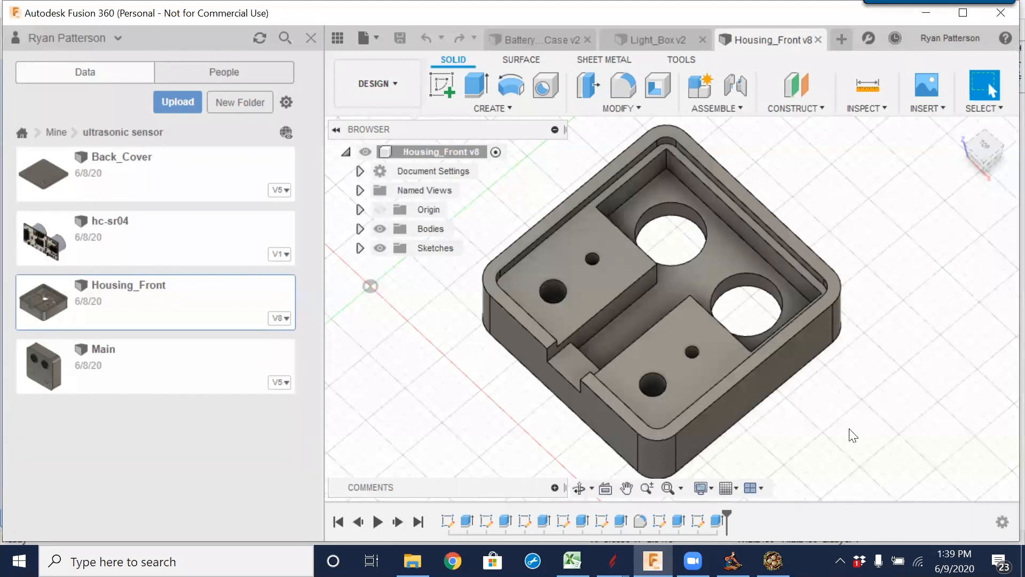
mouse_move(612, 561)
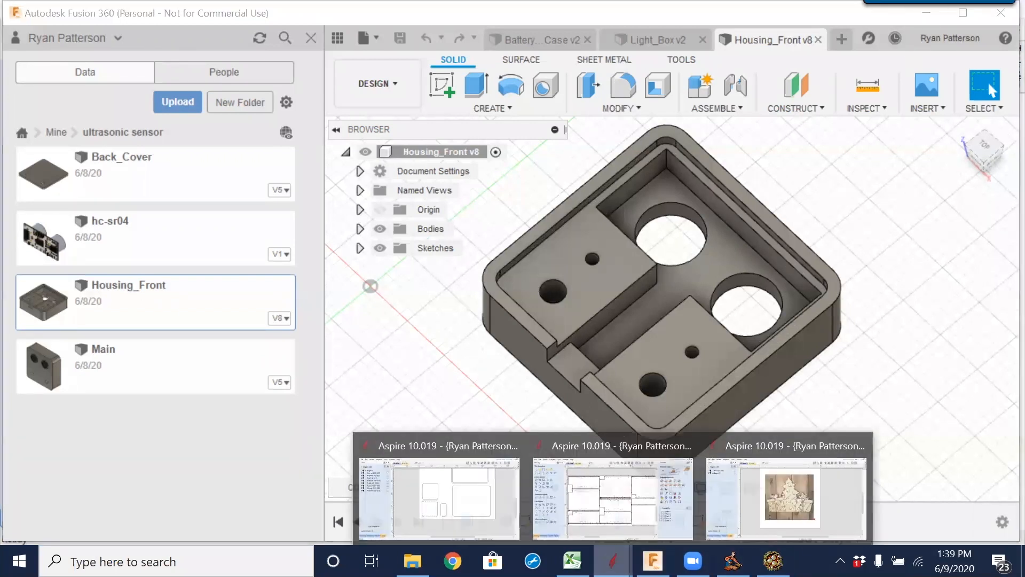
left_click(465, 447)
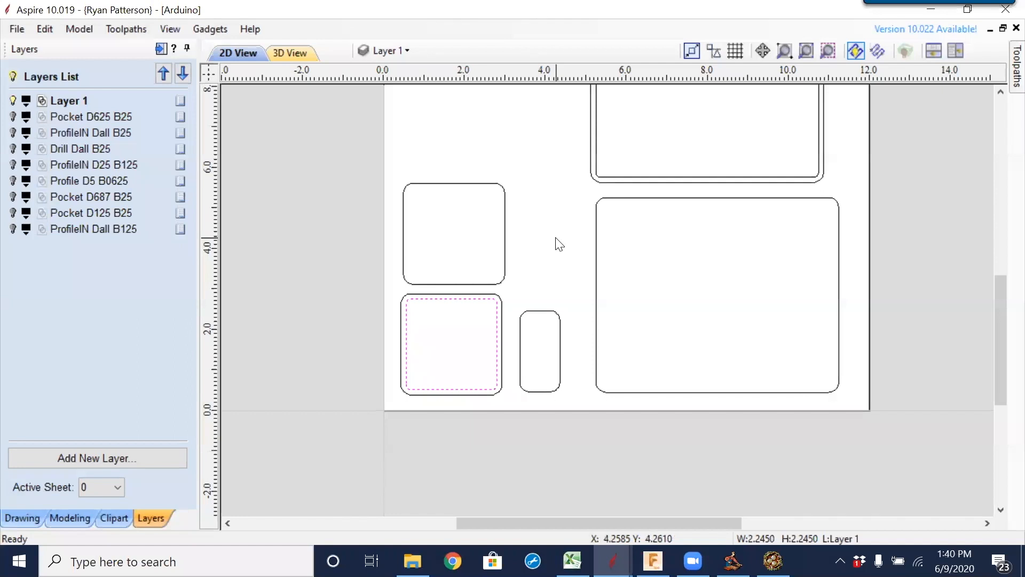
Select the outermost outlines of the lower-left square part and the large upper-right part together.
left_click(506, 295)
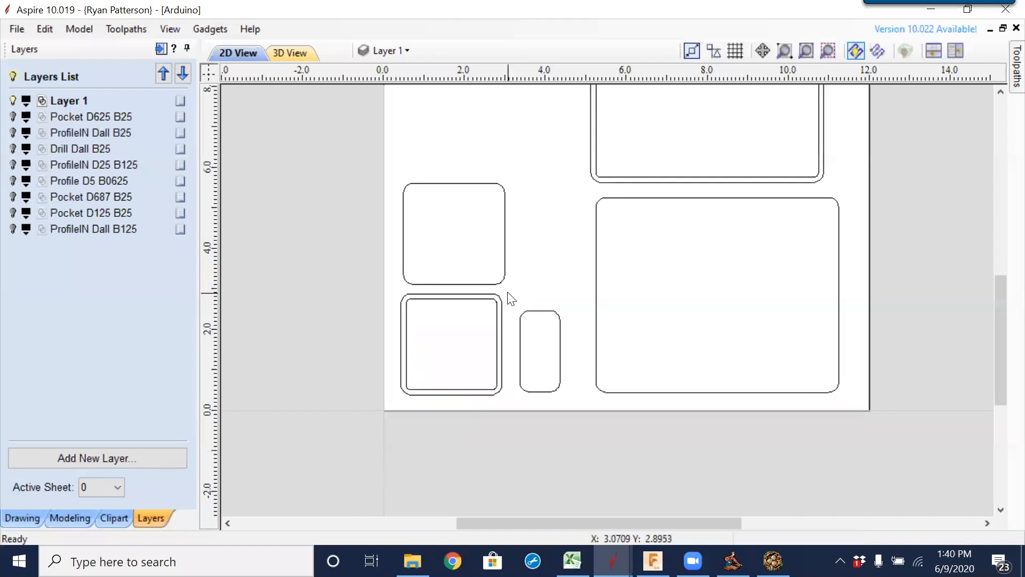
left_click(502, 304)
left_click(596, 183, "shift")
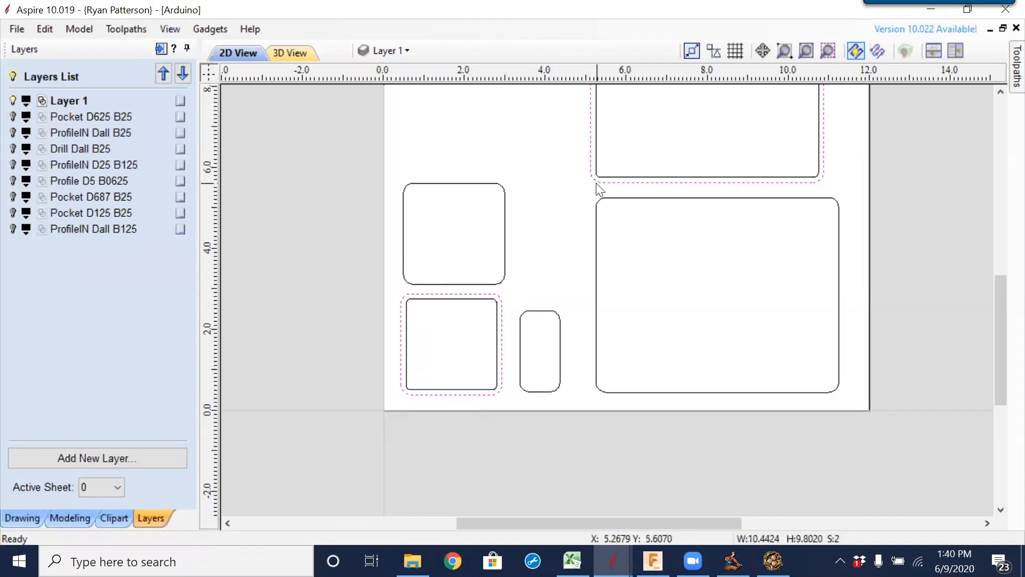
Try to move the two selected outlines to a new layer named Pocket D625 B25.
right_click(626, 188)
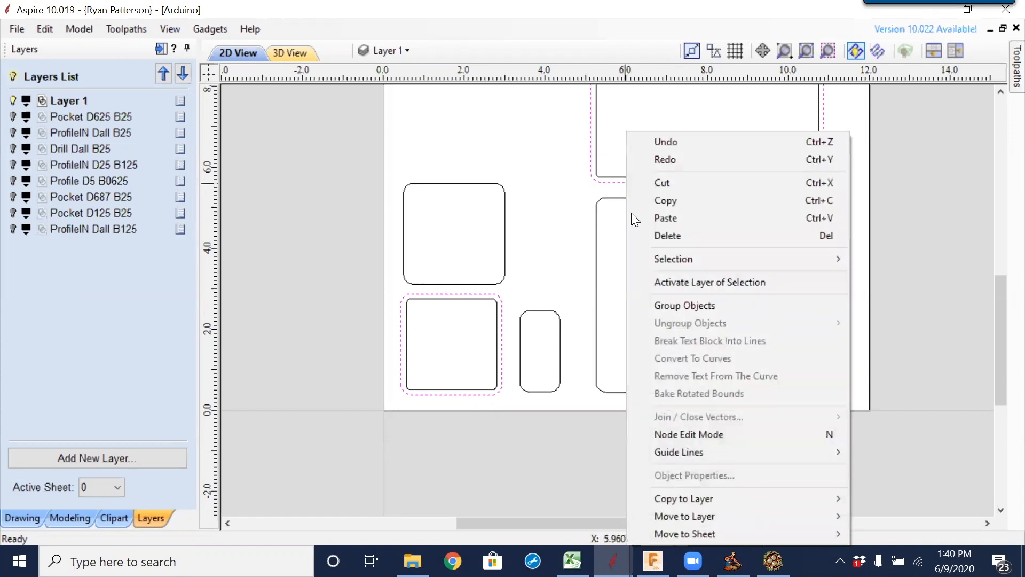
mouse_move(753, 515)
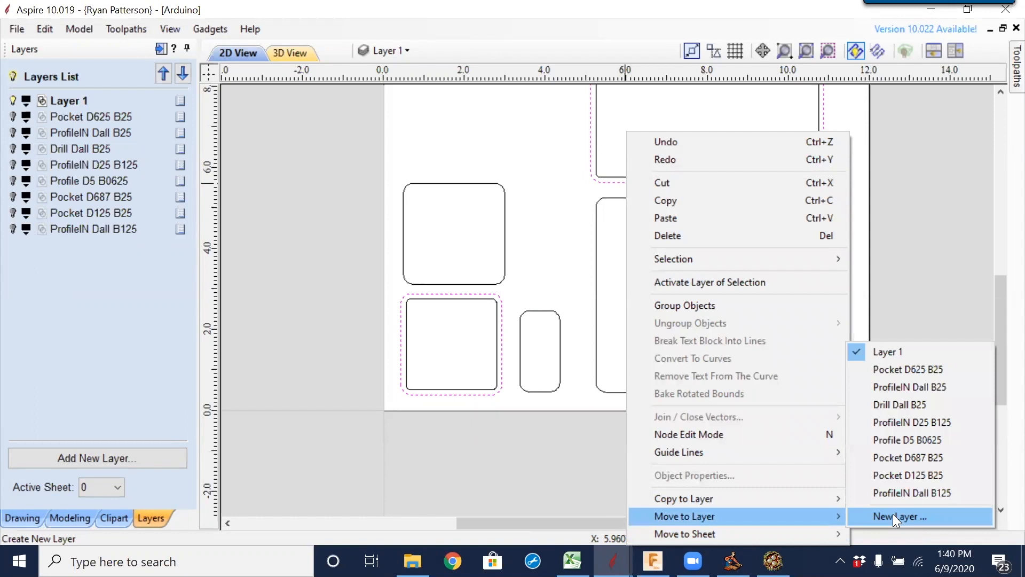
left_click(893, 513)
type("Pocket D 6")
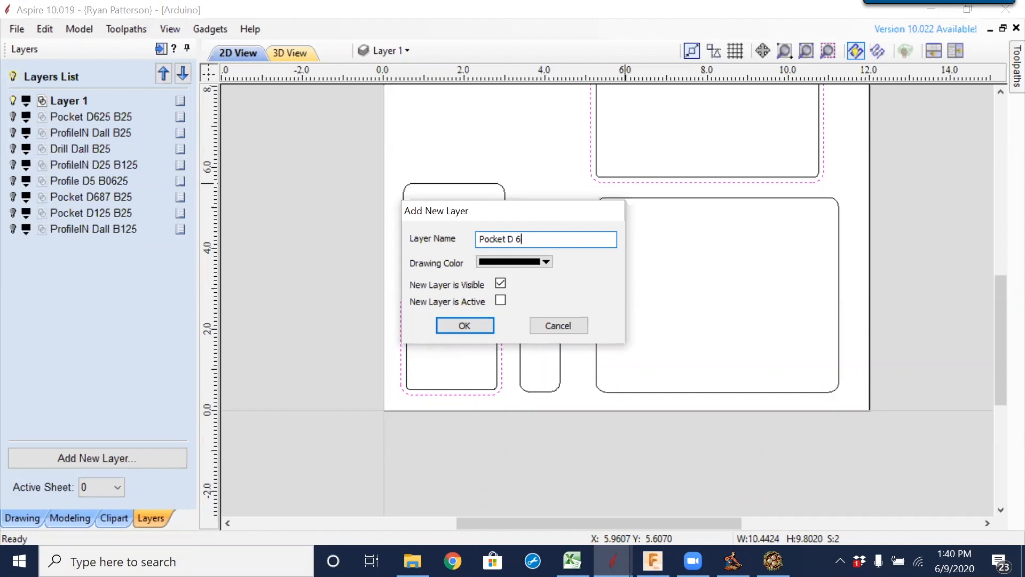
type("25 B25")
key("BackSpace")
left_click(481, 330)
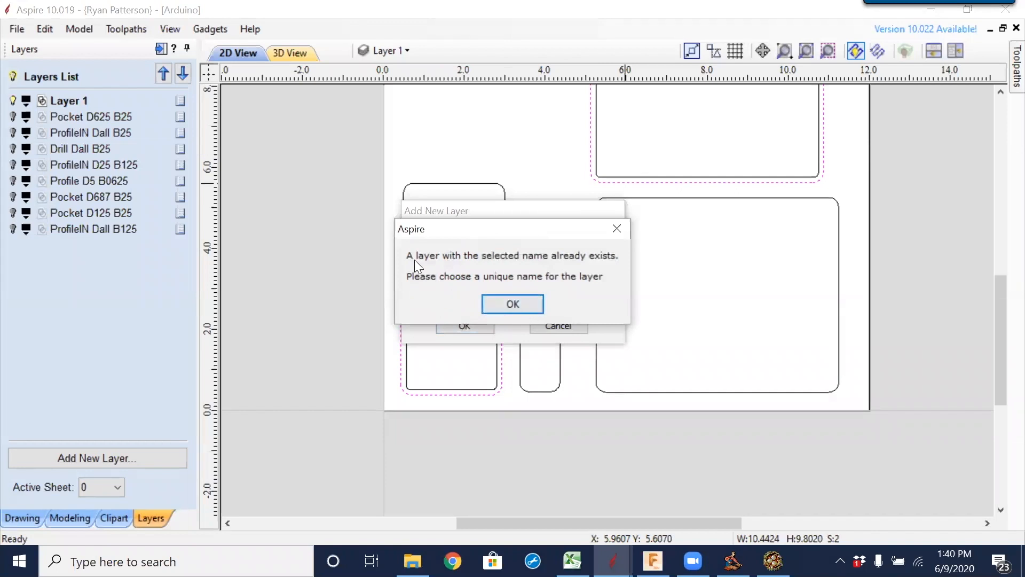
left_click(511, 303)
left_click(558, 326)
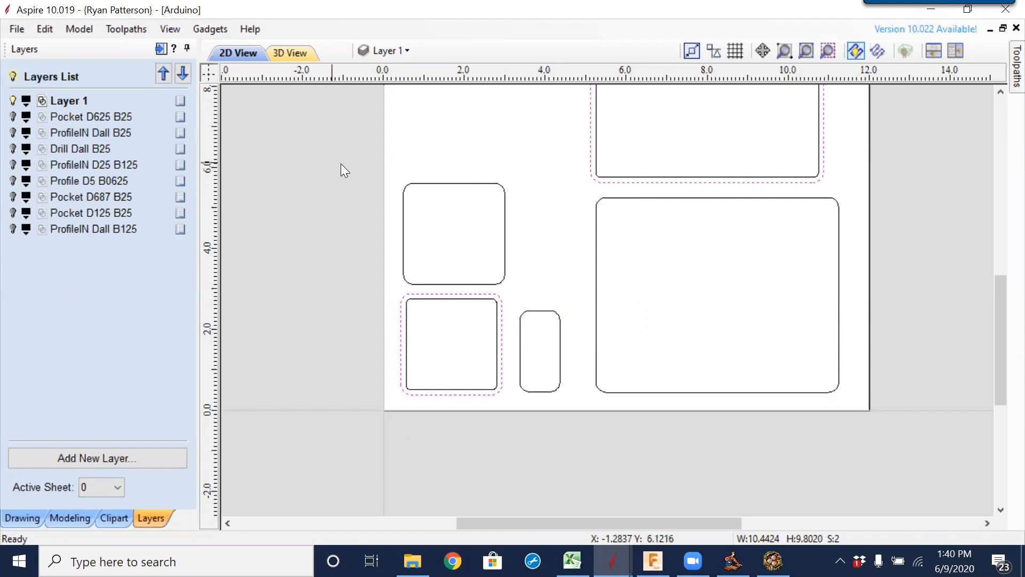
Move the two selected outlines to the existing Pocket D625 B25 layer.
right_click(501, 299)
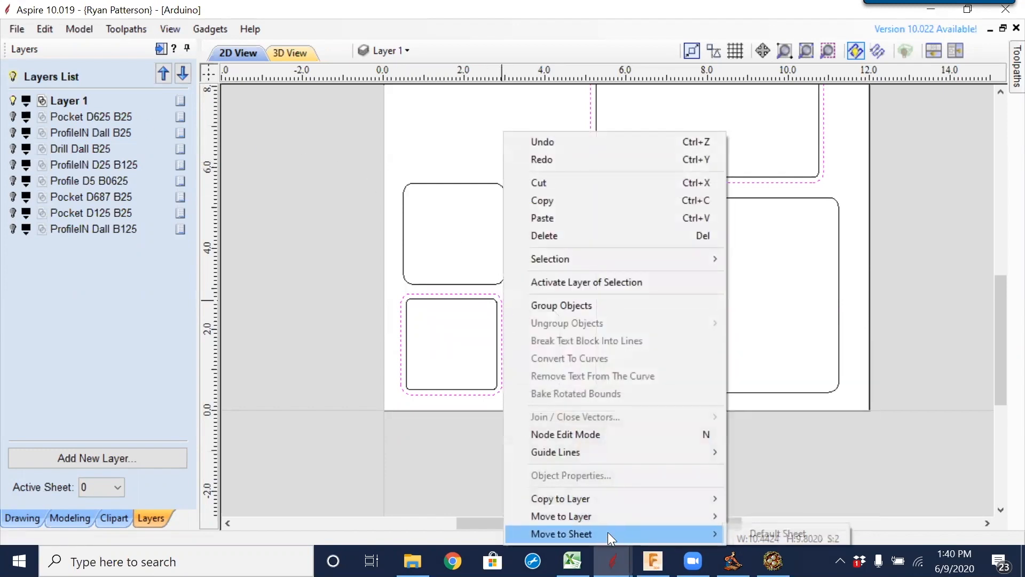
mouse_move(642, 515)
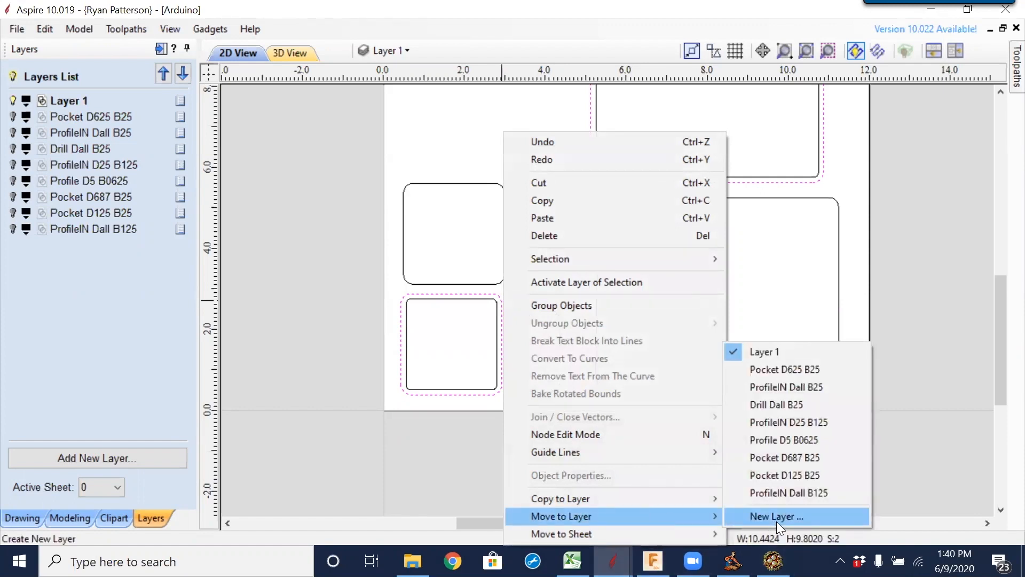
left_click(793, 370)
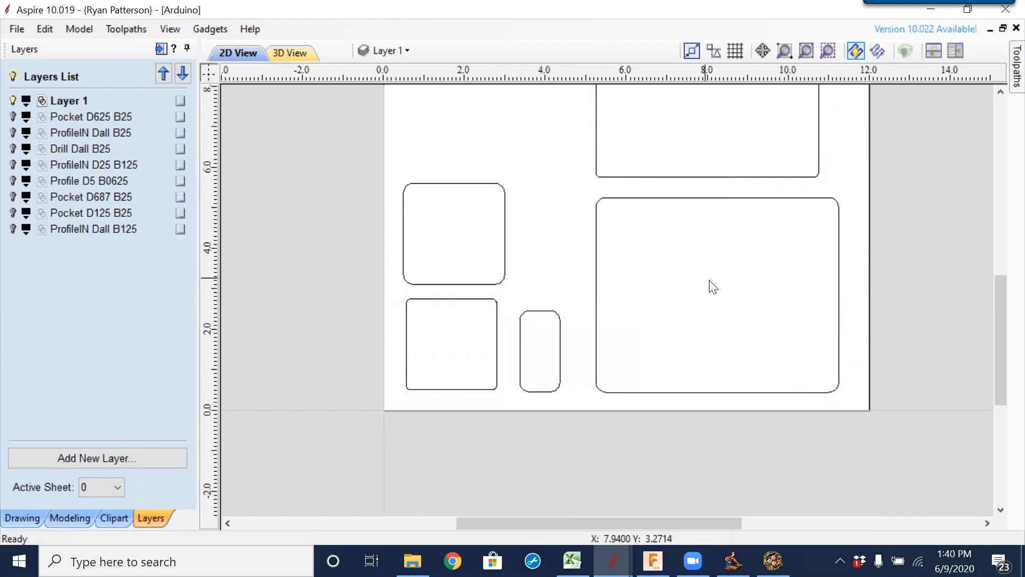
scroll(703, 283, "down", 2)
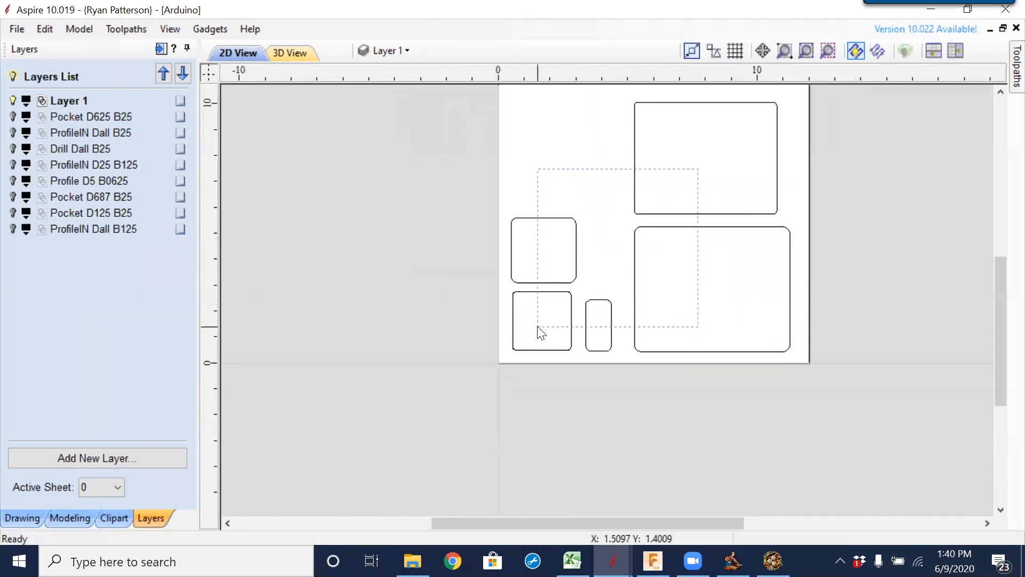
key("ctrl+a")
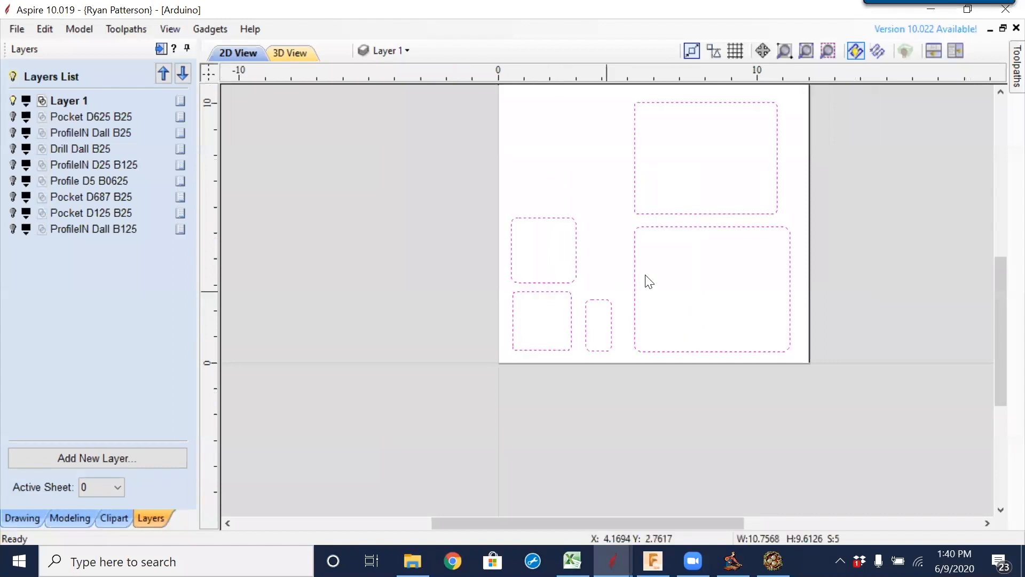
left_click(693, 293)
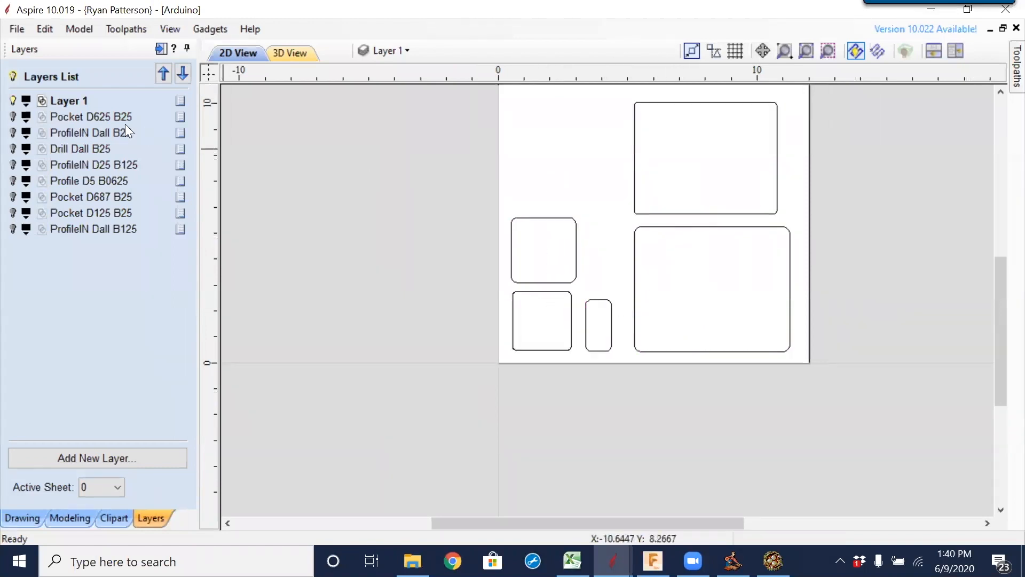
middle_click_drag(710, 284, 612, 354)
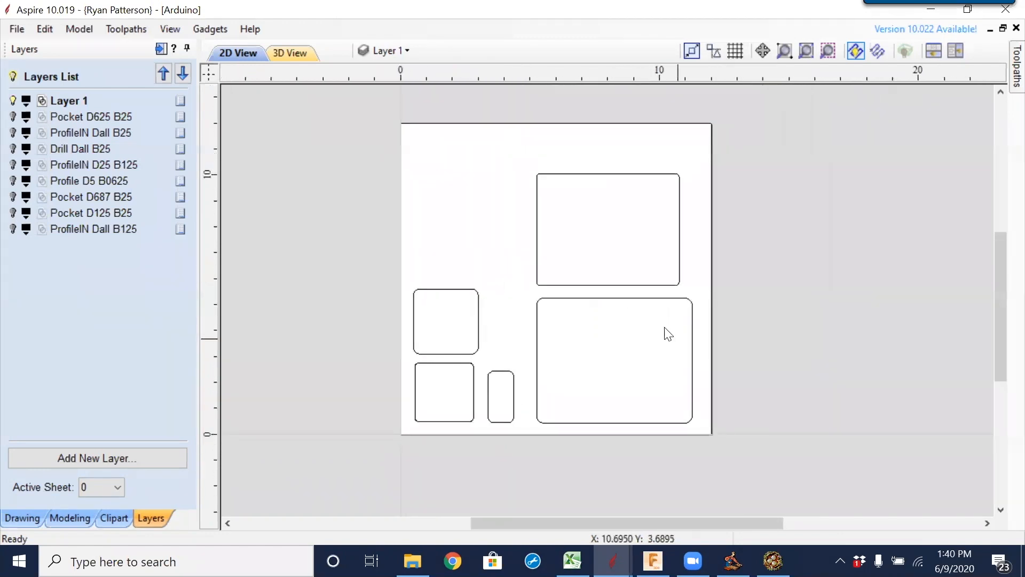
left_click_drag(592, 246, 473, 394)
right_click(475, 391)
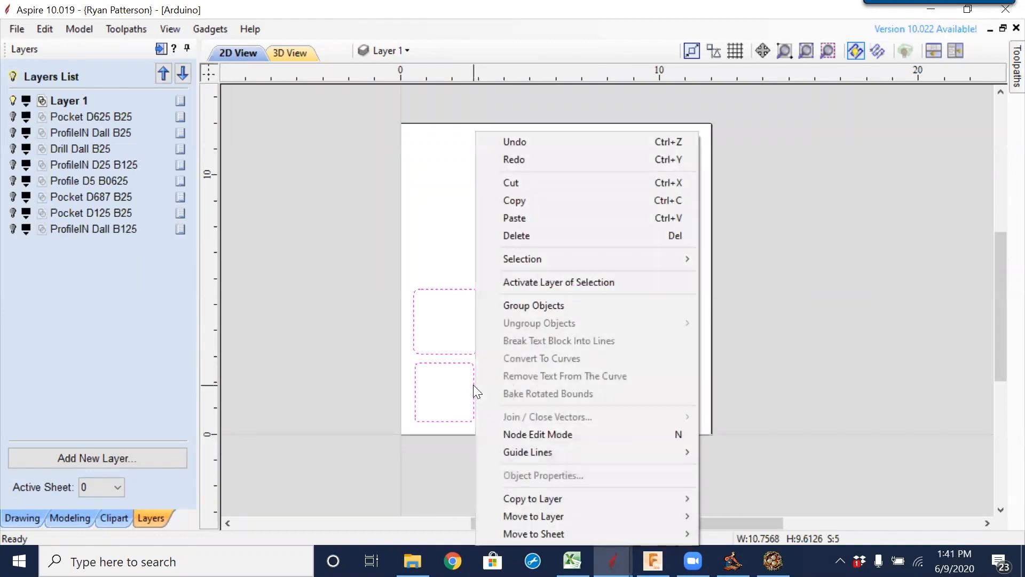
left_click(417, 196)
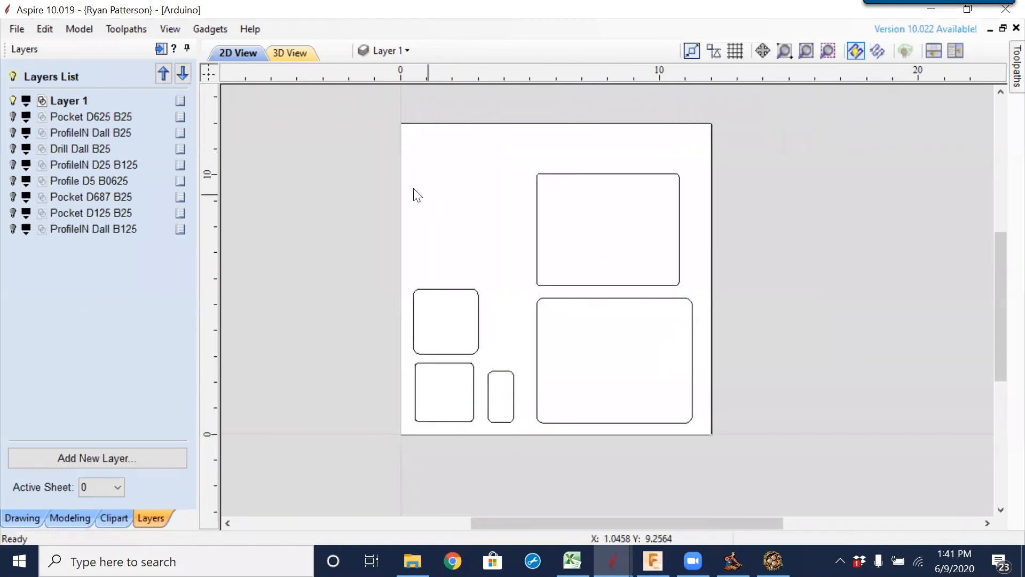
Rename Layer 1, which holds the remaining part outlines, as Cut.
left_click(13, 100)
left_click(13, 101)
right_click(66, 99)
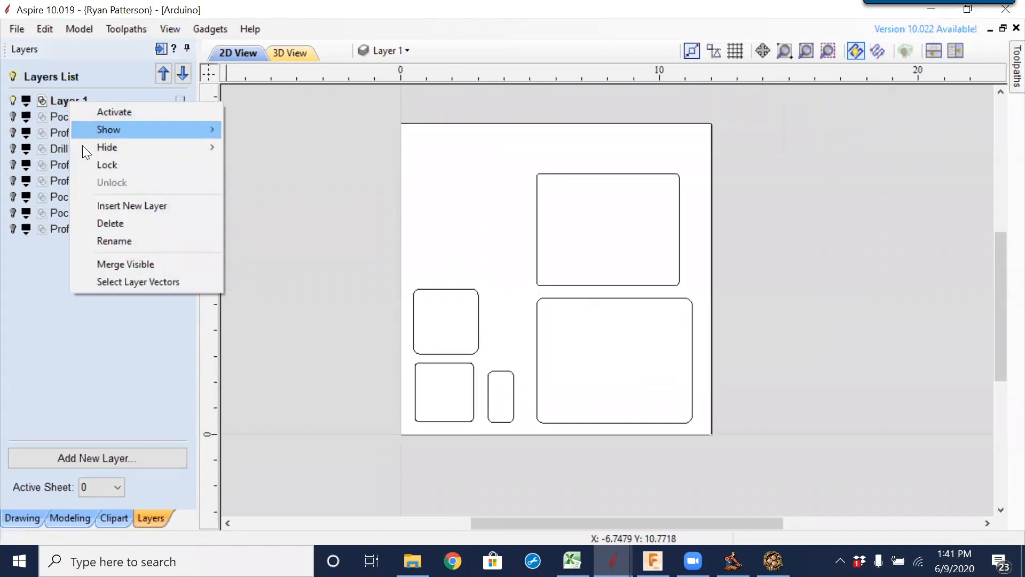
left_click(115, 241)
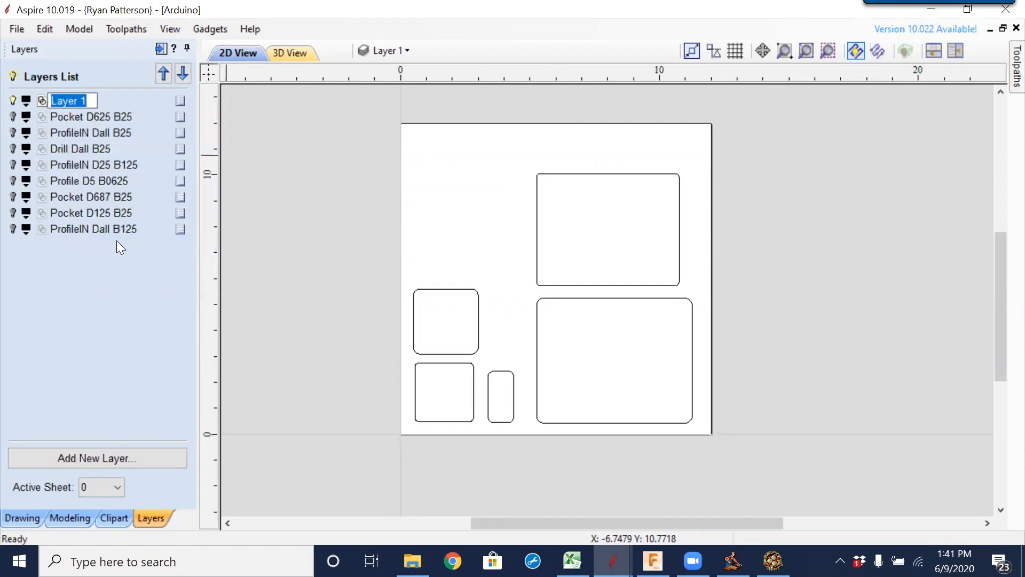
type("Cut")
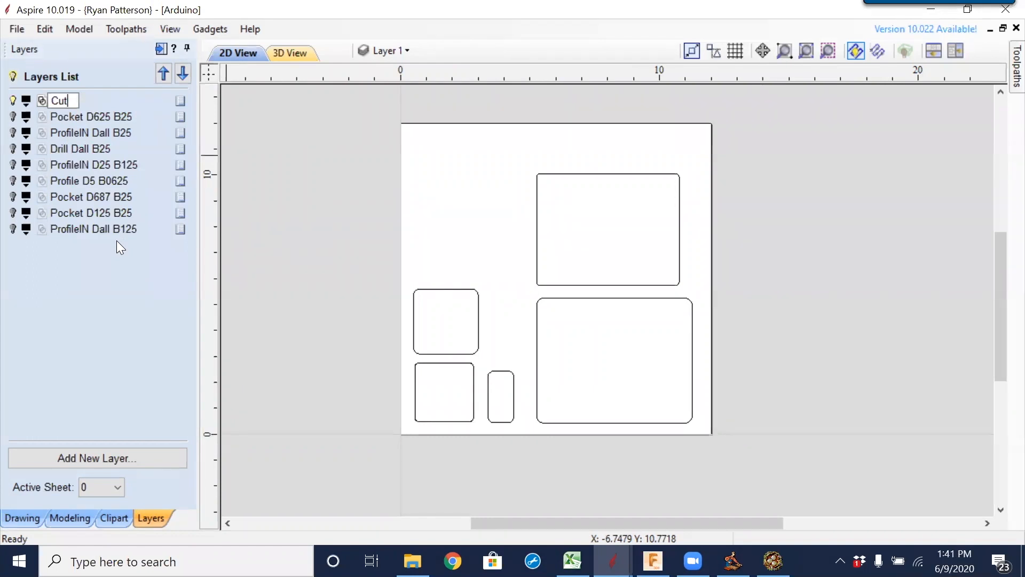
key("Return")
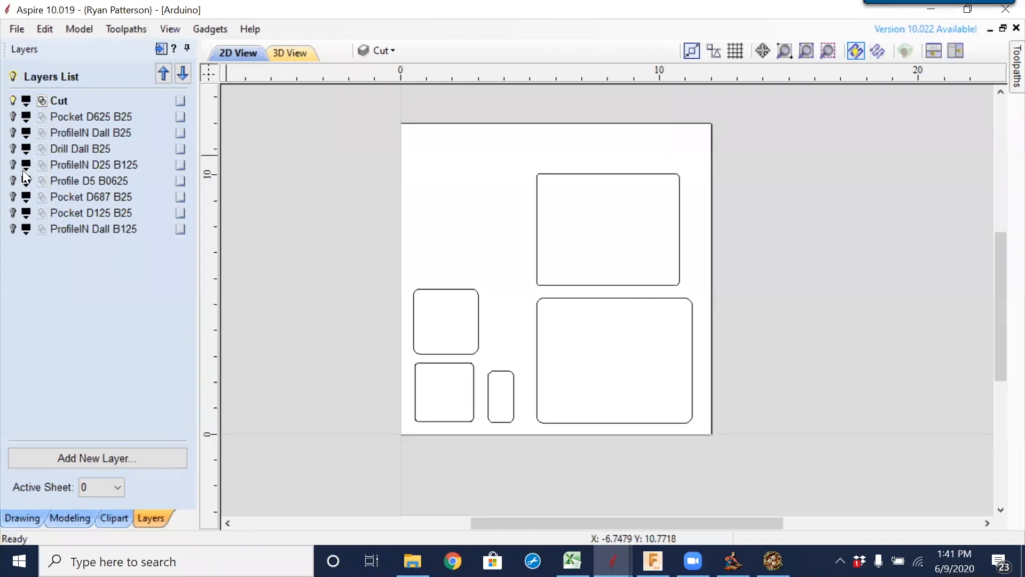
Show all layers and move the Cut layer to the very end of the layer list.
left_click(12, 77)
left_click(12, 78)
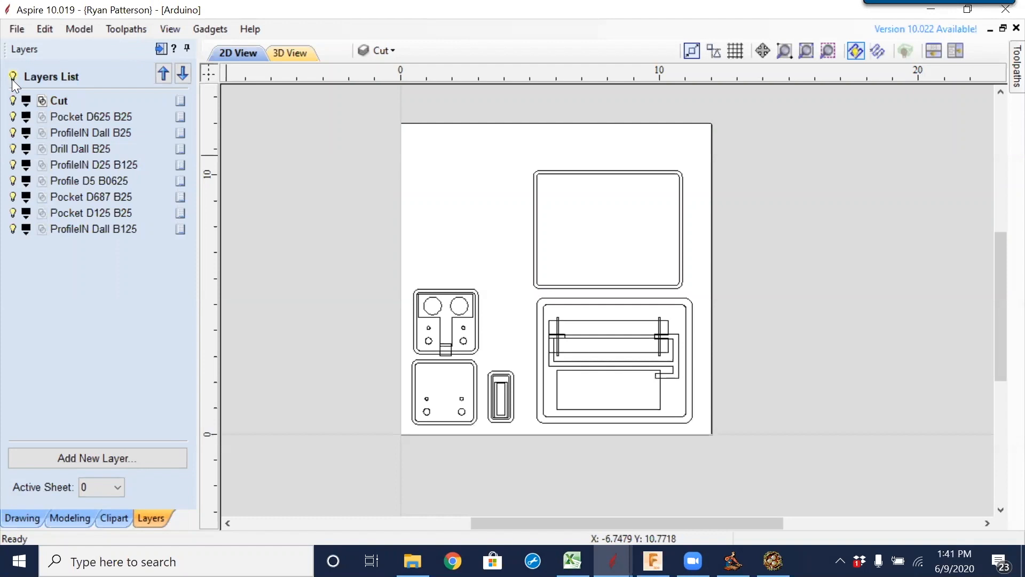
double_click(53, 101)
left_click(69, 162)
left_click(56, 101)
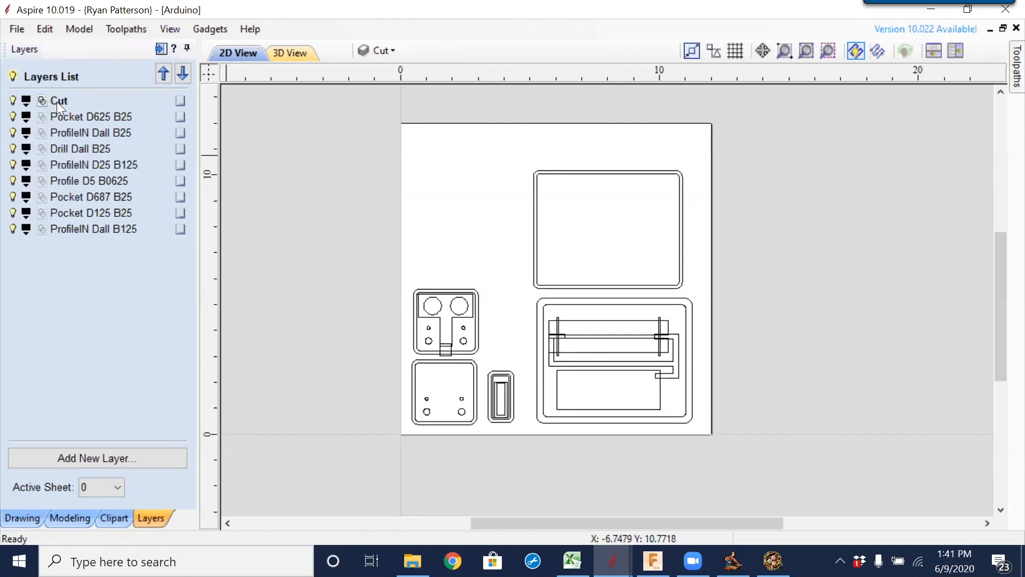
left_click(190, 76)
left_click(189, 76)
left_click(189, 76)
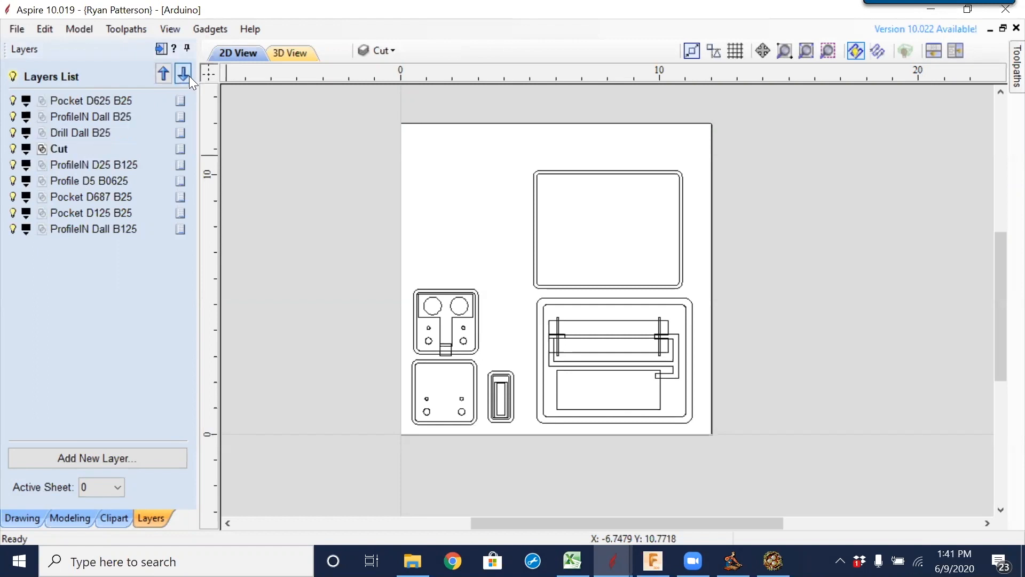
left_click(189, 76)
left_click(189, 76)
left_click(183, 73)
left_click(183, 74)
left_click(183, 73)
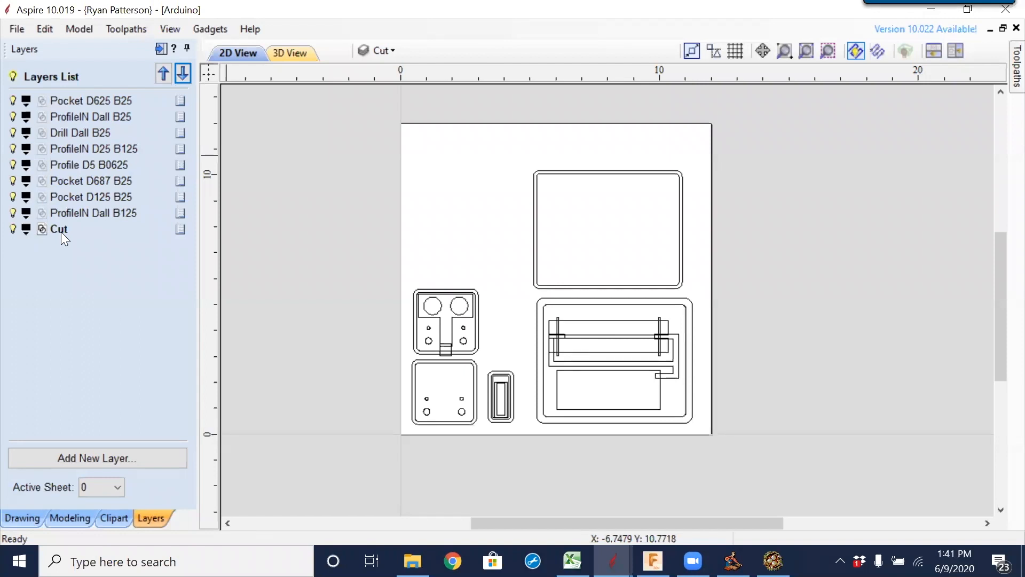
left_click(88, 103)
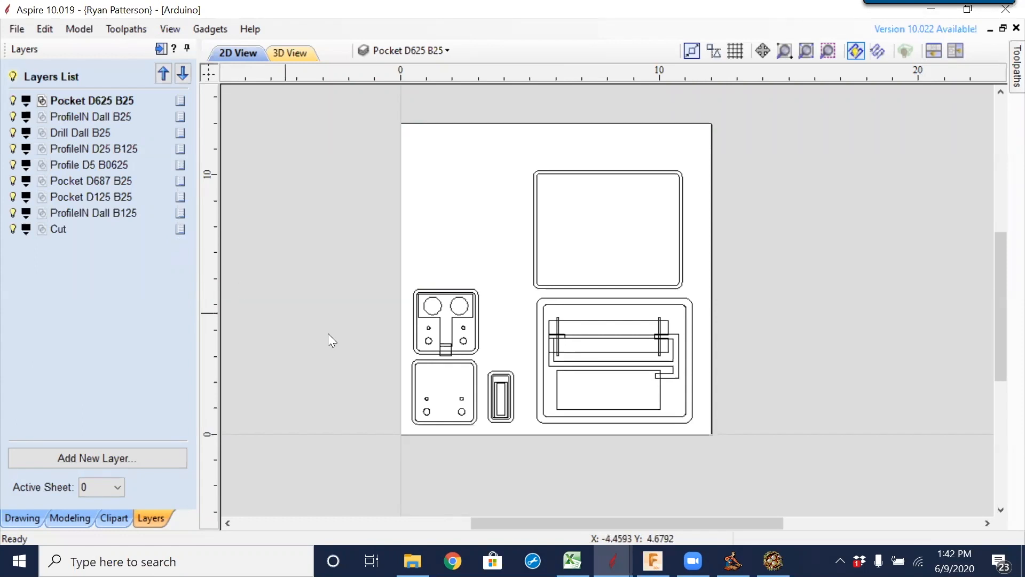
scroll(503, 398, "up", 1)
scroll(505, 400, "up", 2)
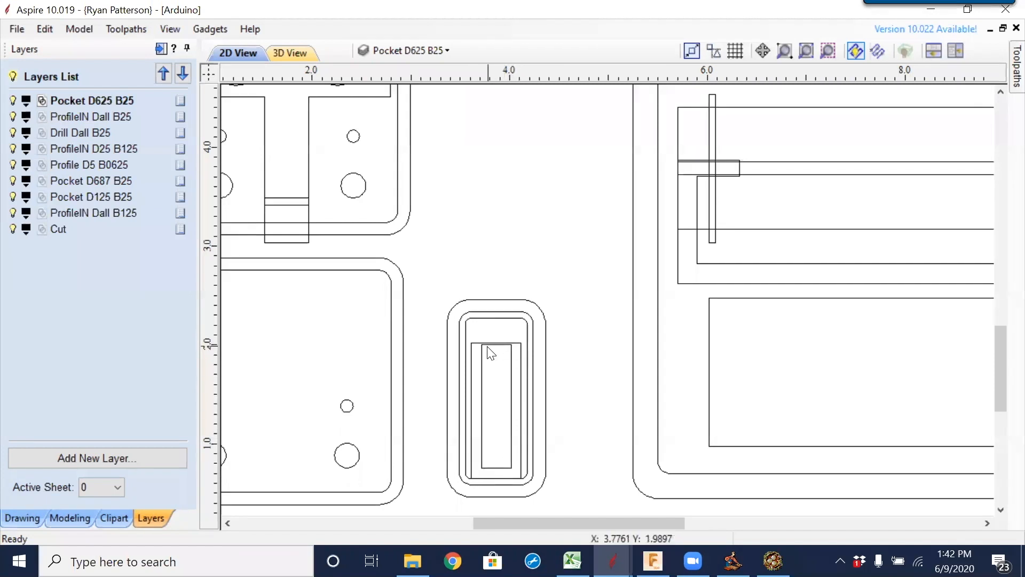
scroll(473, 350, "down", 2)
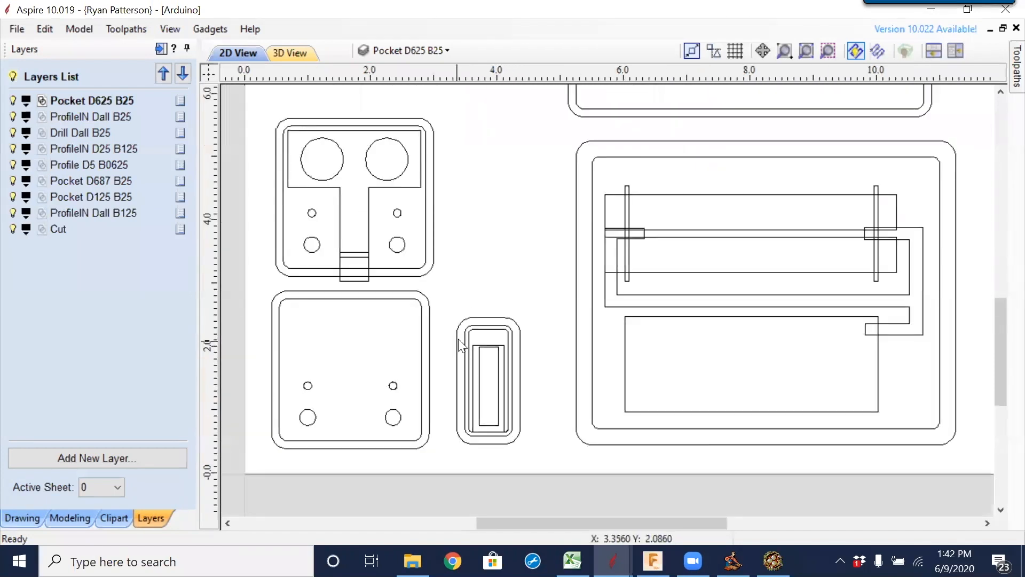
scroll(458, 340, "down", 2)
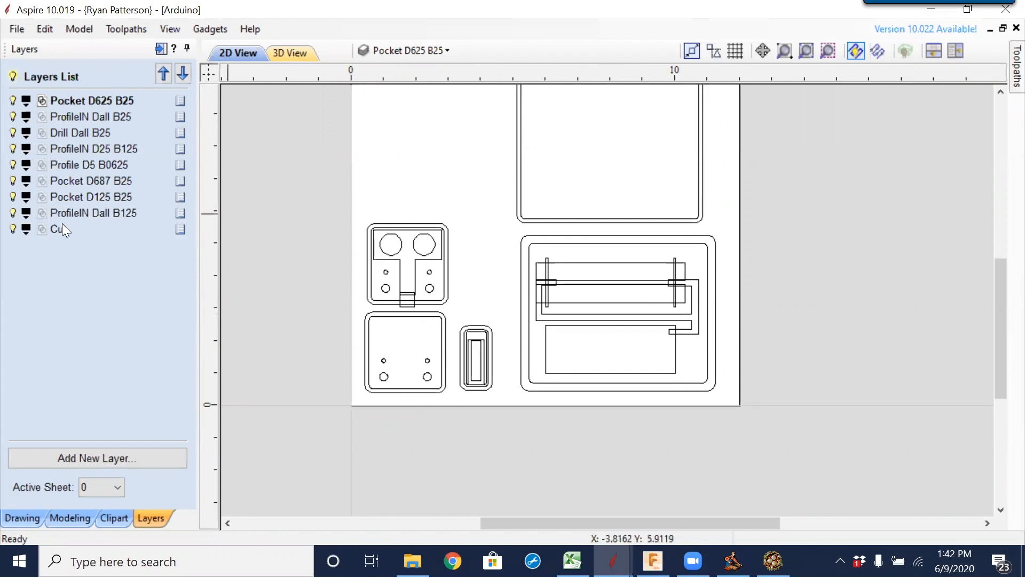
Reorder the layer list so ProfileIN D25 B125 sits directly above ProfileIN Dall B125, grouping the B125 layers.
left_click(89, 131)
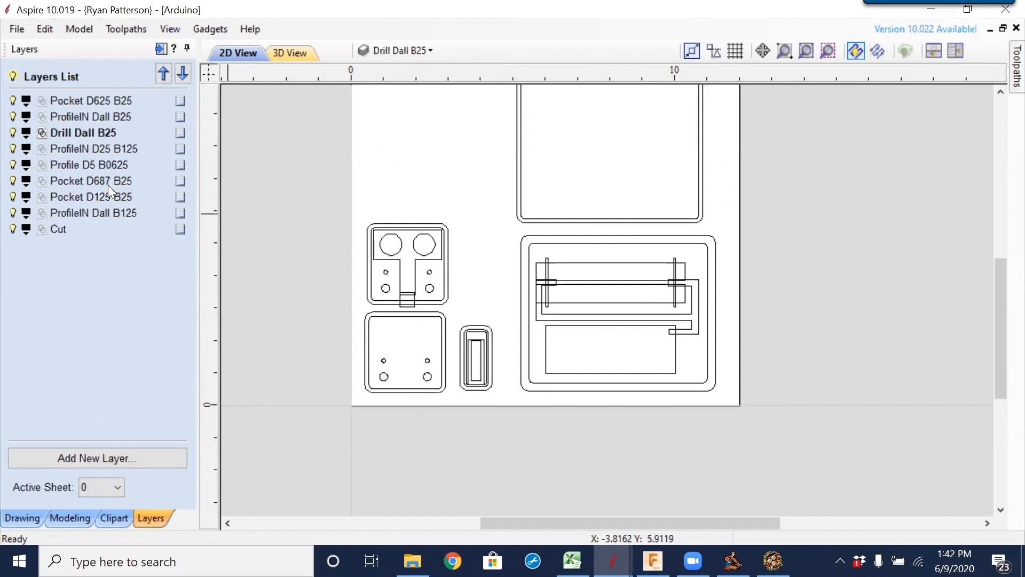
left_click(112, 150)
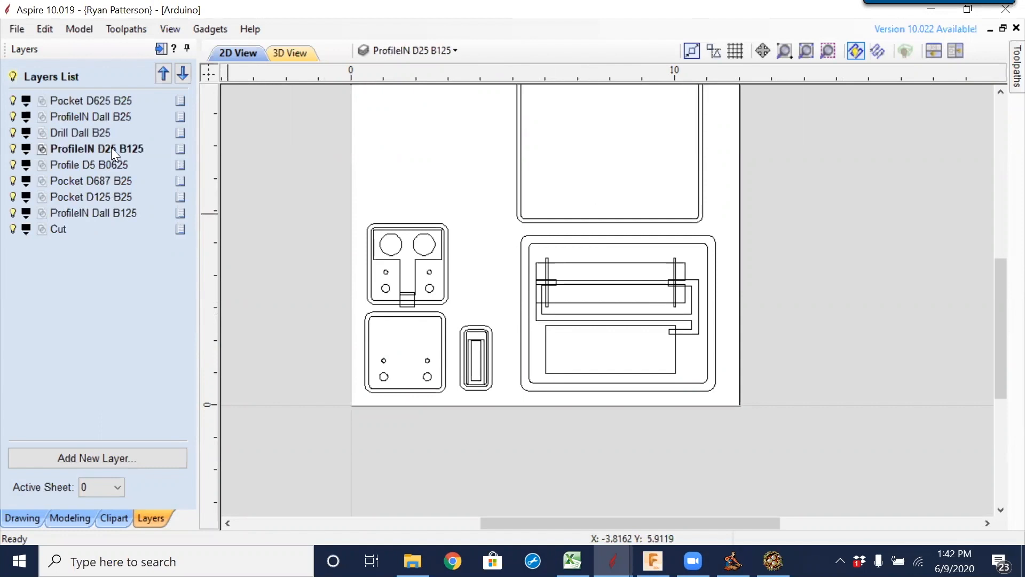
left_click(178, 75)
left_click(178, 75)
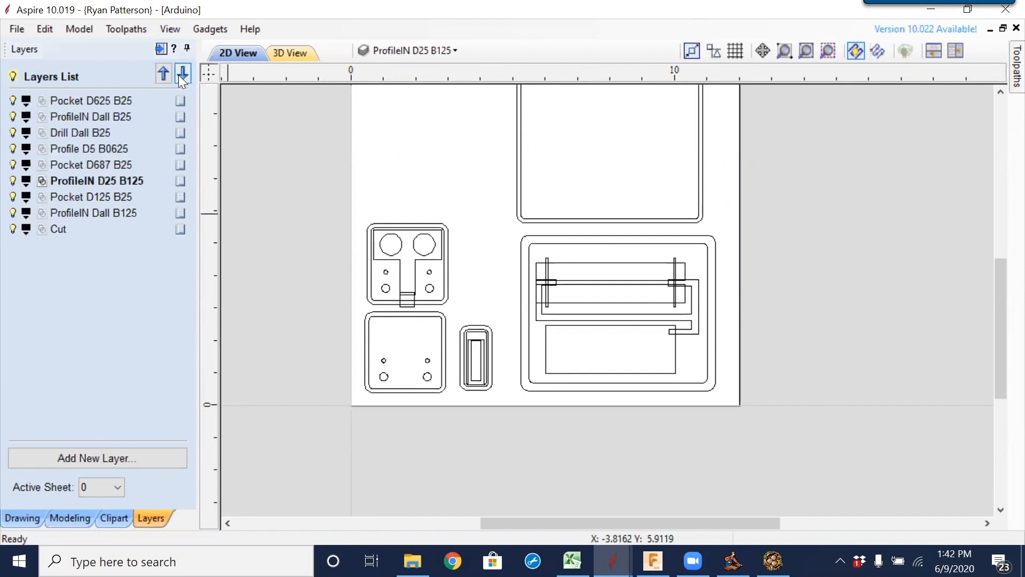
left_click(179, 74)
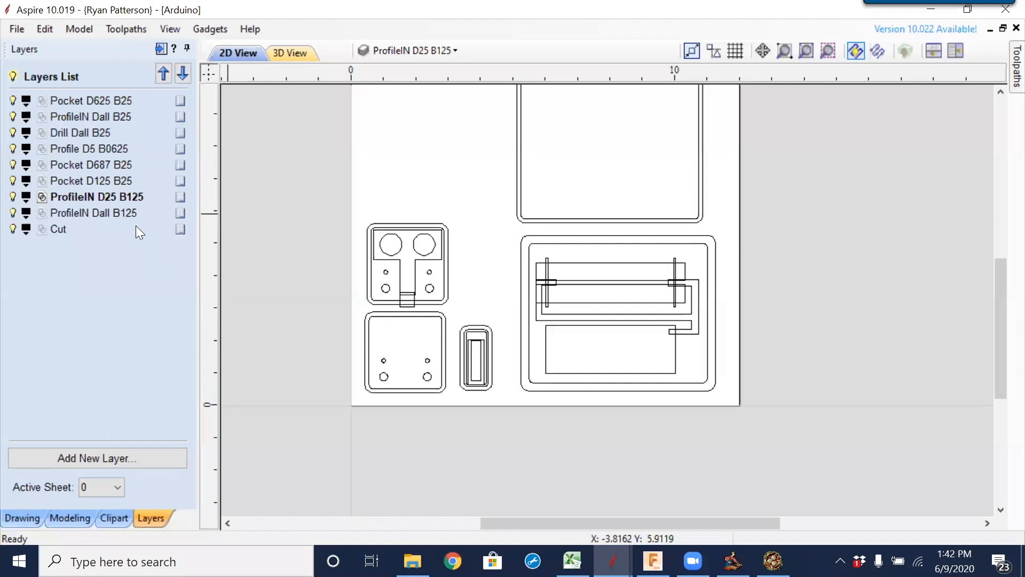
Move the Profile D5 B0625 layer to the beginning of the layer list.
left_click(110, 101)
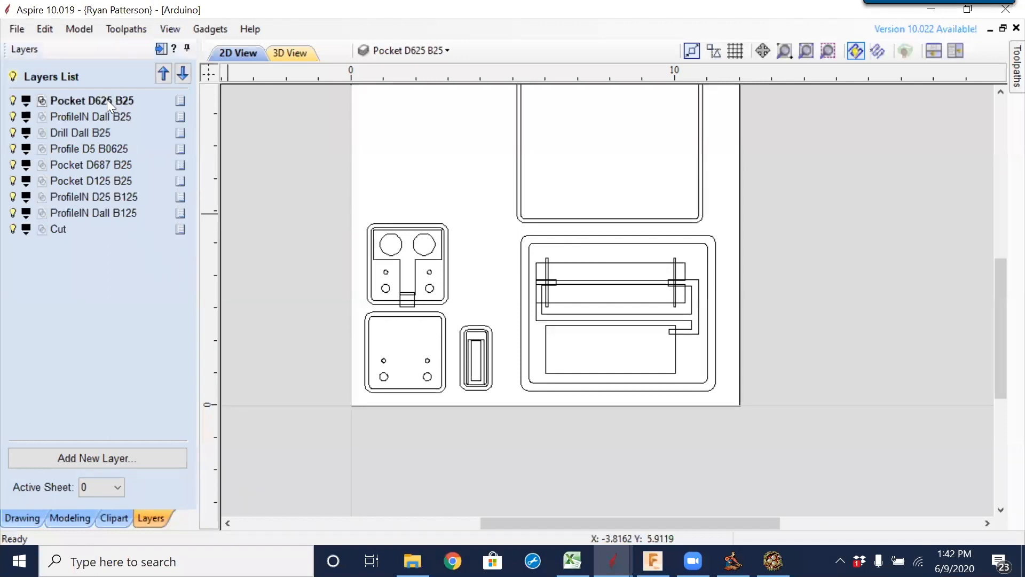
left_click(121, 149)
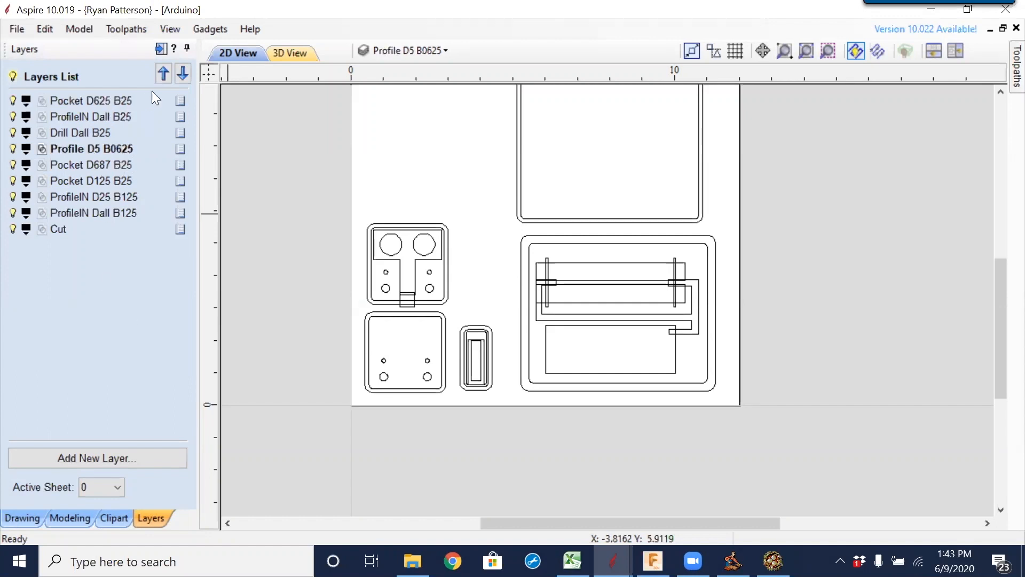
left_click(162, 76)
left_click(161, 75)
left_click(161, 76)
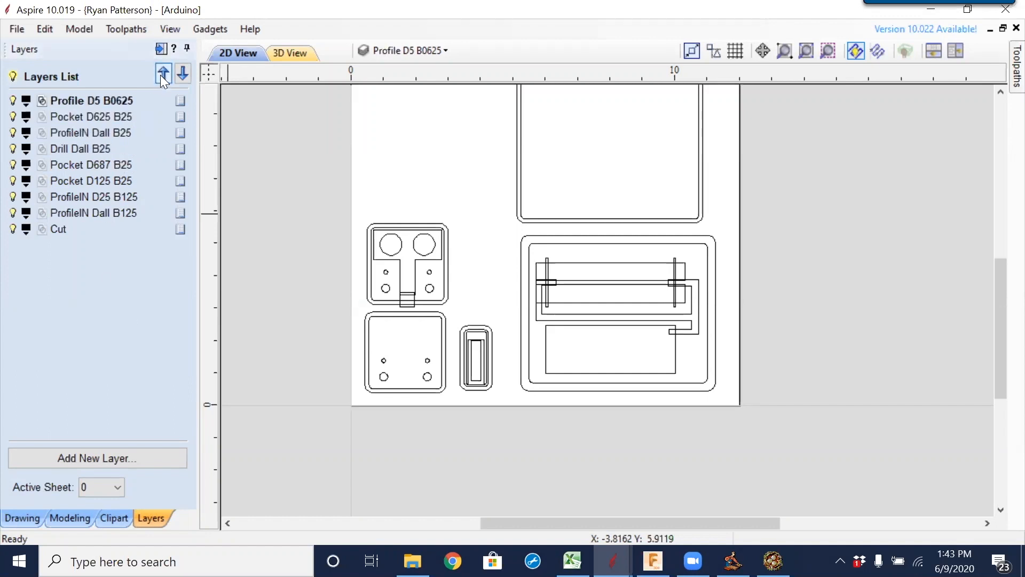
left_click(94, 134)
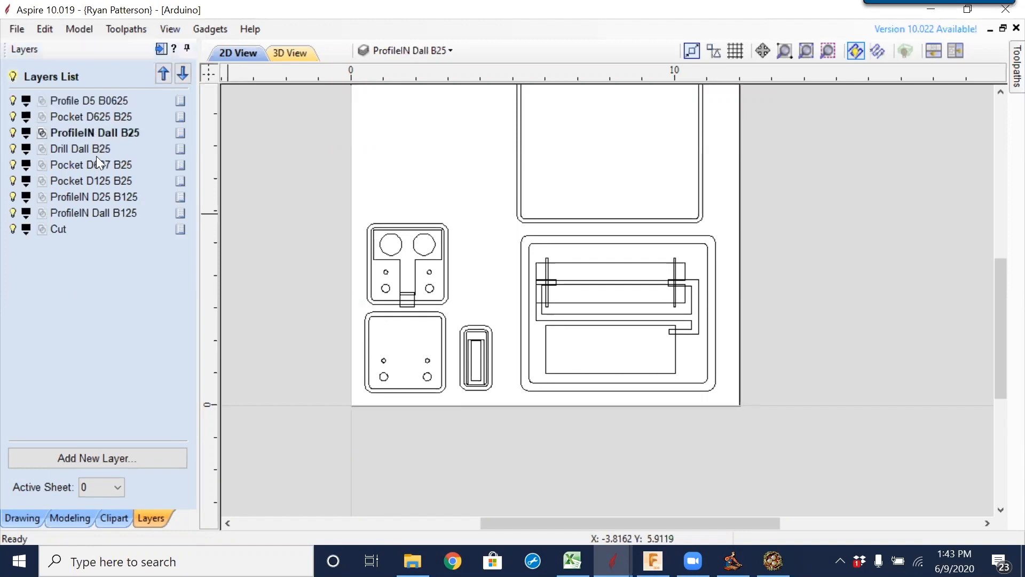
left_click(122, 101)
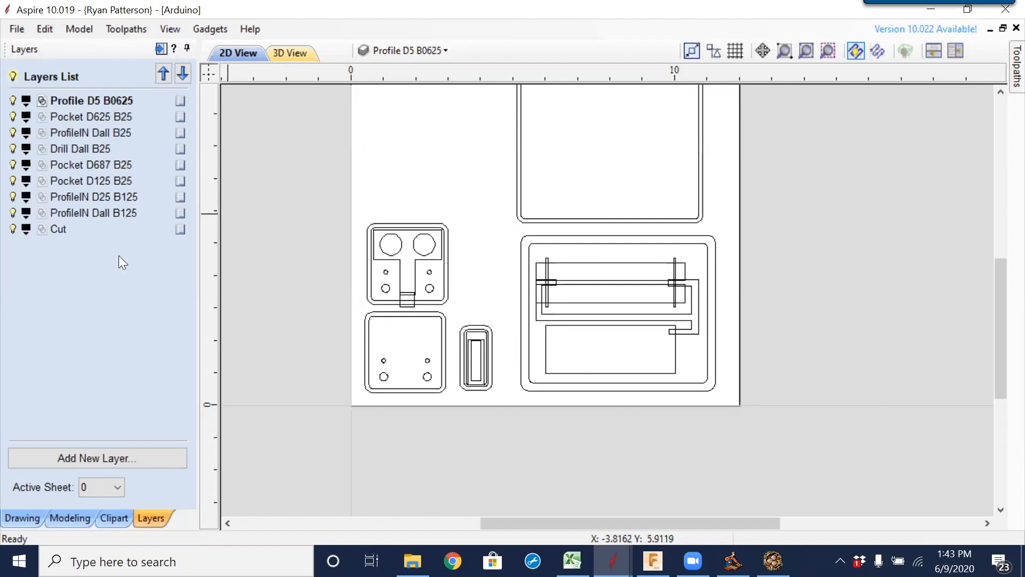
left_click(60, 229)
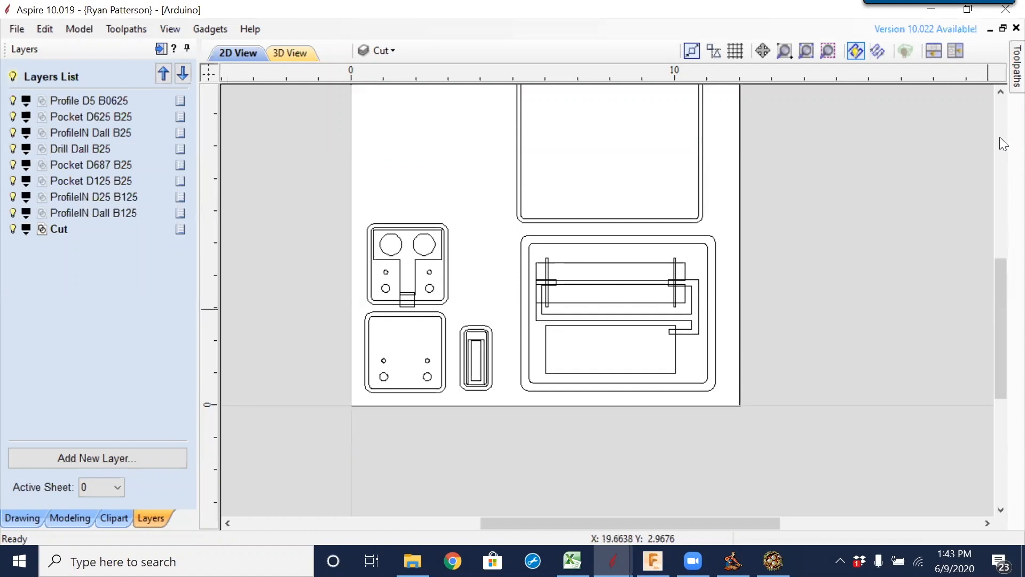
Pin the toolpath operations open beside the drawing.
mouse_move(1001, 80)
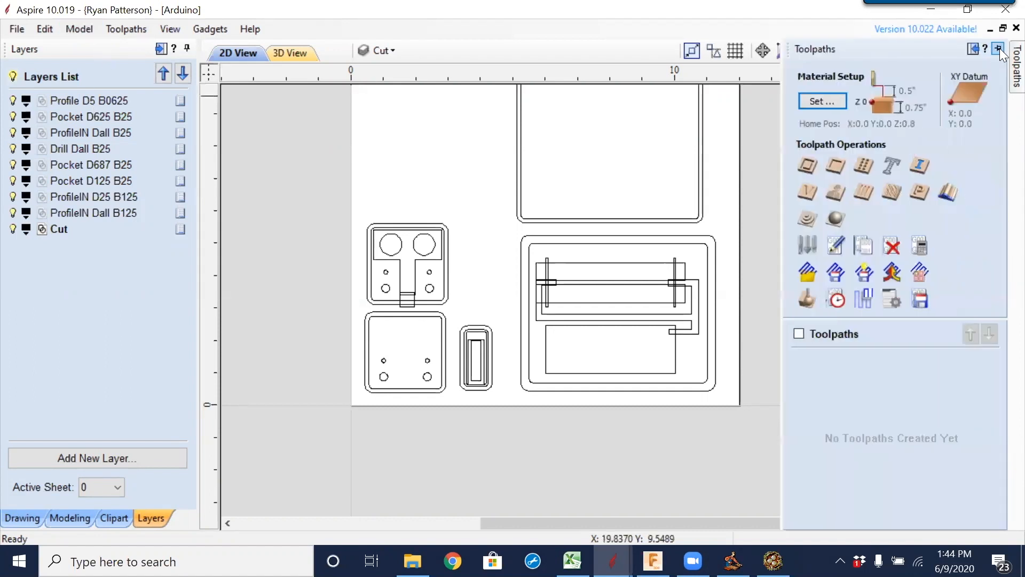
left_click(999, 48)
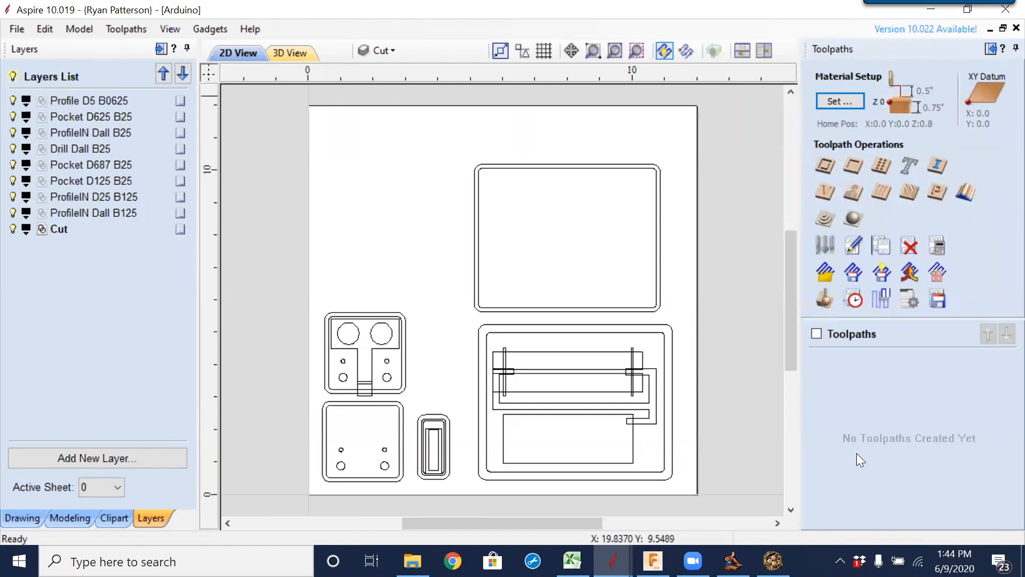
left_click(114, 97)
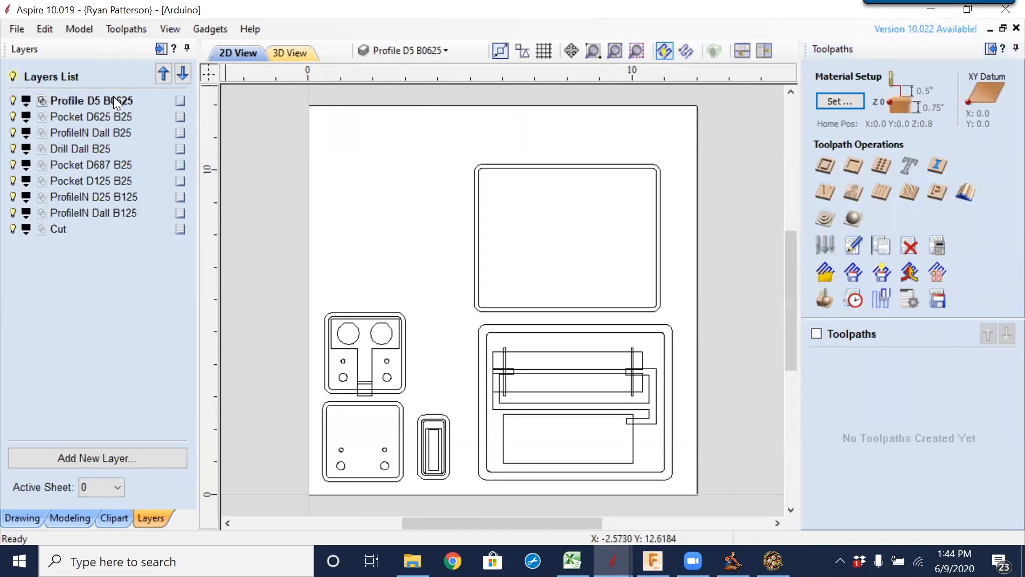
right_click(114, 97)
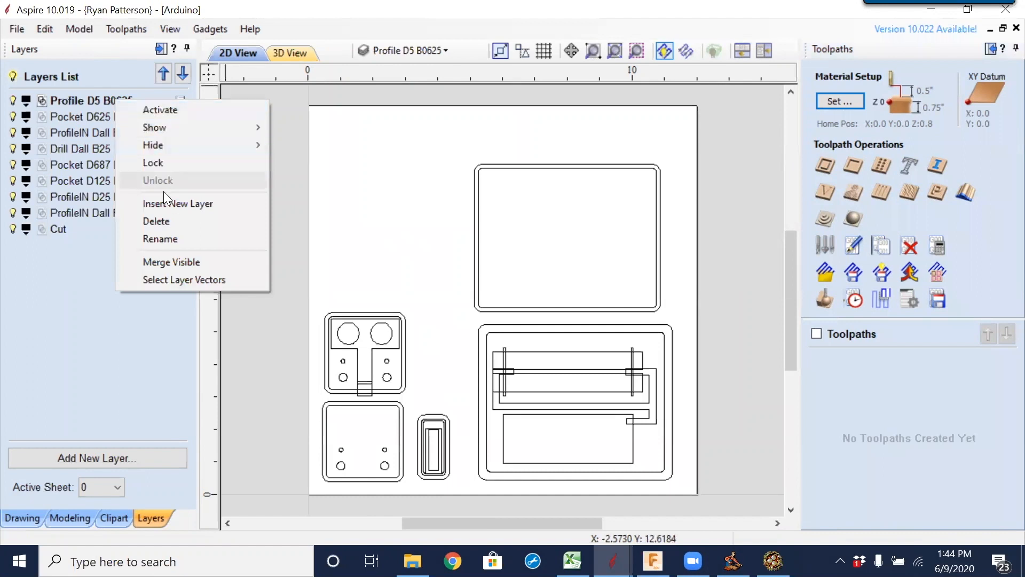
left_click(173, 238)
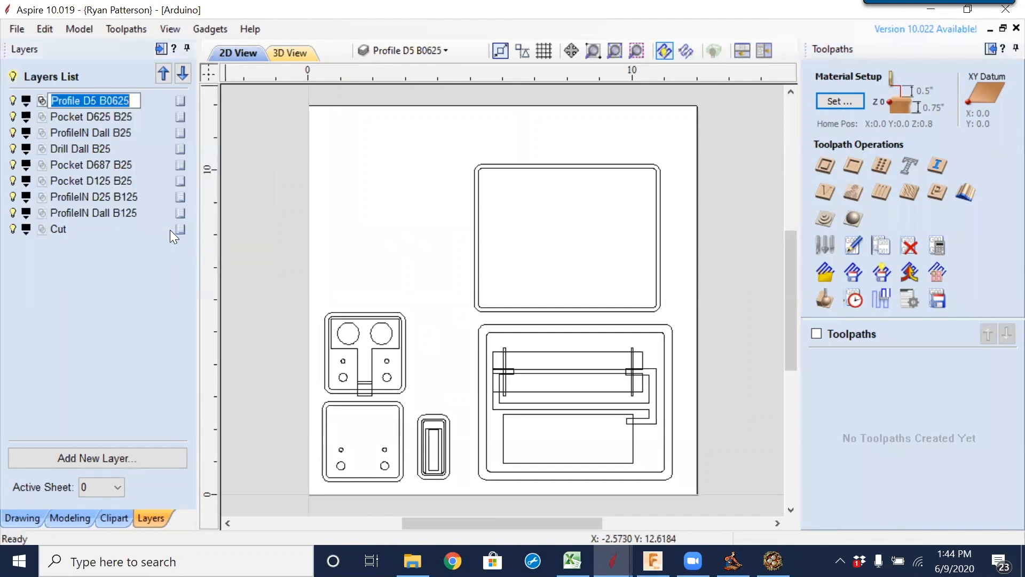
left_click(87, 321)
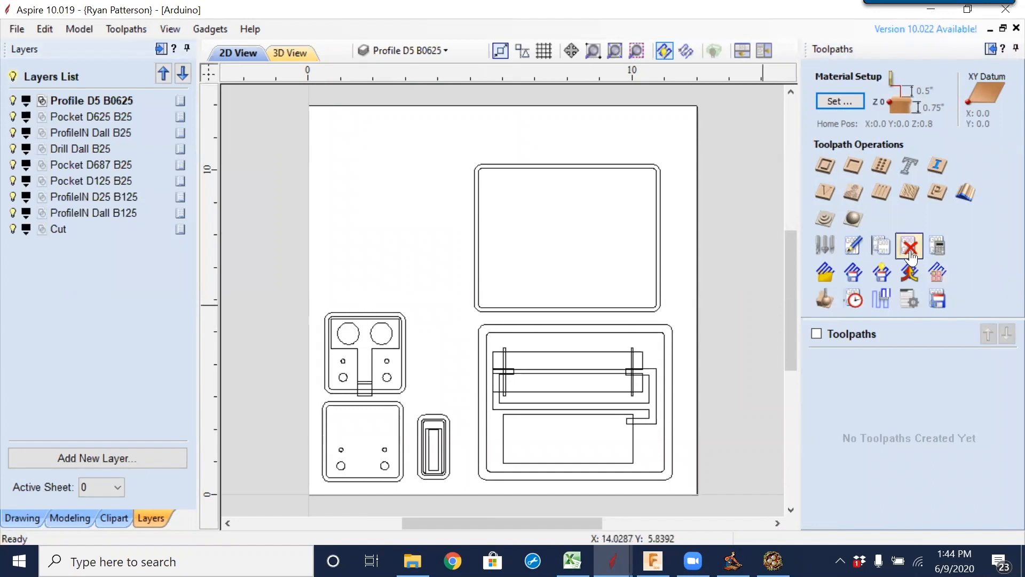
Start a 2D Profile toolpath and set its cut depth to .5 inches.
left_click(825, 166)
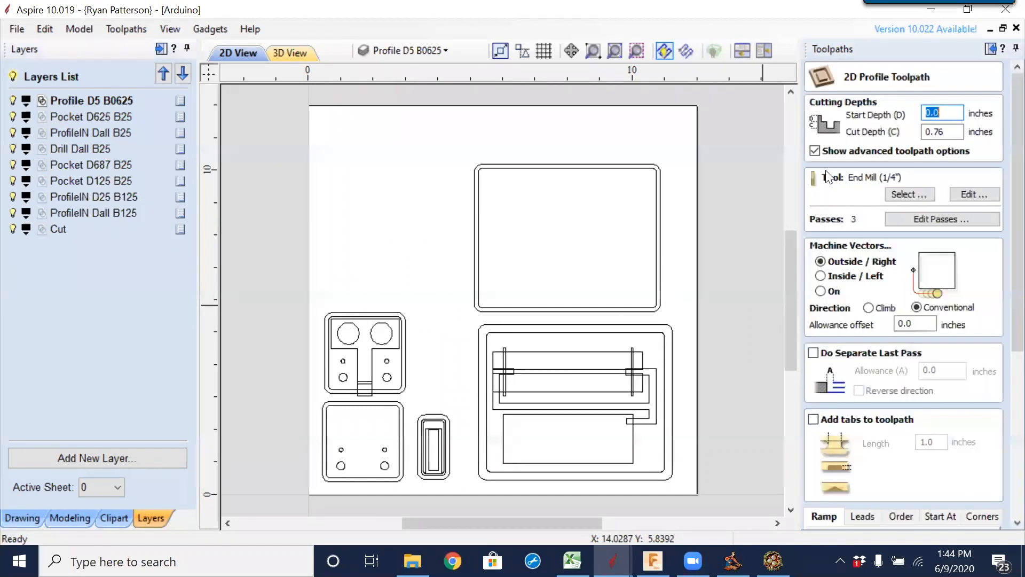
left_click(959, 133)
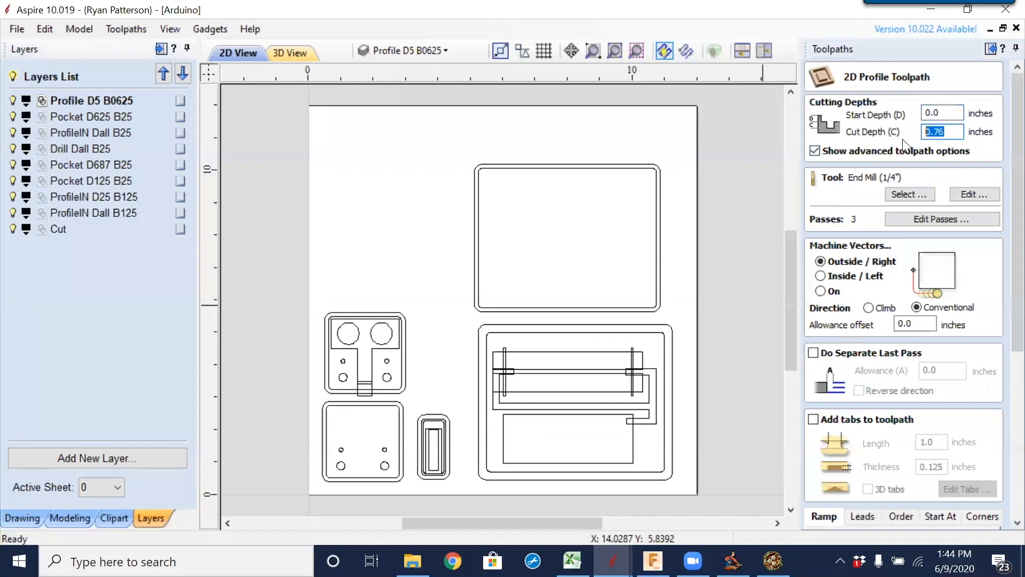
type(".5")
Copy the HDPE cutting parameters to the 1/16" end mill for the Softwood material in the tool database.
left_click(914, 194)
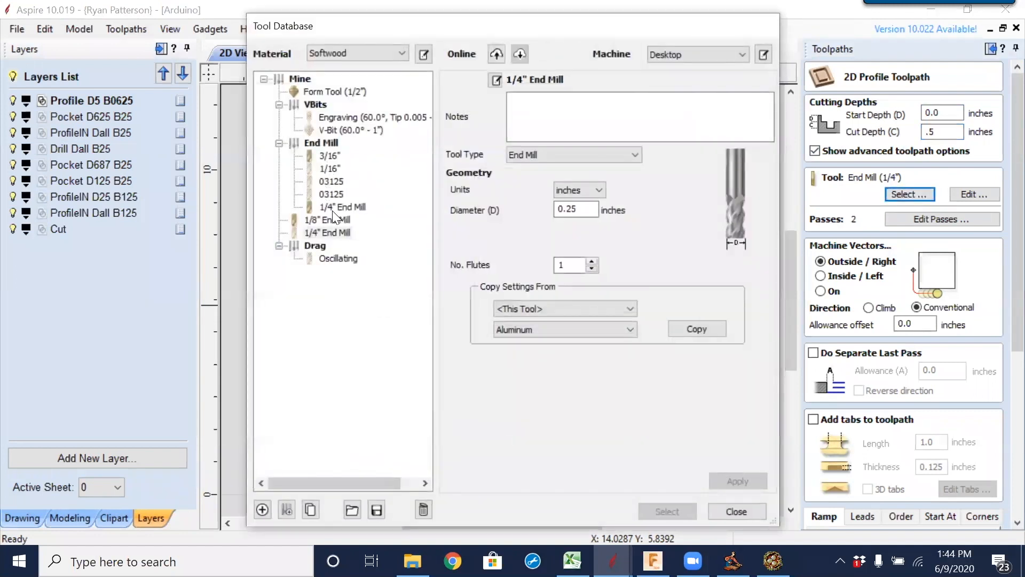
left_click(334, 169)
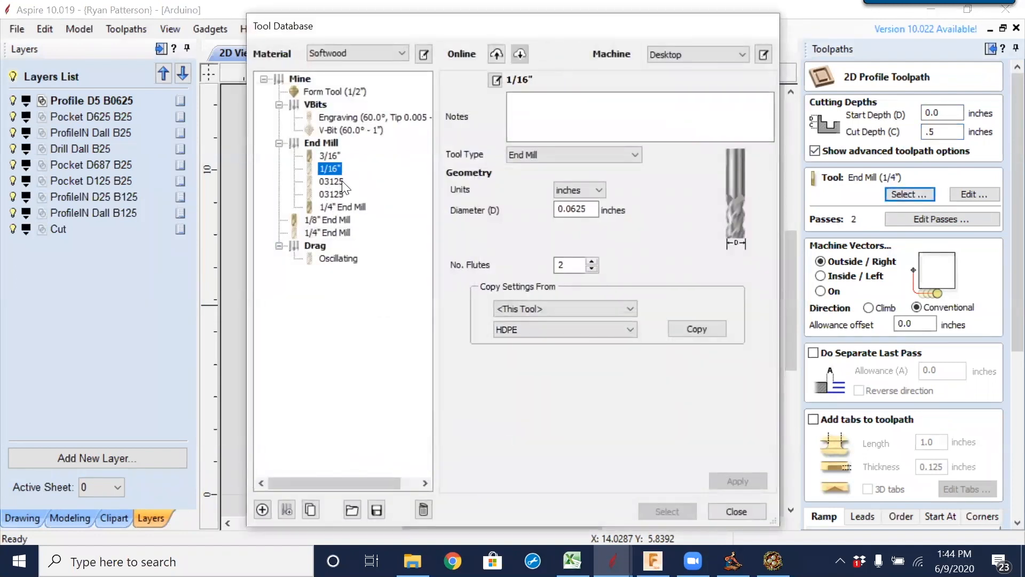
left_click(689, 329)
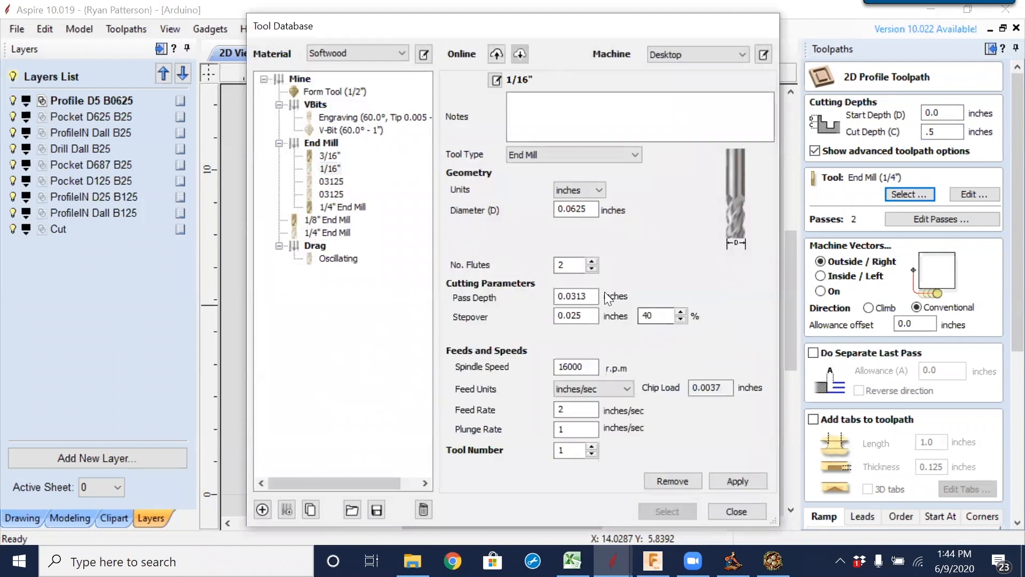
Switch the tool database material to HDPE, apply the pending tool changes, and assign the 1/16" end mill to the toolpath.
left_click(402, 52)
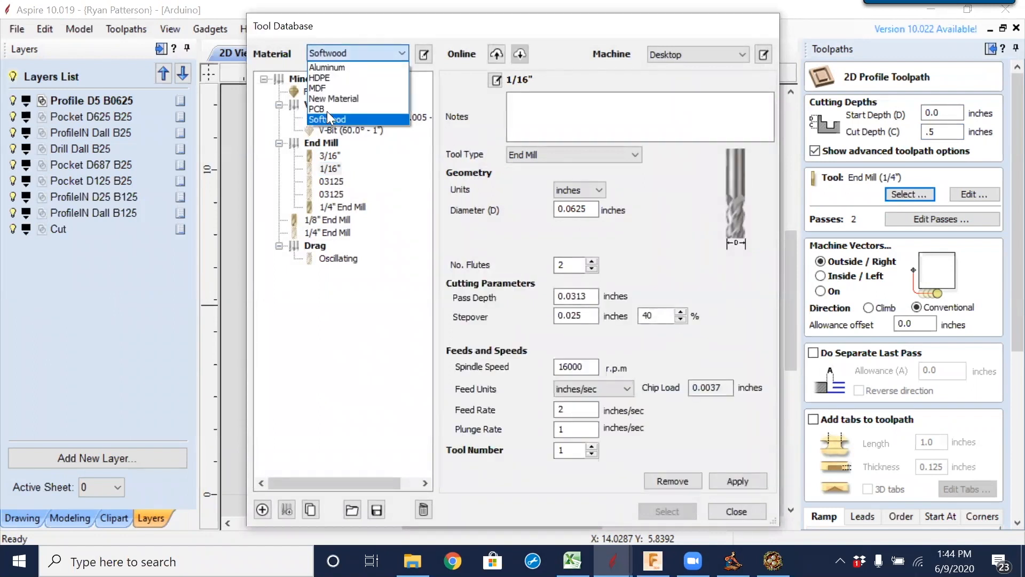
left_click(335, 79)
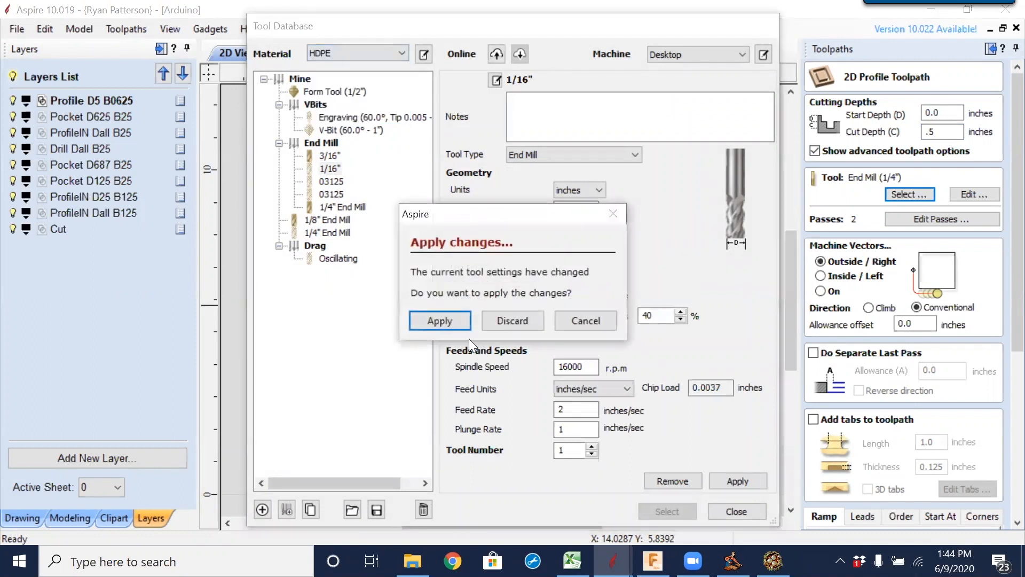
left_click(450, 315)
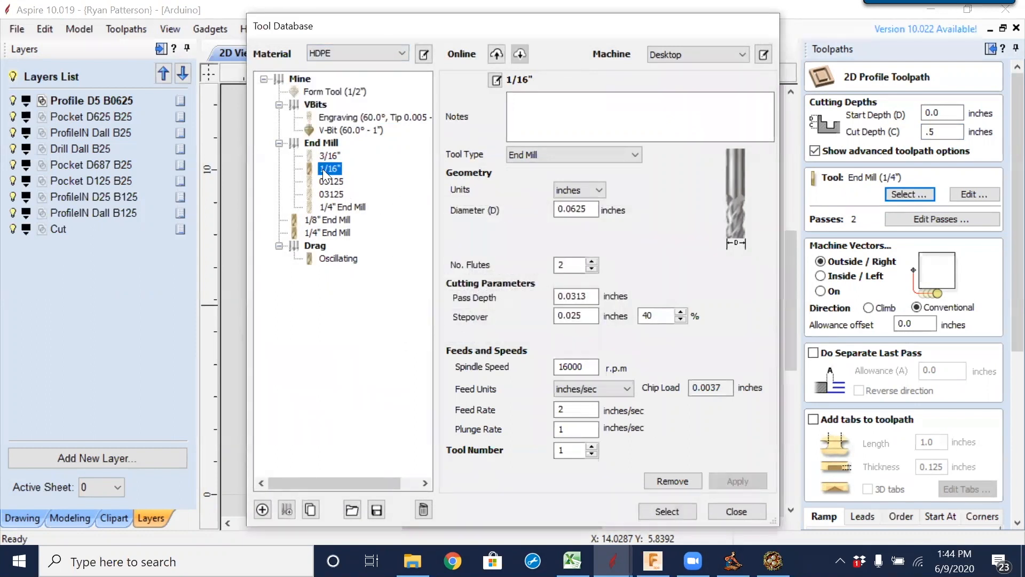
left_click(668, 511)
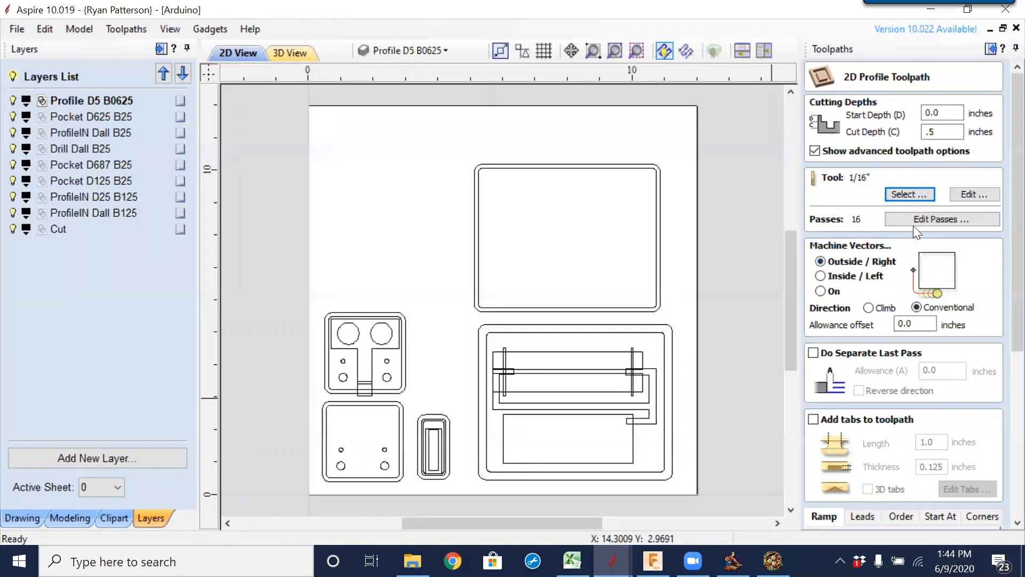
Increase the pass depth of the 1/16" end mill for this profile toolpath.
left_click(968, 195)
mouse_move(501, 287)
left_mouse_down()
mouse_move(443, 290)
mouse_move(505, 294)
left_mouse_up()
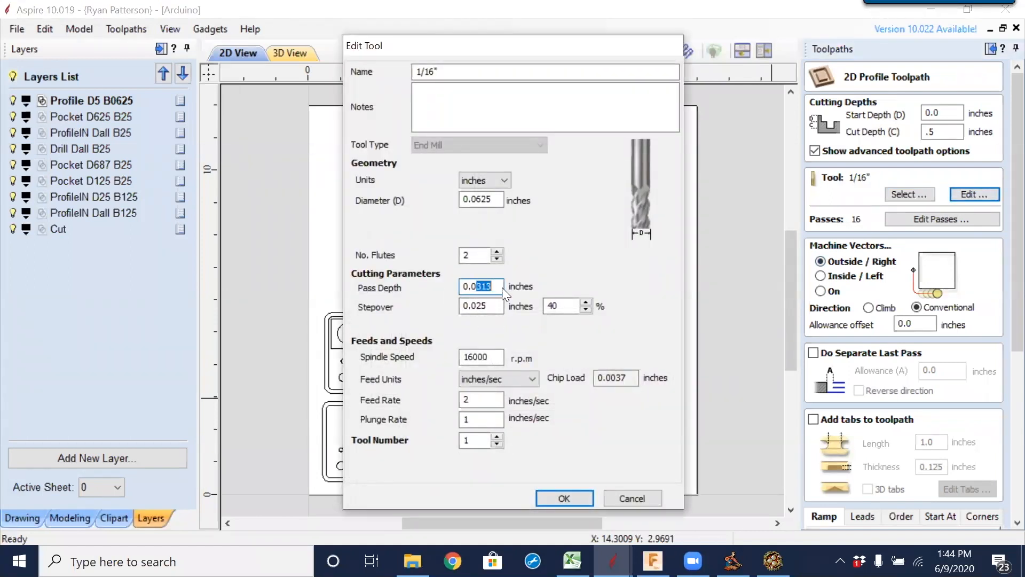
left_click(570, 493)
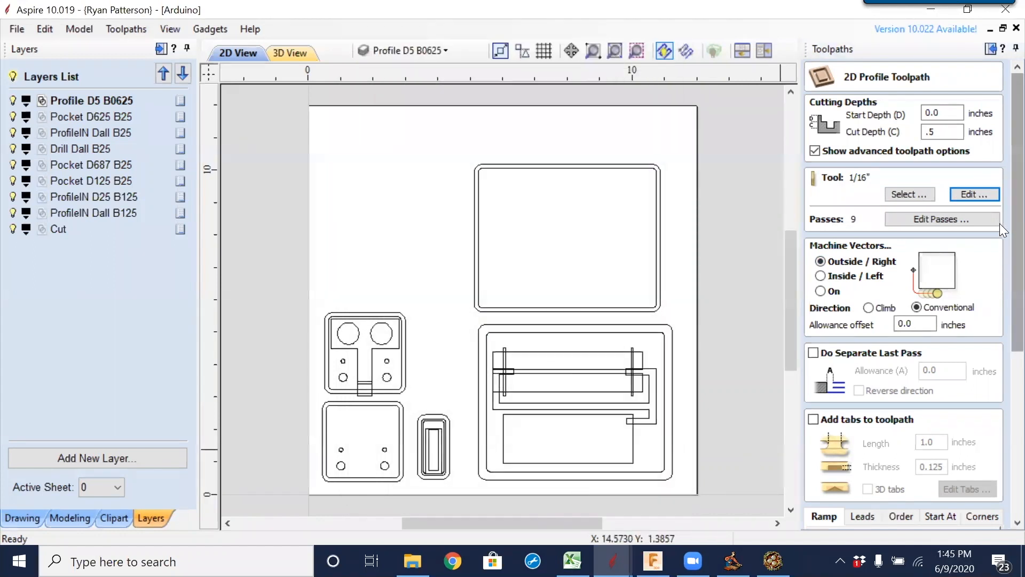
Name the toolpath Profile D5 B0625 and associate it with all closed vectors on the Profile D5 B0625 layer.
scroll(1000, 223, "down", 5)
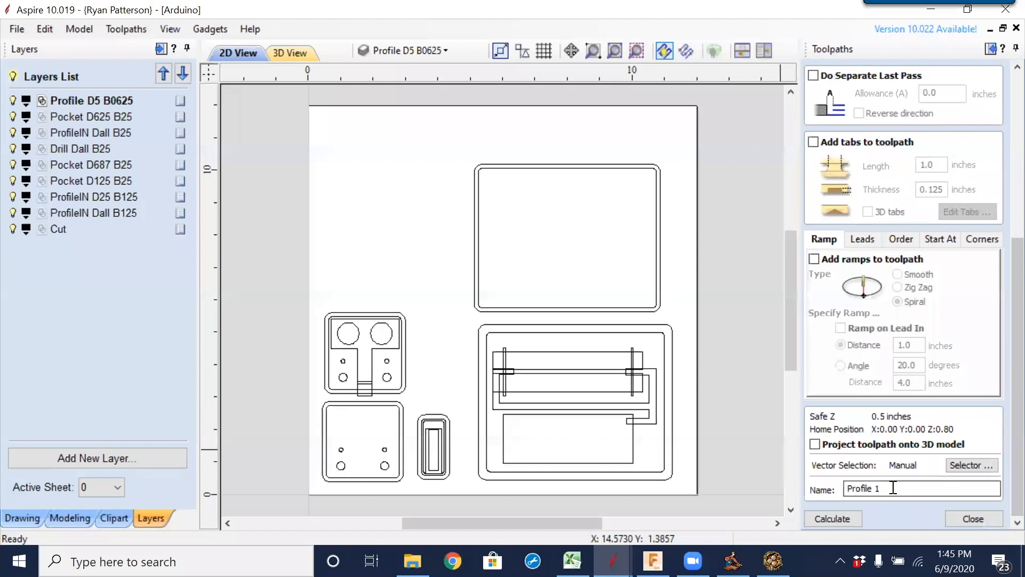
double_click(893, 487)
type("Profile D5 B0625")
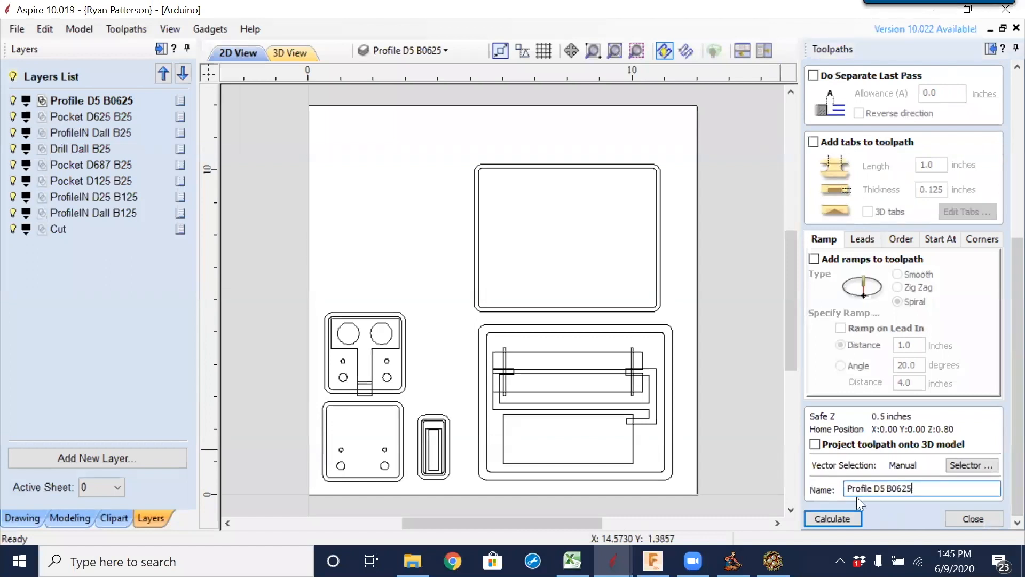
left_click(965, 464)
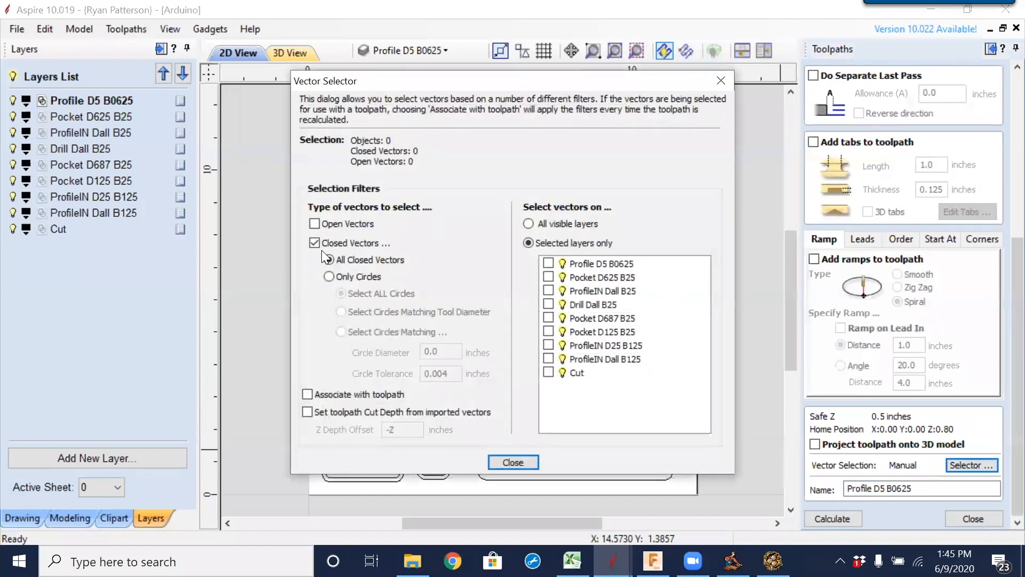
left_click(549, 263)
left_click(524, 460)
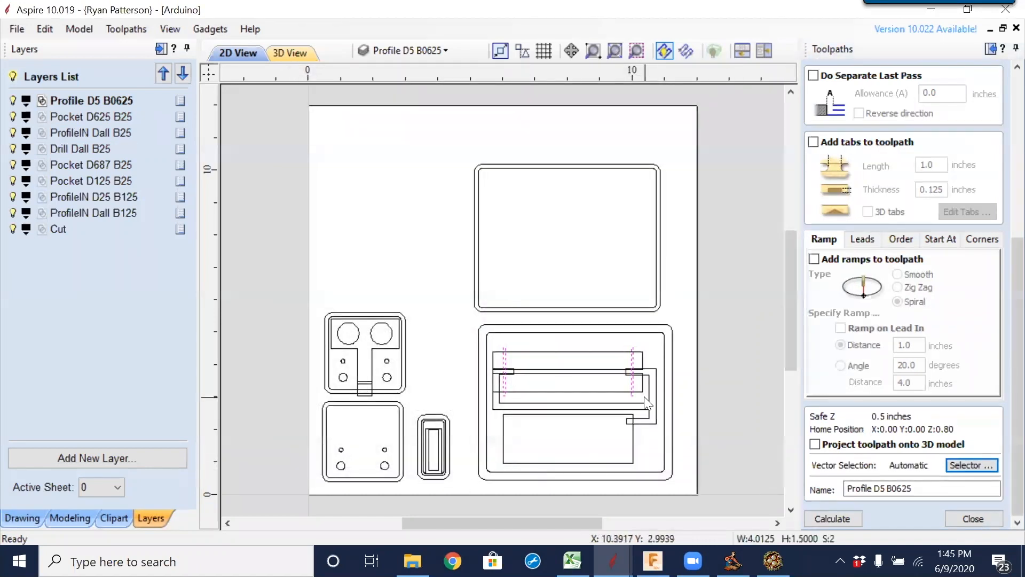
Calculate the Profile D5 B0625 toolpath with the cut running outside the slot vectors.
scroll(644, 397, "up", 4)
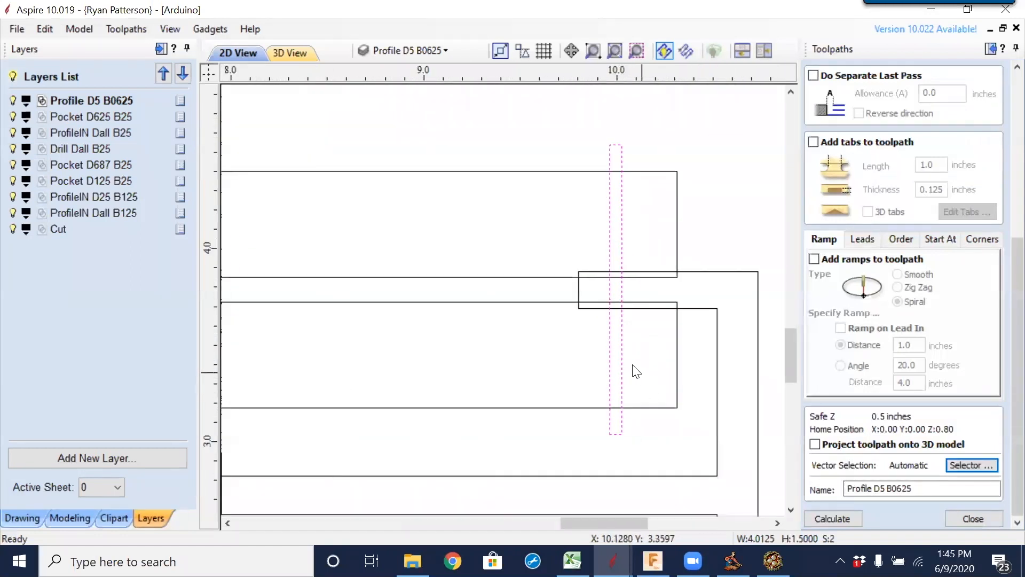
left_click_drag(1001, 350, 1001, 207)
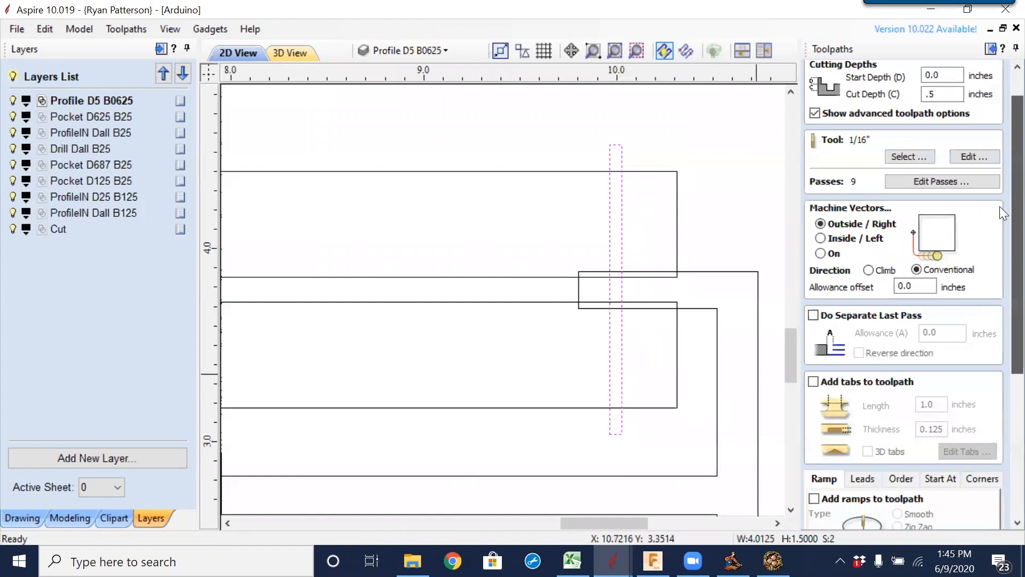
left_click_drag(1003, 372, 995, 517)
left_click(843, 522)
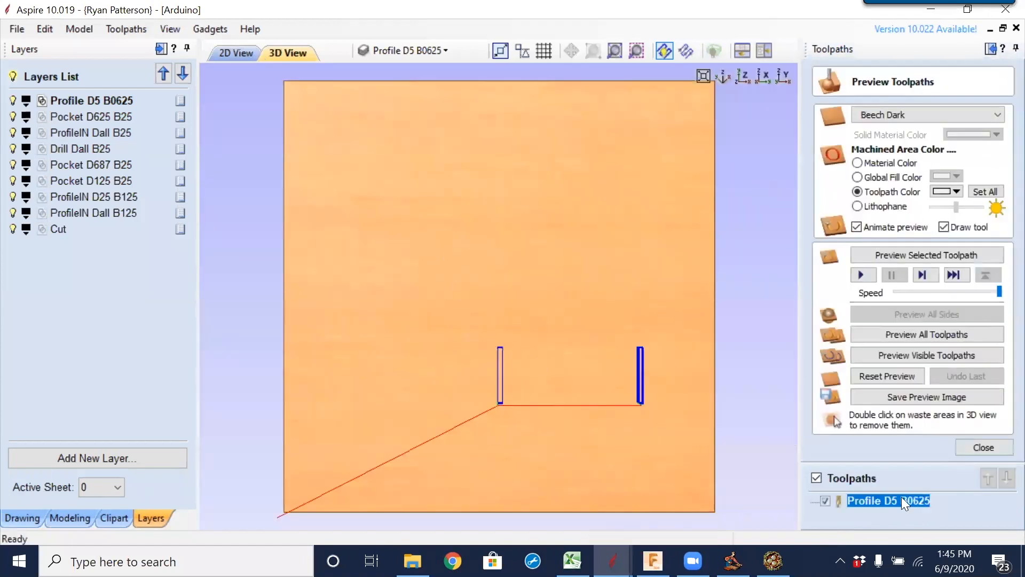
Change the Profile D5 B0625 toolpath to machine inside the vectors and try to recalculate it.
double_click(903, 499)
left_click(842, 276)
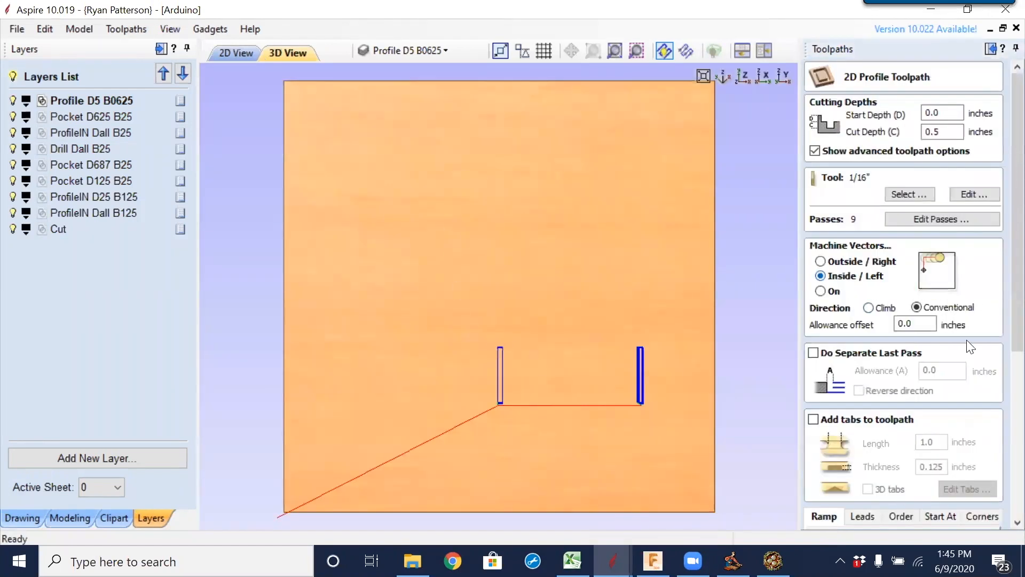
left_click_drag(1004, 302, 999, 544)
left_click(841, 520)
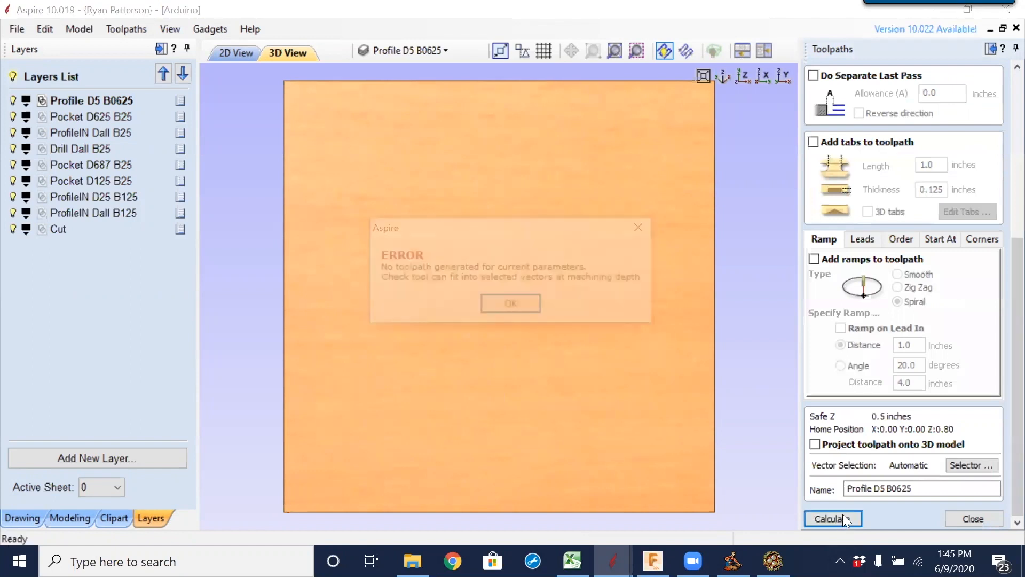
left_click(532, 314)
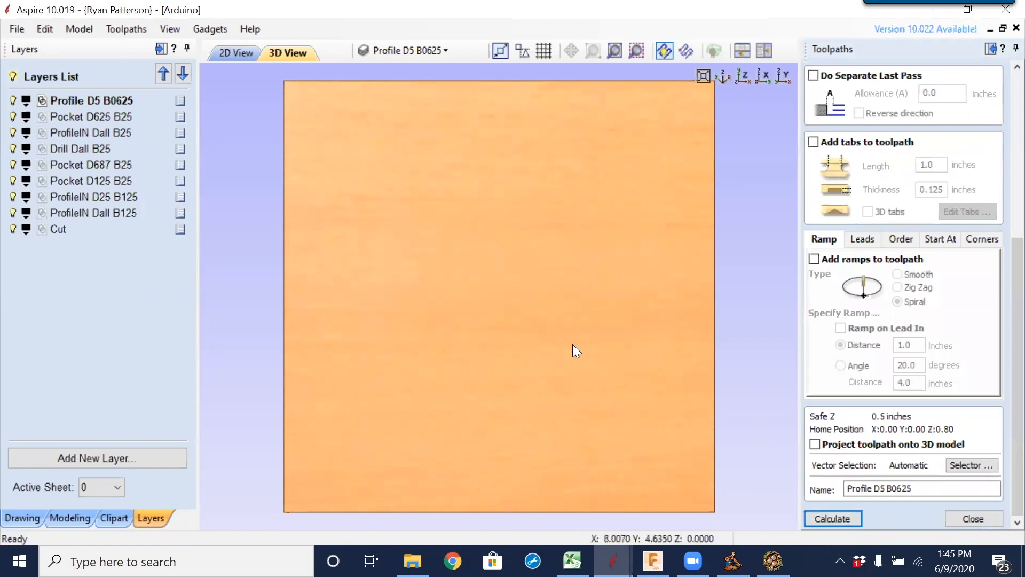
Set the profile toolpath's allowance offset to -.002 inches and recalculate it.
left_click(237, 49)
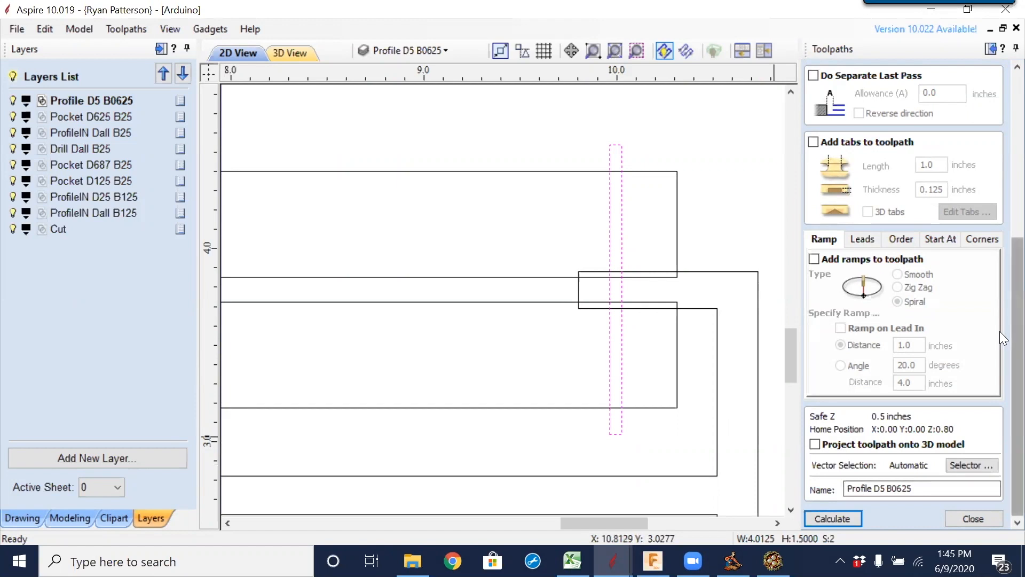
left_click_drag(1000, 332, 1000, 203)
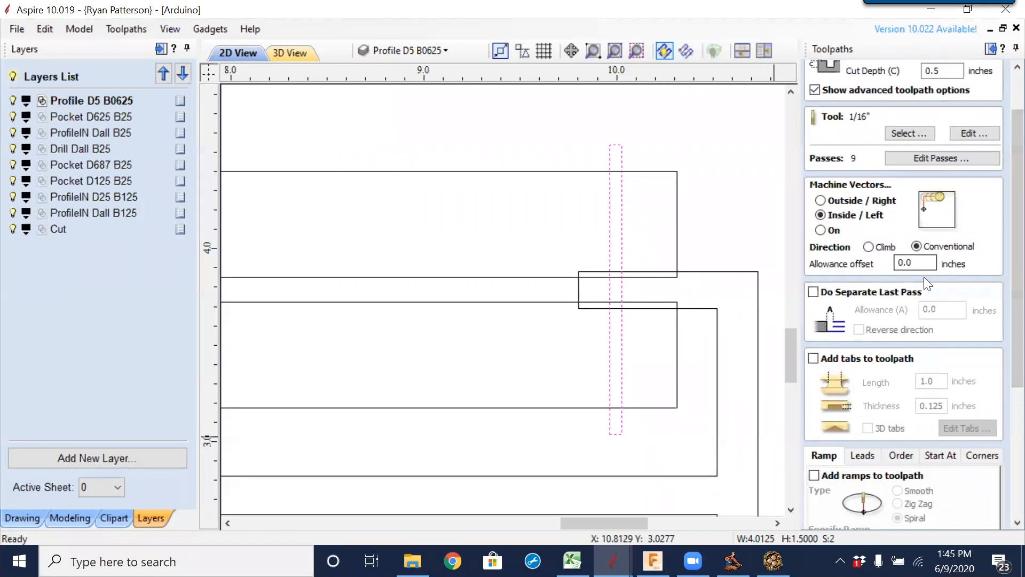
double_click(915, 262)
type("-.002")
left_click_drag(1001, 328, 1001, 472)
left_click(855, 518)
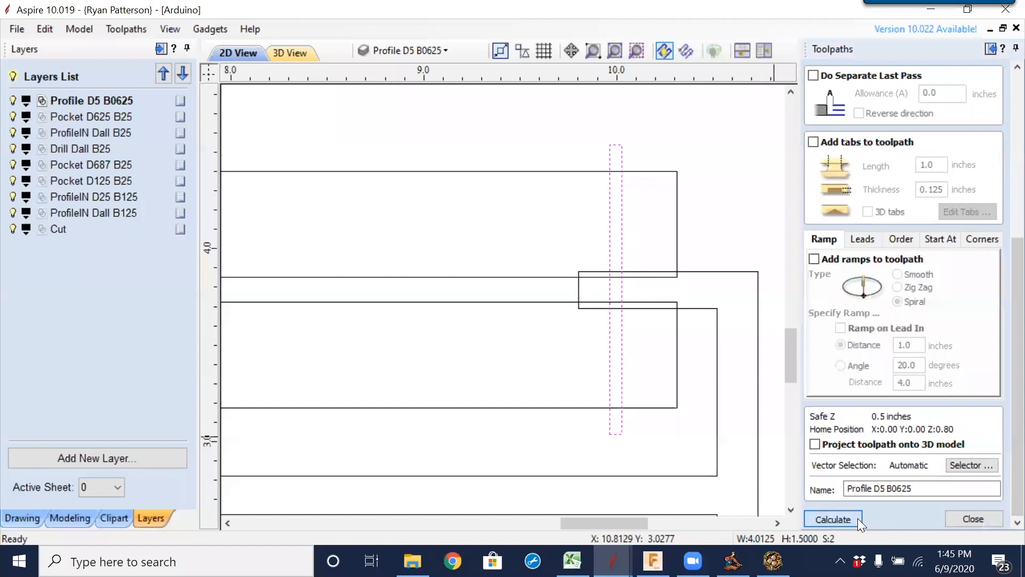
Examine the recalculated toolpath inside both narrow slots in the 2D drawing, then close the toolpath preview.
scroll(604, 365, "up", 3)
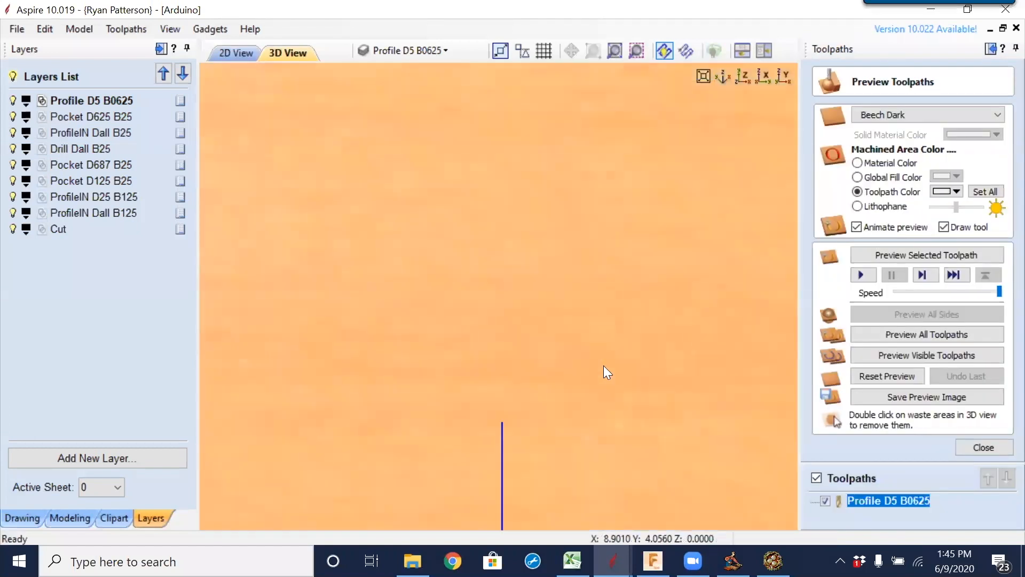
left_click(231, 52)
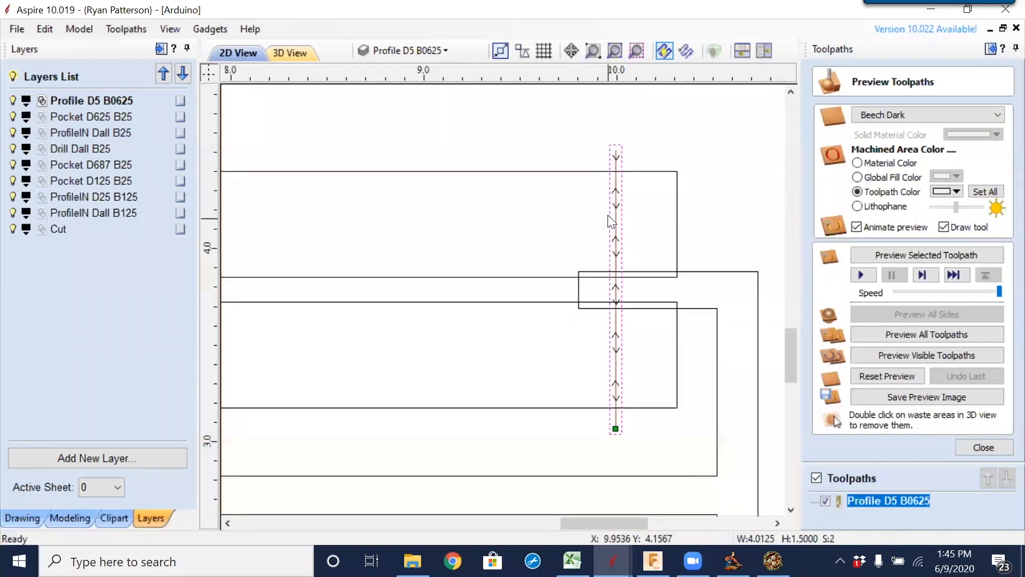
scroll(615, 212, "up", 2)
scroll(538, 246, "down", 3)
scroll(539, 249, "down", 2)
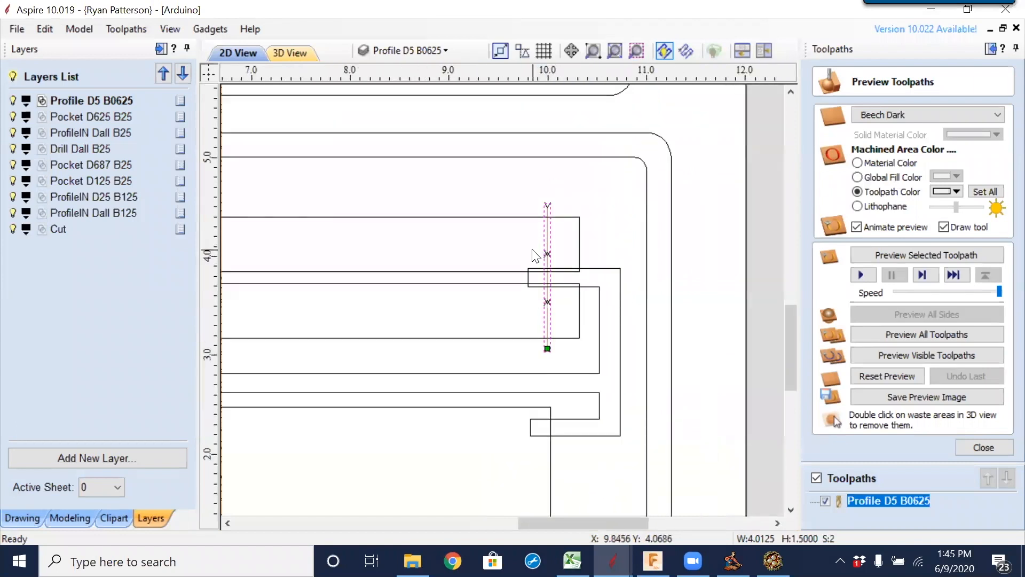
middle_click_drag(367, 311, 508, 268)
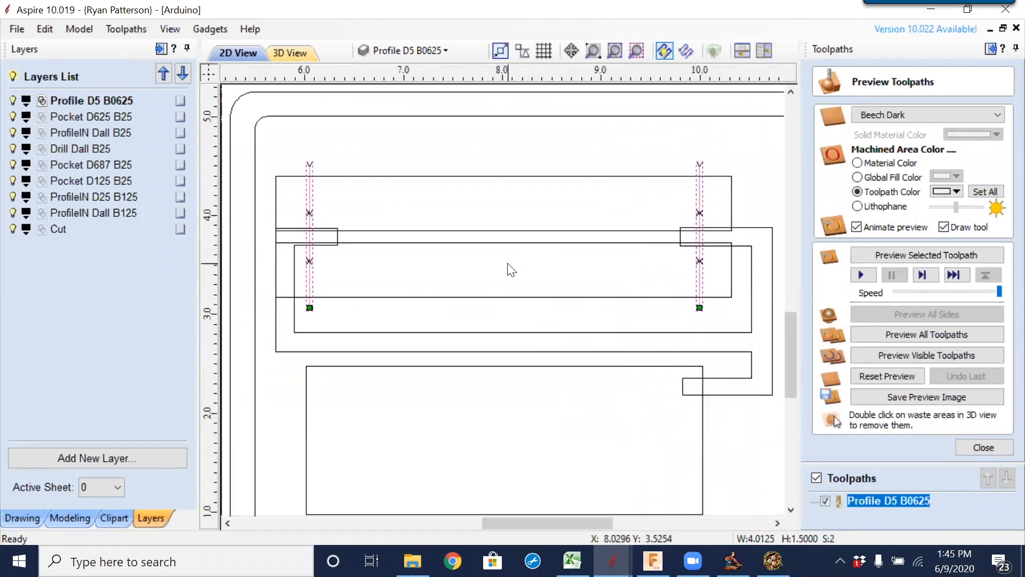
left_click(984, 447)
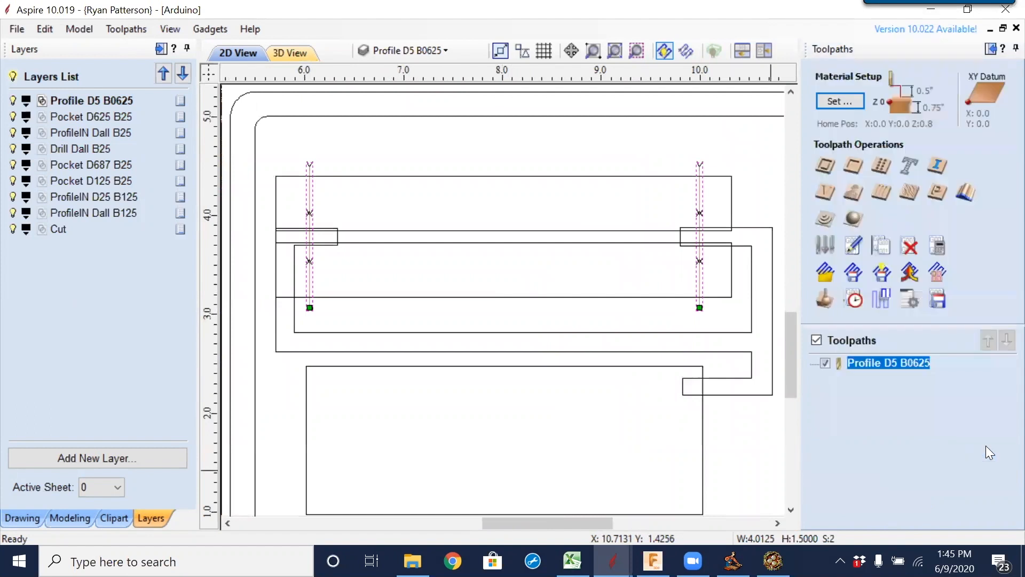
Activate the Pocket D625 B25 layer and start a Pocket toolpath with a .625 inch cut depth, keeping the 1/4" end mill.
left_click(114, 117)
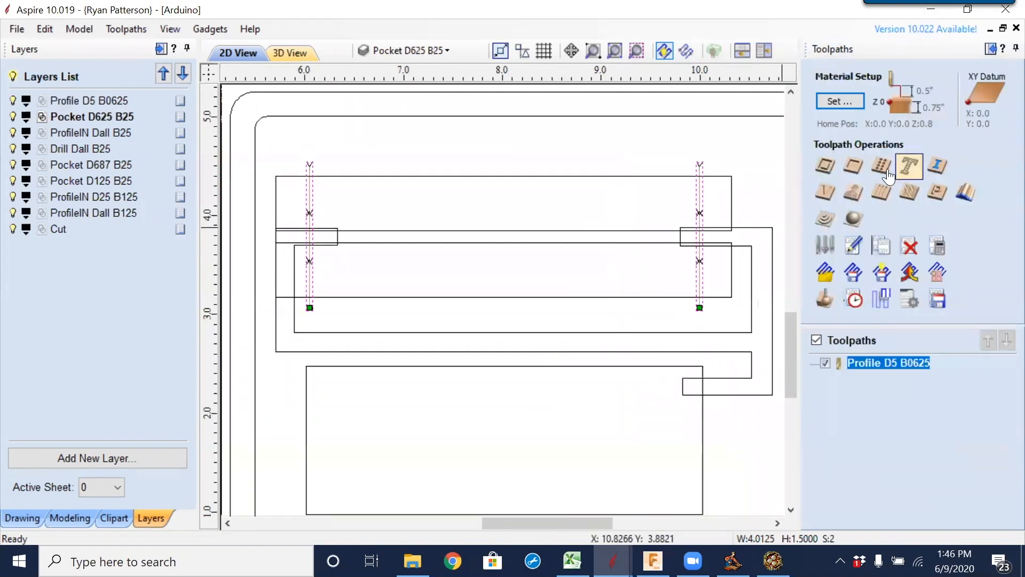
left_click(853, 167)
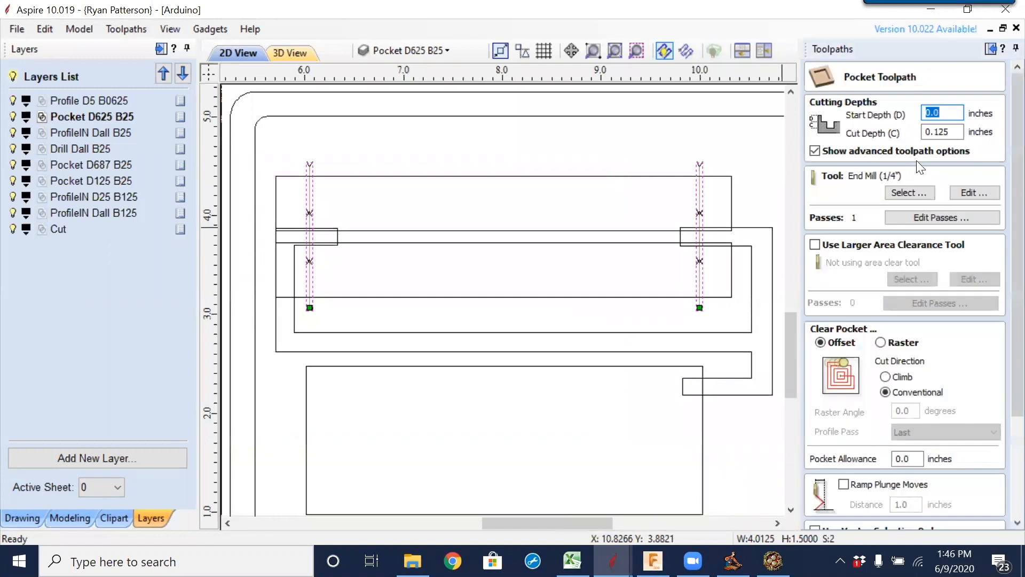
key("Tab")
type(".625")
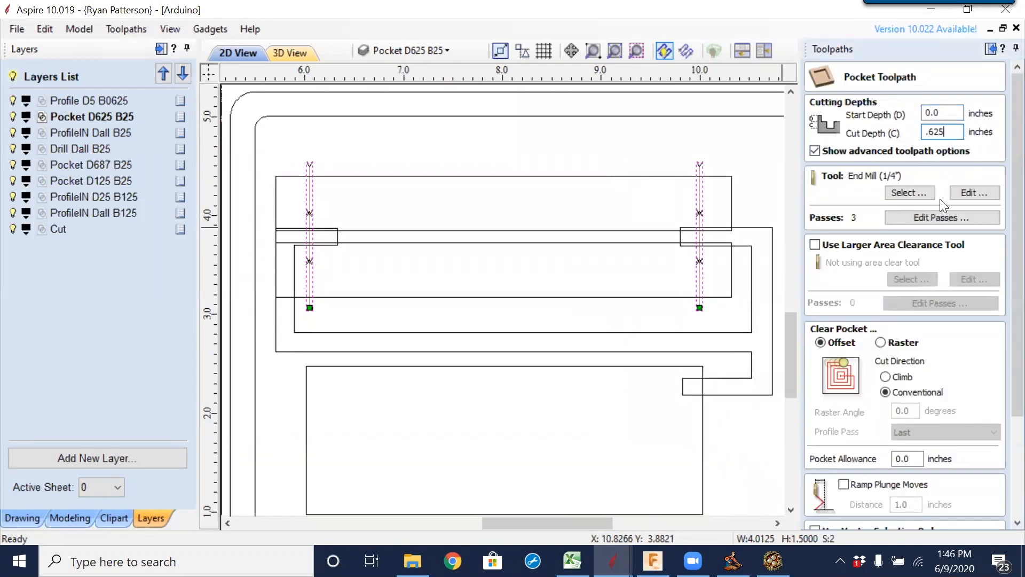
left_click(903, 192)
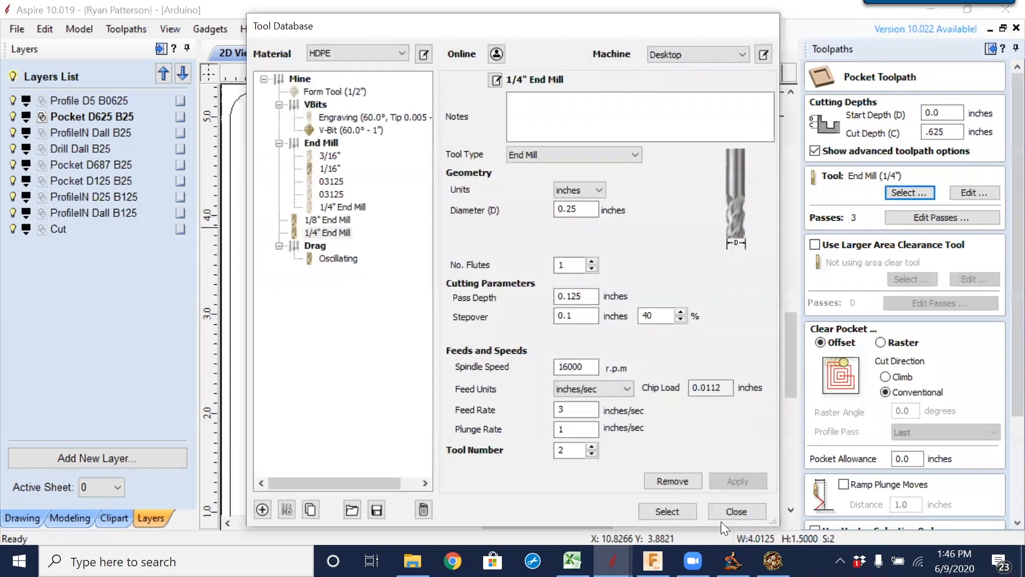
left_click(736, 510)
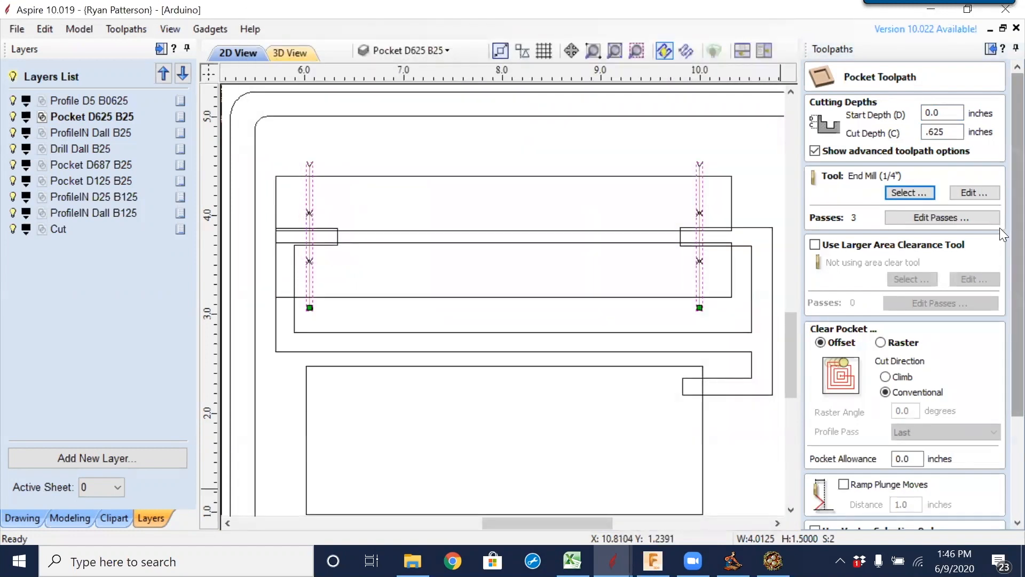
Name the pocket toolpath Pocket D625 B25 by reusing the matching layer's name.
scroll(1004, 235, "down", 2)
right_click(122, 117)
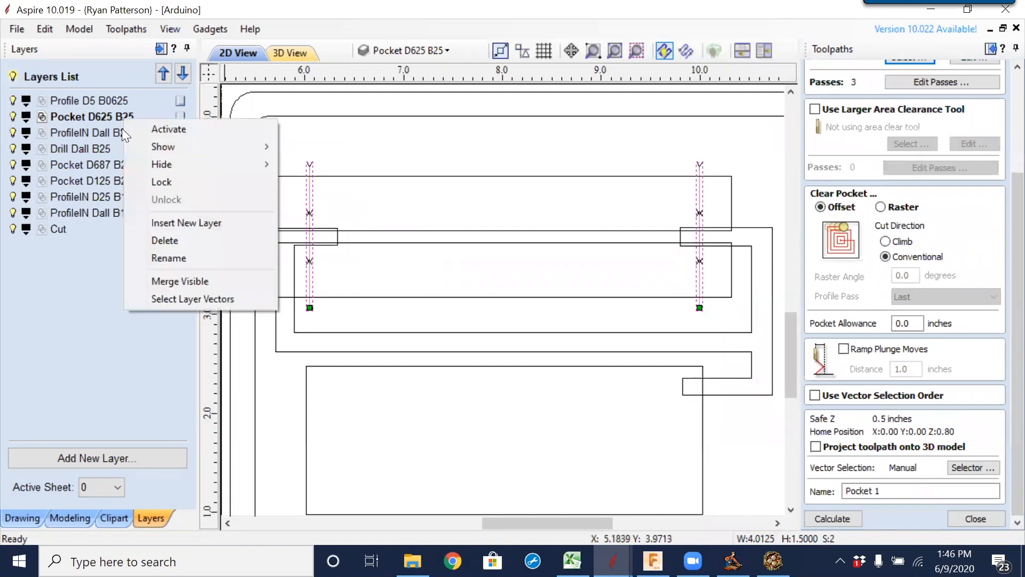
left_click(187, 259)
key("ctrl+c")
triple_click(854, 490)
key("ctrl+v")
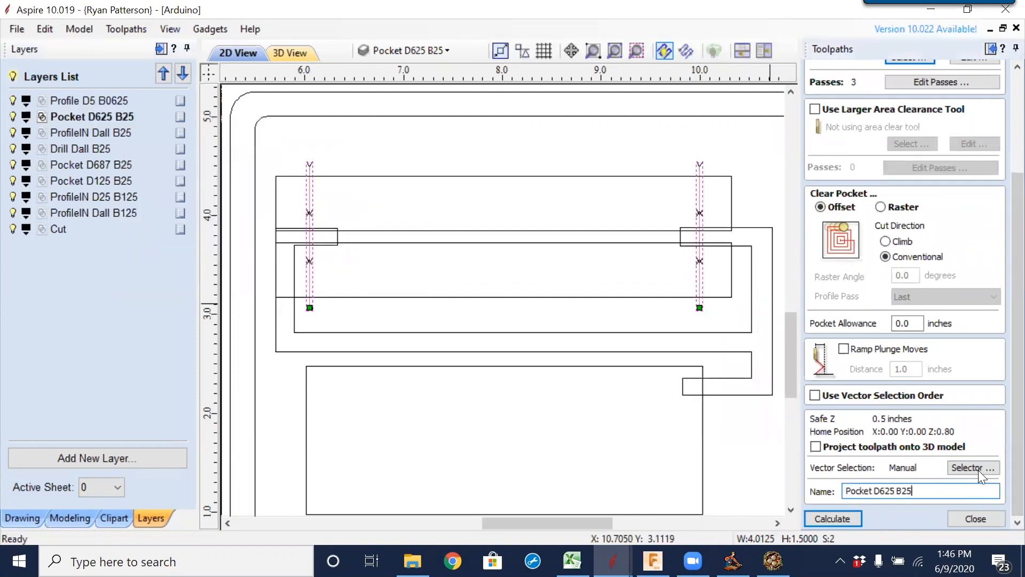
Associate the pocket toolpath with the closed vectors on the Pocket D625 B25 layer, calculate it and close the preview.
left_click(978, 470)
left_click(548, 277)
left_click(359, 393)
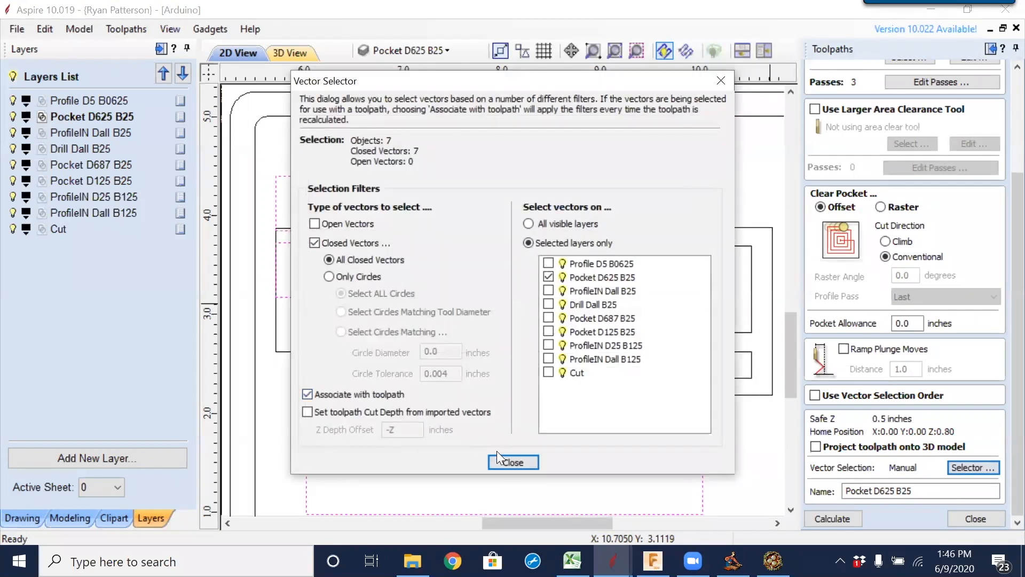
left_click(506, 461)
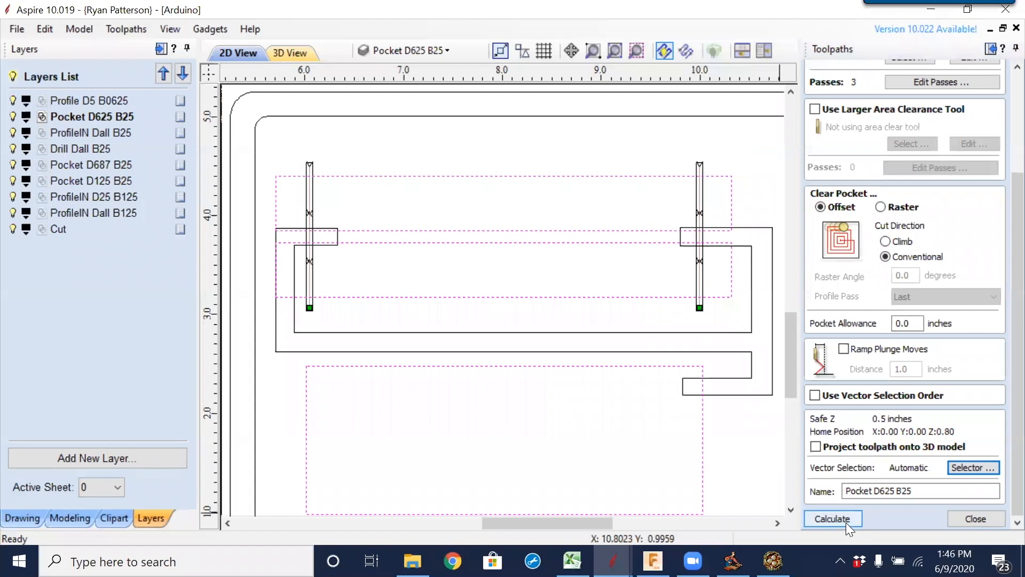
left_click(846, 520)
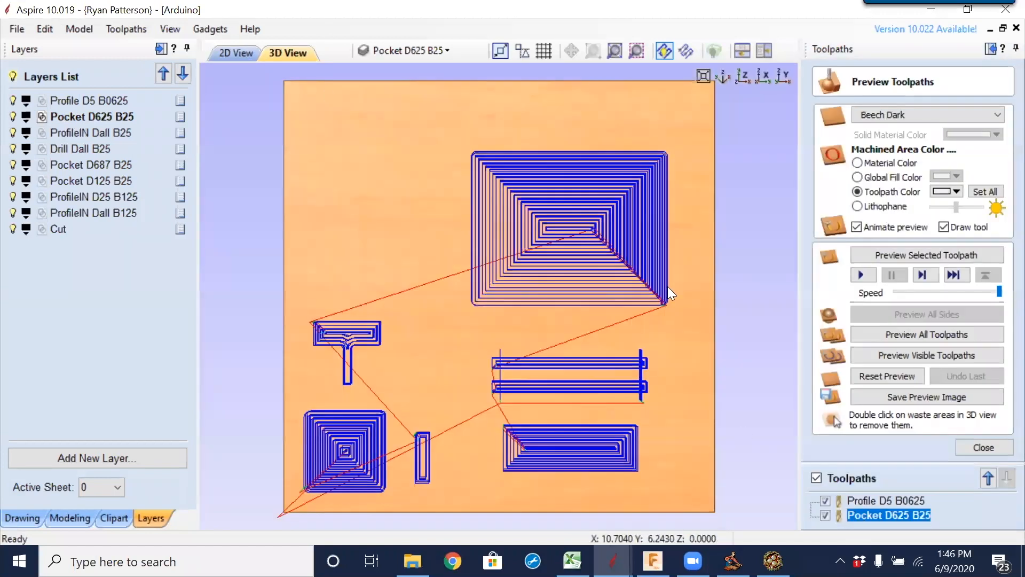
left_click(984, 447)
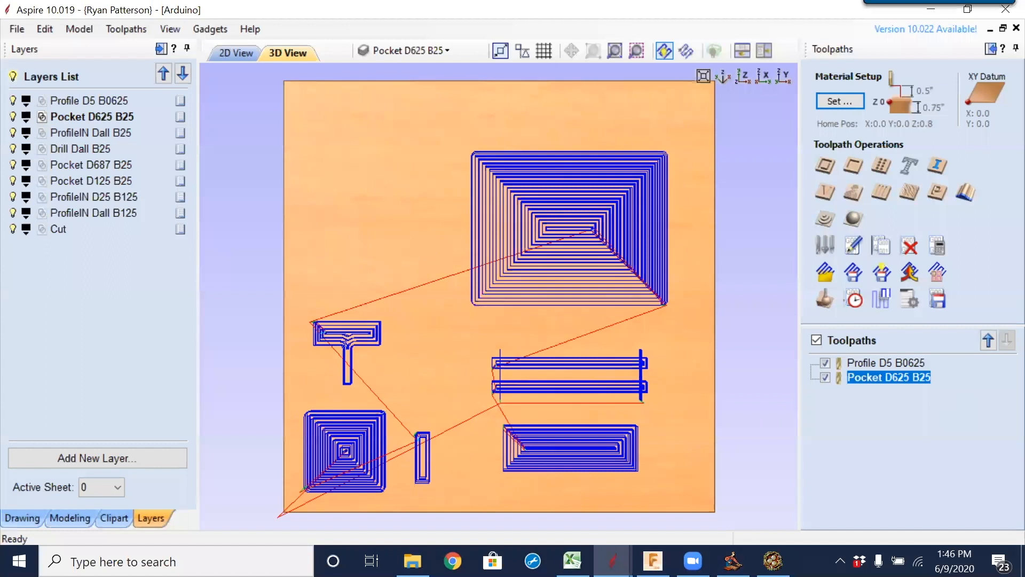
Activate the ProfileIN Dall B25 layer and copy its name without changing it.
left_click(107, 134)
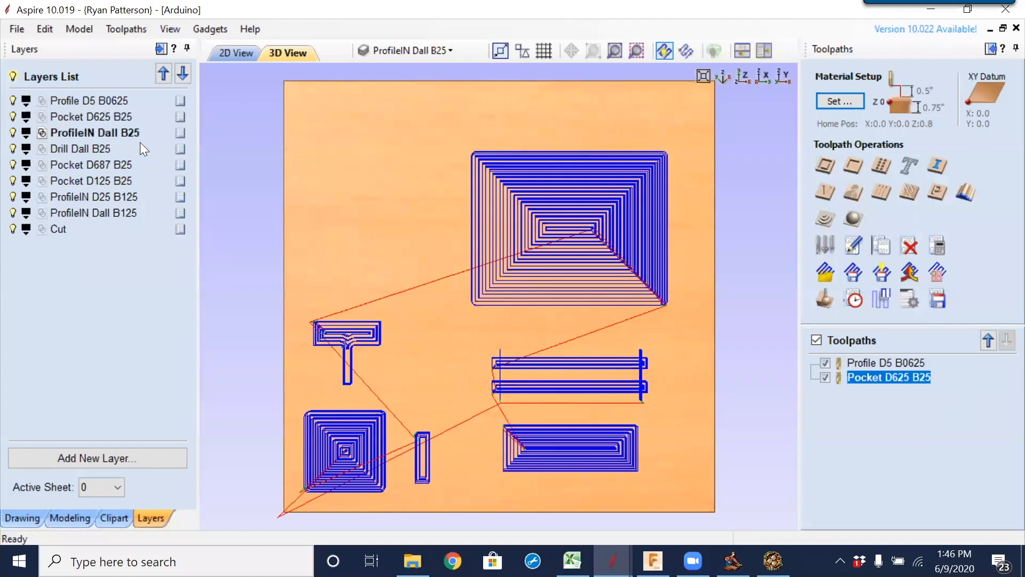
right_click(116, 134)
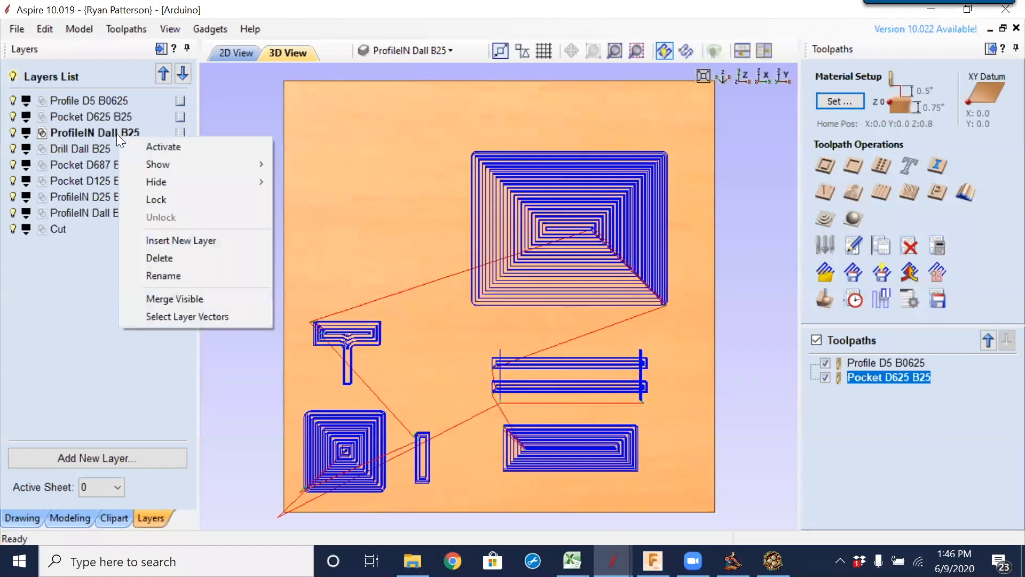
left_click(157, 274)
key("ctrl+c")
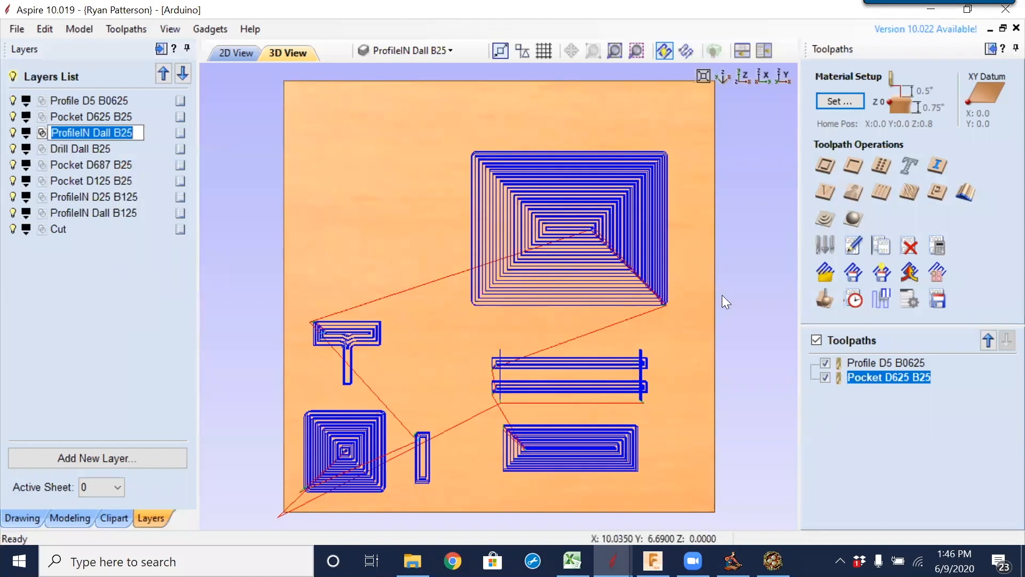
left_click(878, 468)
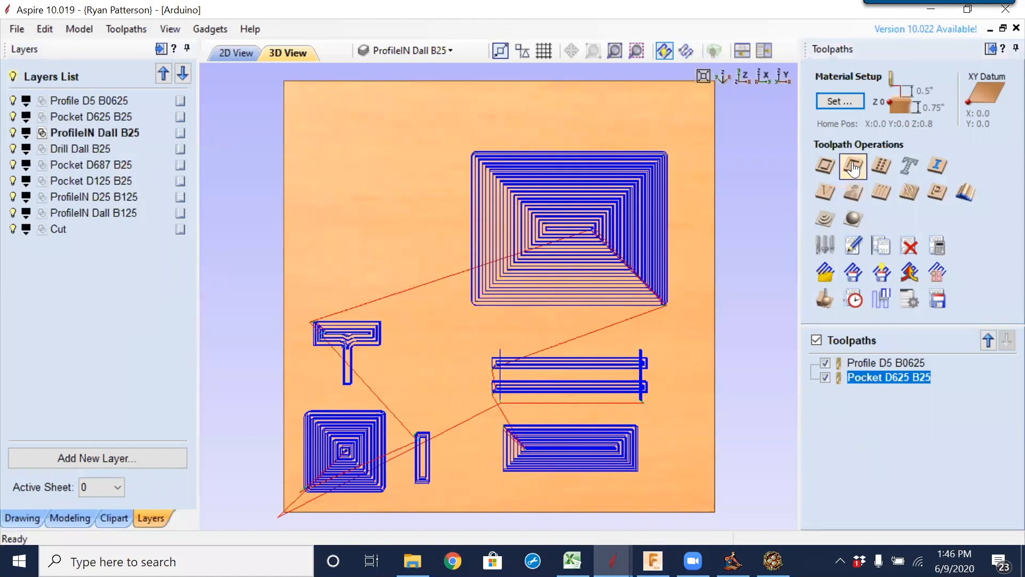
Start a 2D Profile toolpath with a .25 inch cut depth and the 1/4" End Mill as its tool.
left_click(826, 165)
key("Tab")
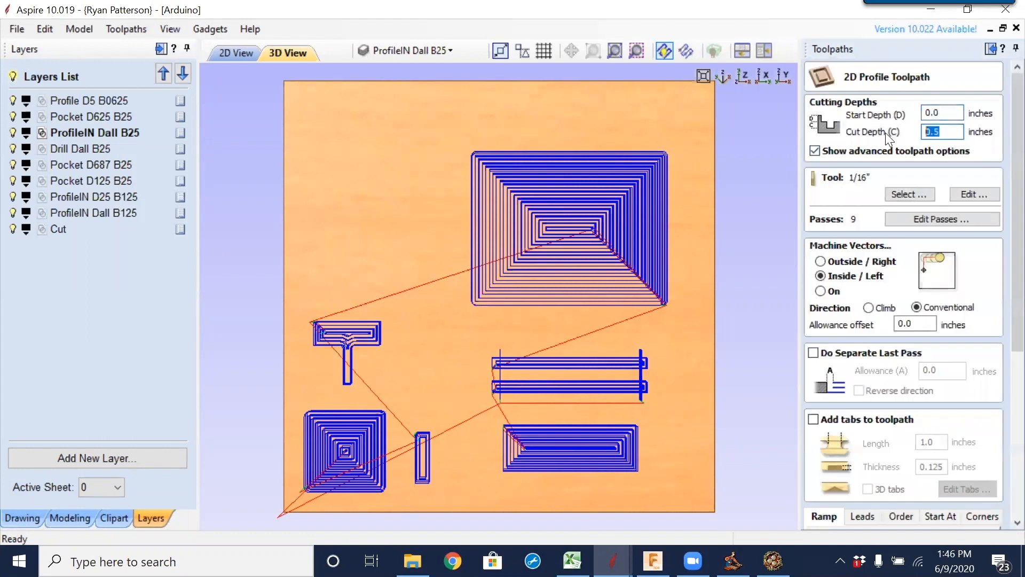
type(".25")
left_click(894, 193)
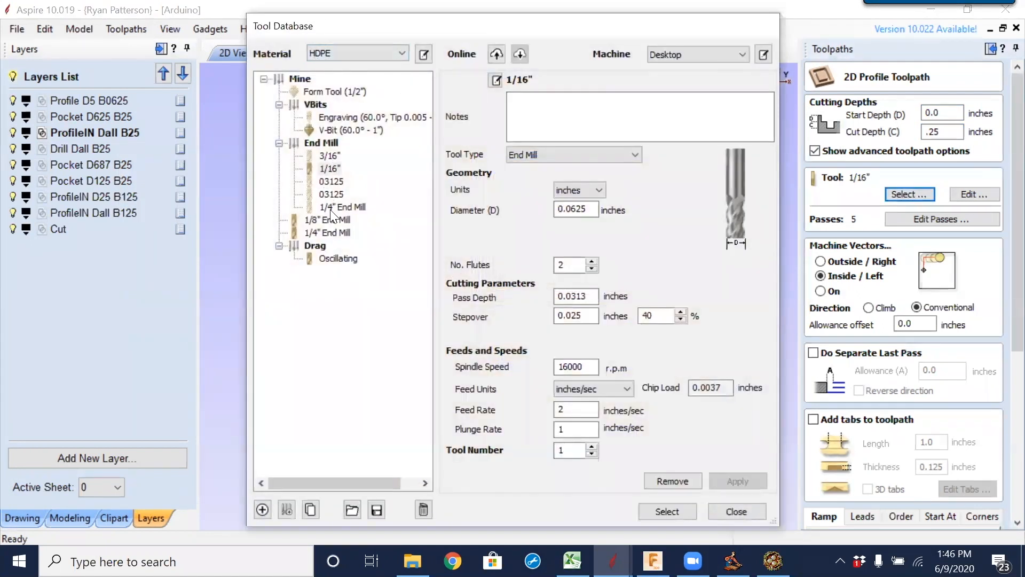
left_click(334, 233)
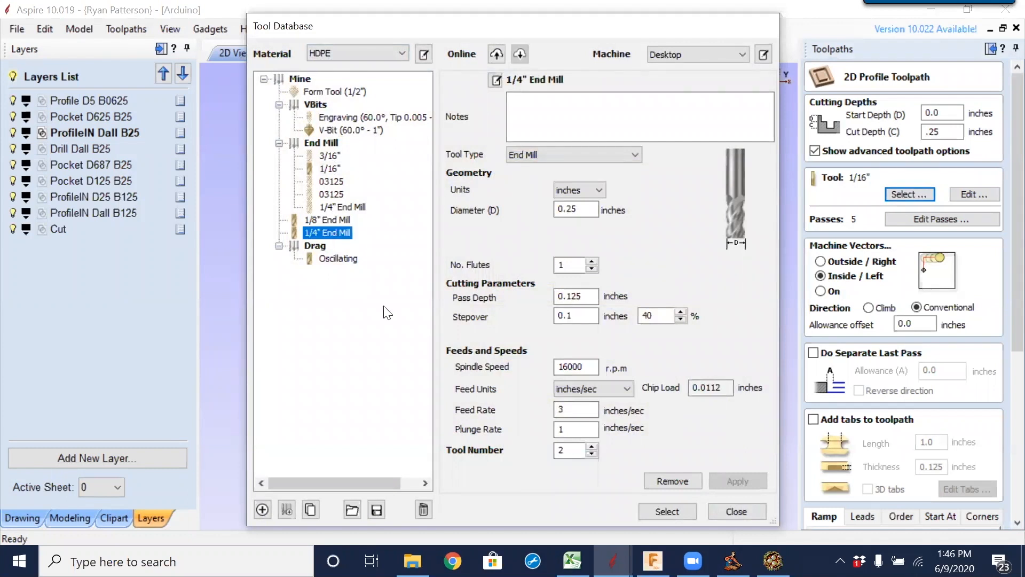
left_click(675, 508)
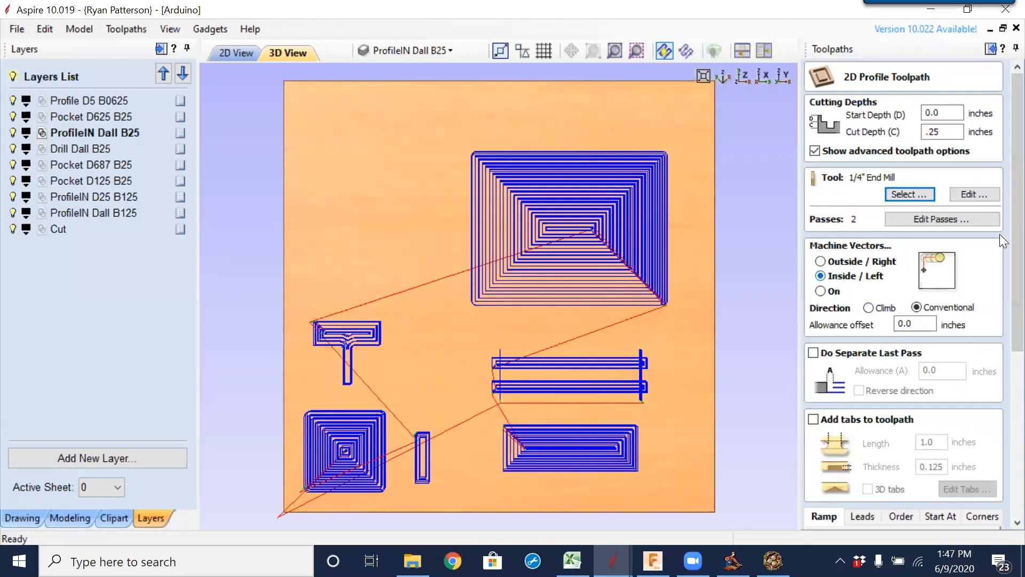
Name the profile toolpath ProfileIN Dall B25, select only the closed vectors on the matching layer, and calculate it.
scroll(999, 221, "down", 5)
left_click_drag(888, 489, 790, 486)
key("ctrl+v")
left_click(964, 469)
left_click(549, 277)
left_click(549, 290)
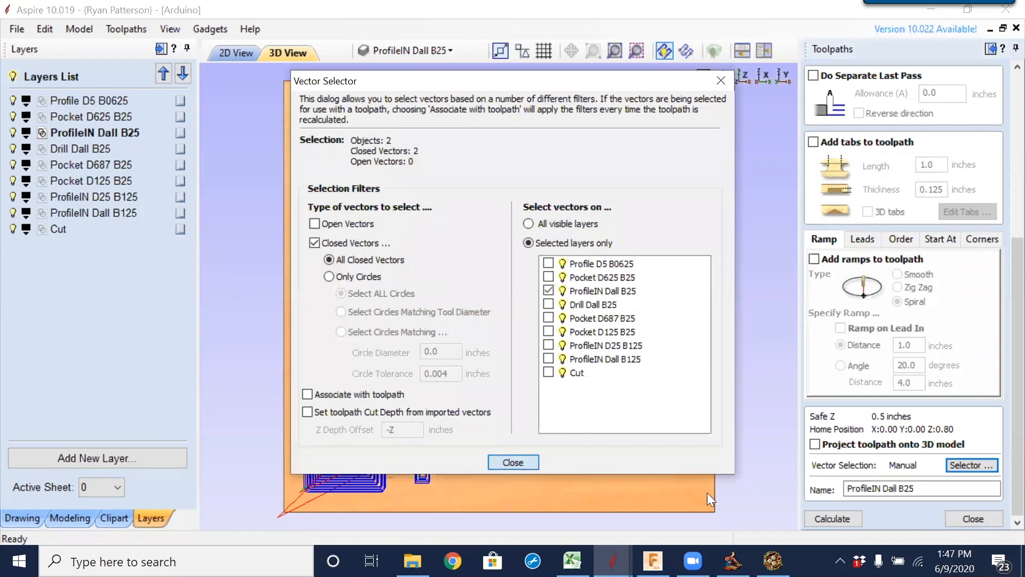
left_click(834, 517)
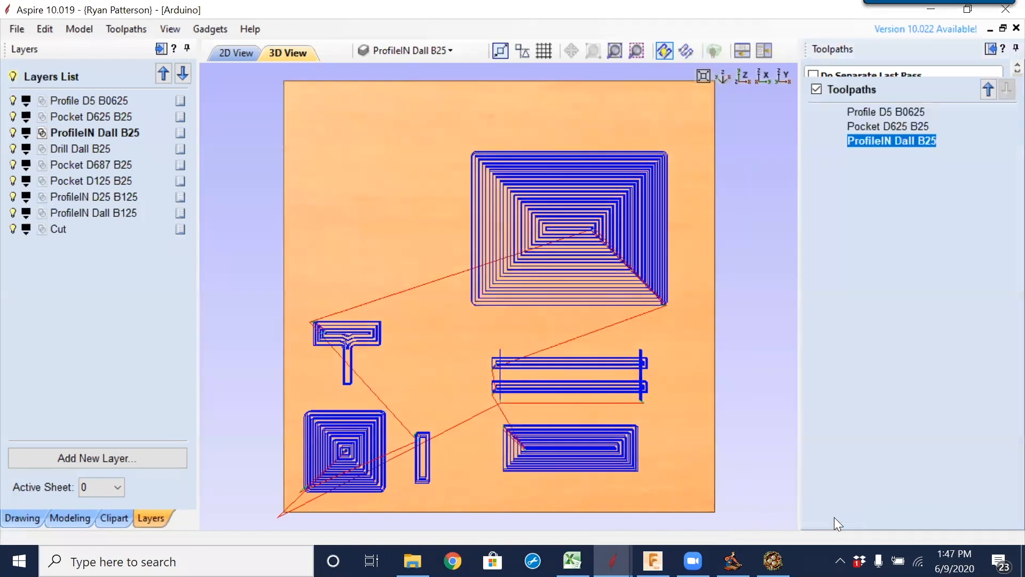
Examine the calculated ProfileIN Dall B25 toolpath across the whole sheet in the 2D drawing.
left_click(234, 54)
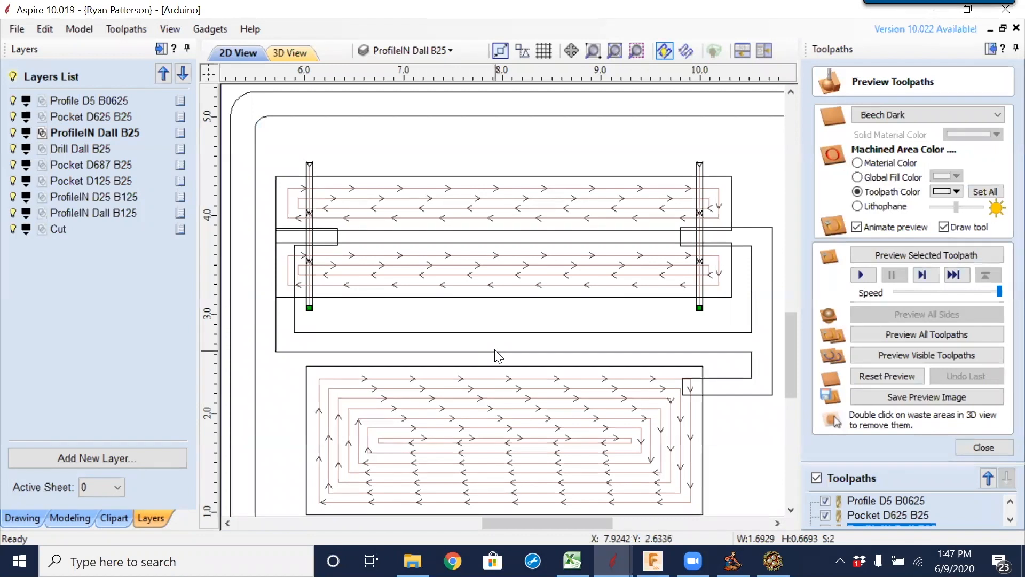
scroll(521, 360, "down", 3)
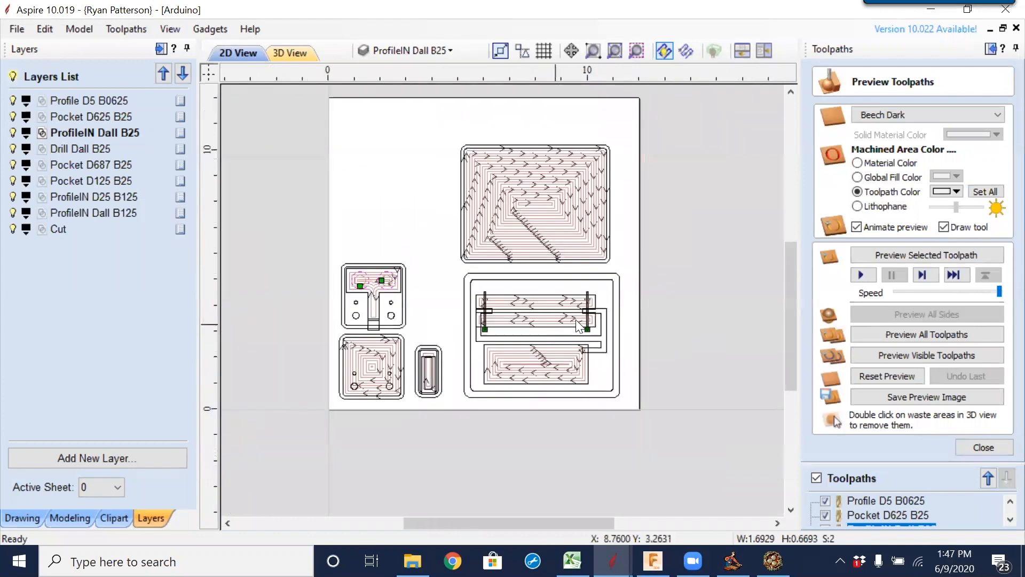